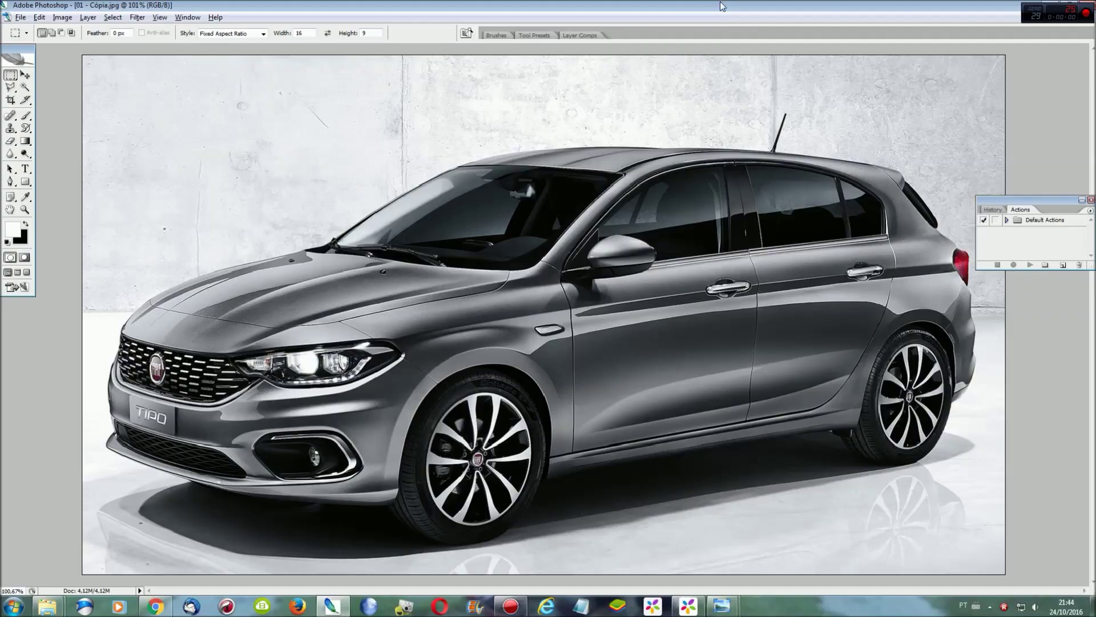
Step: Switch to the 02 - Cópia.jpg image and zoom in on the Fiat Toro
click(1090, 200)
click(187, 17)
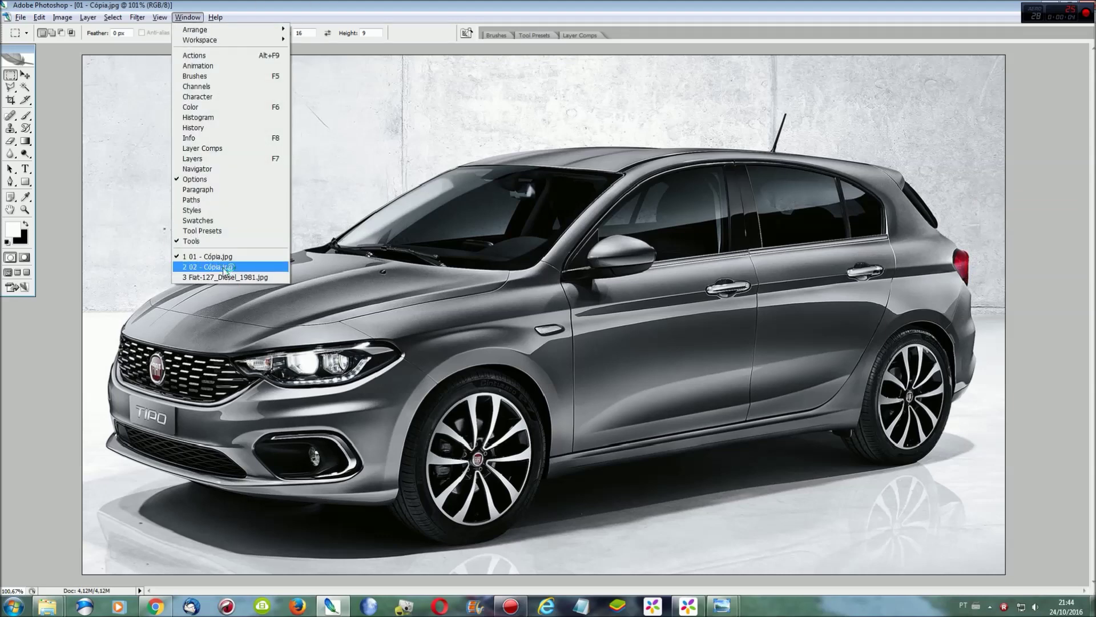
click(223, 266)
key(ctrl+plus)
key(ctrl+plus)
key(ctrl+plus)
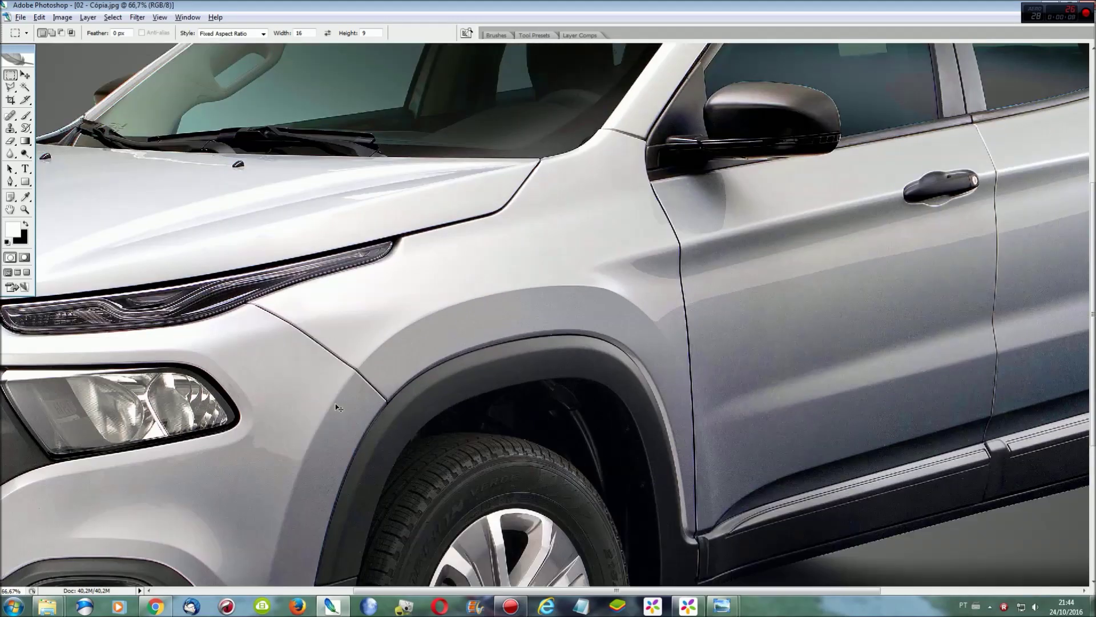
drag(788, 592, 616, 591)
Step: Trace the Toro headlight and its trim into a closed Polygonal Lasso selection at 100%
key(l)
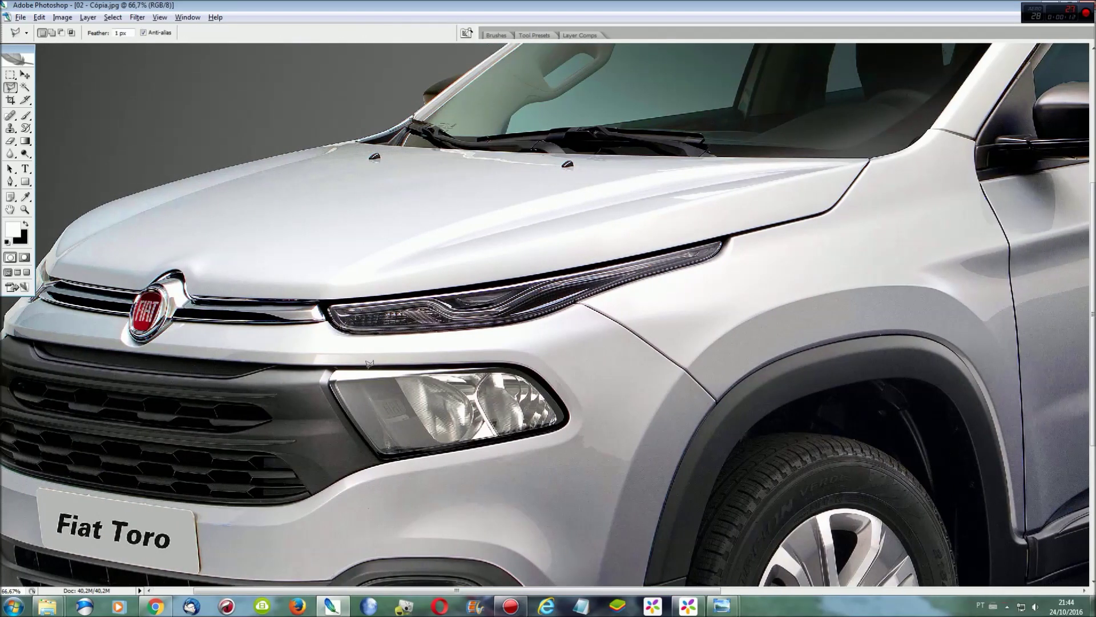
key(ctrl+plus)
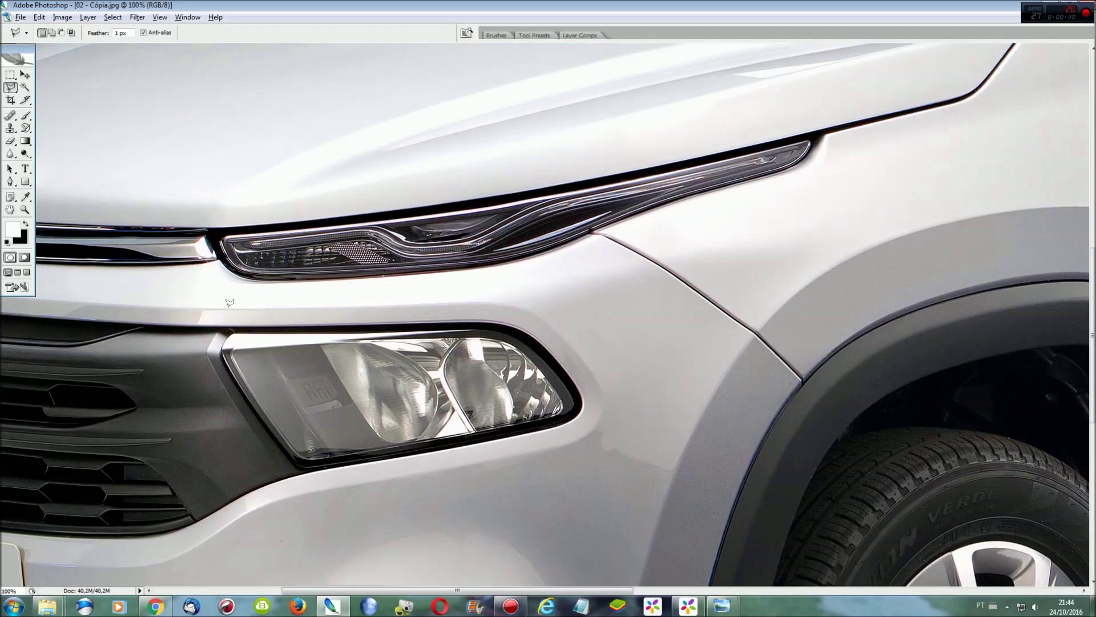
click(205, 352)
click(301, 496)
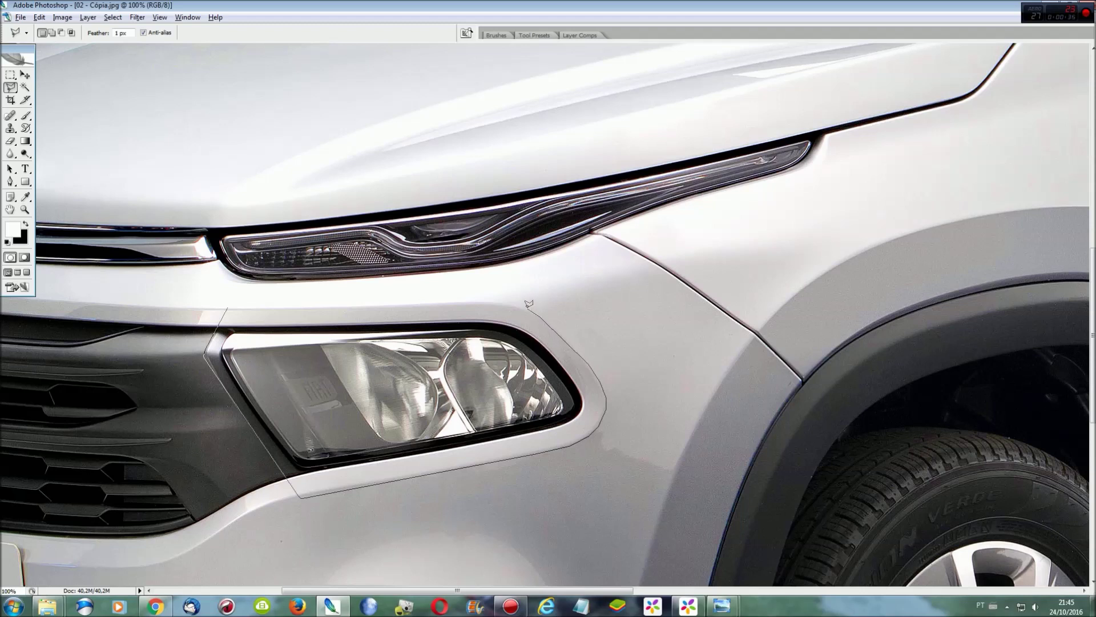
click(231, 302)
Step: Switch to 01 - Cópia.jpg at 300% and paste the copied Toro headlight
click(187, 17)
click(256, 258)
key(ctrl+plus)
key(ctrl+plus)
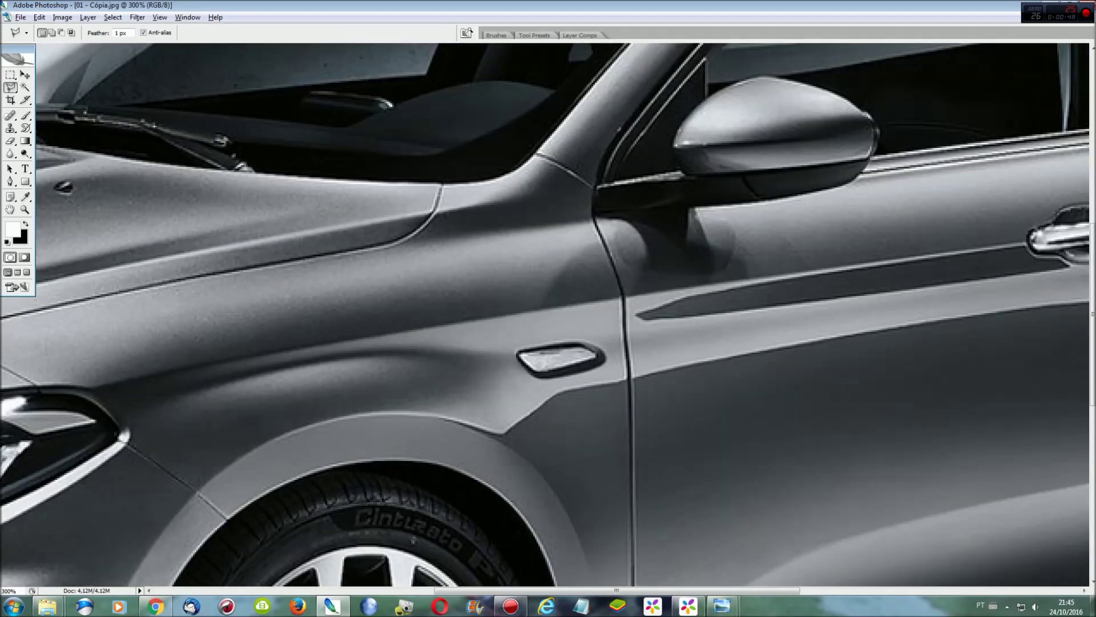
drag(752, 592, 531, 592)
key(ctrl+v)
Step: Scale the pasted headlight to about 33% and position it over the Tipo's headlamp
key(ctrl+t)
mouse_move(256, 231)
mouse_down()
mouse_move(361, 314)
mouse_move(131, 198)
mouse_move(434, 336)
mouse_up()
scroll(228, 257, down, 2)
drag(665, 428, 464, 397)
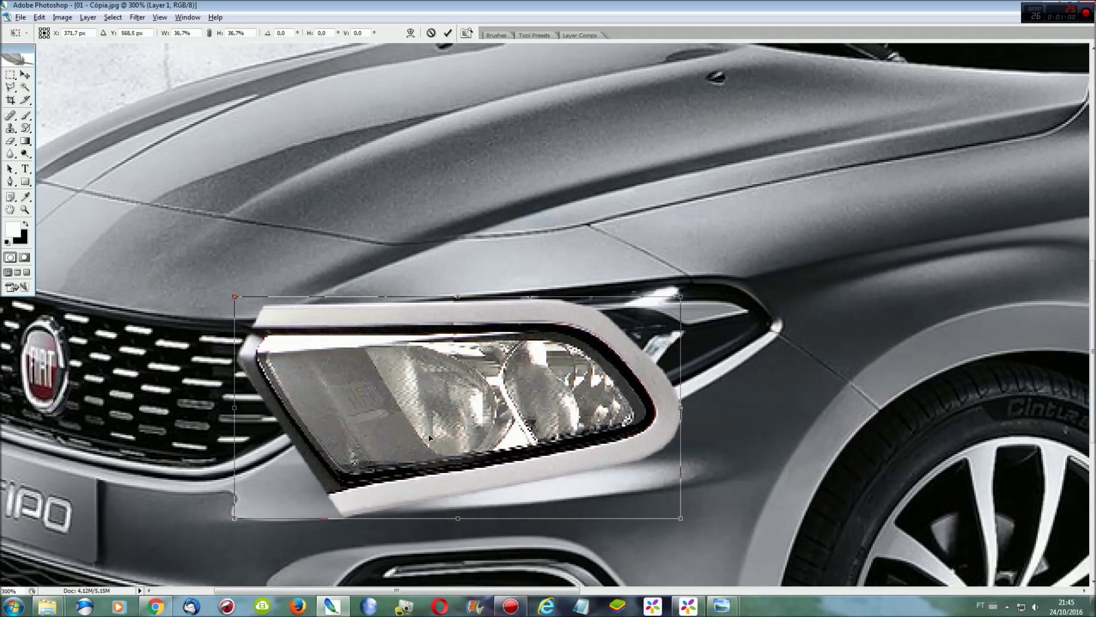
scroll(463, 398, down, 2)
scroll(464, 398, down, 2)
drag(591, 378, 700, 360)
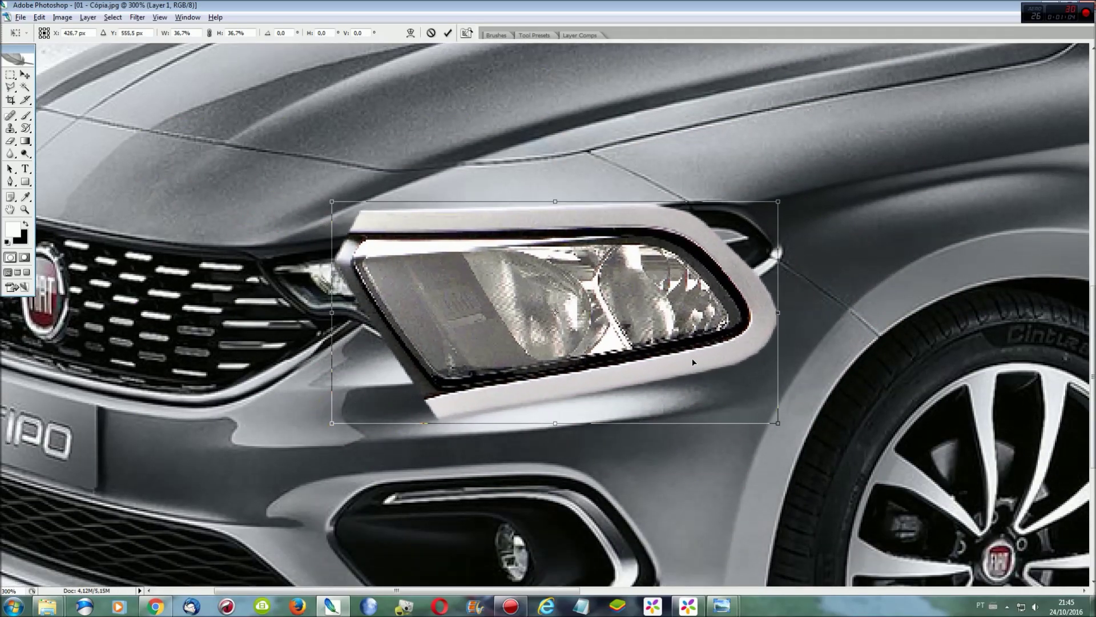
drag(785, 420, 742, 400)
drag(655, 367, 613, 383)
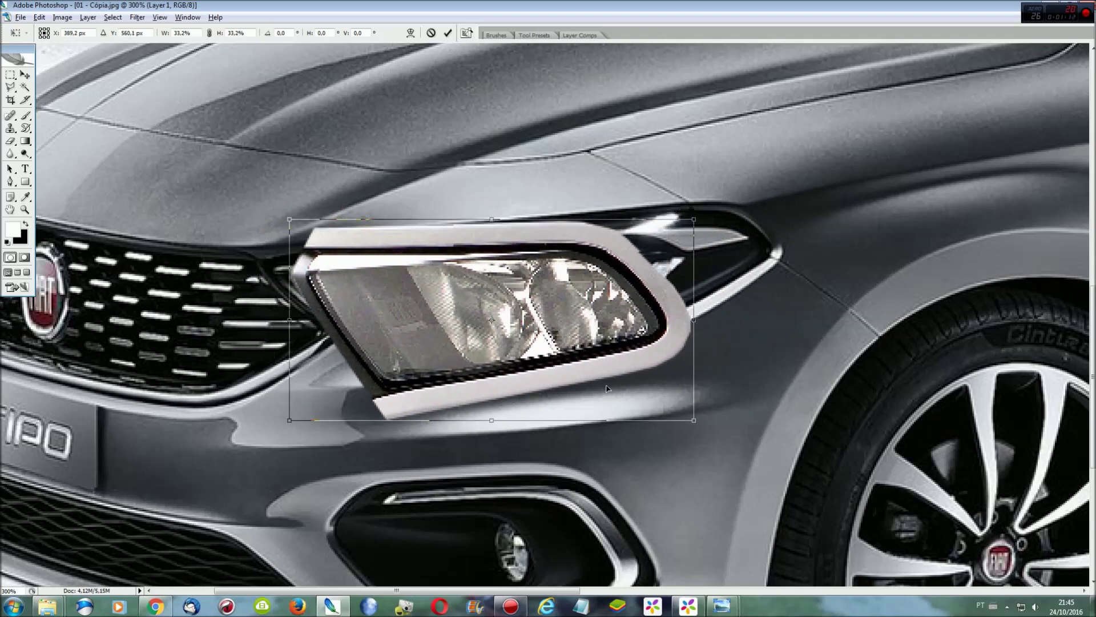
key(ctrl+0)
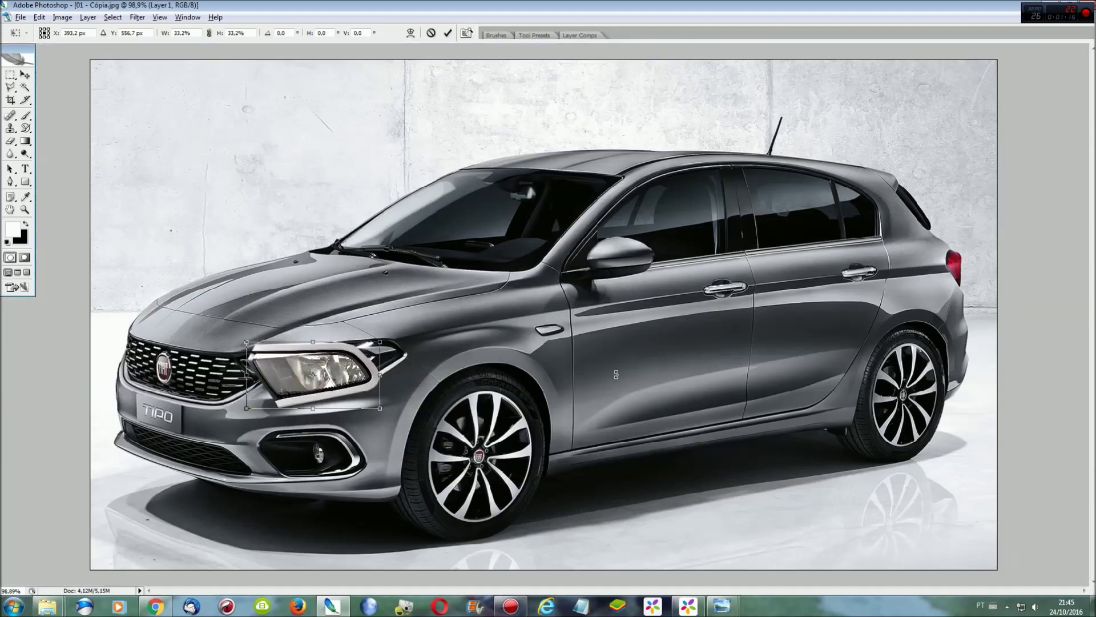
Step: Shrink the headlight further, nudge it one pixel left, and apply the size
drag(247, 407, 274, 403)
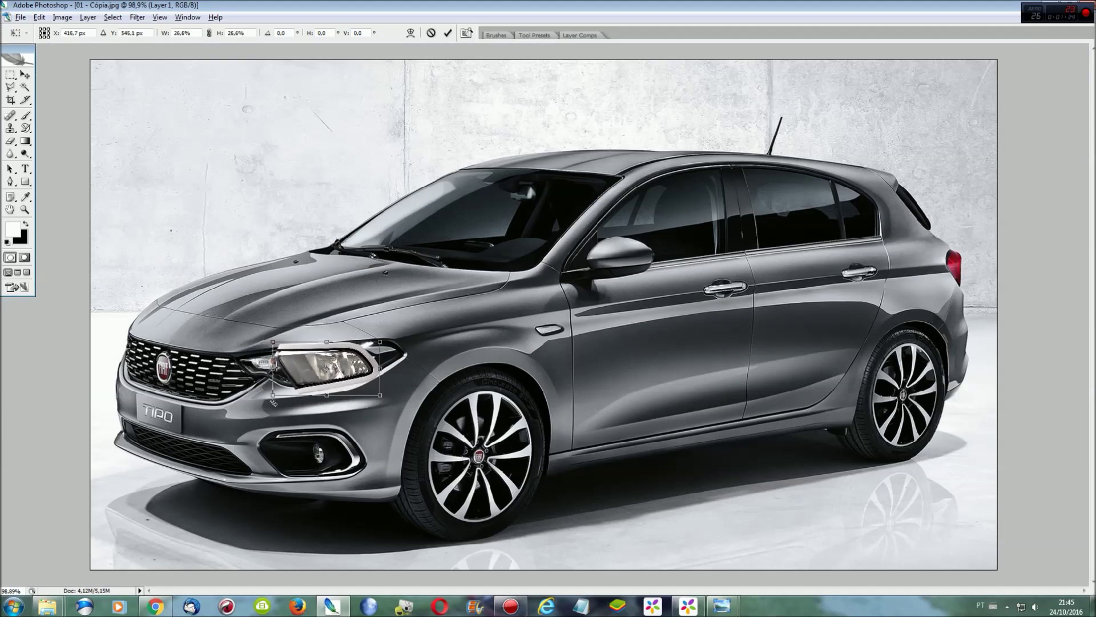
key(ctrl+plus)
key(ctrl+plus)
key(ctrl+plus)
drag(725, 589, 519, 589)
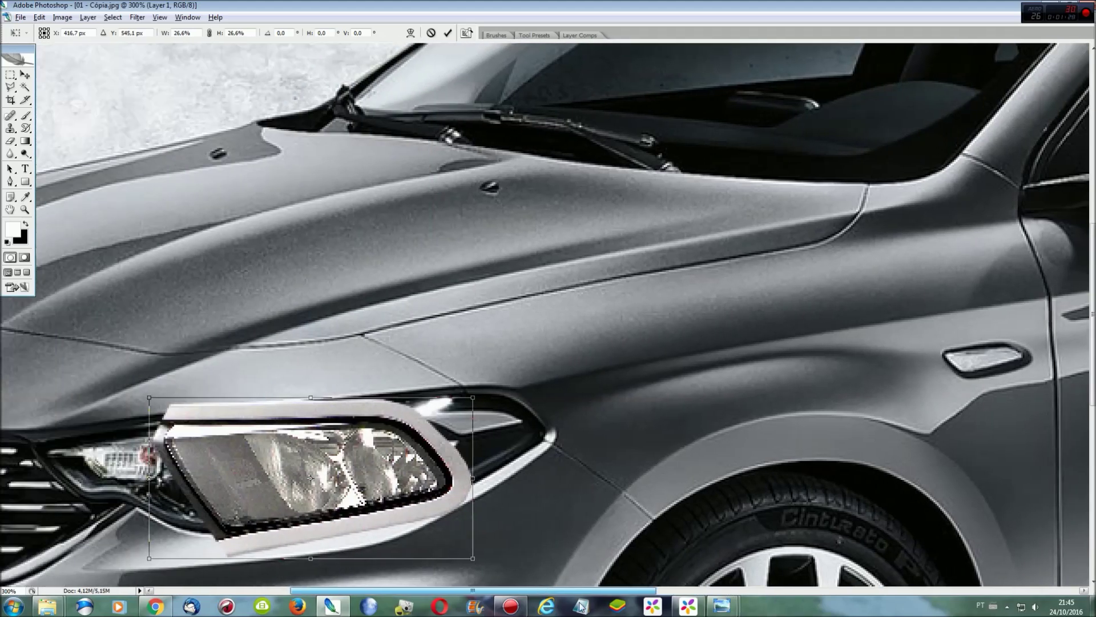
drag(451, 480, 456, 474)
key(Left)
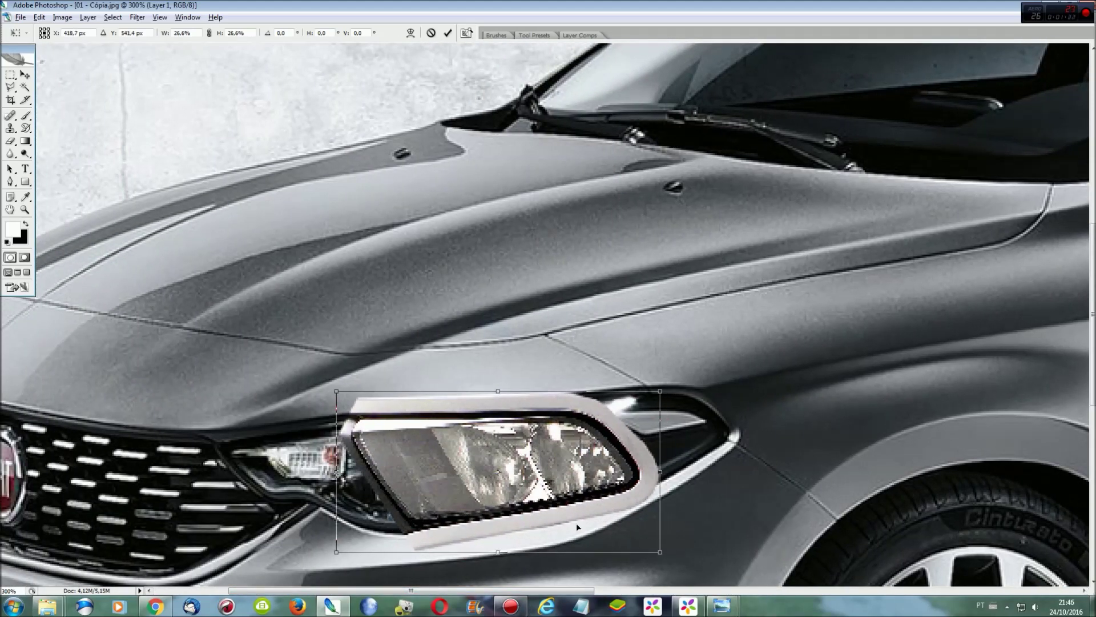
key(Return)
Step: Stretch the headlight to about 133% width on both sides and apply it
key(ctrl+t)
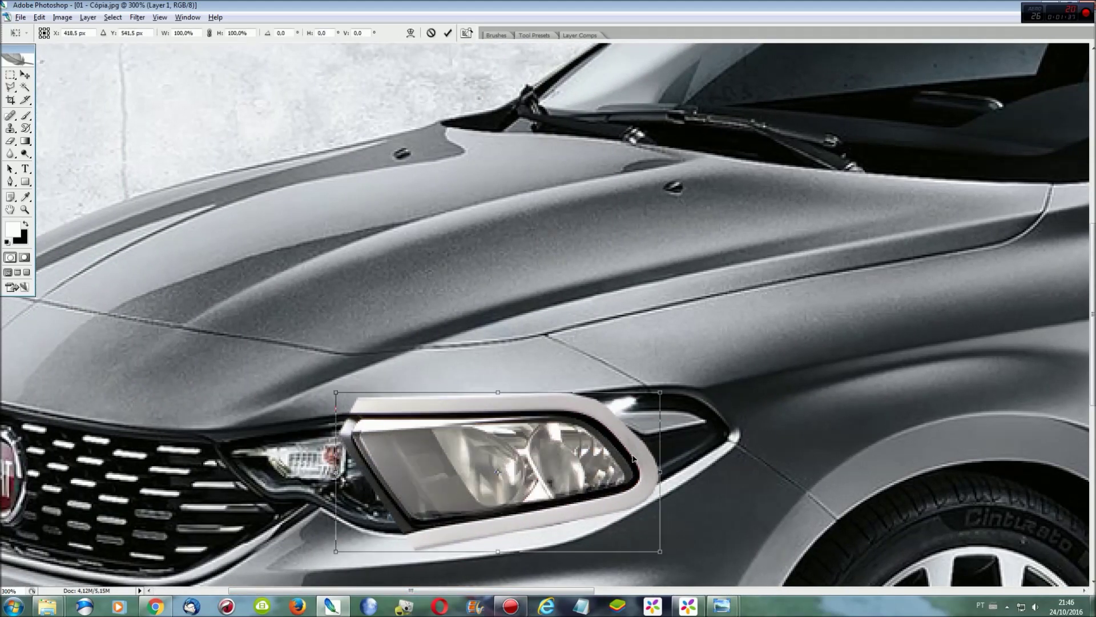
drag(661, 474, 754, 472)
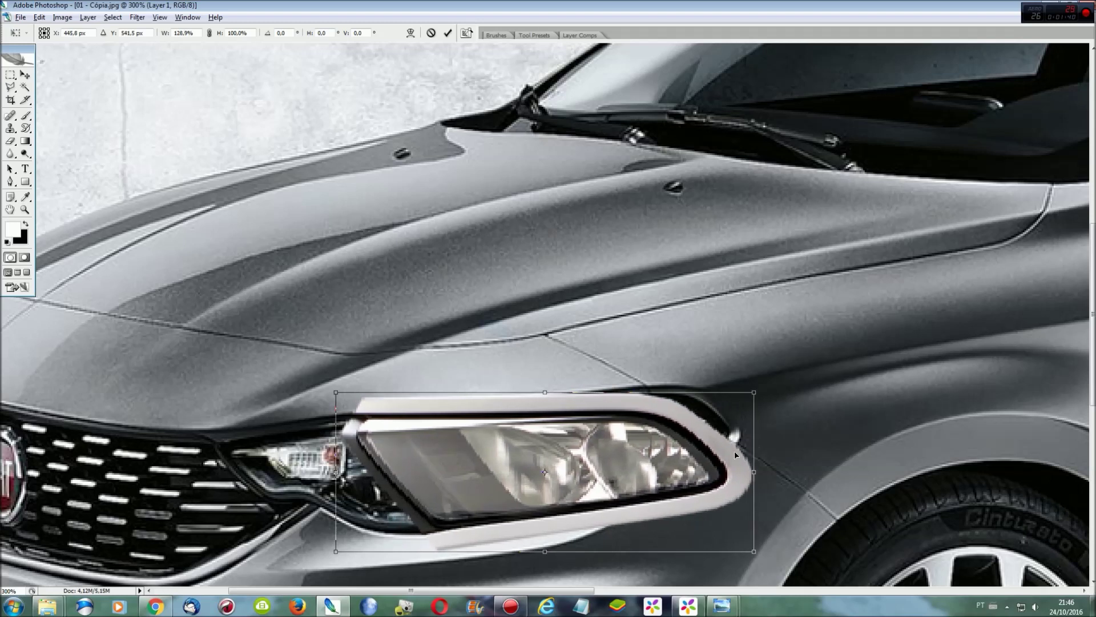
drag(336, 472, 315, 472)
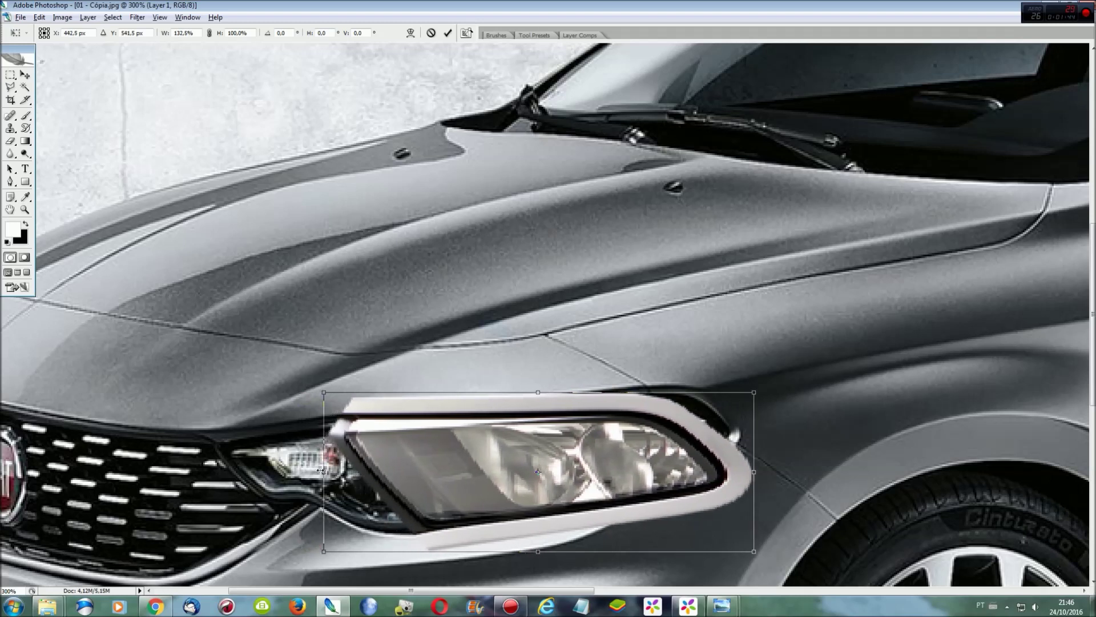
key(Return)
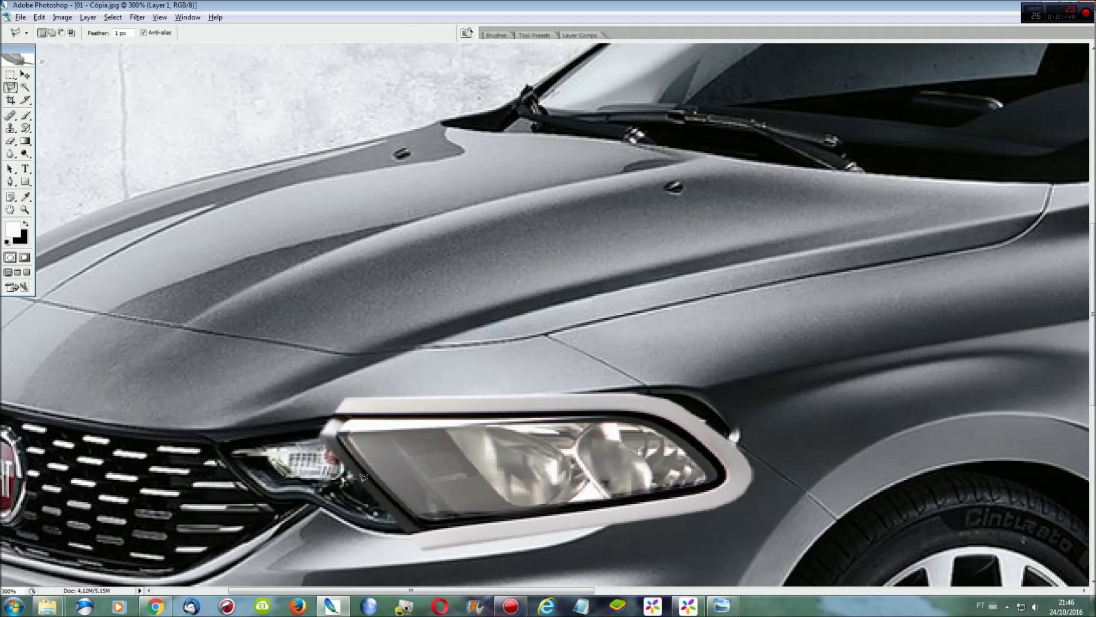
key(ctrl+0)
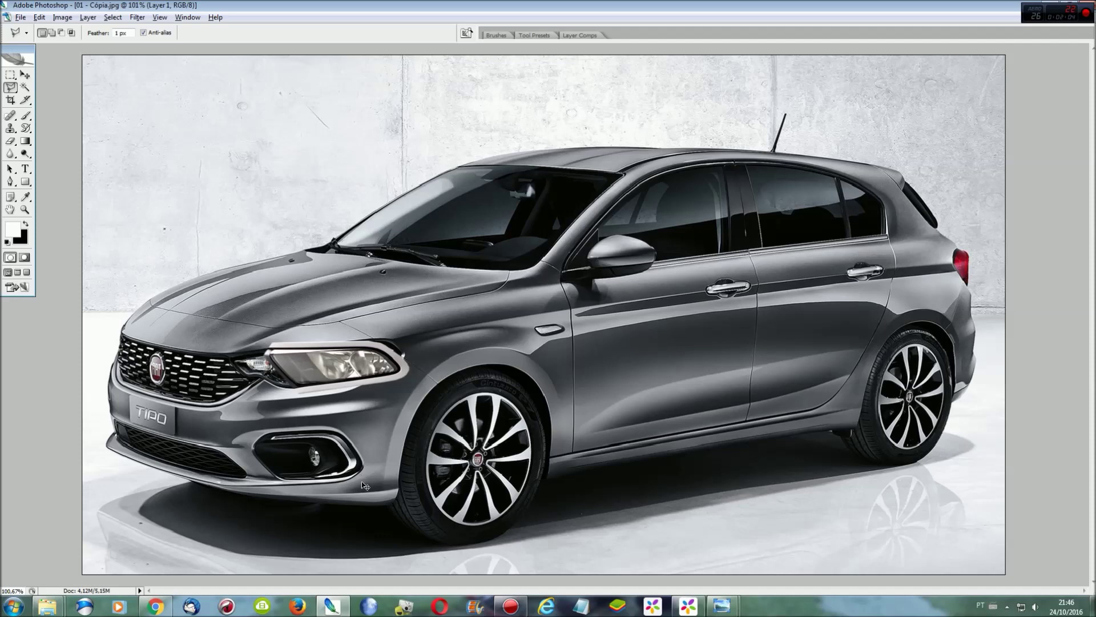
Step: At 400% zoom, outline the trim strip below the headlight on the Background layer
key(ctrl+plus)
key(ctrl+plus)
key(ctrl+plus)
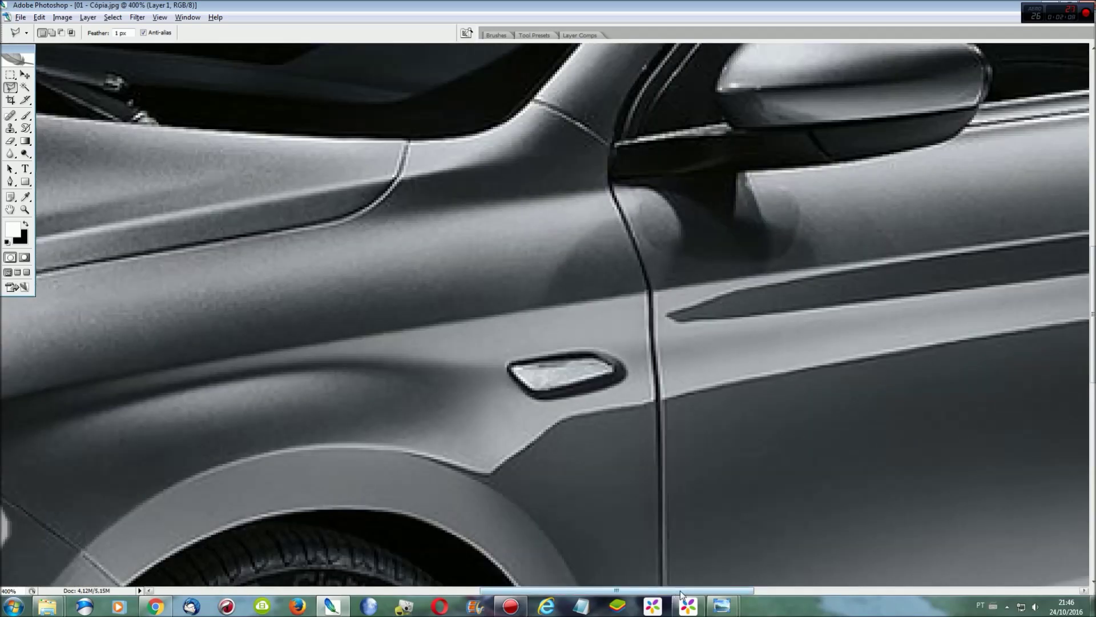
drag(679, 591, 468, 591)
scroll(540, 507, down, 4)
scroll(539, 507, down, 2)
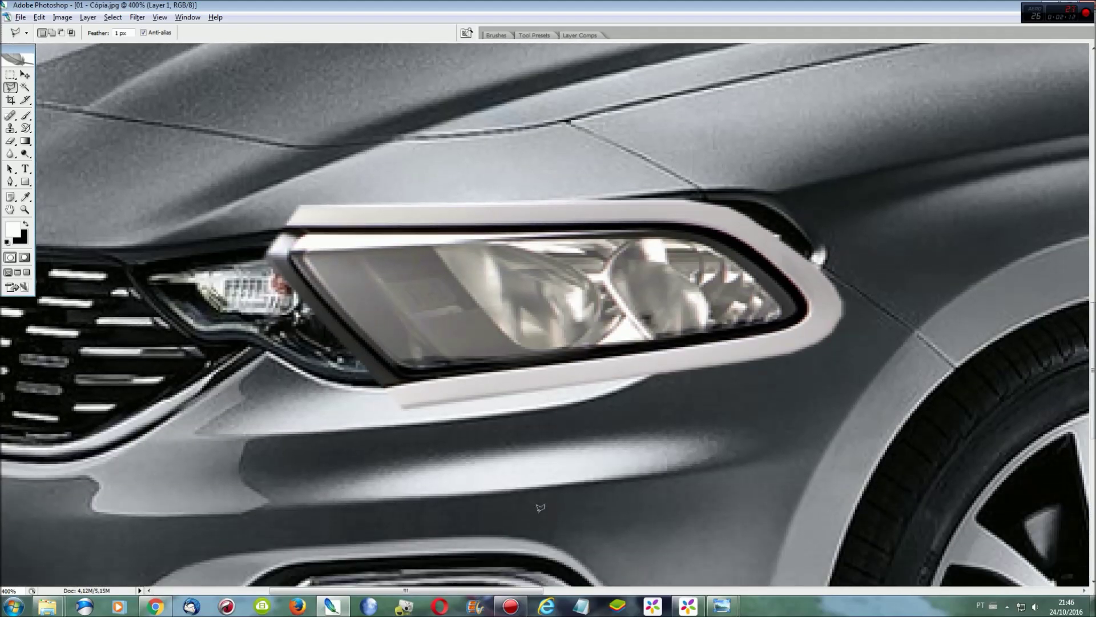
key(F7)
key(alt+bracketleft)
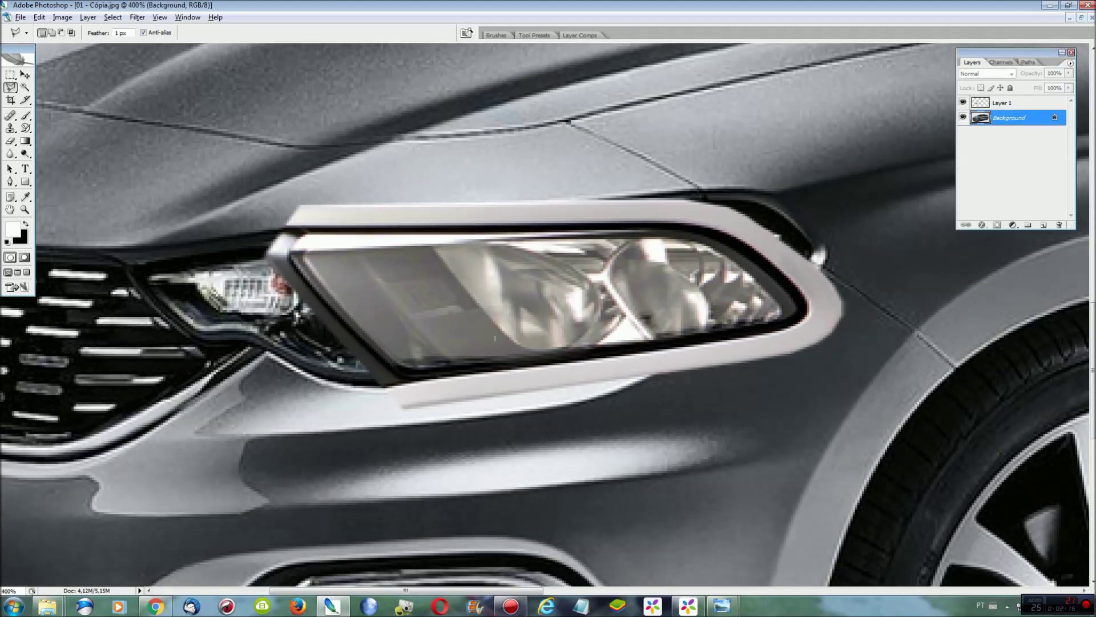
click(410, 426)
click(568, 409)
double_click(508, 367)
Step: Copy the strip to Layer 2, widen it to 159%, skew it, and save as 01 - Cópia.psd
key(ctrl+j)
key(ctrl+t)
mouse_move(692, 393)
mouse_down()
mouse_move(821, 397)
mouse_move(827, 376)
mouse_up()
right_click(821, 394)
click(799, 442)
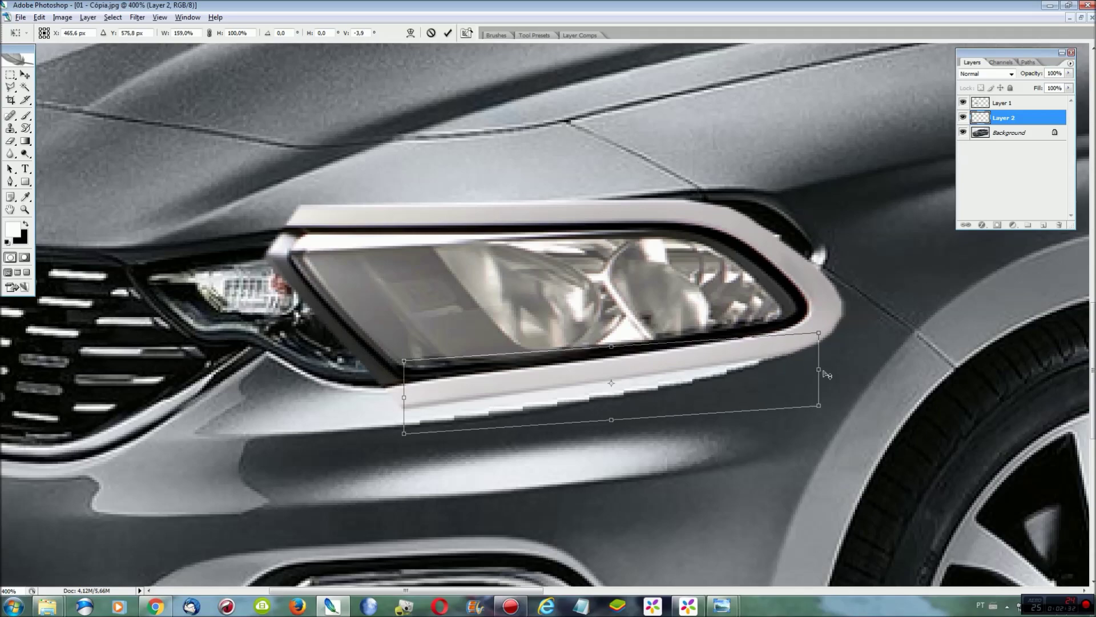
key(Return)
key(ctrl+s)
key(Return)
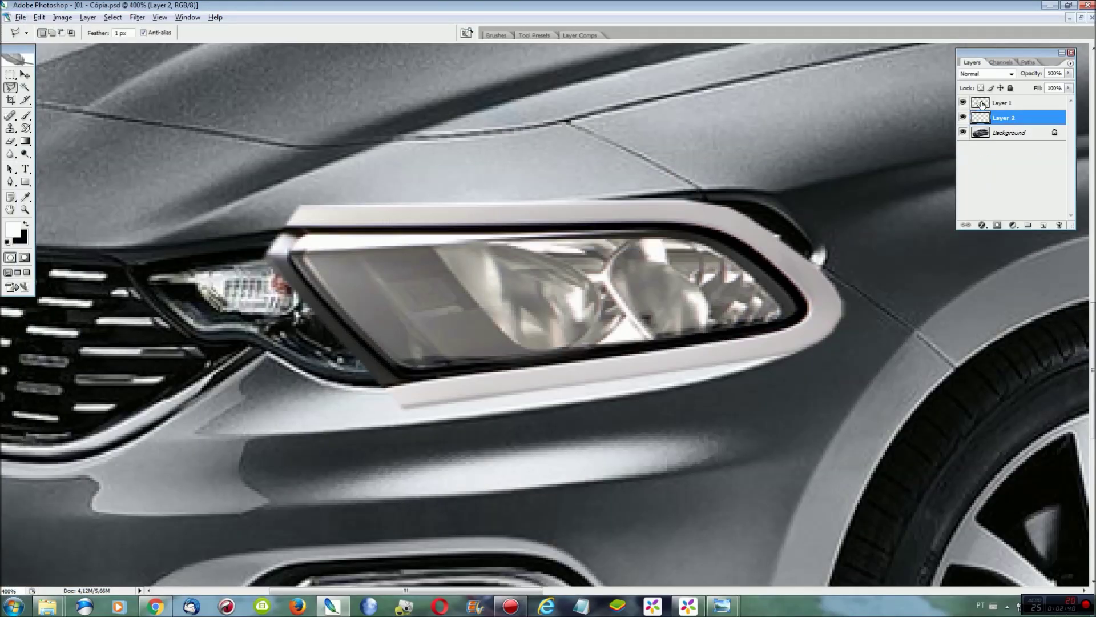
Step: On Layer 1, outline the trim strip below the headlight, then deselect
click(982, 104)
click(372, 395)
click(372, 438)
double_click(664, 435)
key(ctrl+d)
Step: On Layer 2, smear the headlight's lower edge left and right with a 20 px Smudge brush
click(1004, 119)
key(r)
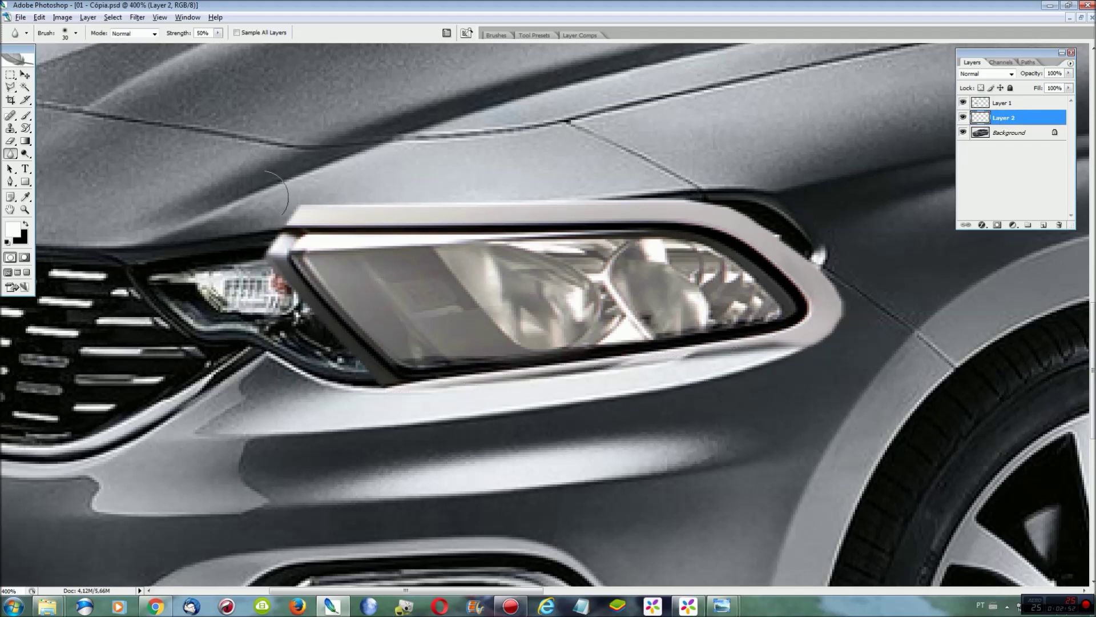
drag(11, 156, 43, 173)
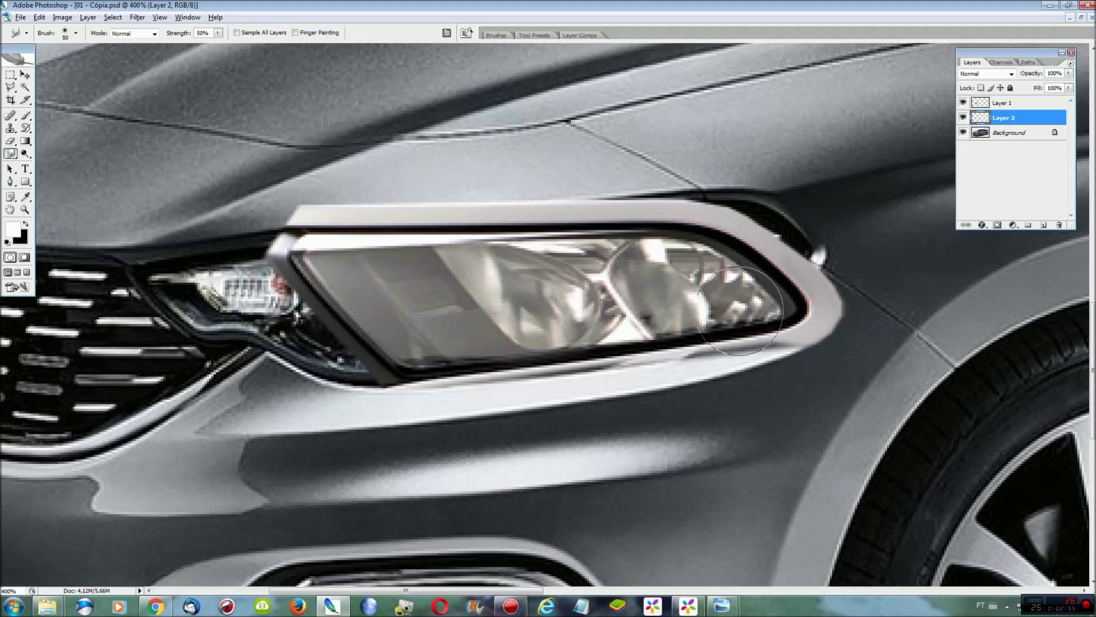
click(76, 33)
text(20)
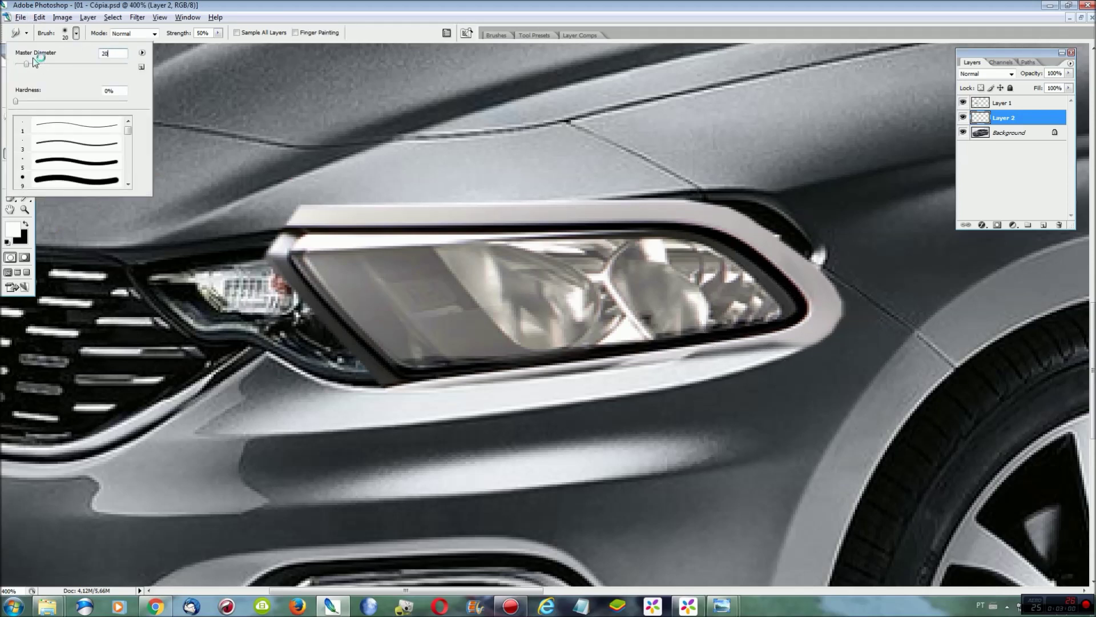
click(768, 331)
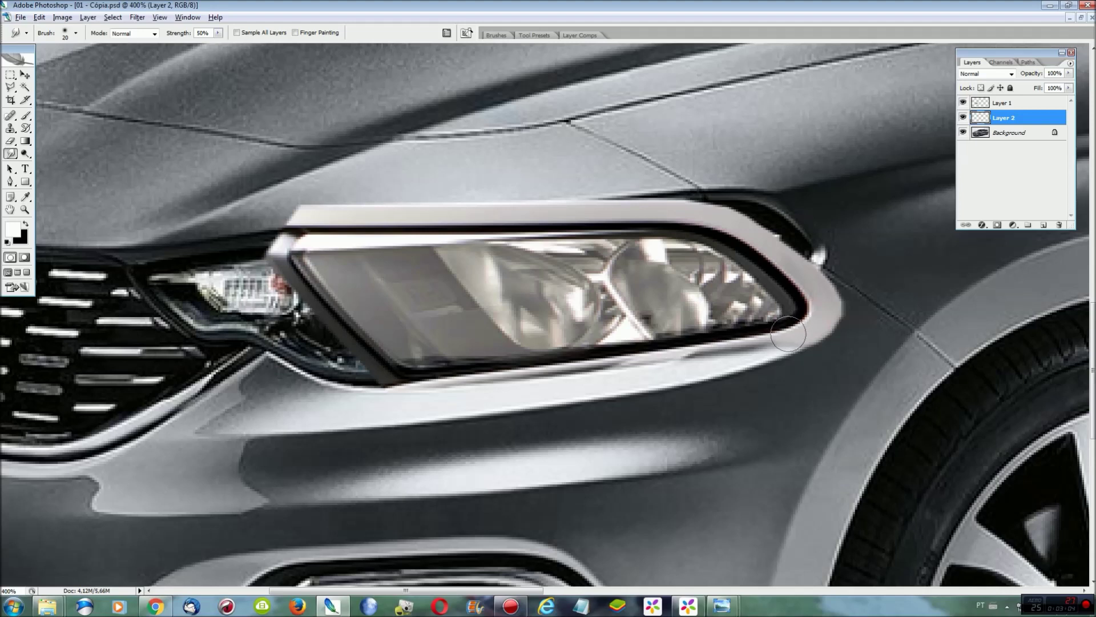
mouse_move(754, 335)
mouse_down()
mouse_move(555, 355)
mouse_move(428, 385)
mouse_up()
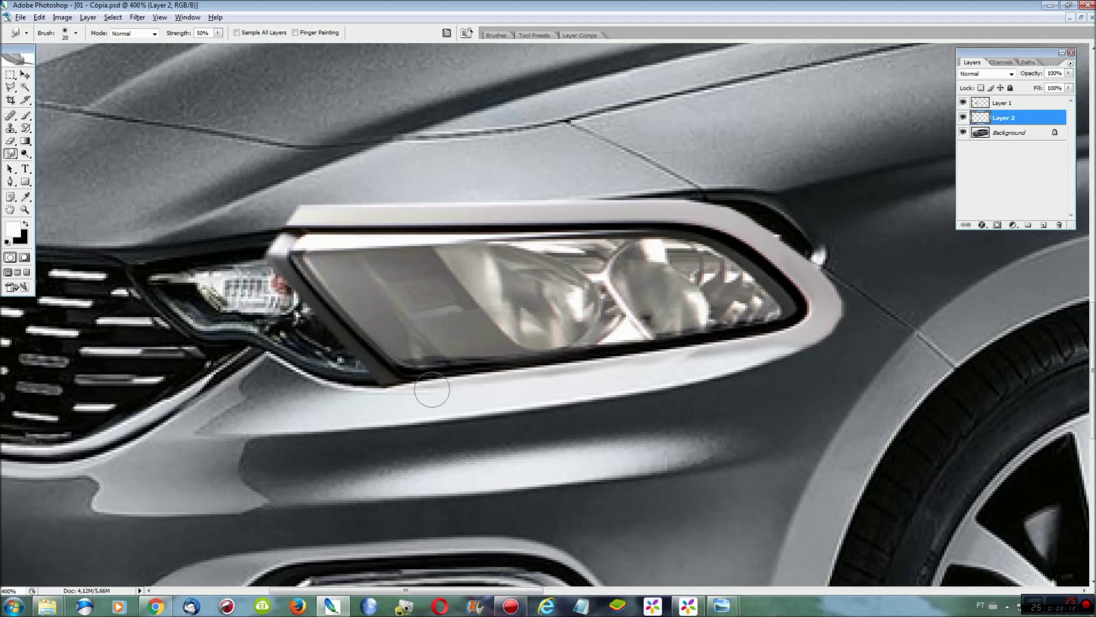
drag(651, 351, 767, 324)
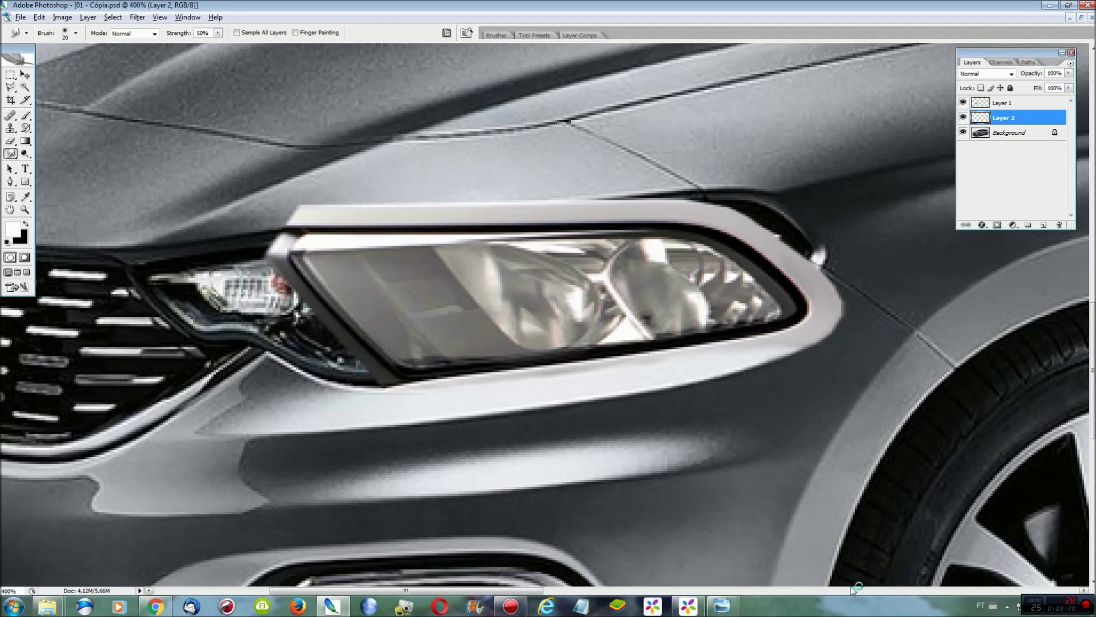
click(983, 106)
Step: Outline the fender strip above the headlight and delete it from Layer 1
key(l)
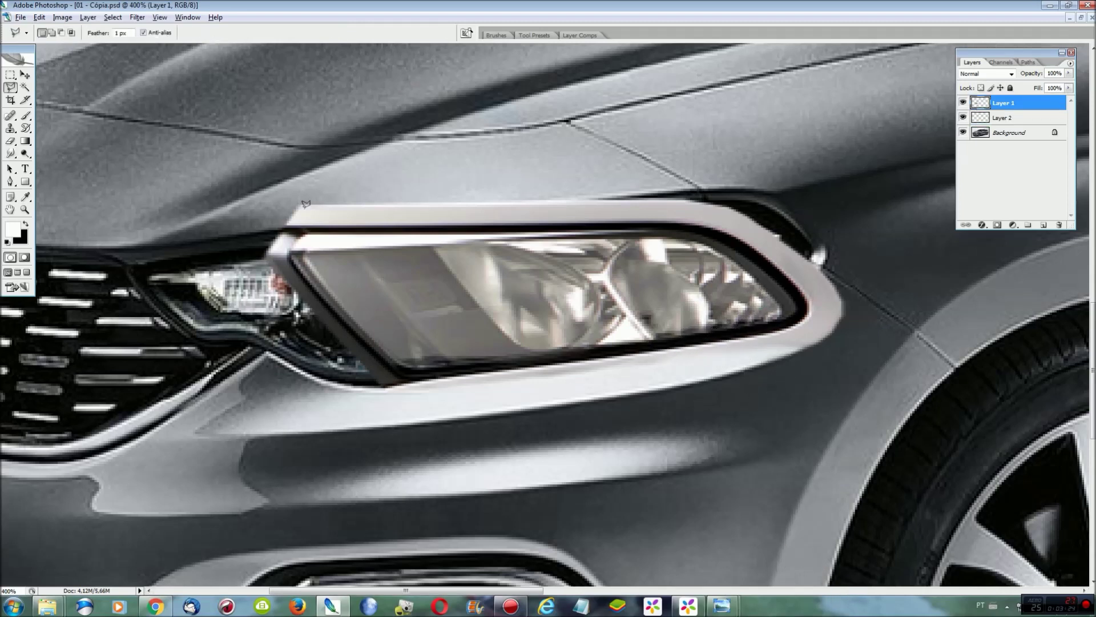
click(279, 219)
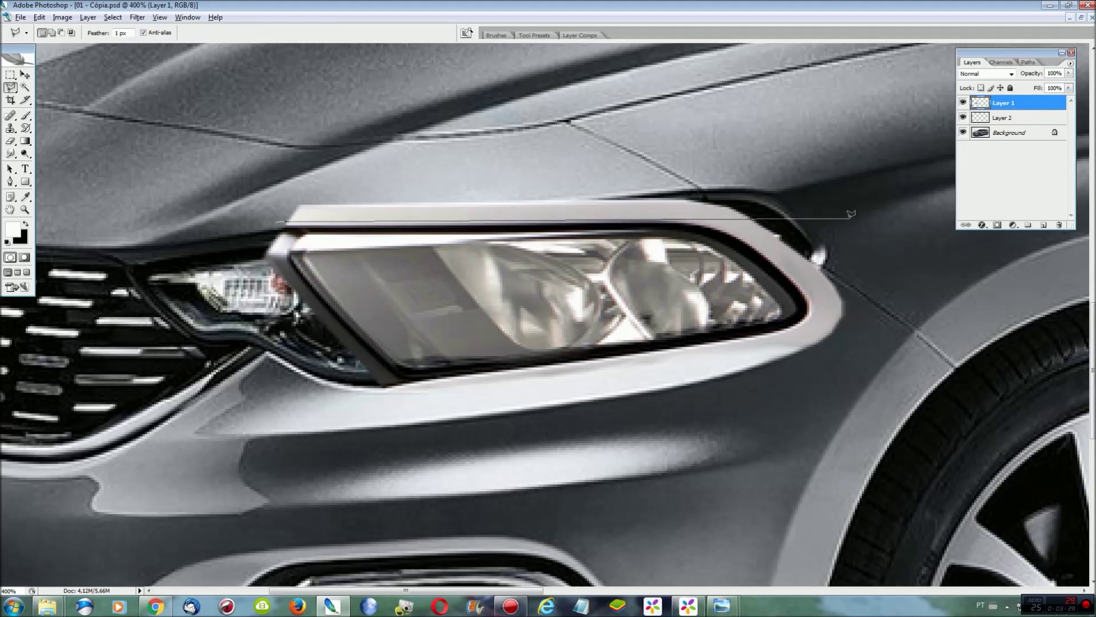
click(839, 164)
click(718, 139)
click(545, 139)
click(354, 178)
click(264, 213)
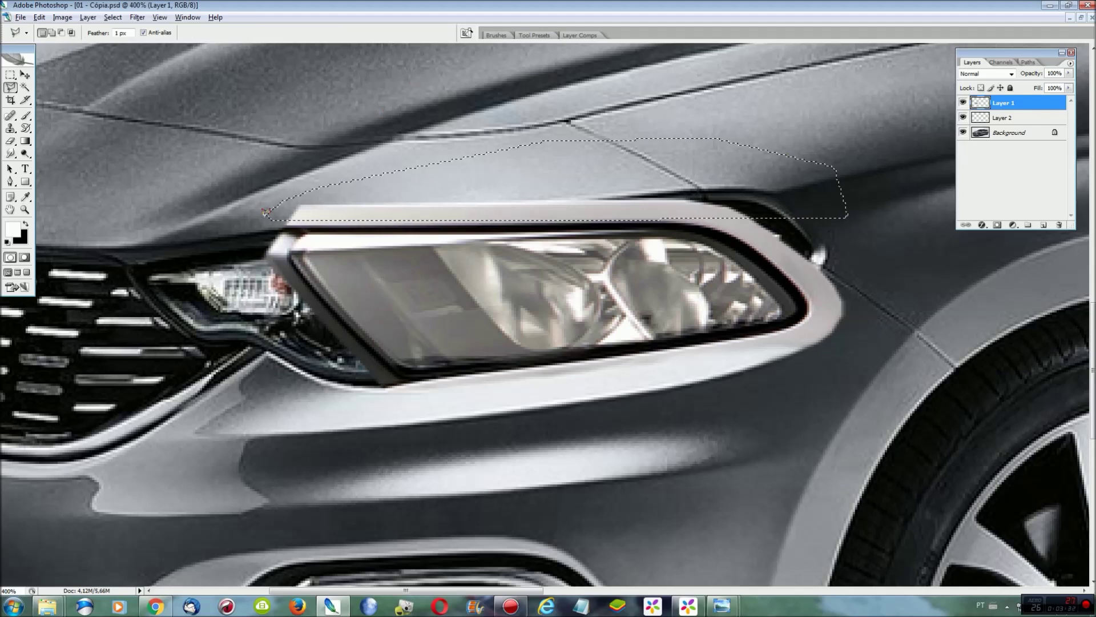
key(Delete)
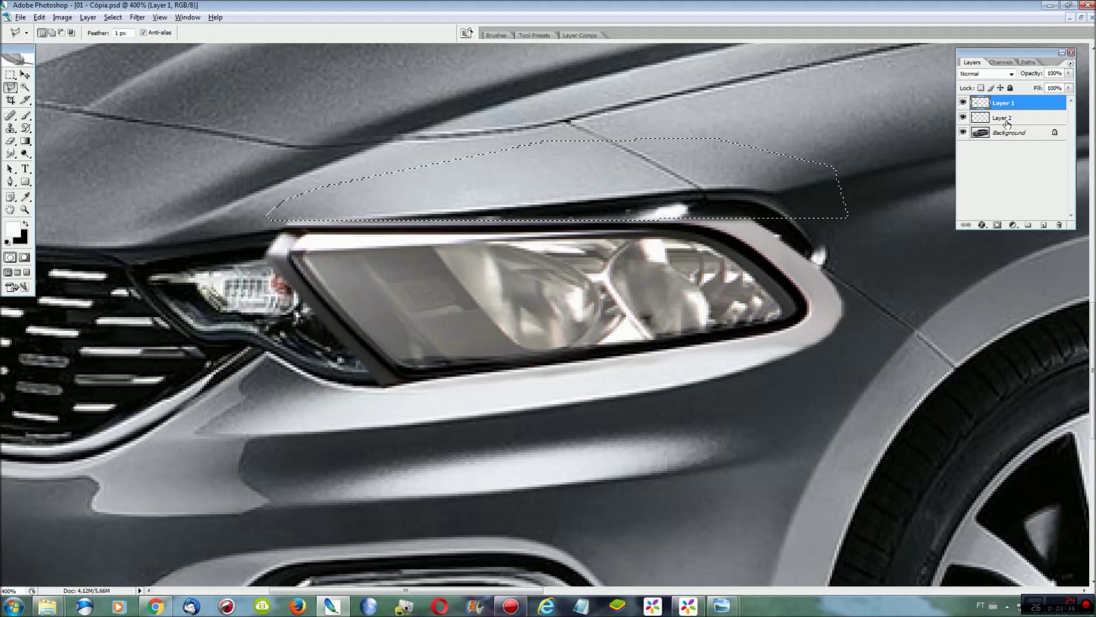
Step: Copy the fender strip from Background to Layer 3 and warp it downward
click(1007, 132)
key(ctrl+j)
key(ctrl+t)
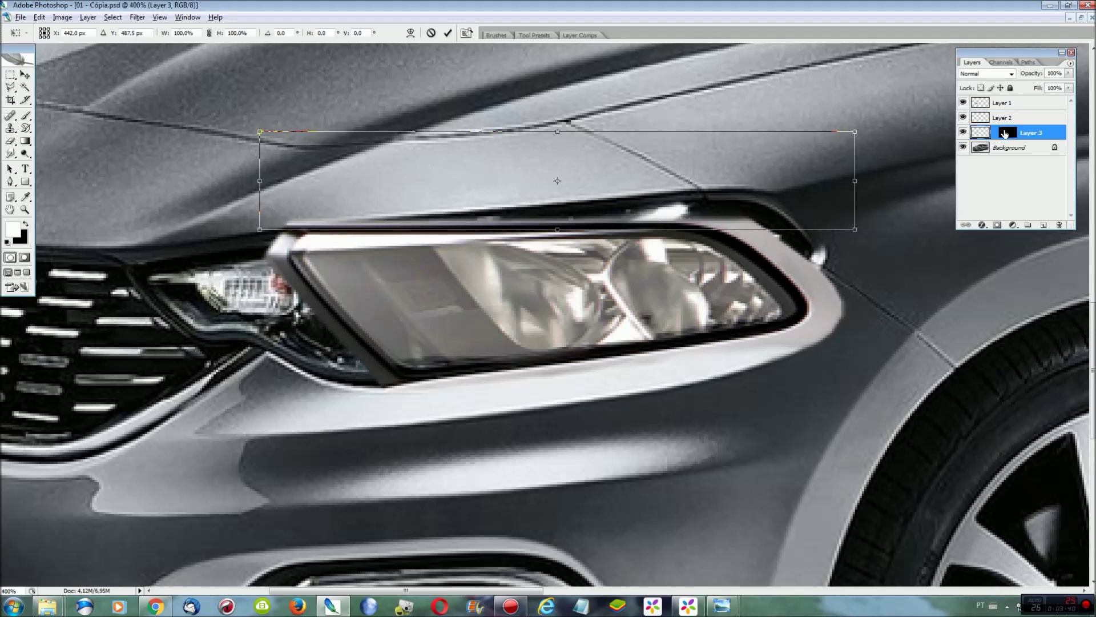
right_click(729, 162)
click(772, 256)
mouse_move(700, 190)
mouse_down()
mouse_move(718, 216)
mouse_move(758, 221)
mouse_up()
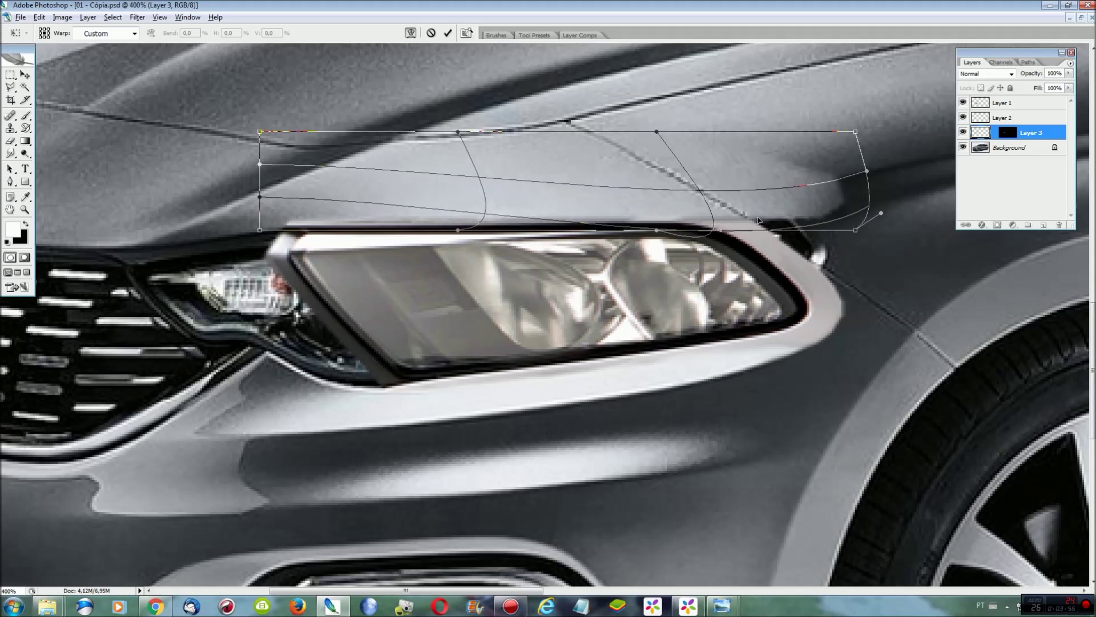
key(Return)
key(l)
drag(531, 591, 614, 591)
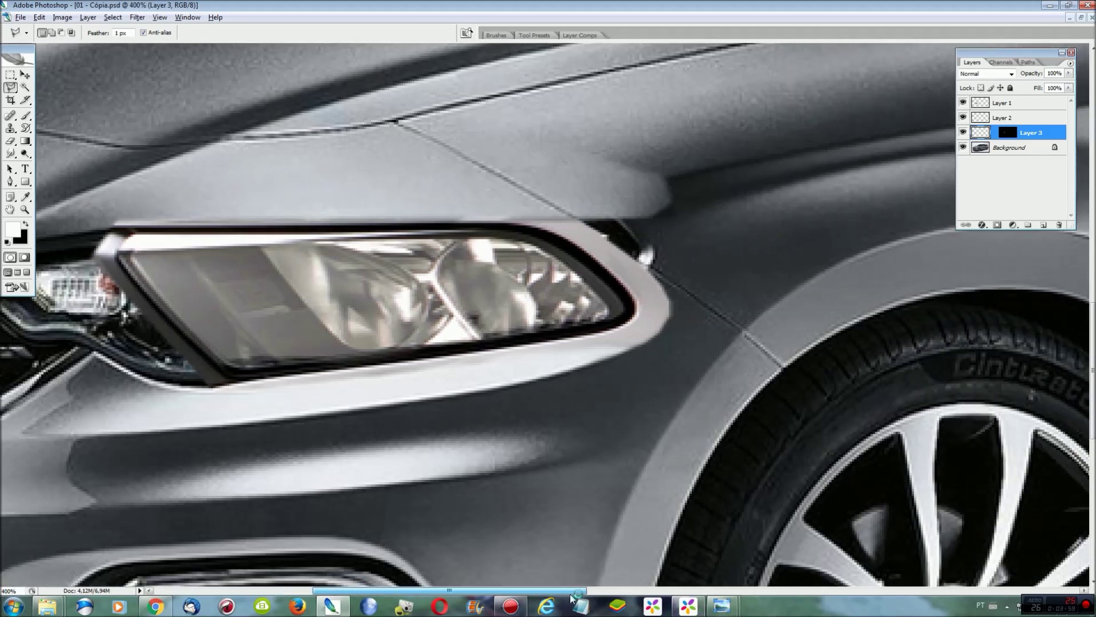
Step: Outline the fender patch behind the headlight, adding an extra area near its corner
click(319, 153)
click(512, 107)
click(625, 122)
click(669, 190)
click(660, 241)
click(574, 265)
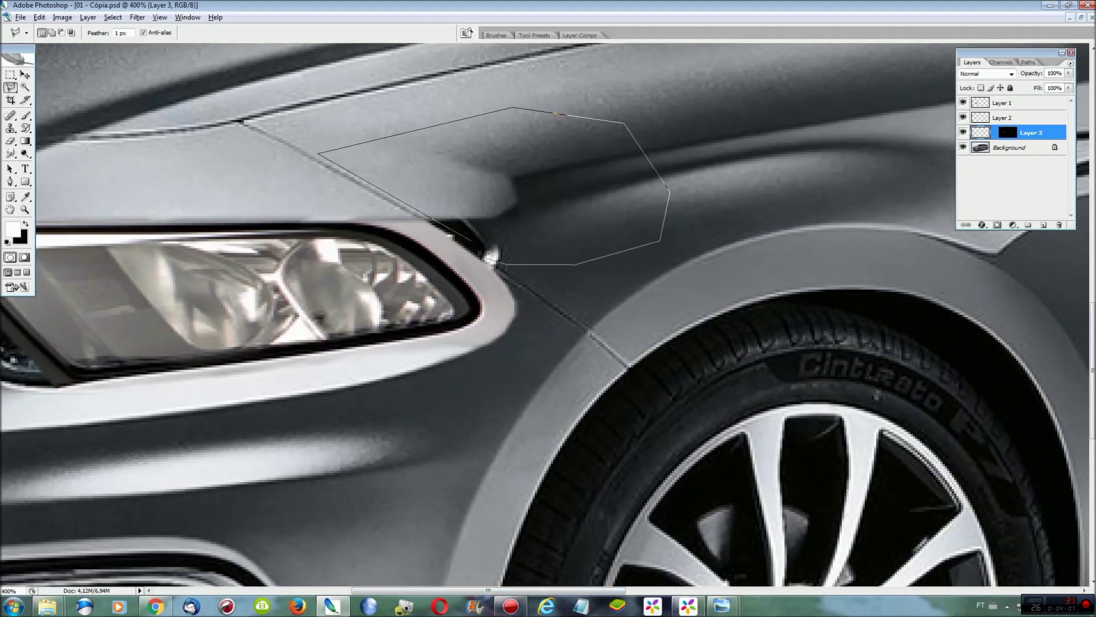
double_click(476, 239)
shift+click(344, 164)
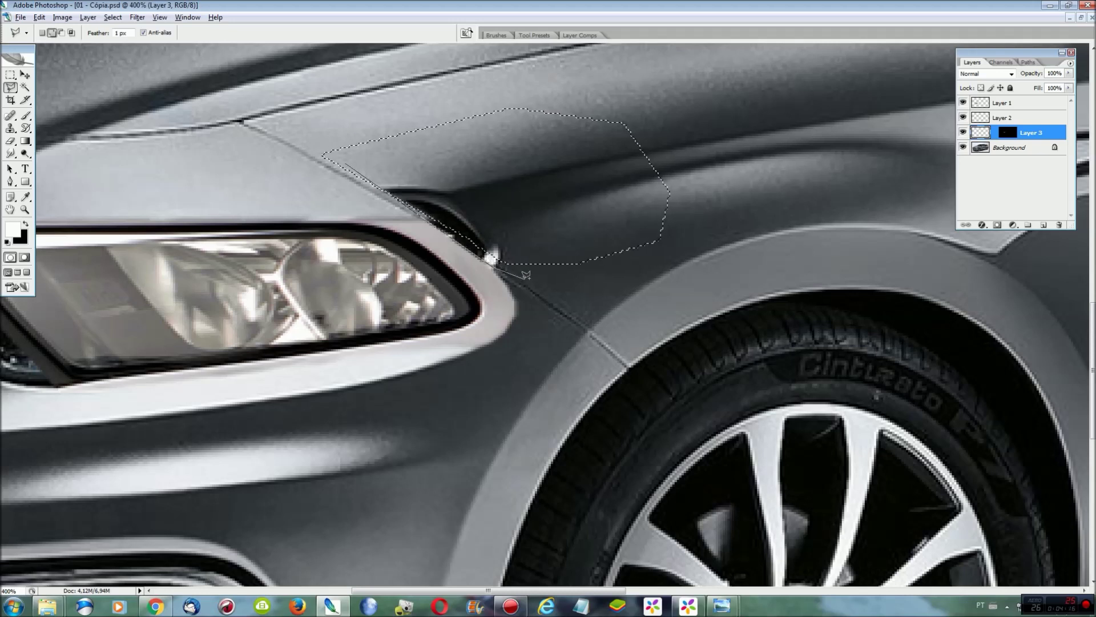
click(571, 277)
double_click(642, 234)
Step: Copy the patch from Background to Layer 4 and warp it left and down to lower its crease
click(1013, 147)
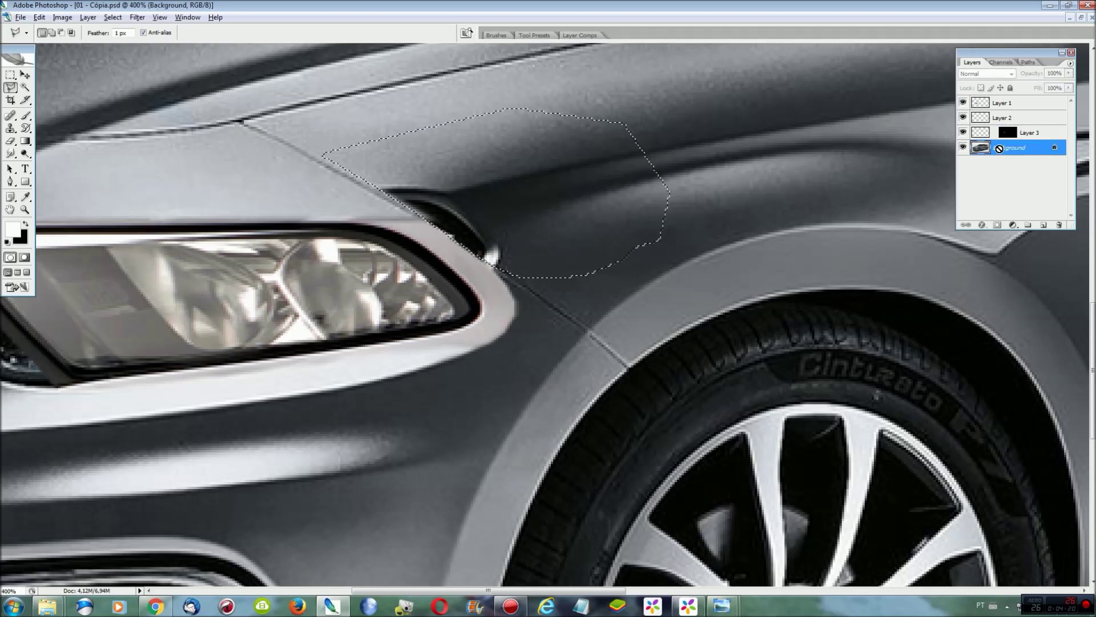
key(ctrl+j)
key(ctrl+t)
right_click(553, 199)
click(567, 284)
drag(453, 197, 423, 218)
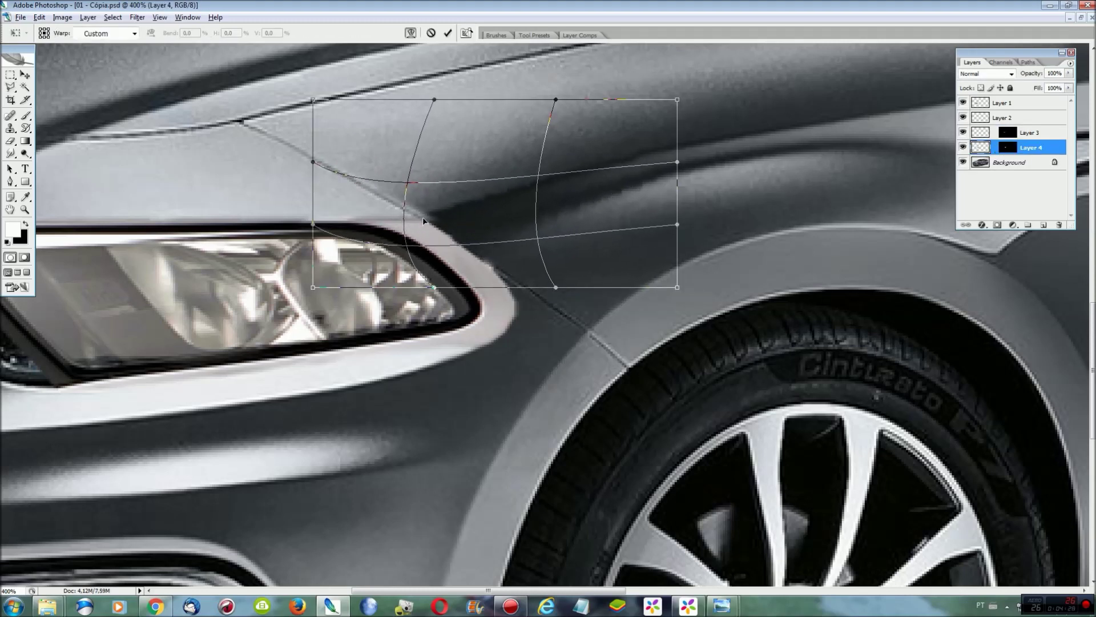
drag(568, 182, 613, 180)
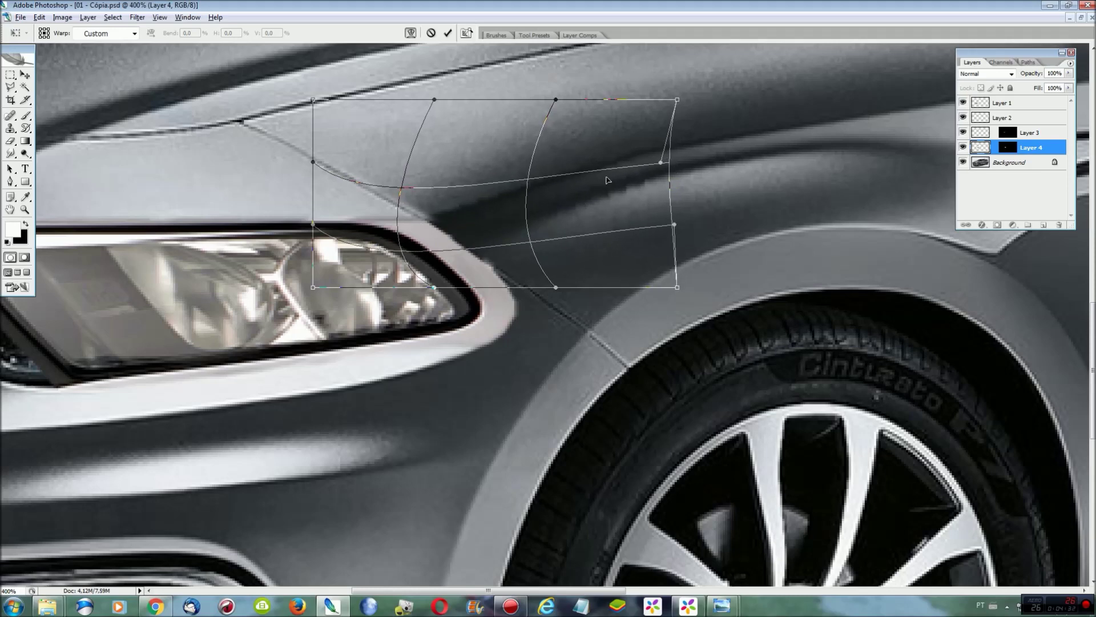
key(Return)
Step: Fit the whole car on screen and reselect the Background layer
key(ctrl+0)
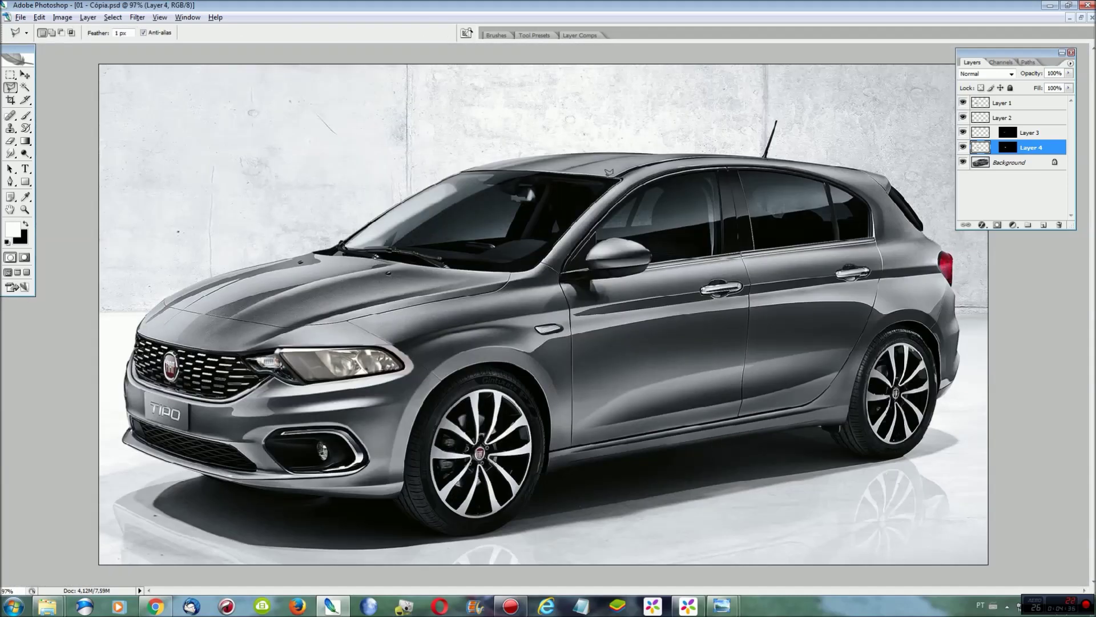
click(1002, 165)
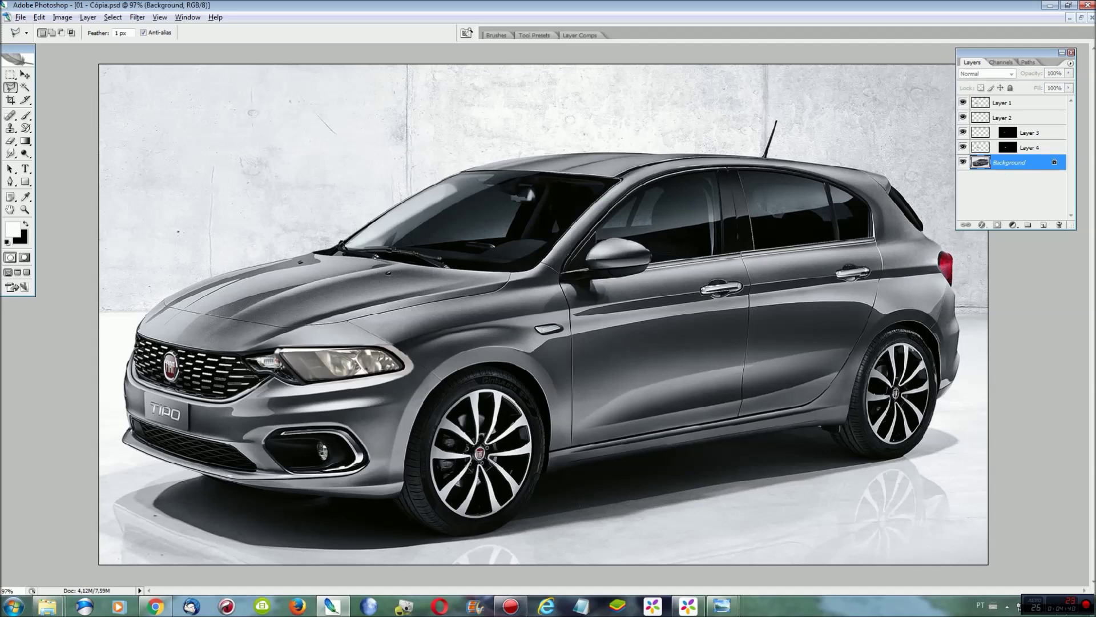
scroll(673, 281, up, 3)
drag(798, 592, 518, 591)
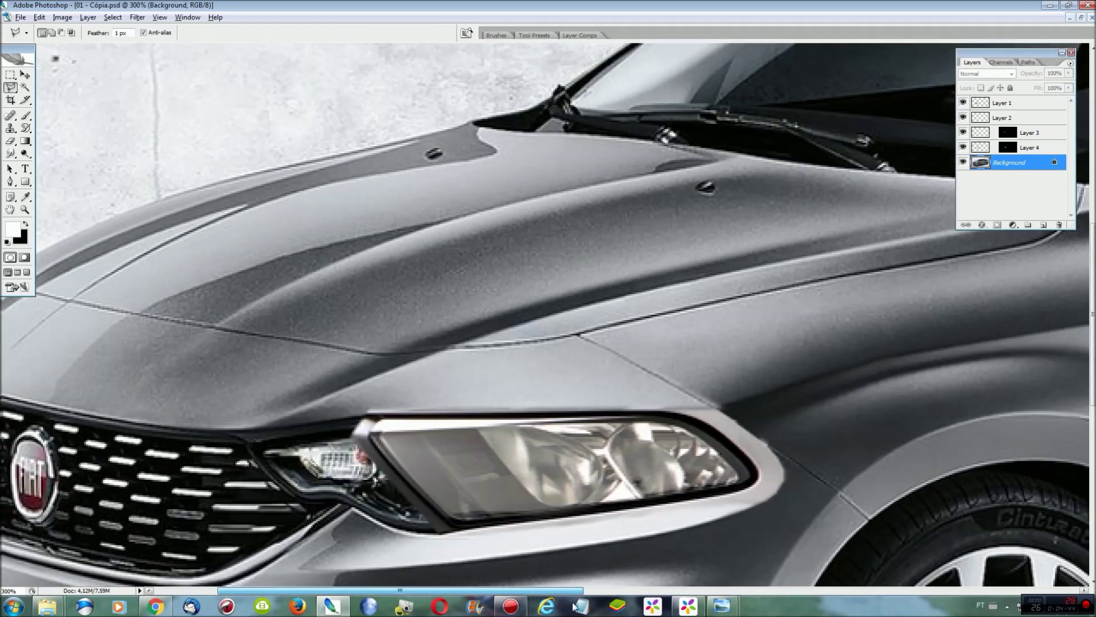
scroll(539, 432, down, 3)
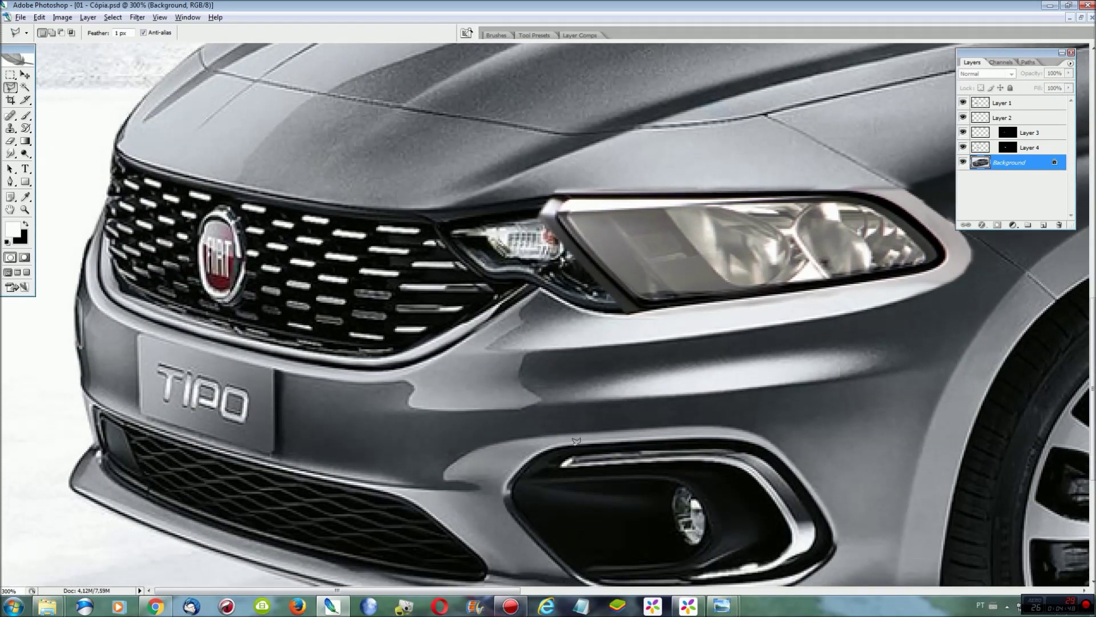
Step: Outline the grille and headlight on Background and copy them to Layer 5
click(250, 184)
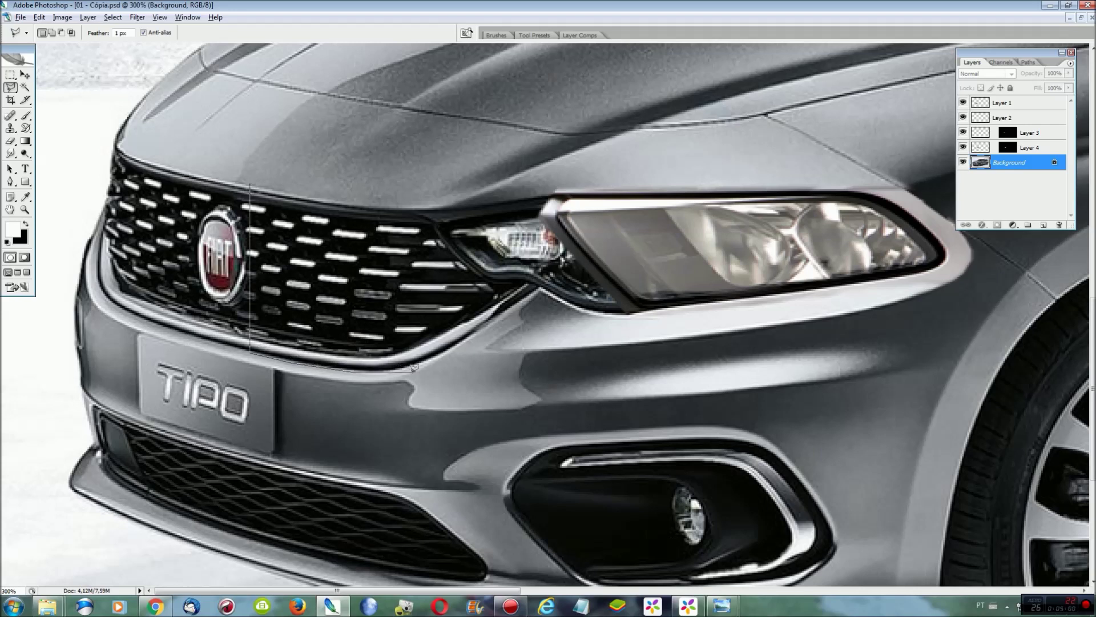
click(462, 346)
click(633, 306)
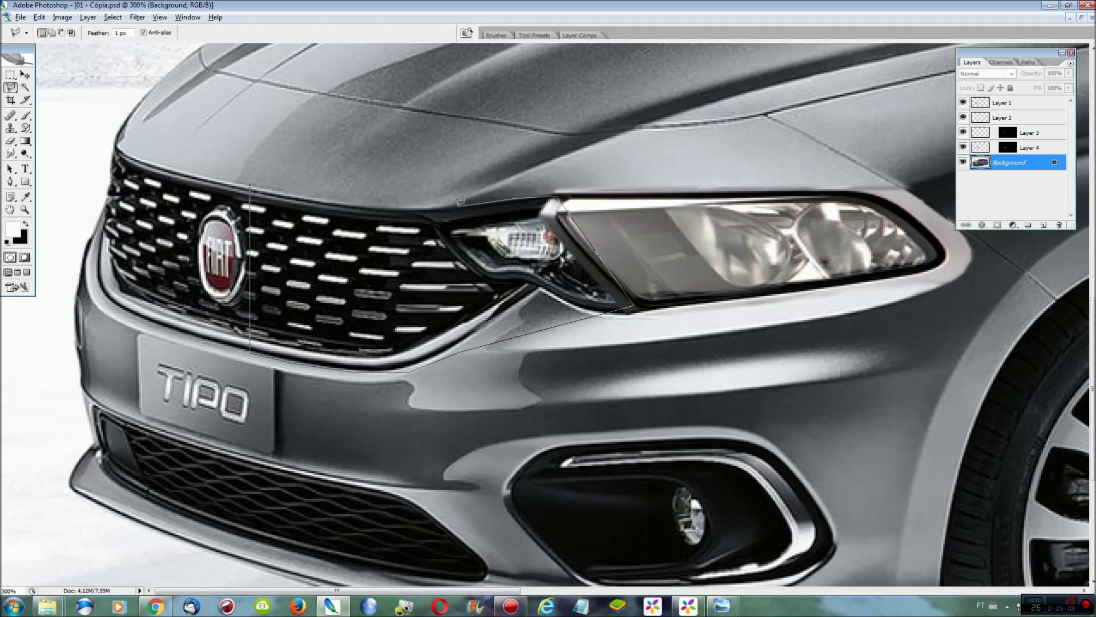
click(255, 181)
key(ctrl+j)
Step: Widen the grille copy to about 158%, skew its right side down, and warp it around the headlight
key(ctrl+t)
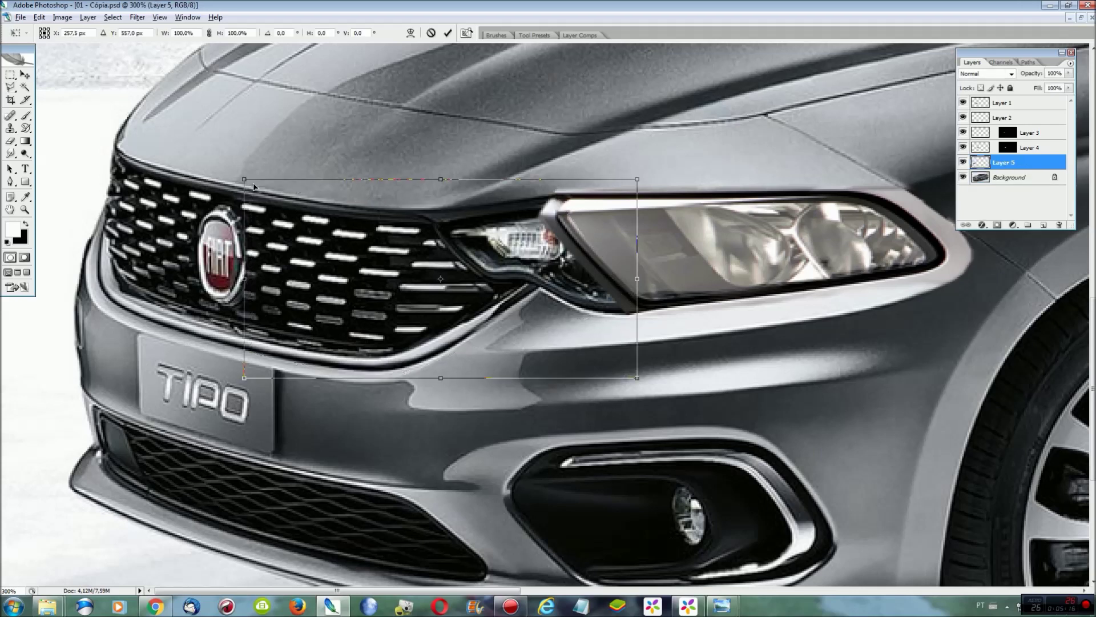
drag(644, 277, 811, 274)
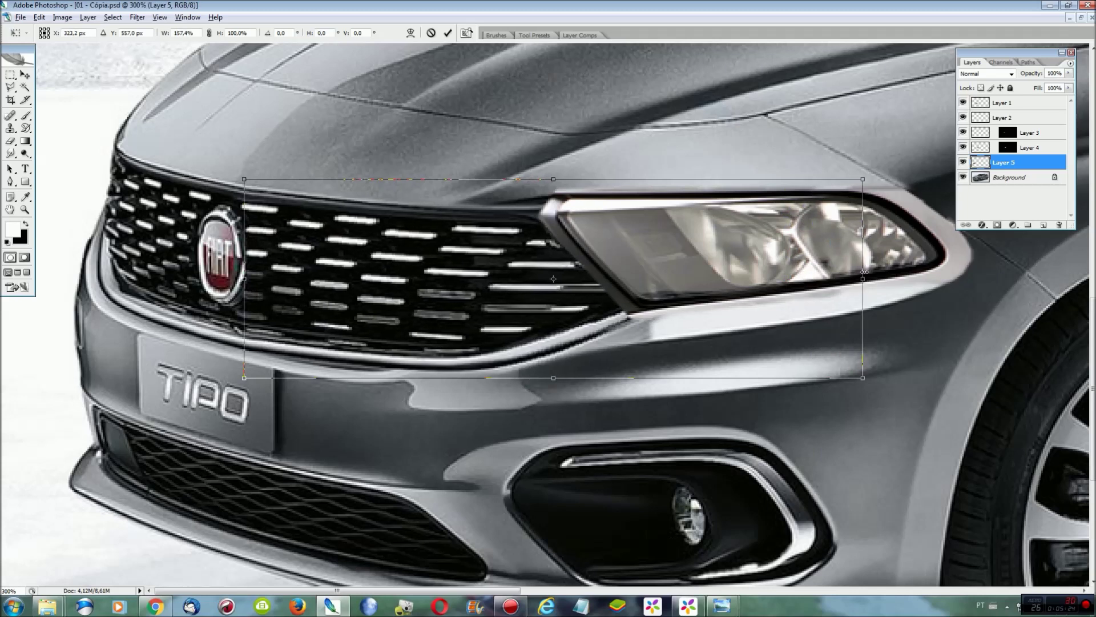
mouse_move(811, 274)
mouse_down()
mouse_move(865, 273)
mouse_move(872, 300)
mouse_up()
right_click(706, 226)
click(734, 276)
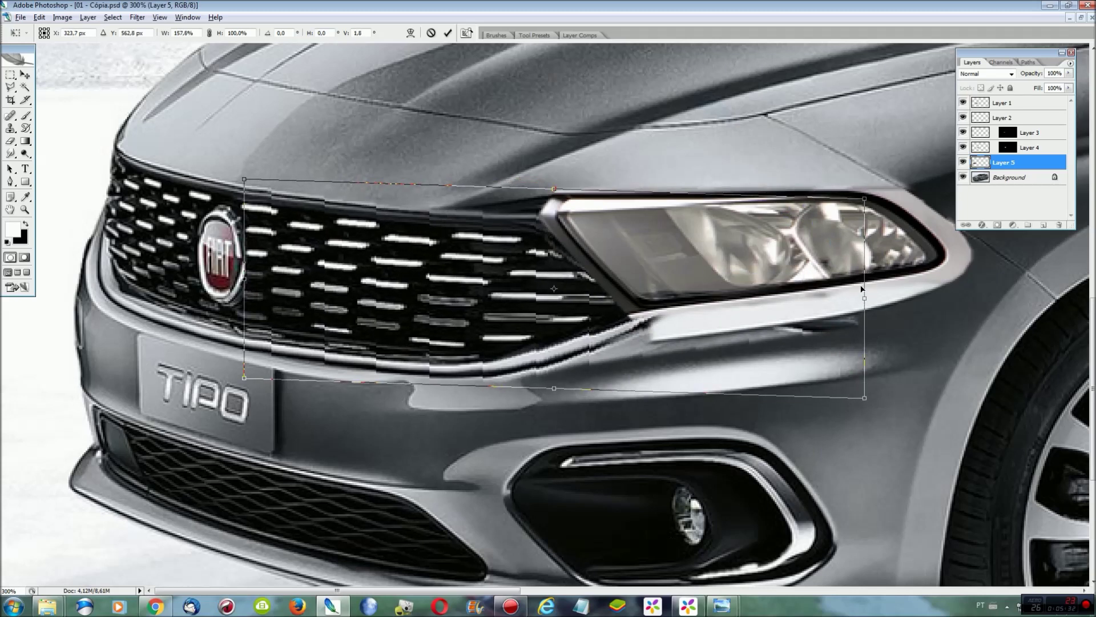
right_click(728, 275)
click(752, 371)
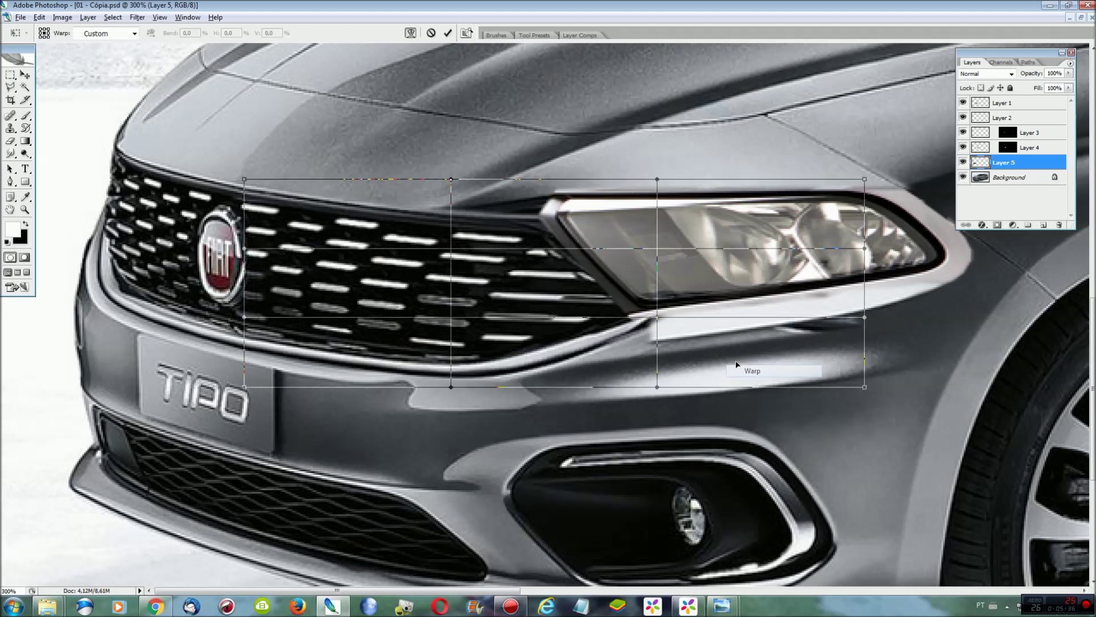
drag(657, 317, 632, 322)
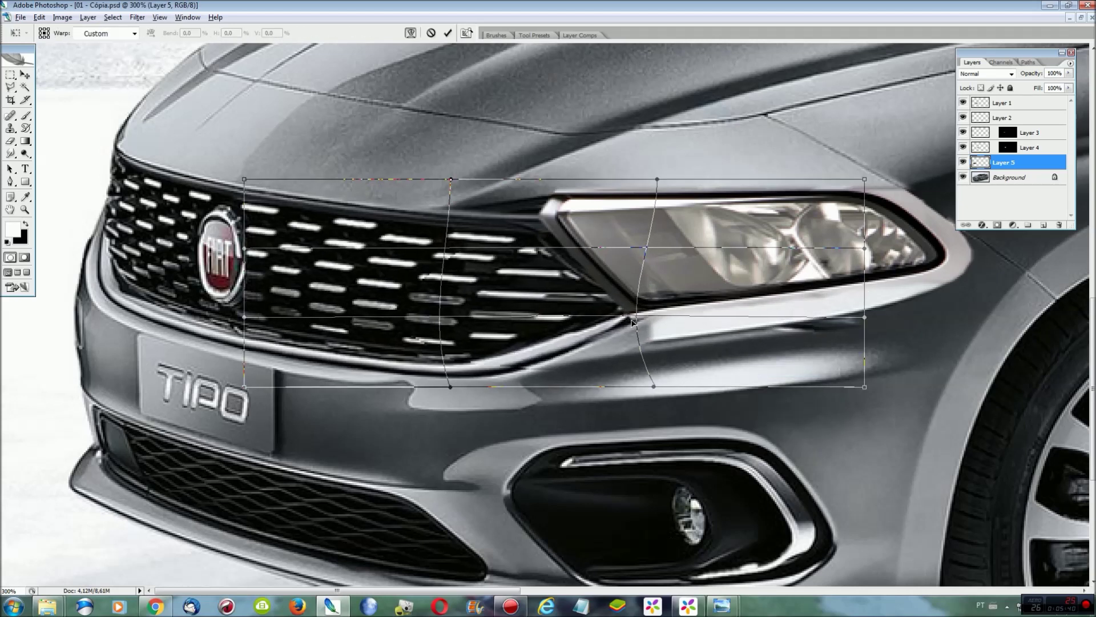
key(l)
Step: Outline the area beside the headlight, then clear the selection
click(656, 312)
click(538, 375)
click(840, 403)
click(884, 346)
click(851, 314)
double_click(736, 295)
key(ctrl+d)
scroll(700, 283, up, 2)
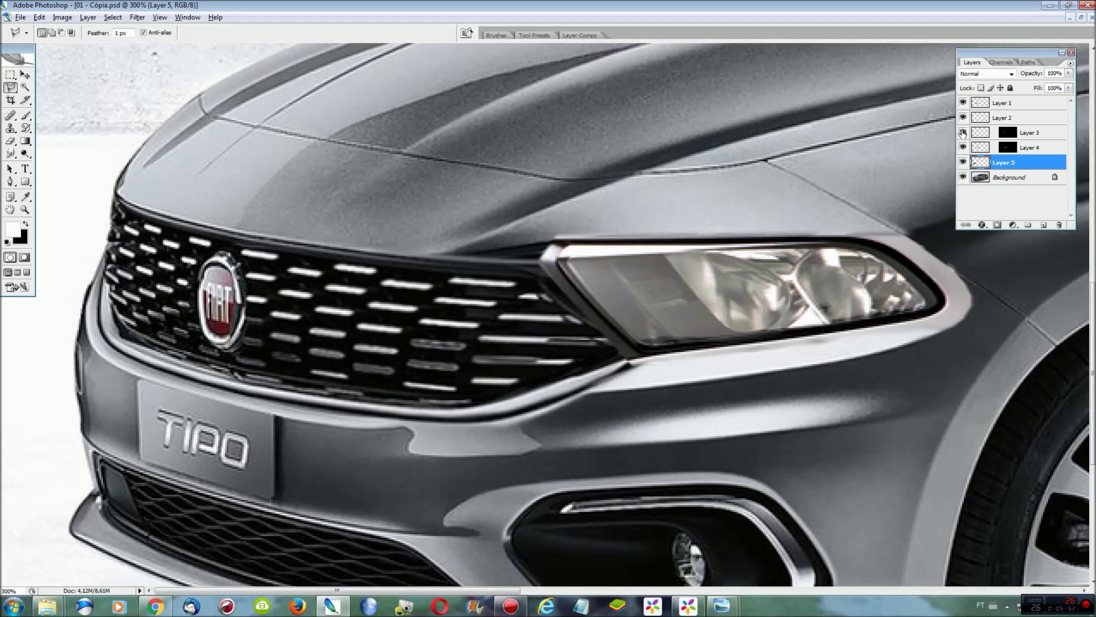
Step: With Layer 5 hidden, outline the strip above the grille, then show Layer 5 again
click(963, 162)
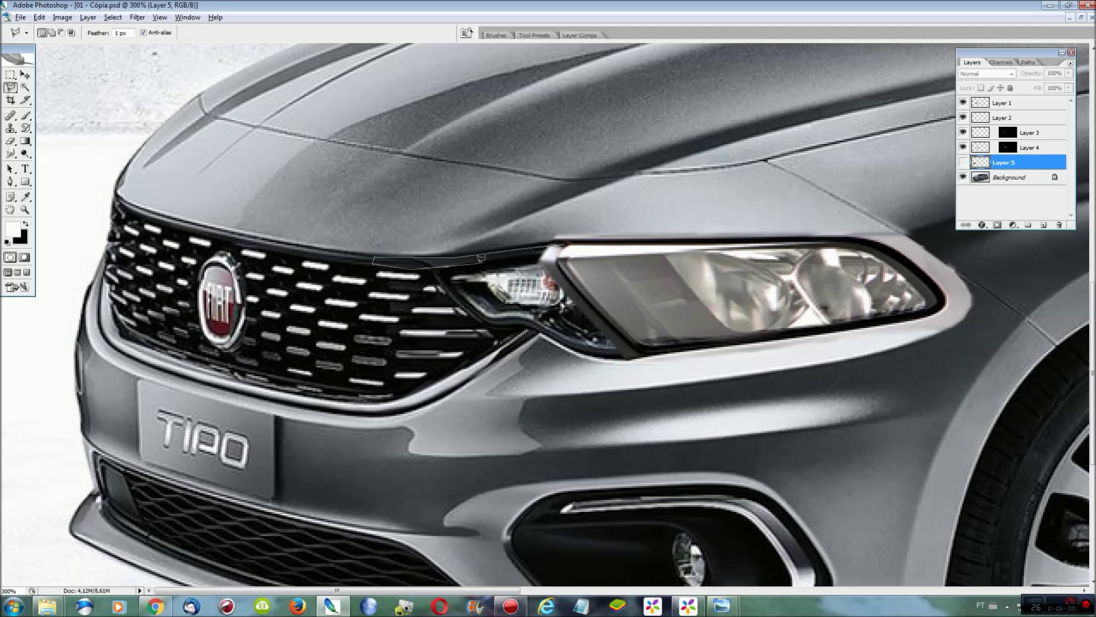
double_click(599, 253)
click(964, 162)
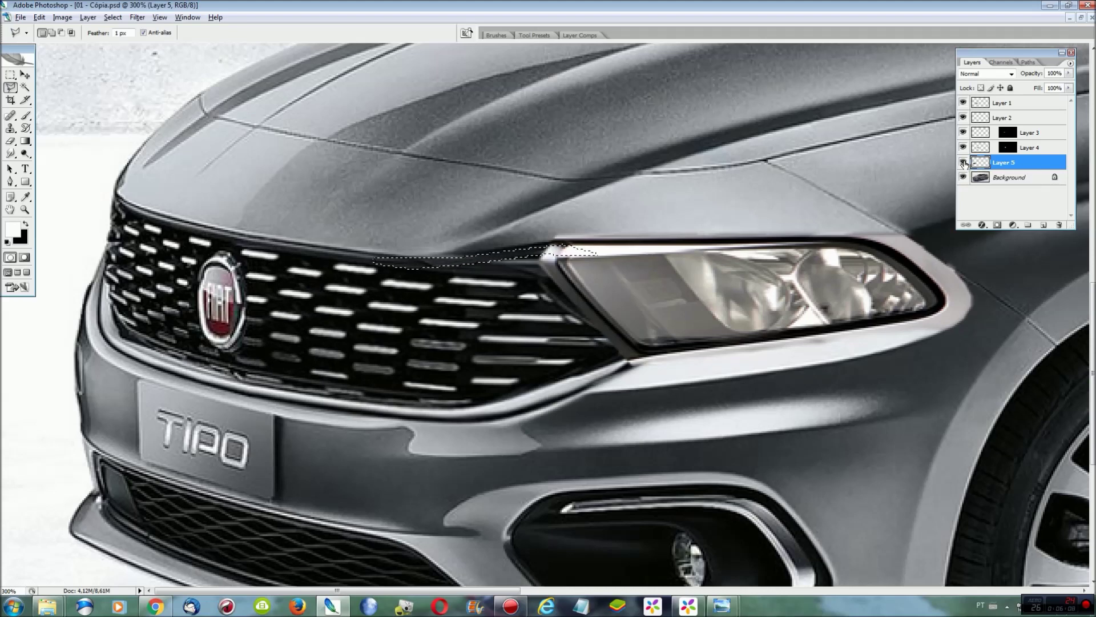
Step: Warp the grille's top edge where it meets the headlight and apply it
key(ctrl+t)
right_click(559, 280)
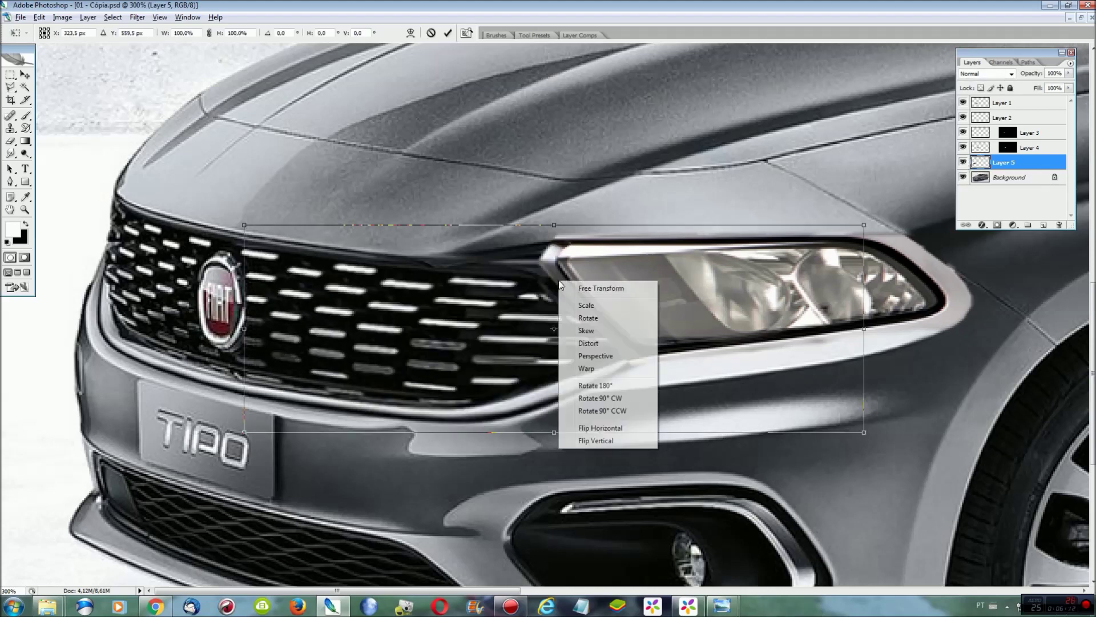
click(633, 362)
drag(551, 276, 557, 267)
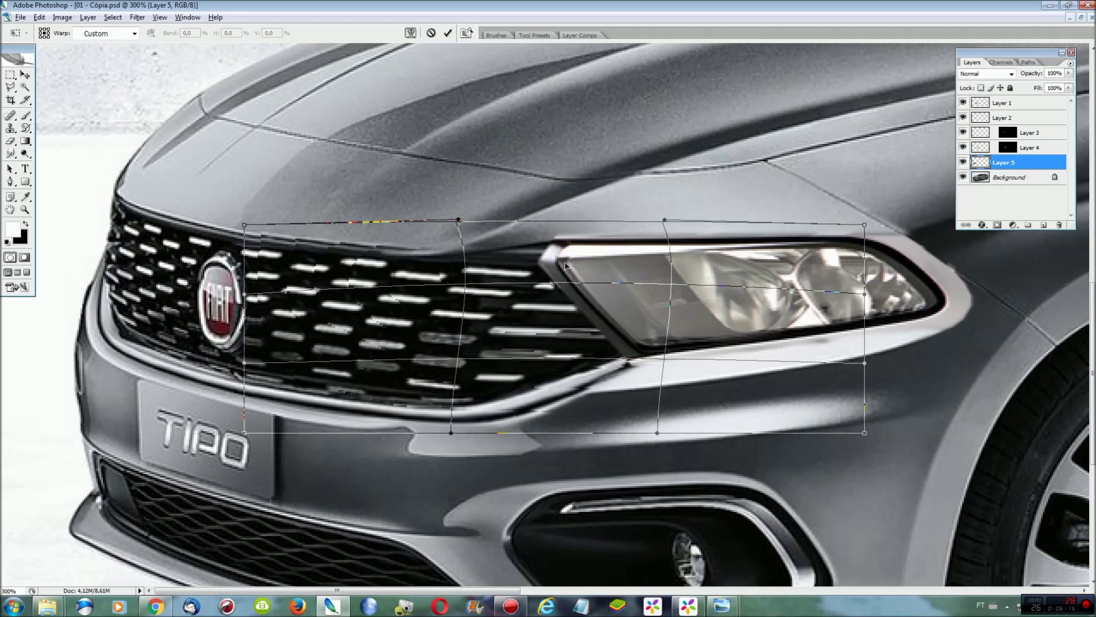
drag(319, 276, 315, 267)
key(l)
key(ctrl+0)
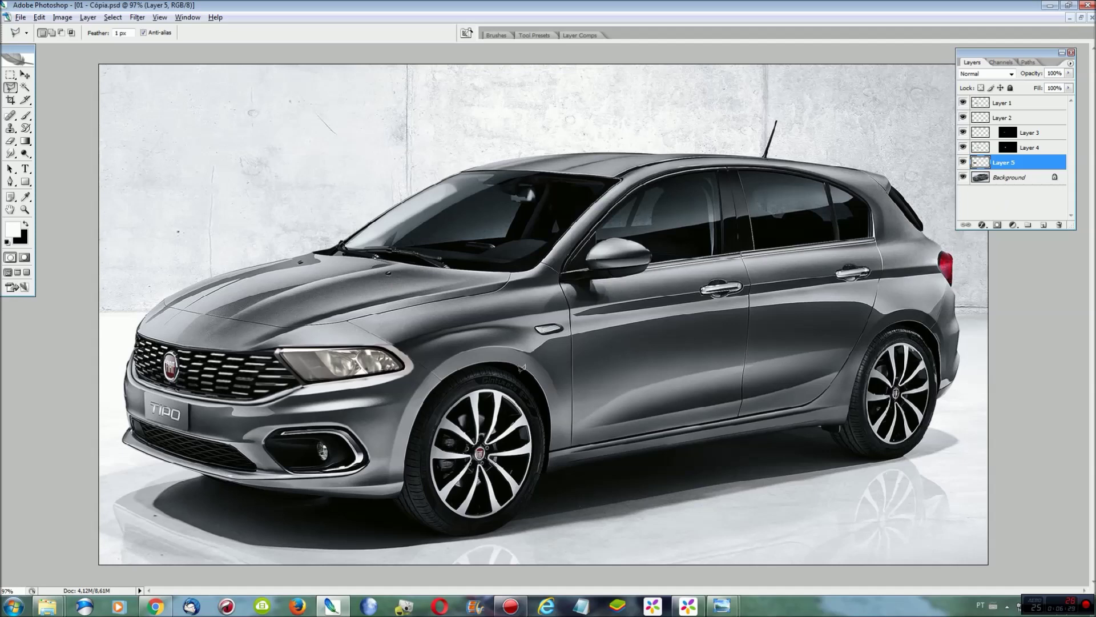
Step: Zoom in to 400%, flatten all layers into the Background, and set the foreground colour to black
key(ctrl+plus)
key(ctrl+plus)
key(ctrl+plus)
drag(584, 578, 603, 366)
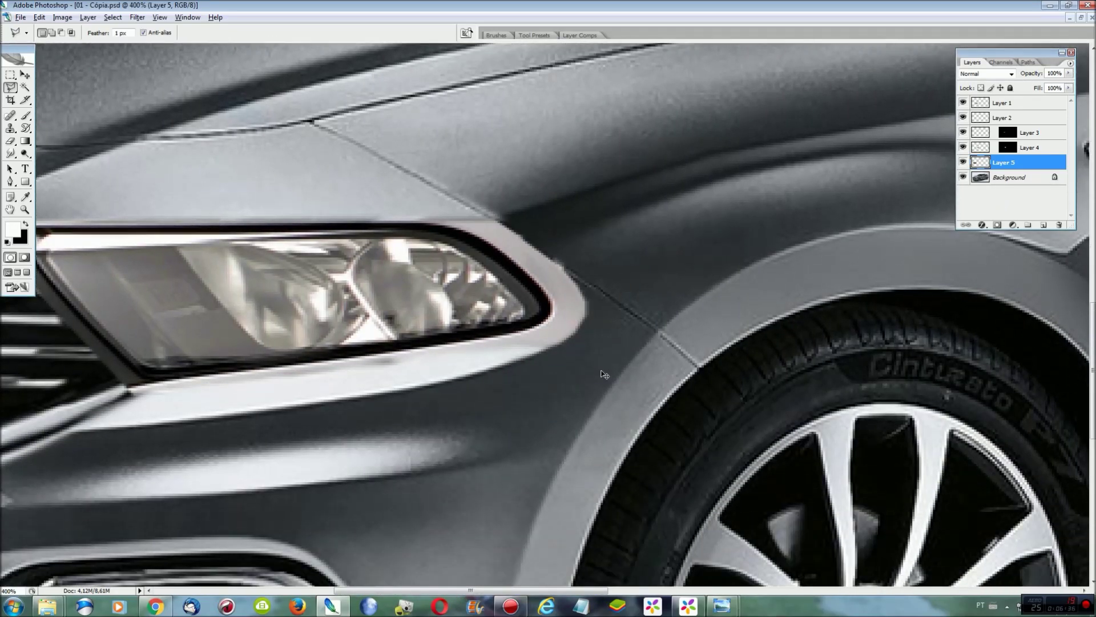
key(ctrl+shift+e)
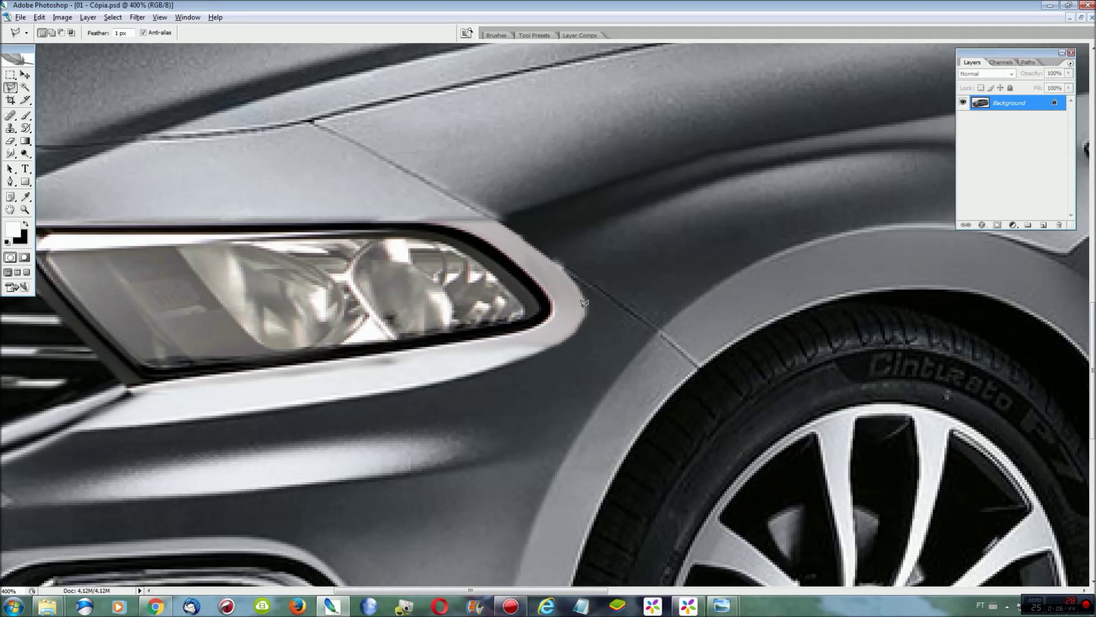
click(25, 196)
click(81, 226)
Step: Close a Polygonal Lasso selection around the fender strip along the headlight's outer edge
key(l)
click(615, 305)
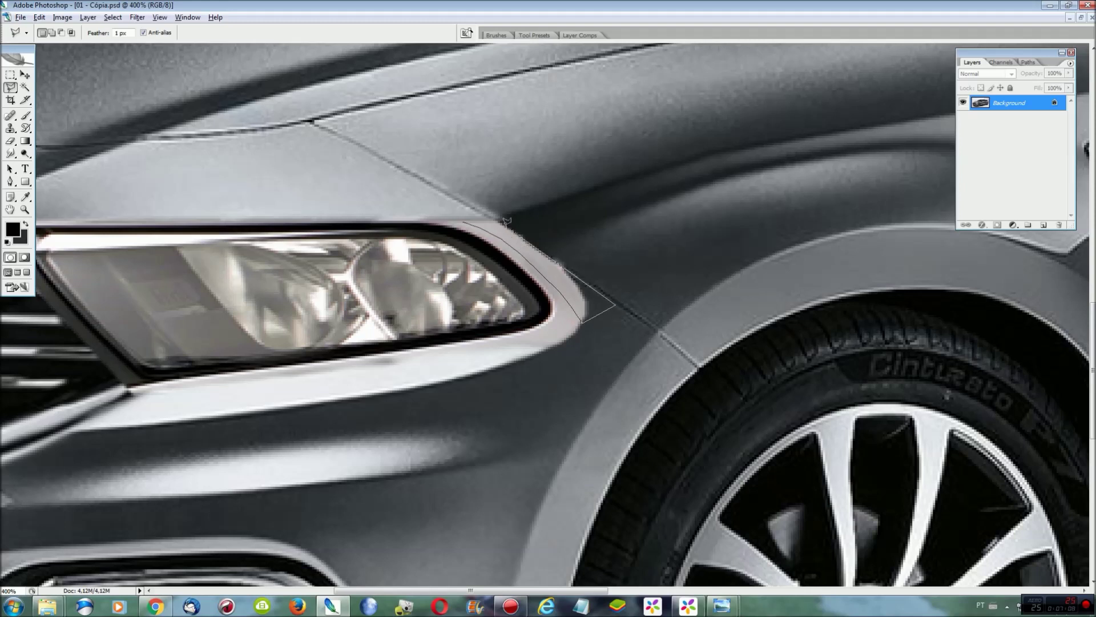
click(466, 215)
key(ctrl+0)
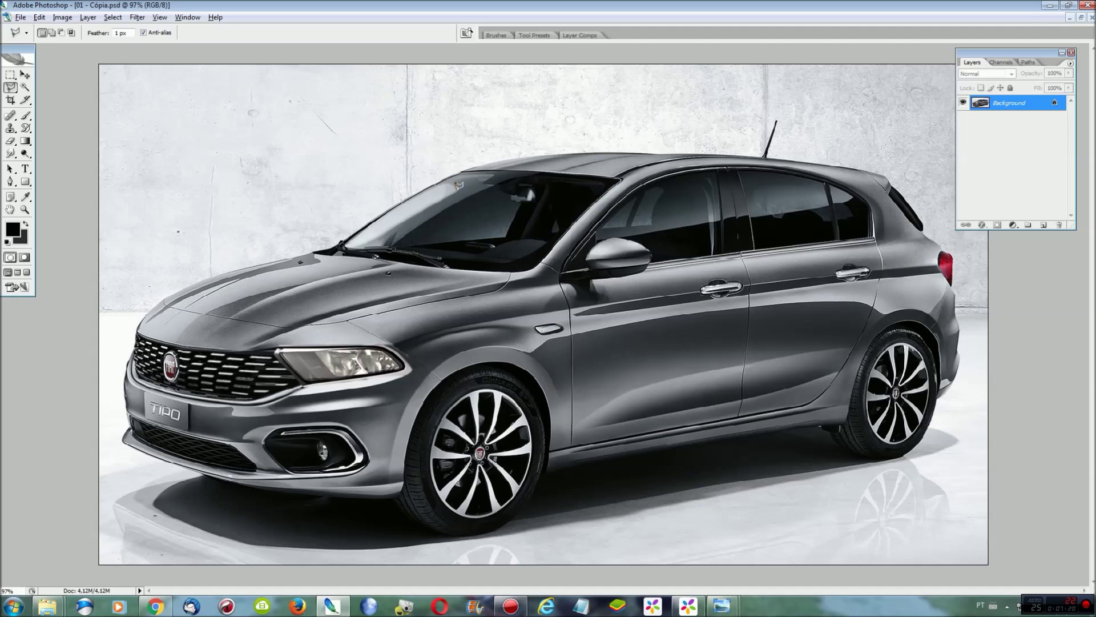
Step: Close the Layers panel and outline the rear roof corner and pillar on the Fiat 127 photo
click(1071, 52)
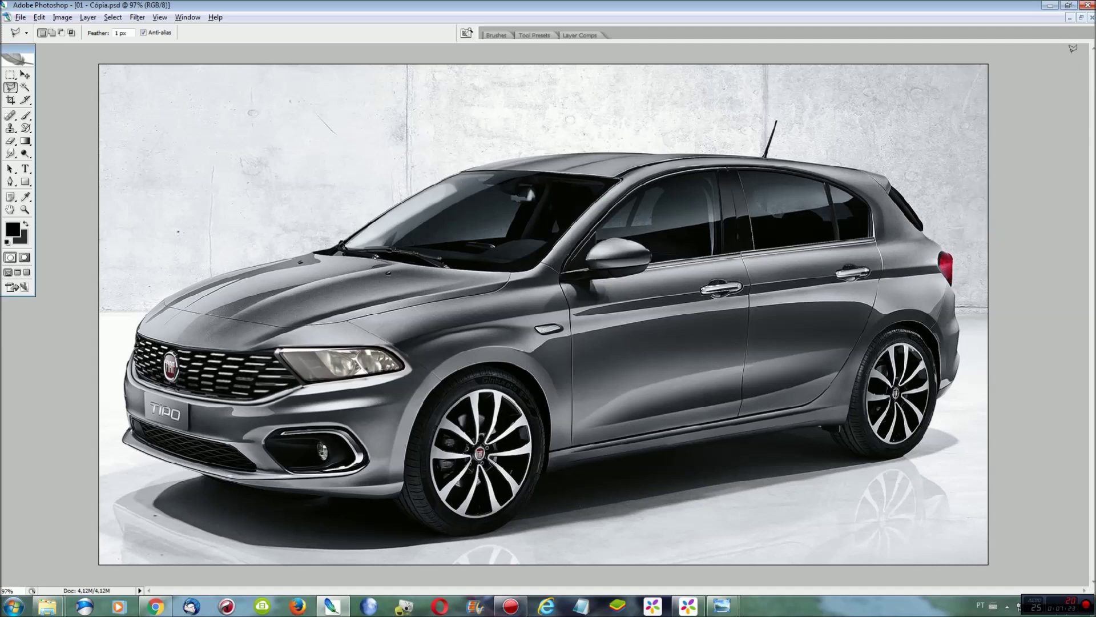
click(187, 17)
click(213, 274)
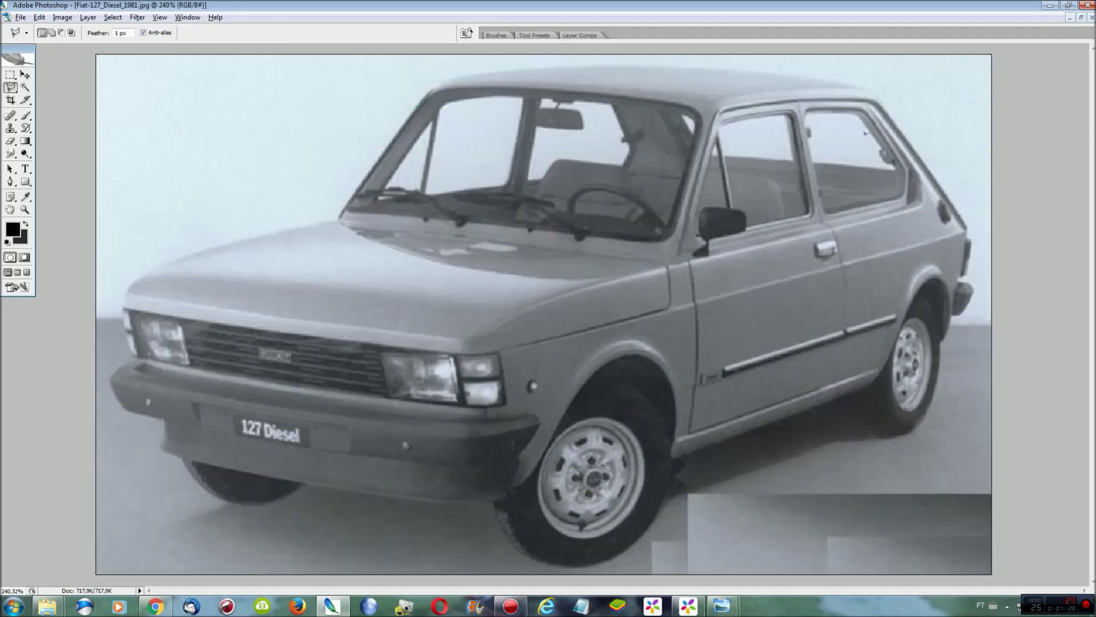
click(871, 95)
click(965, 234)
click(946, 338)
click(827, 396)
click(943, 349)
click(974, 295)
click(976, 233)
click(883, 91)
Step: Paste the Fiat 127 rear piece into the Tipo, then scale, rotate and move it over the rear pillar
click(187, 17)
click(217, 257)
key(ctrl+v)
key(ctrl+t)
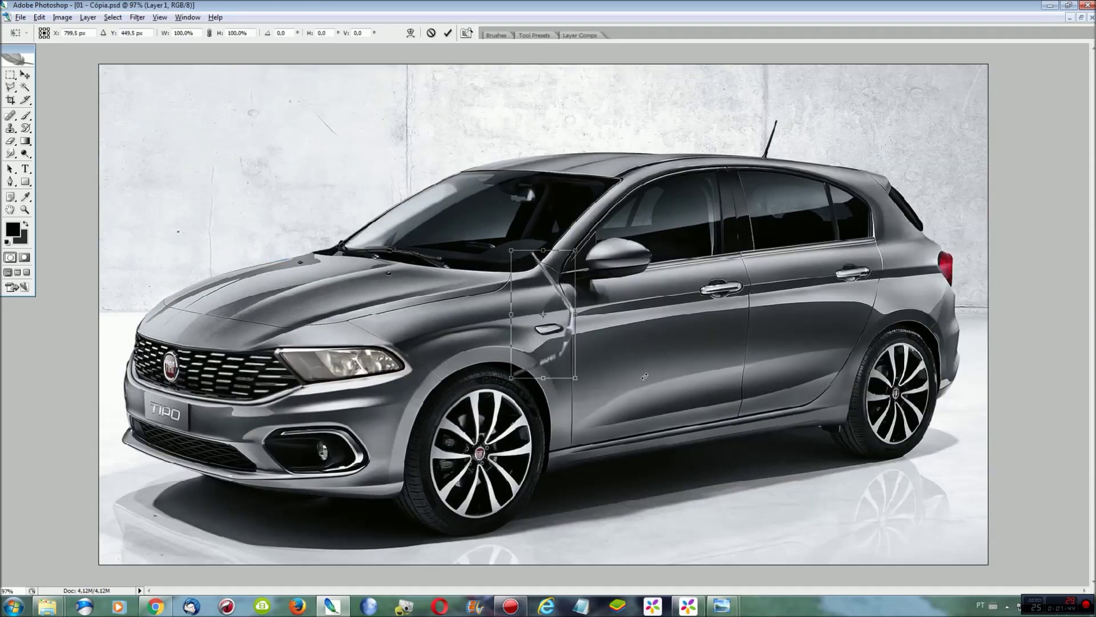
mouse_move(501, 248)
mouse_down()
mouse_move(449, 143)
mouse_move(829, 328)
mouse_up()
drag(945, 461, 904, 489)
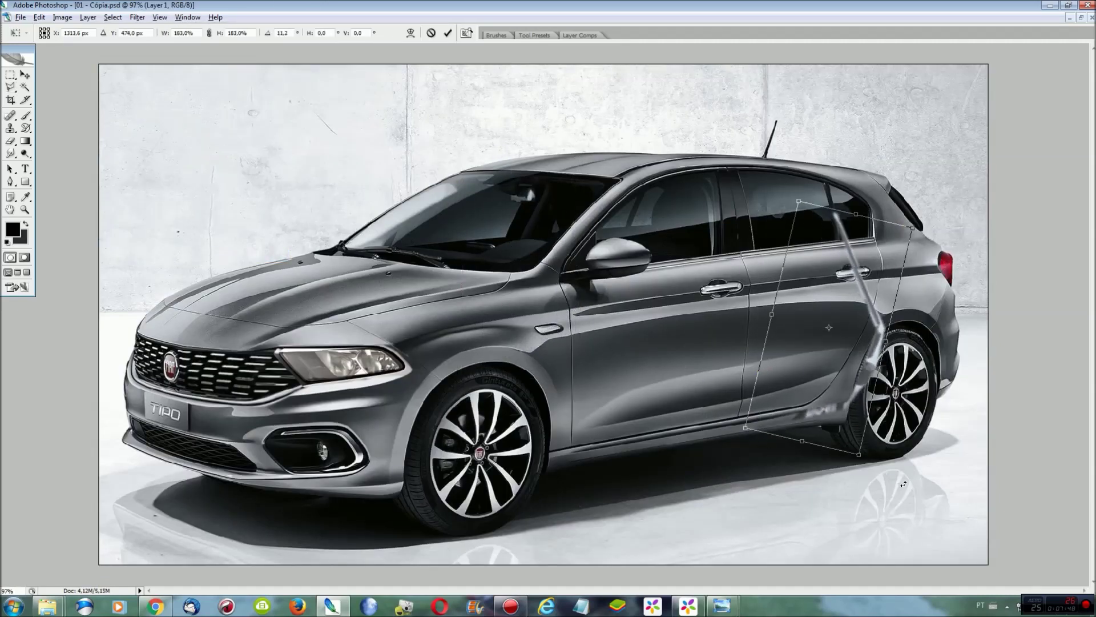
drag(840, 425, 919, 426)
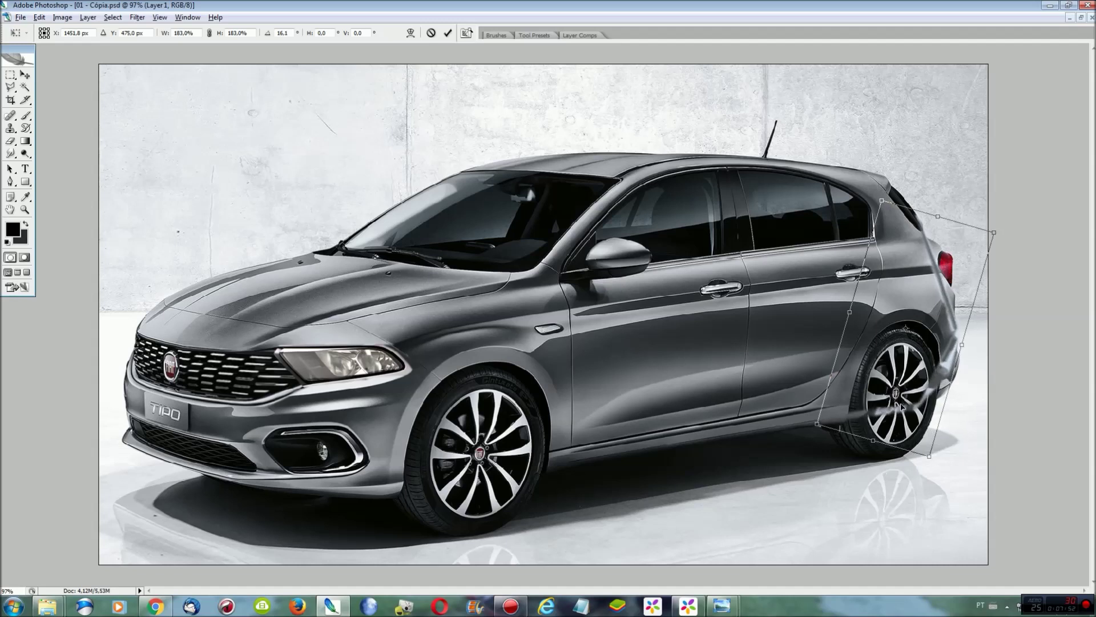
key(Return)
Step: Try enlarging the piece to about 123%, then cancel the transform and undo the paste
key(ctrl+t)
drag(822, 213, 786, 163)
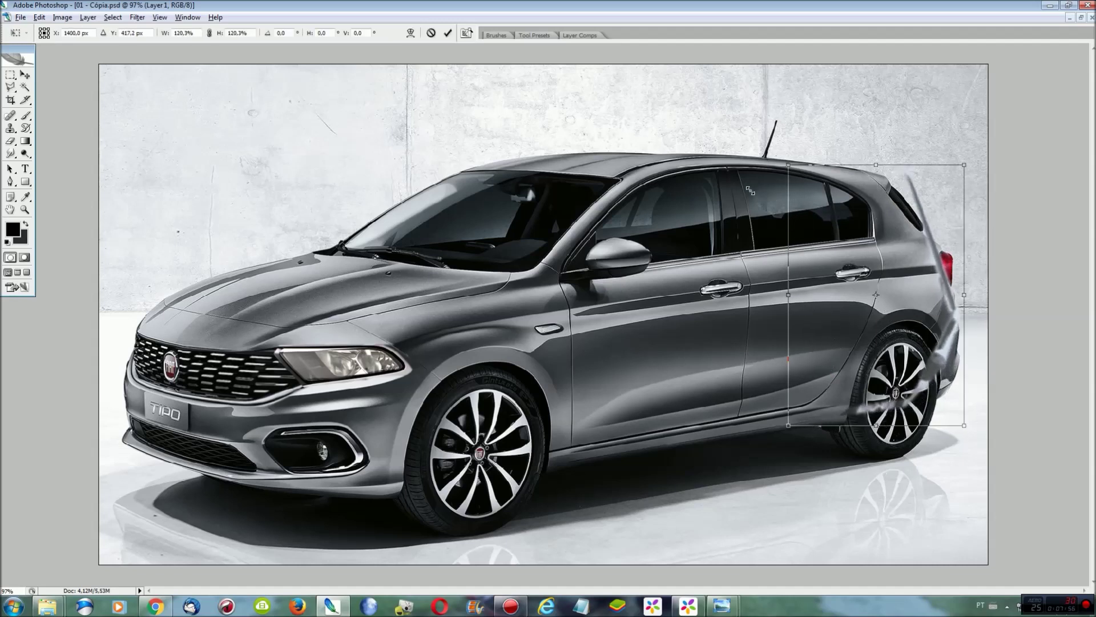
drag(913, 210, 917, 214)
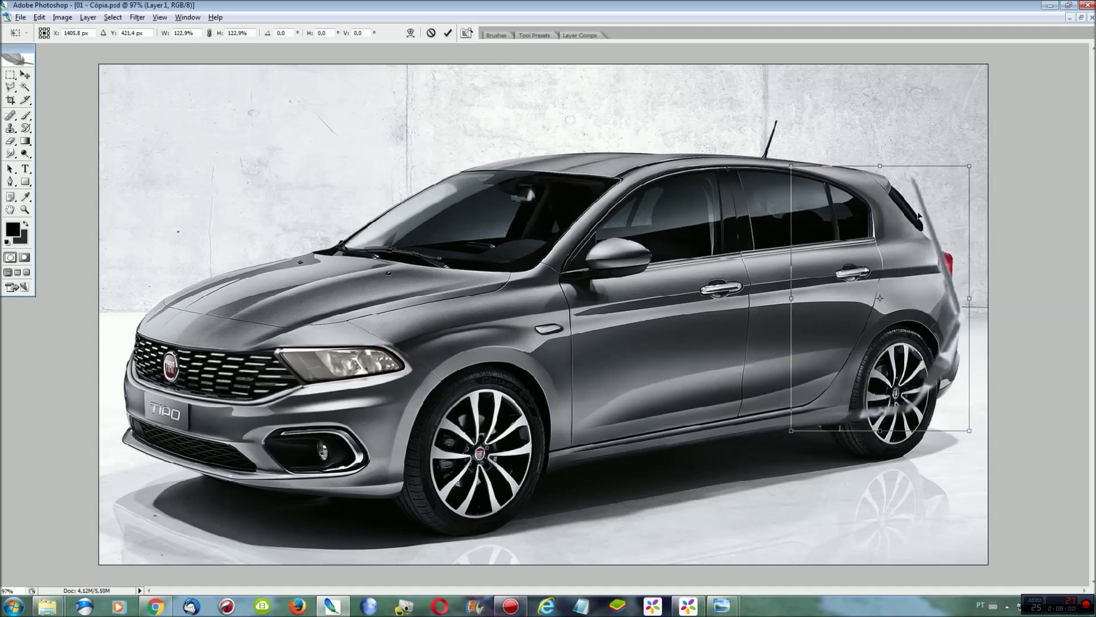
right_click(864, 166)
key(Escape)
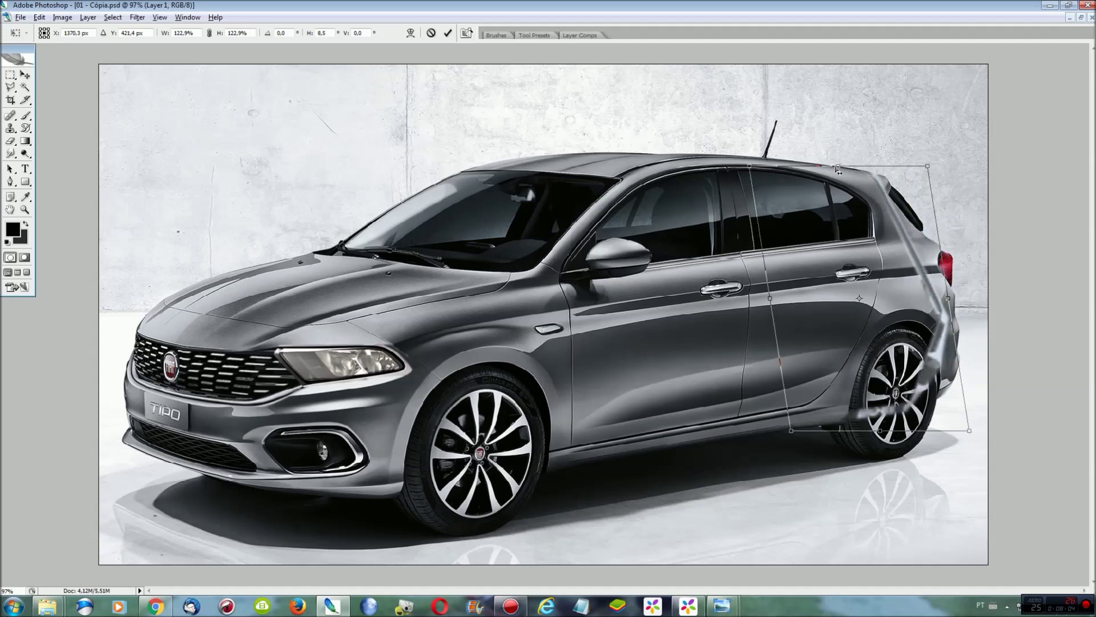
key(Escape)
key(ctrl+z)
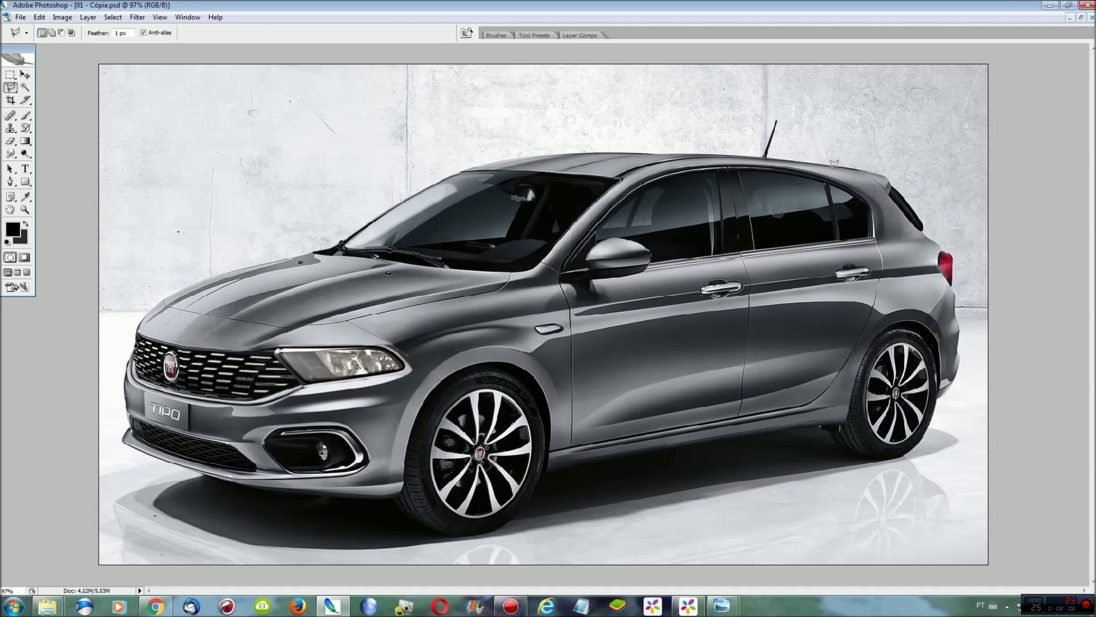
key(ctrl+plus)
key(ctrl+plus)
Step: Trace a Polygonal Lasso selection from beside the taillight up to the image top and down to the lower right
drag(616, 590, 804, 590)
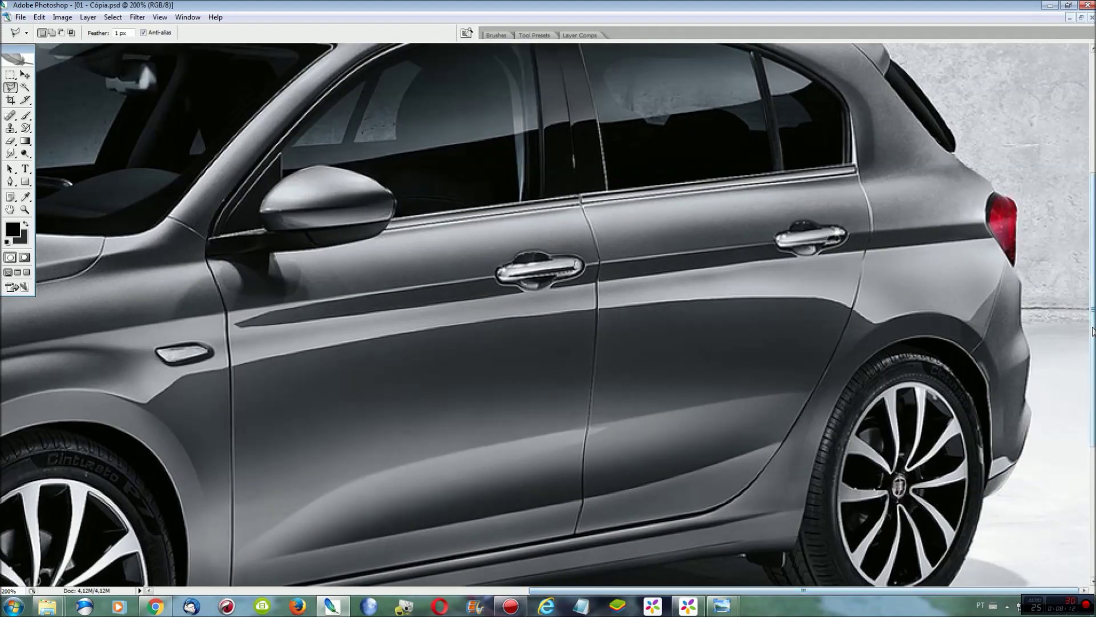
drag(1090, 388, 1088, 321)
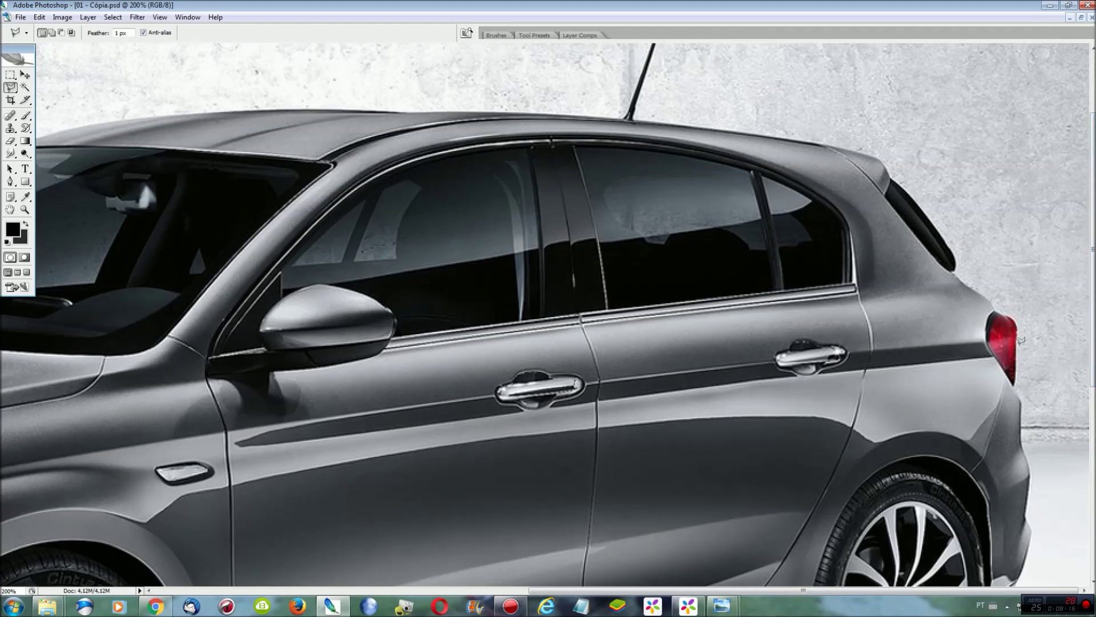
click(989, 312)
key(ctrl+minus)
click(867, 56)
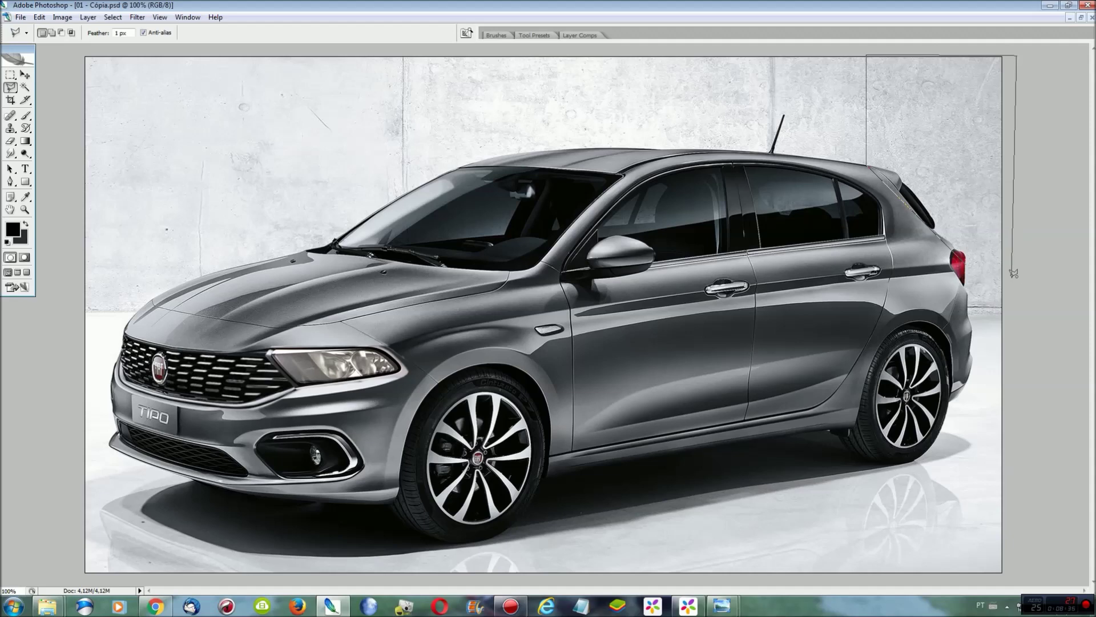
key(ctrl+plus)
key(ctrl+plus)
click(1087, 341)
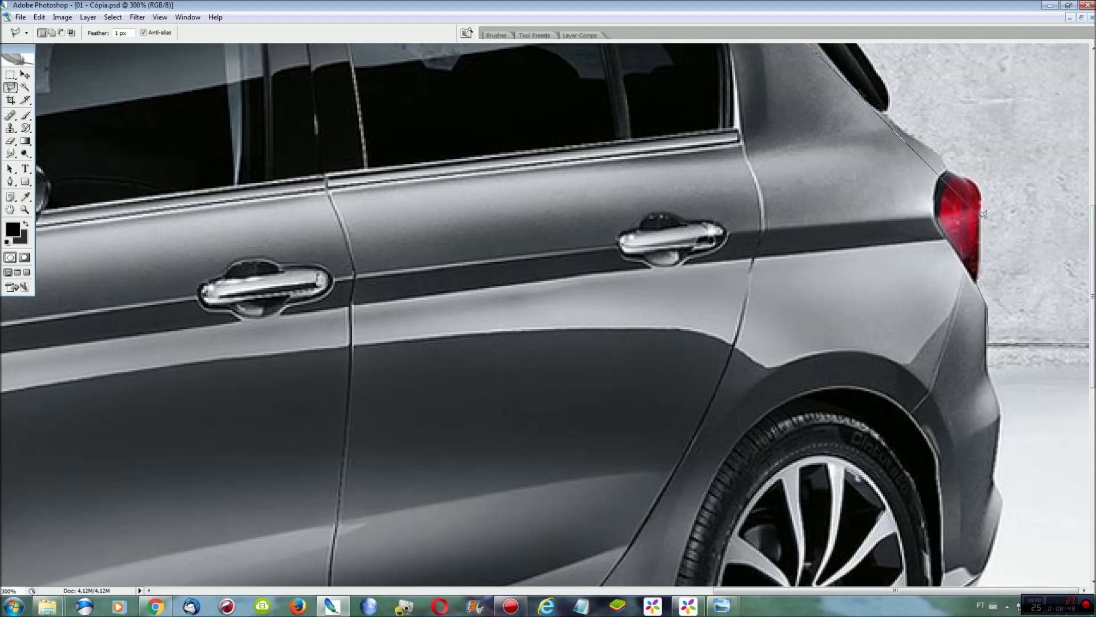
key(ctrl+0)
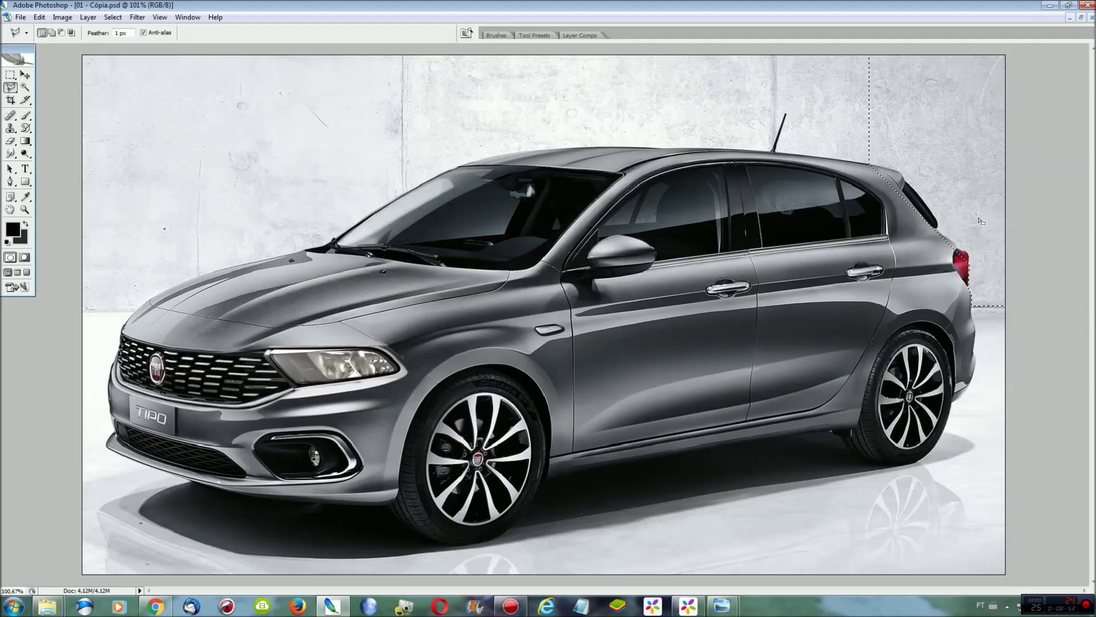
key(ctrl+plus)
key(ctrl+plus)
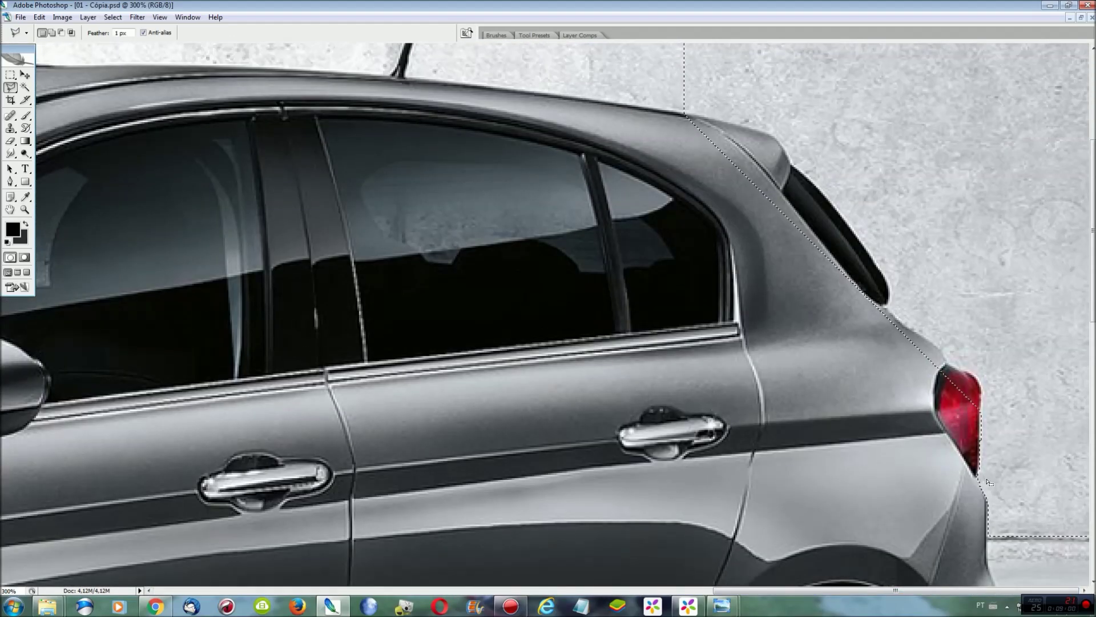
Step: Smudge the taillight top and rear spoiler into the wall with a 50 px brush, then paste onto a new layer
key(r)
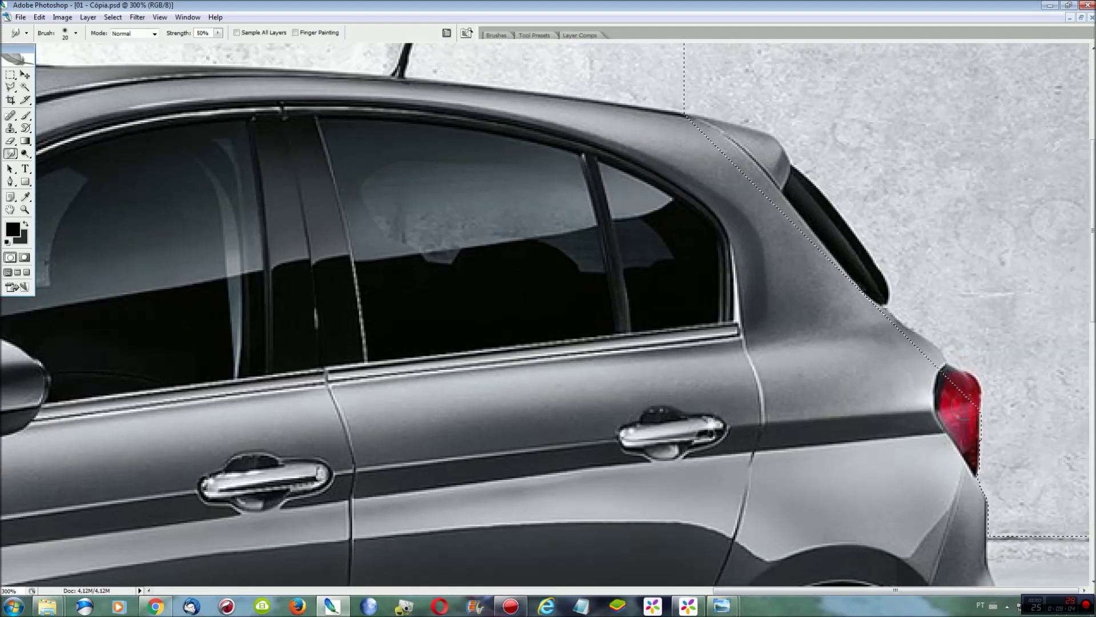
drag(987, 396, 936, 356)
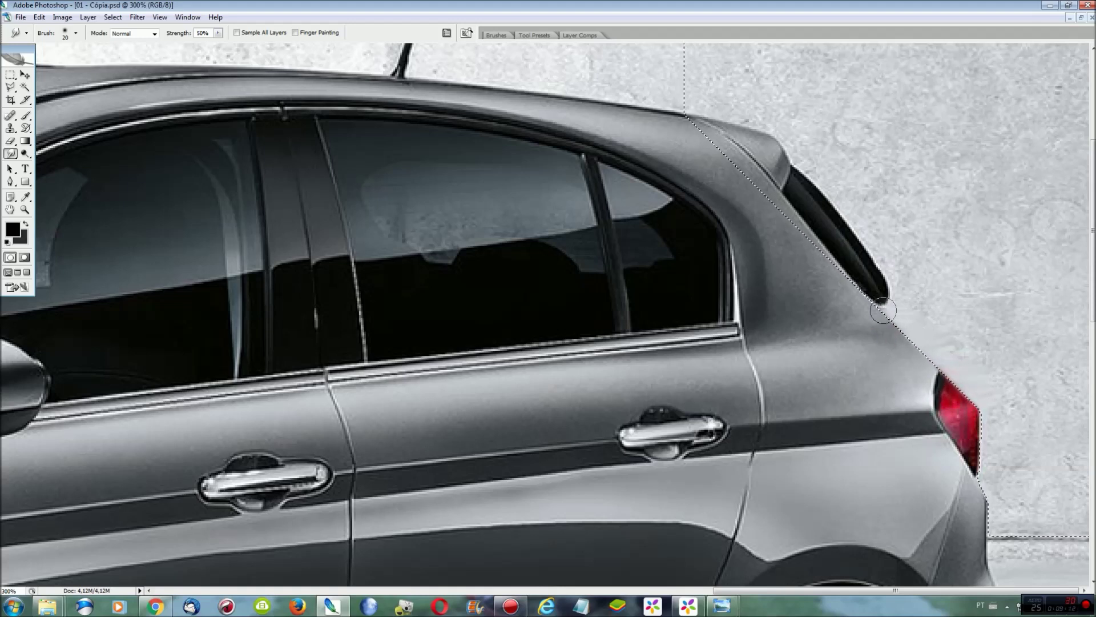
click(75, 33)
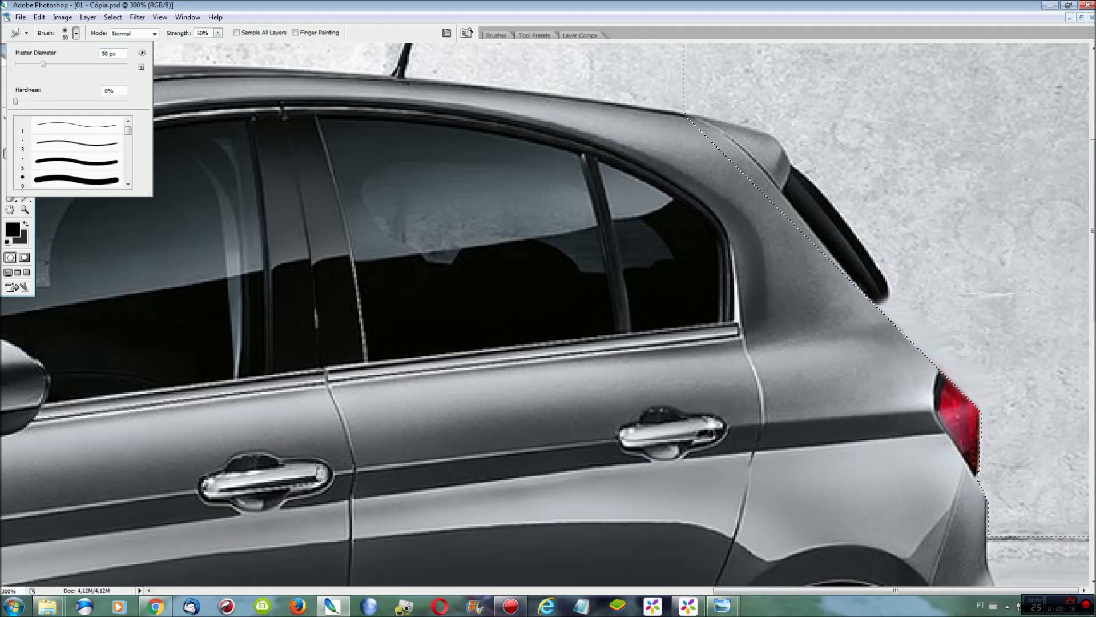
mouse_move(868, 260)
mouse_down()
mouse_move(726, 142)
mouse_move(937, 265)
mouse_up()
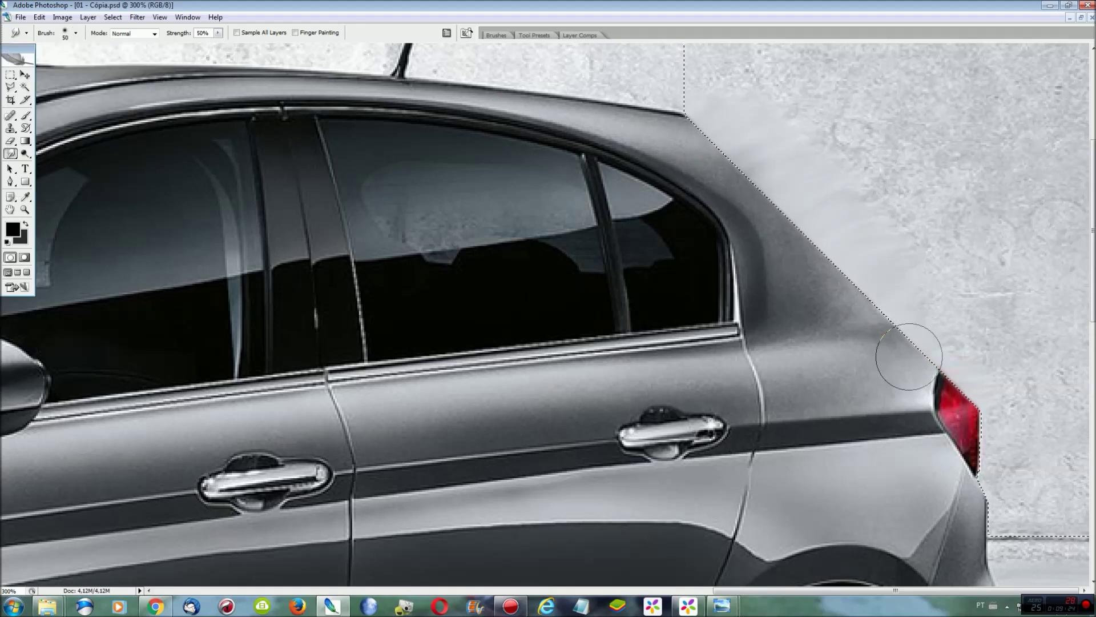
key(ctrl+0)
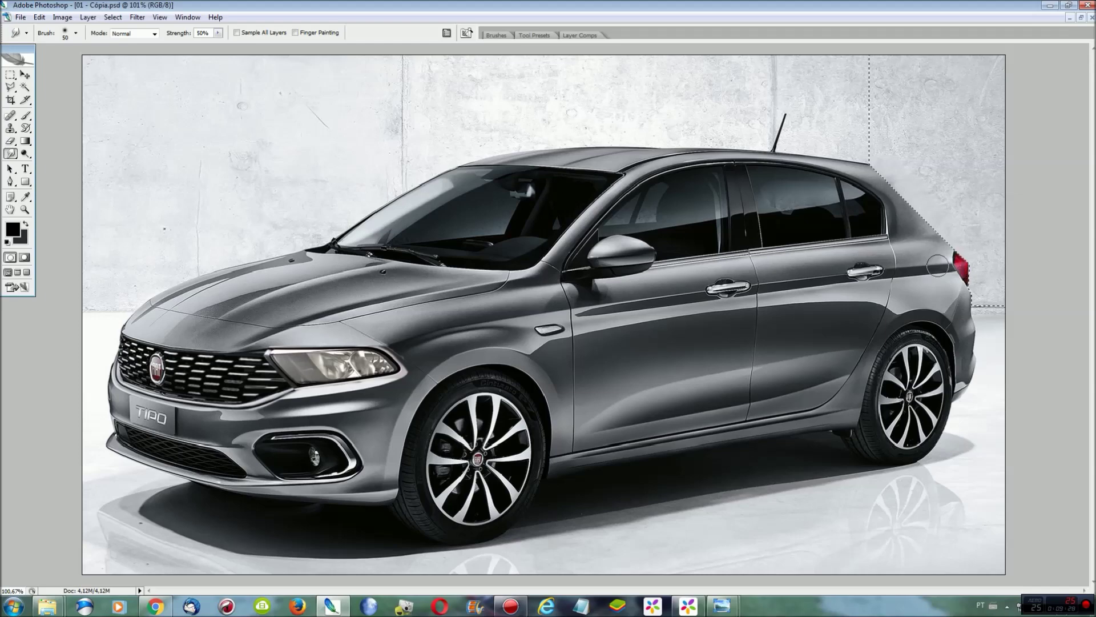
key(ctrl+v)
Step: Warp the pasted rear area into shape and merge it down into the photo
key(ctrl+t)
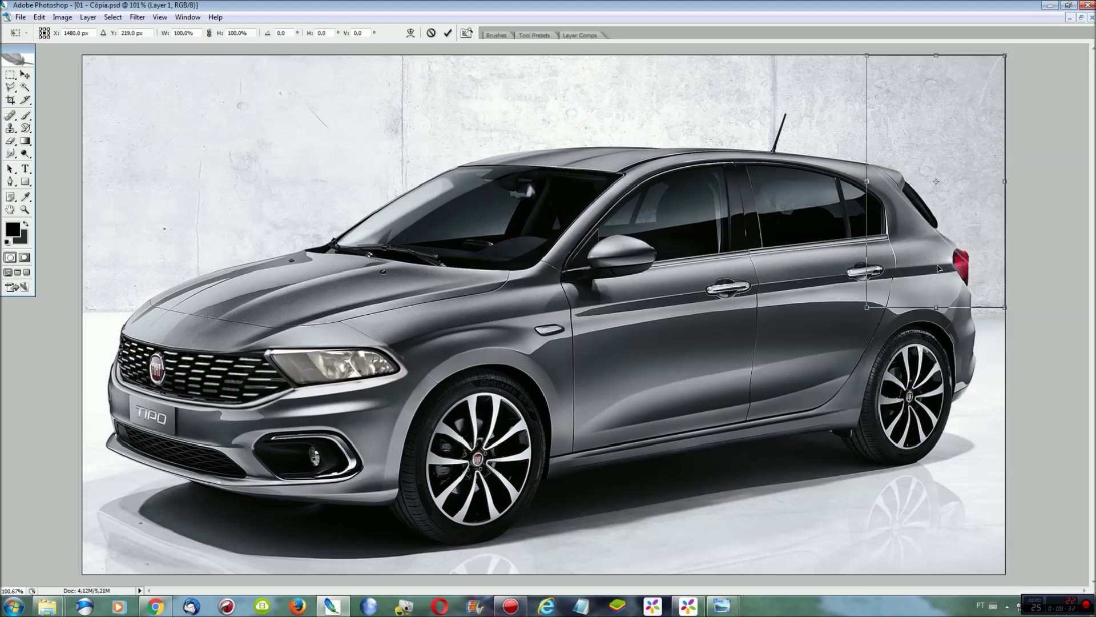
key(ctrl+plus)
key(ctrl+plus)
scroll(994, 475, right, 10)
scroll(995, 475, up, 3)
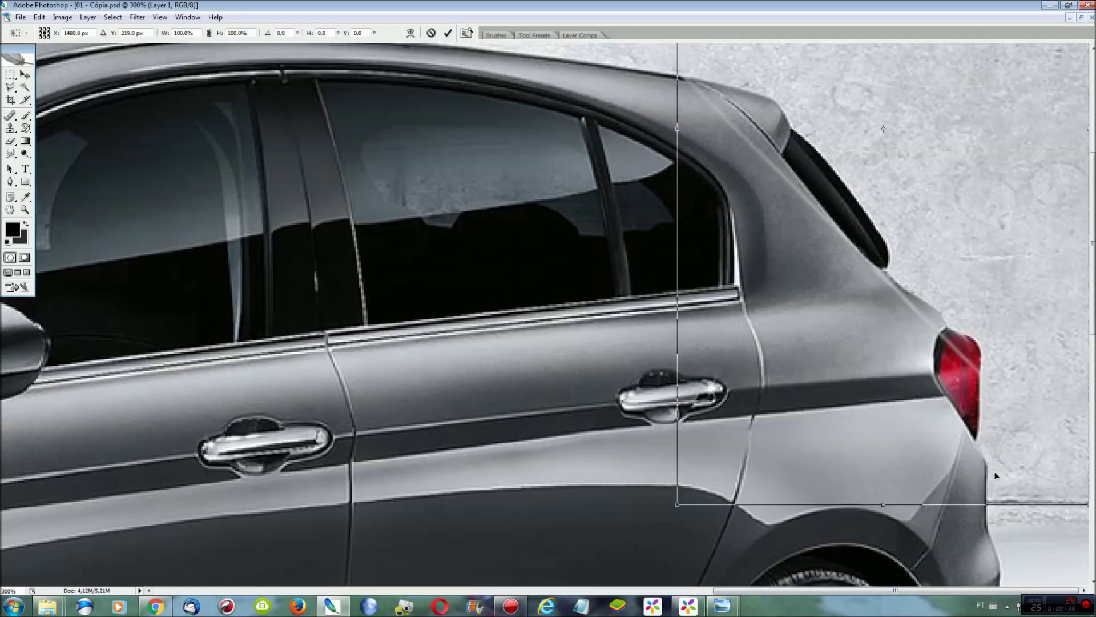
scroll(994, 472, up, 2)
right_click(938, 233)
click(982, 326)
mouse_move(788, 188)
mouse_down()
mouse_move(737, 196)
mouse_move(834, 290)
mouse_up()
scroll(936, 405, up, 2)
scroll(936, 406, up, 2)
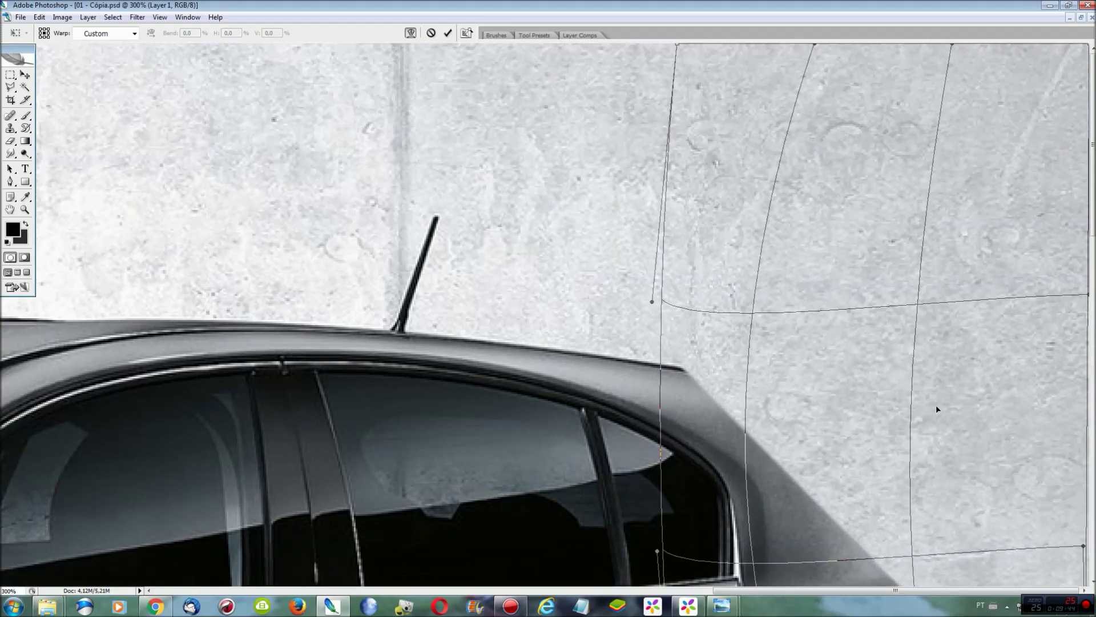
key(Return)
key(r)
key(ctrl+0)
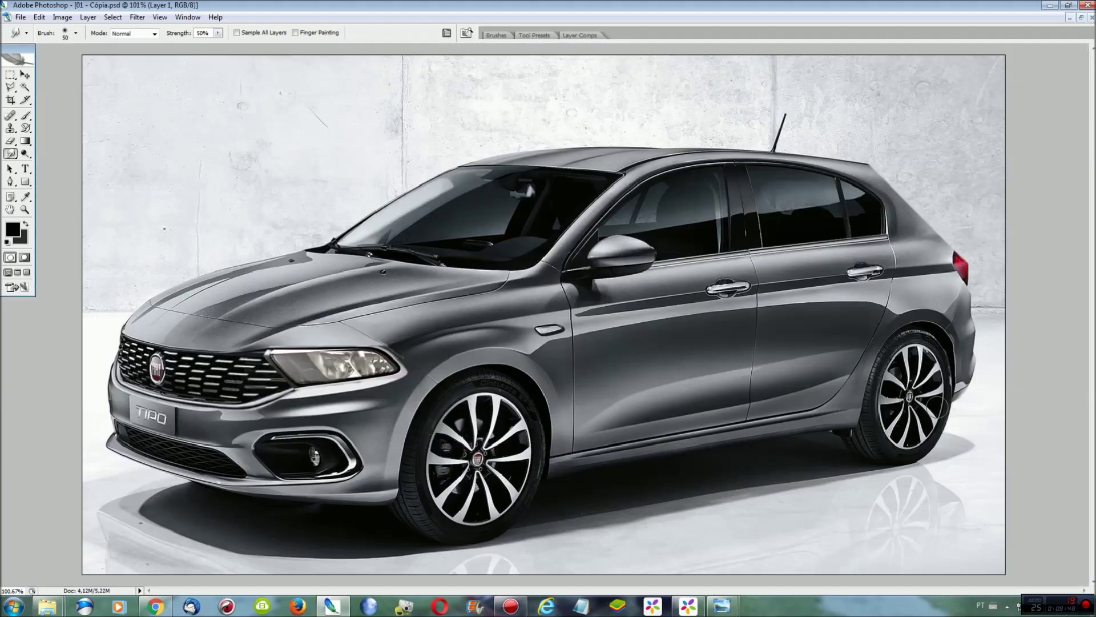
key(ctrl+e)
Step: Zoom to 300% on the rear quarter and lasso the area above the roof's rear edge
key(ctrl+plus)
key(ctrl+plus)
drag(741, 589, 1033, 590)
scroll(866, 360, up, 5)
scroll(759, 287, up, 3)
key(l)
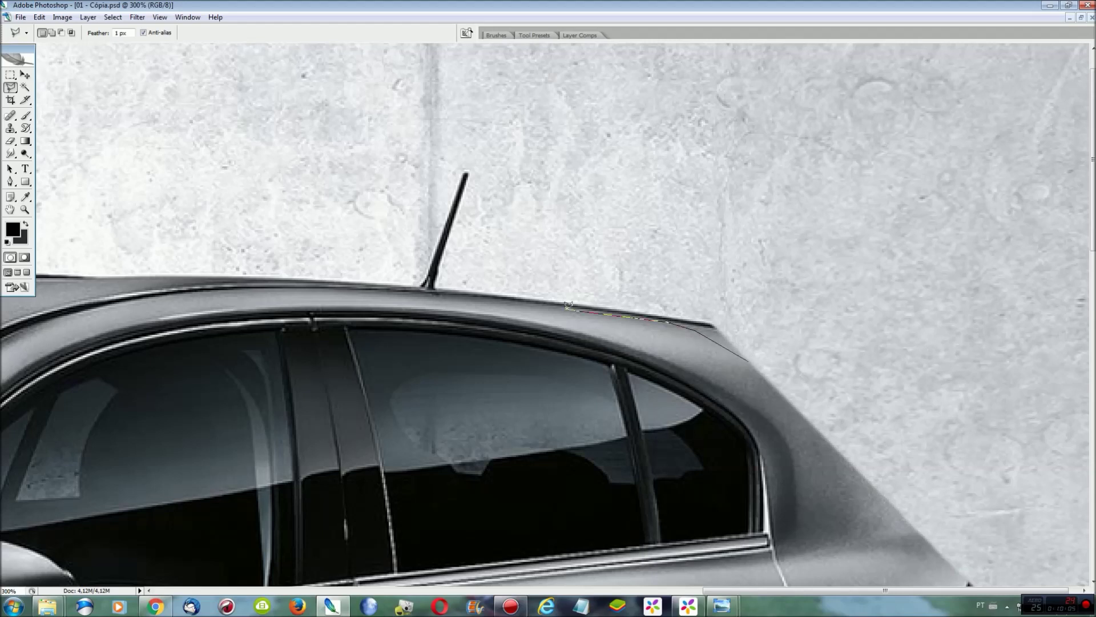
click(510, 297)
click(508, 34)
click(760, 26)
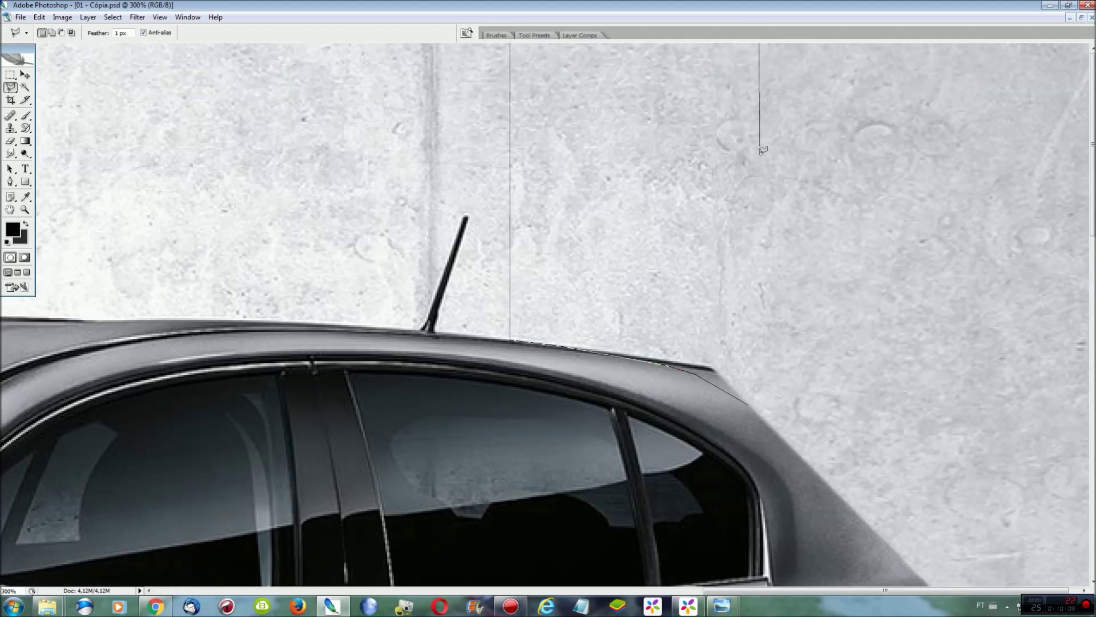
click(749, 405)
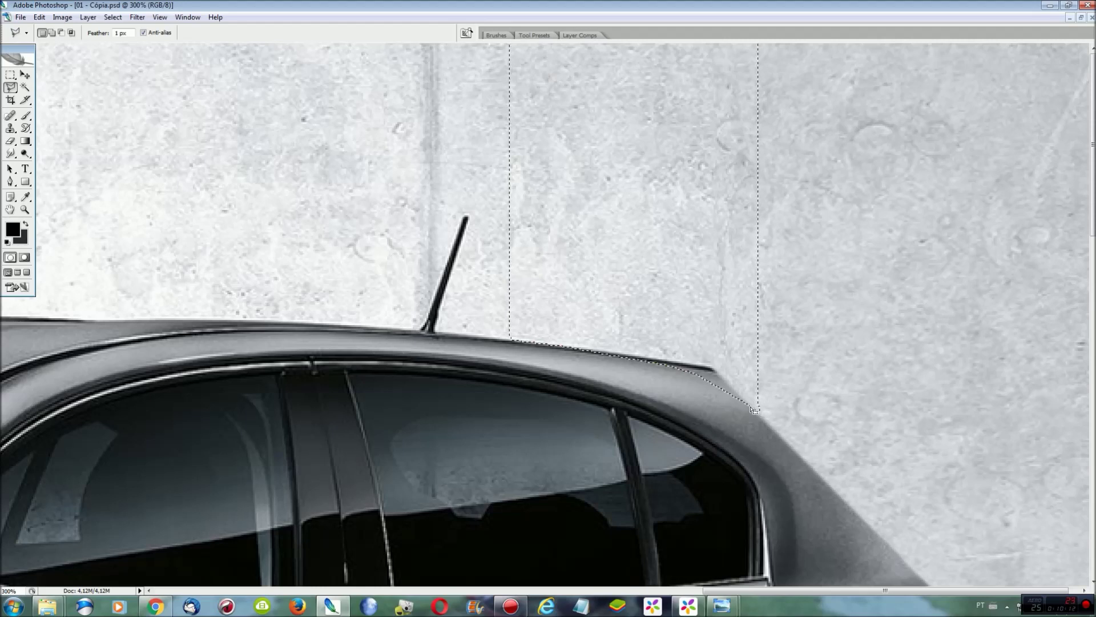
Step: Copy the roof piece to a layer, warp its rear end upward, and merge it down
key(ctrl+j)
key(ctrl+t)
right_click(711, 309)
click(740, 397)
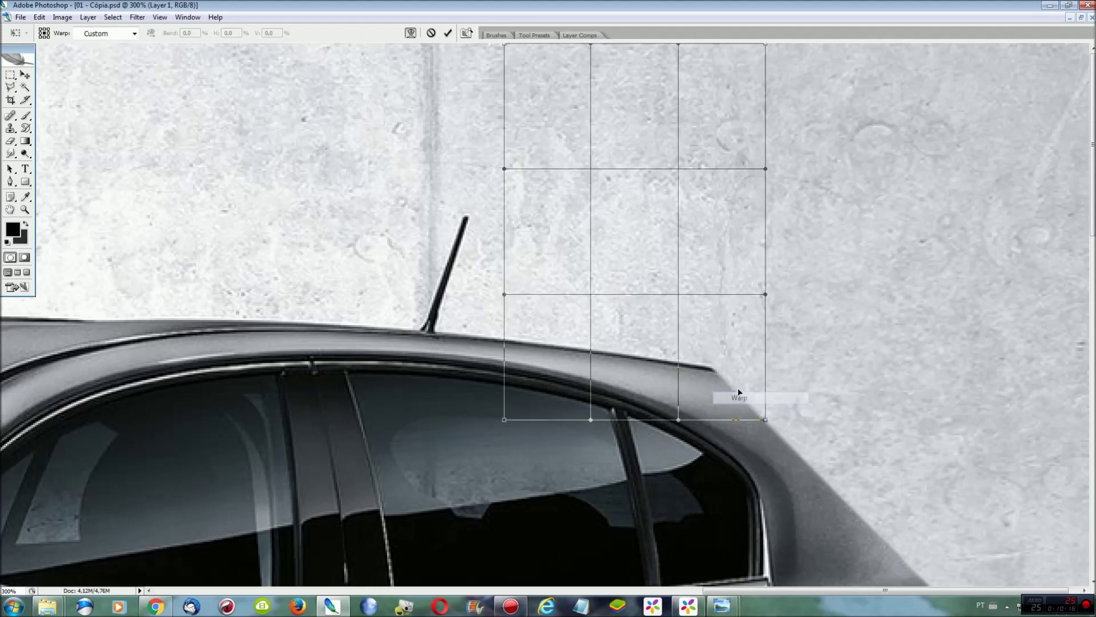
drag(708, 419, 707, 381)
key(Return)
key(ctrl+0)
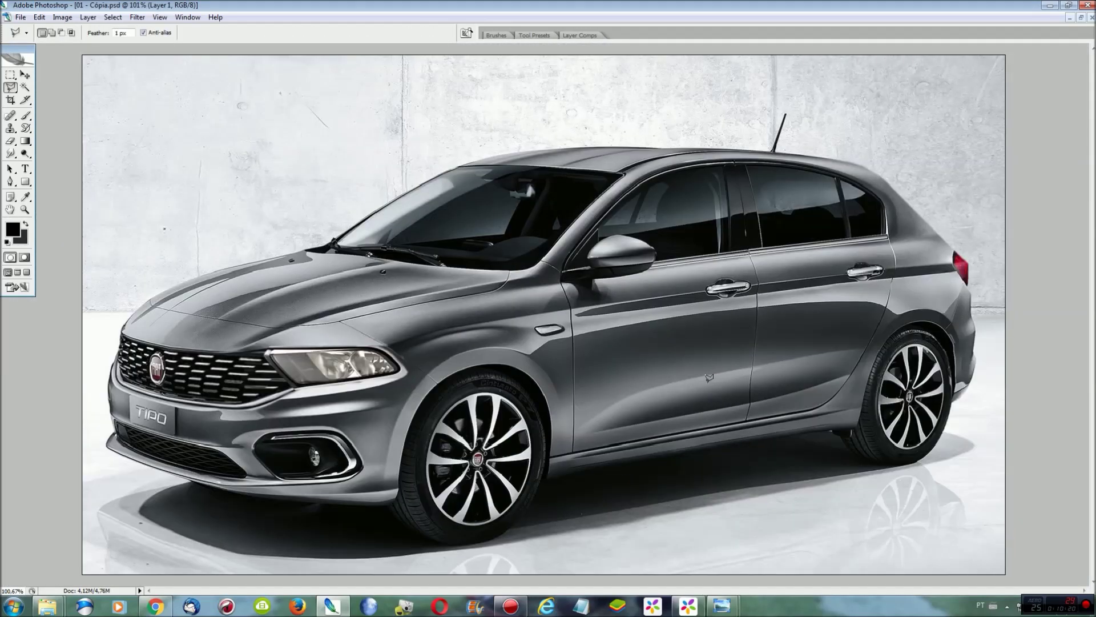
key(ctrl+e)
Step: View the Fiat 127 reference photo, then return to the Tipo document
click(187, 17)
click(205, 269)
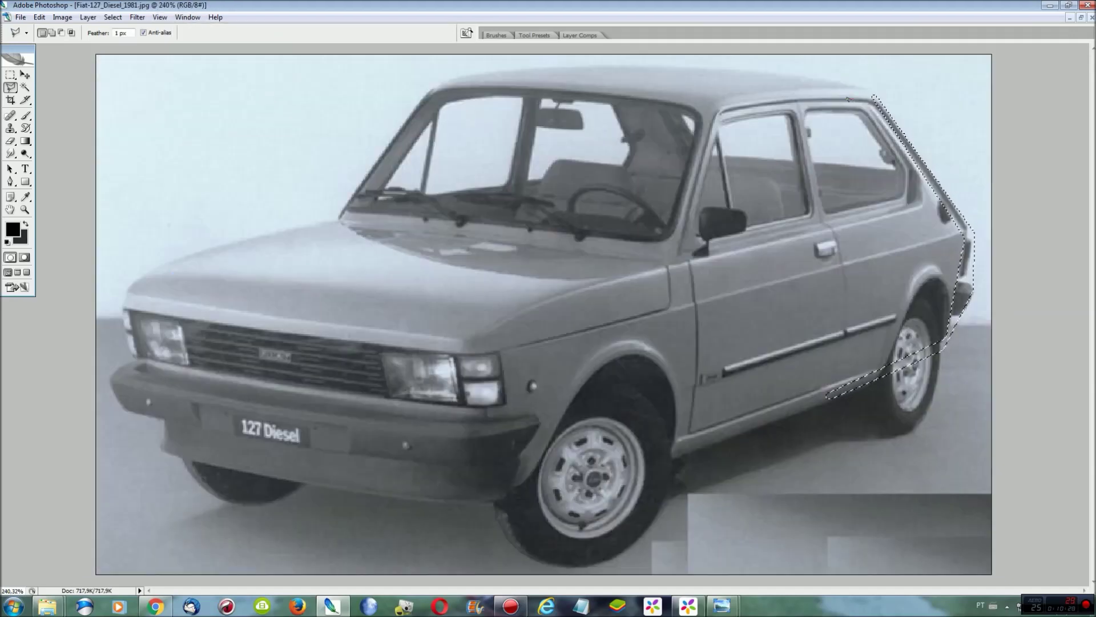
click(187, 17)
click(222, 256)
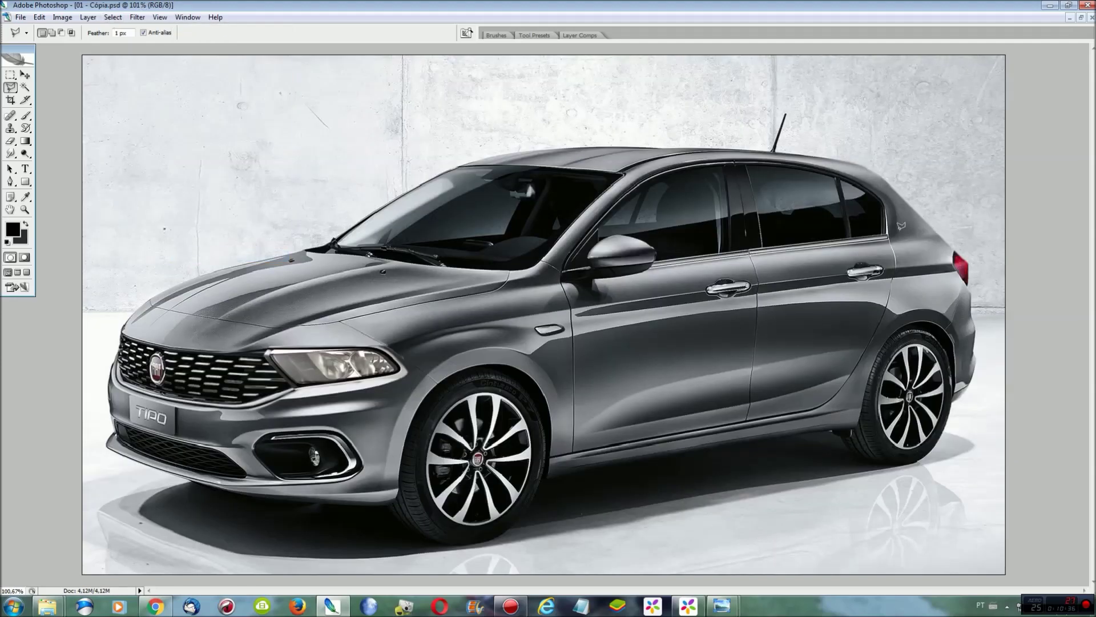
Step: Zoom in on the rear side windows and outline the back window's rear corner
key(ctrl+plus)
key(ctrl+plus)
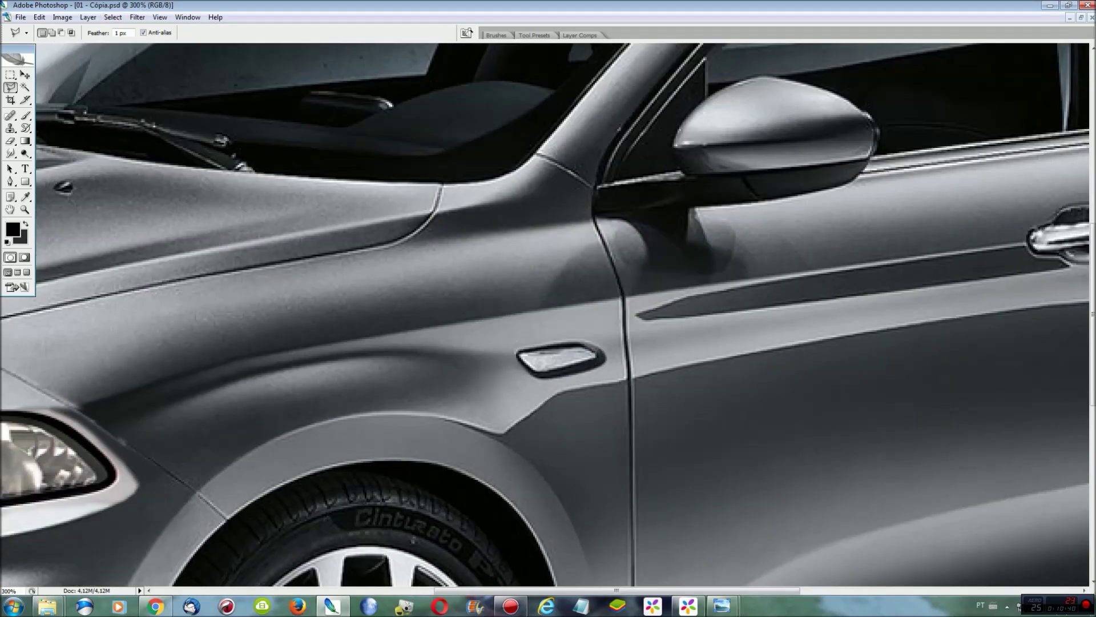
drag(728, 590, 971, 590)
scroll(808, 310, up, 5)
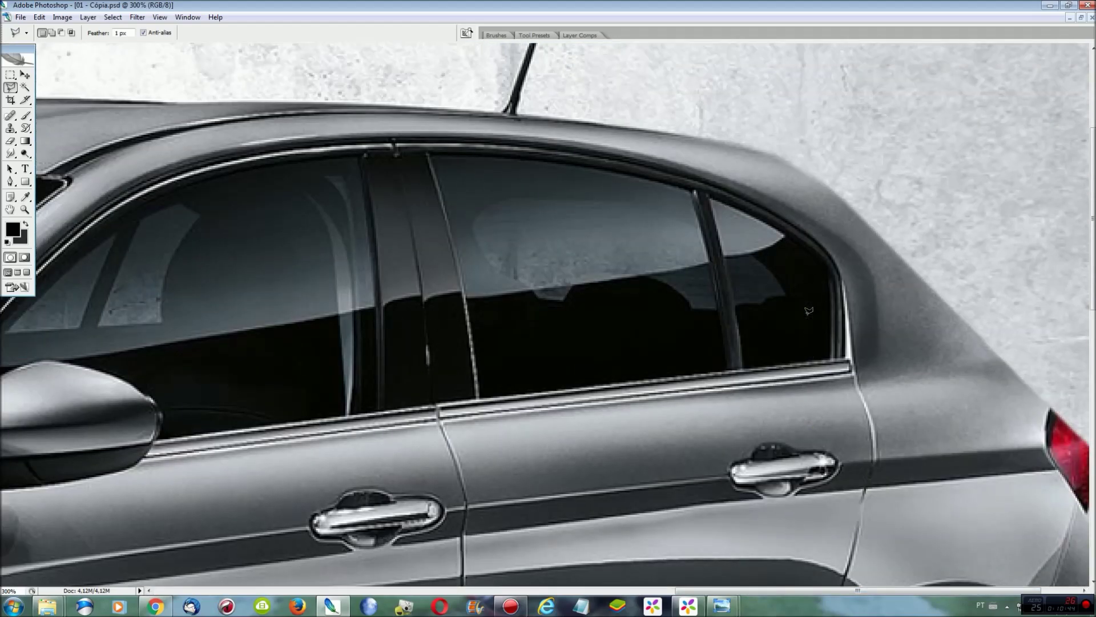
key(ctrl+plus)
scroll(809, 310, up, 3)
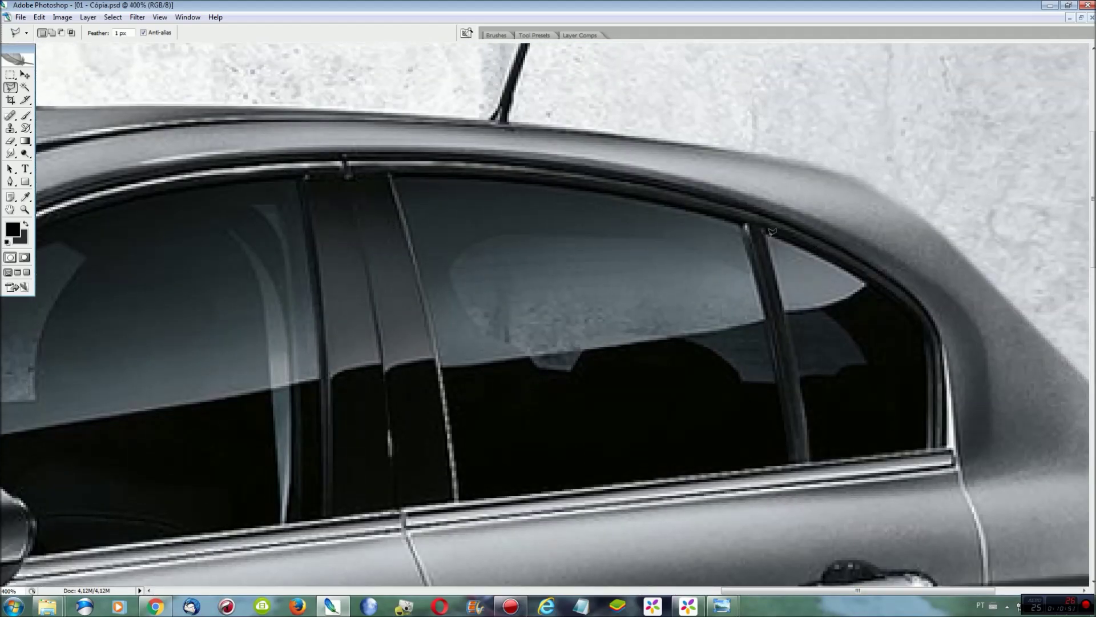
click(771, 234)
click(787, 311)
click(870, 282)
click(775, 228)
Step: Copy the corner to a layer, stretch and warp it into a rounder curve, then merge down
key(ctrl+j)
key(ctrl+t)
drag(754, 275, 722, 274)
right_click(770, 275)
click(799, 361)
drag(759, 330, 768, 338)
drag(748, 227, 745, 216)
drag(796, 259, 834, 263)
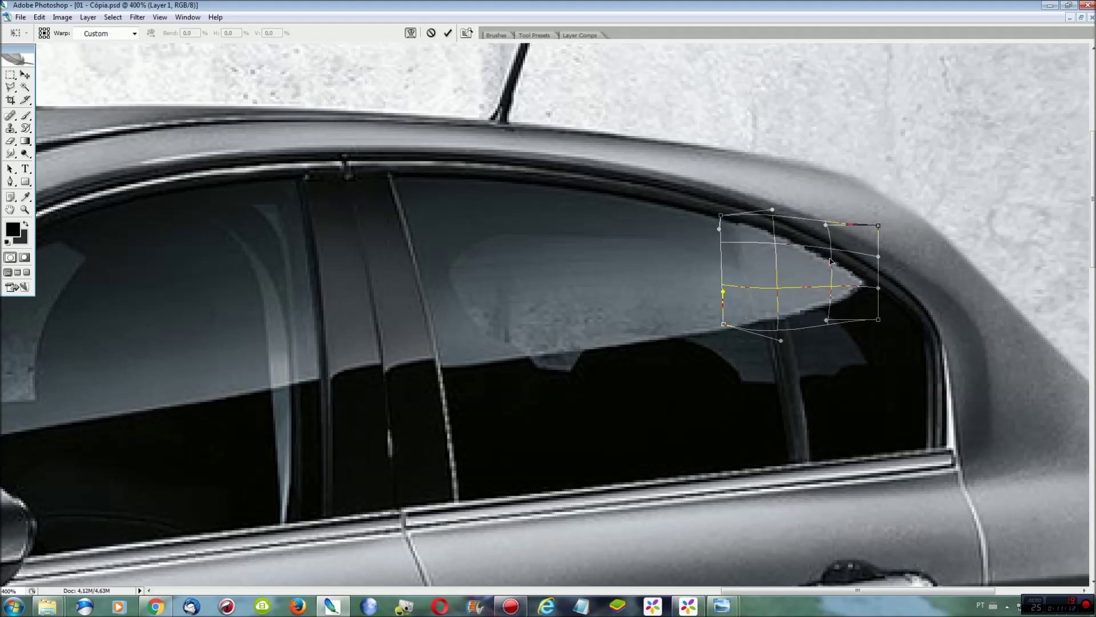
key(Return)
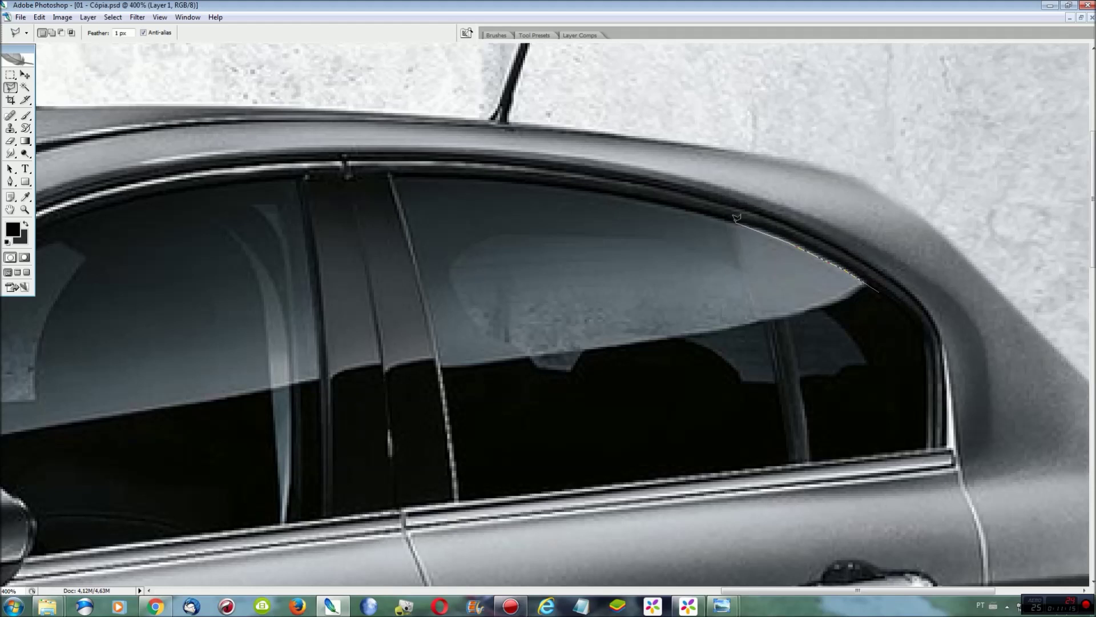
key(Escape)
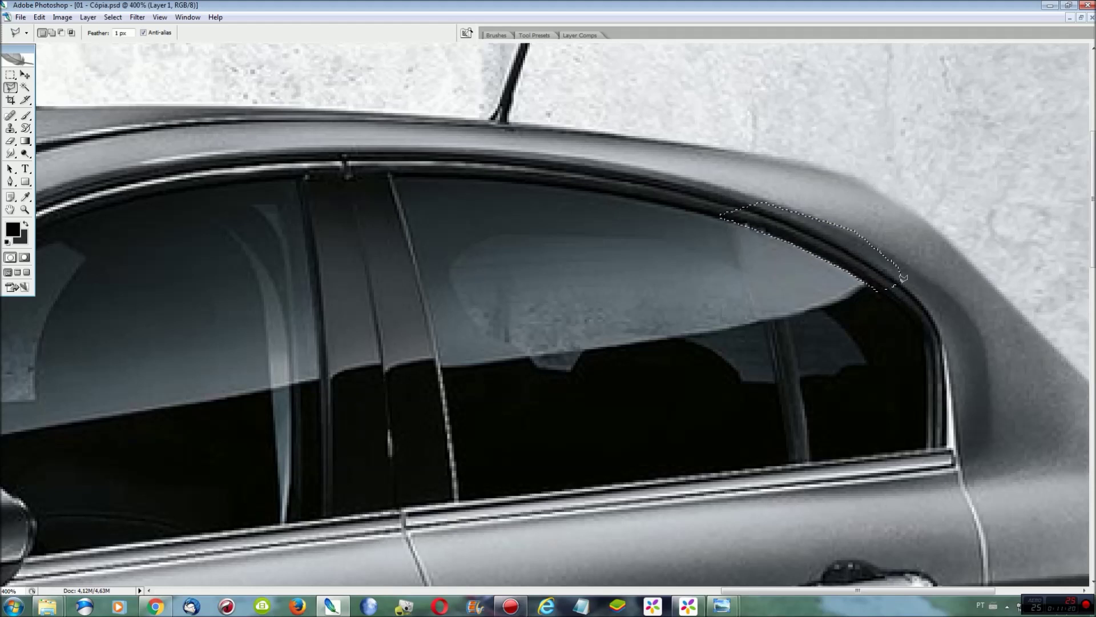
key(ctrl+e)
scroll(890, 286, down, 2)
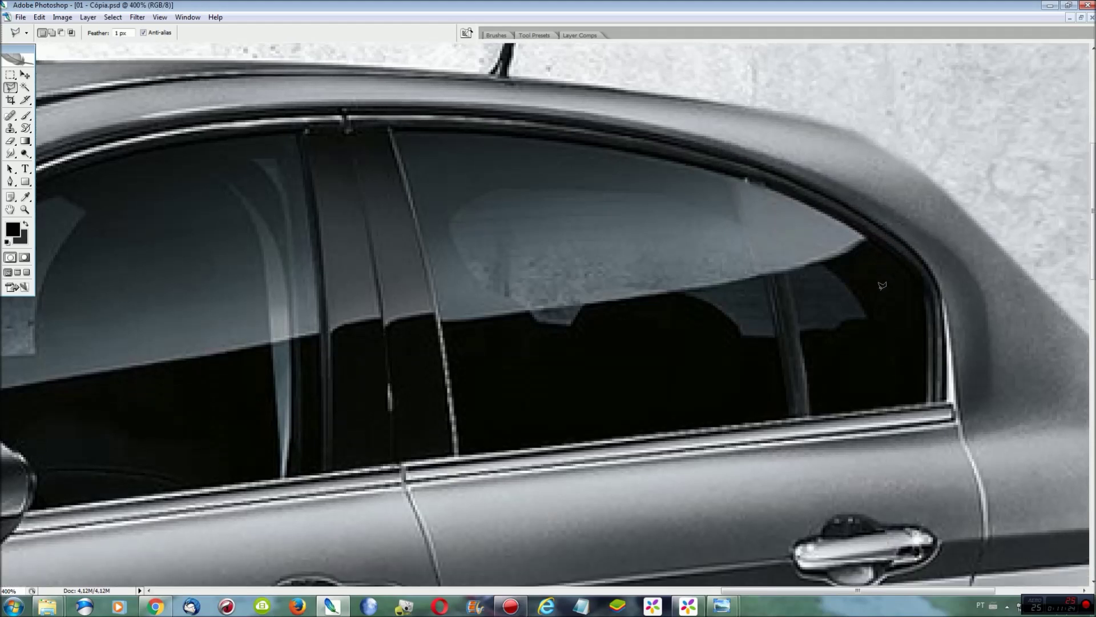
Step: Copy the lower rear window glass to a layer and widen and skew it over the divider
click(745, 337)
click(756, 330)
key(ctrl+j)
key(ctrl+t)
drag(806, 374, 850, 374)
right_click(758, 358)
click(840, 406)
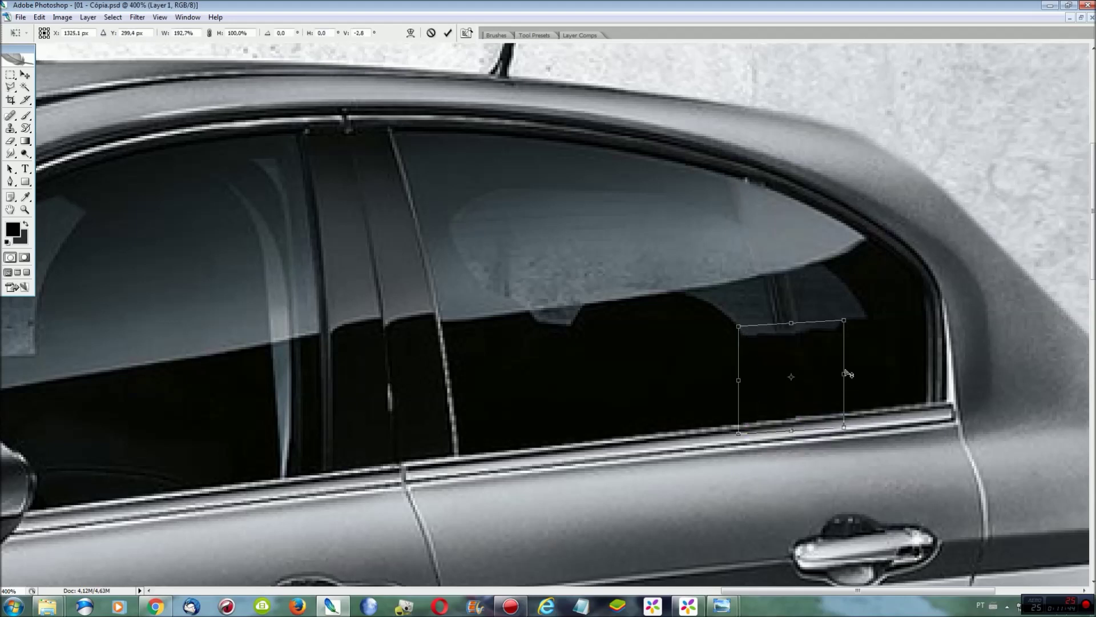
key(Return)
Step: From the Background layer, copy another glass patch and widen it leftward over the divider
key(F7)
click(1004, 118)
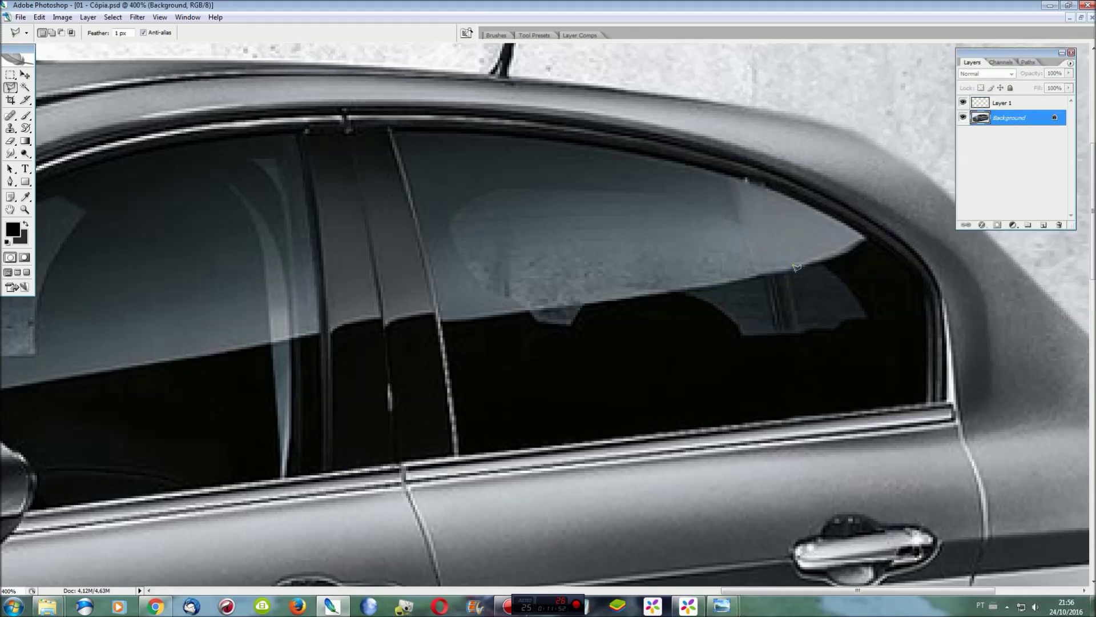
click(841, 331)
click(840, 267)
click(796, 273)
key(ctrl+j)
key(ctrl+t)
drag(789, 295, 741, 300)
right_click(768, 294)
click(745, 312)
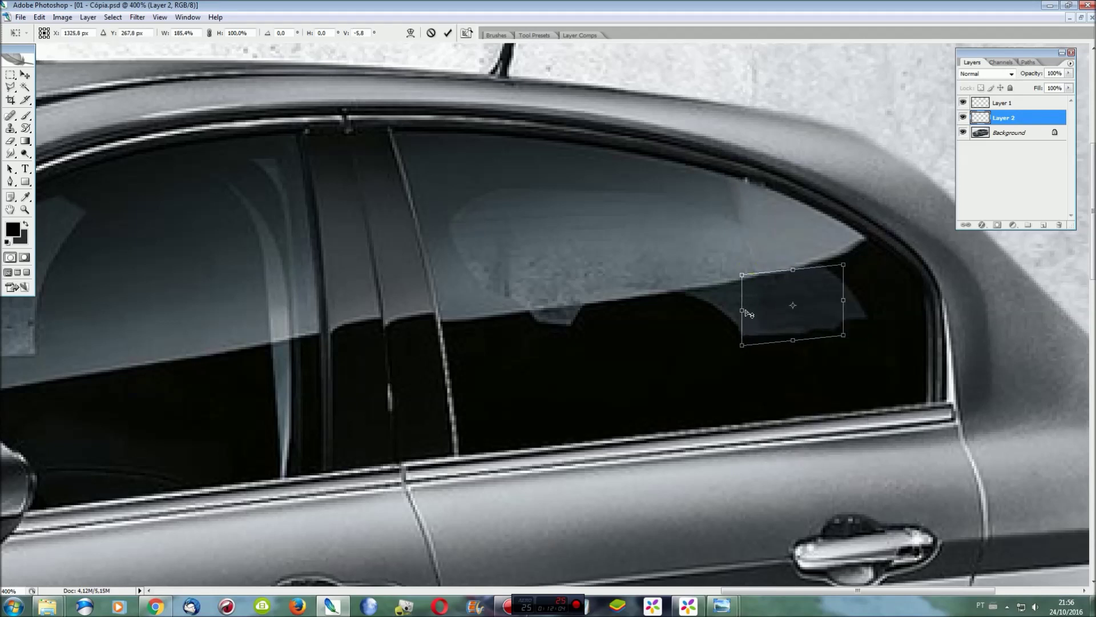
key(Return)
Step: Merge the glass patches into the photo, then flatten a trial transform made on a new layer
key(ctrl+shift+e)
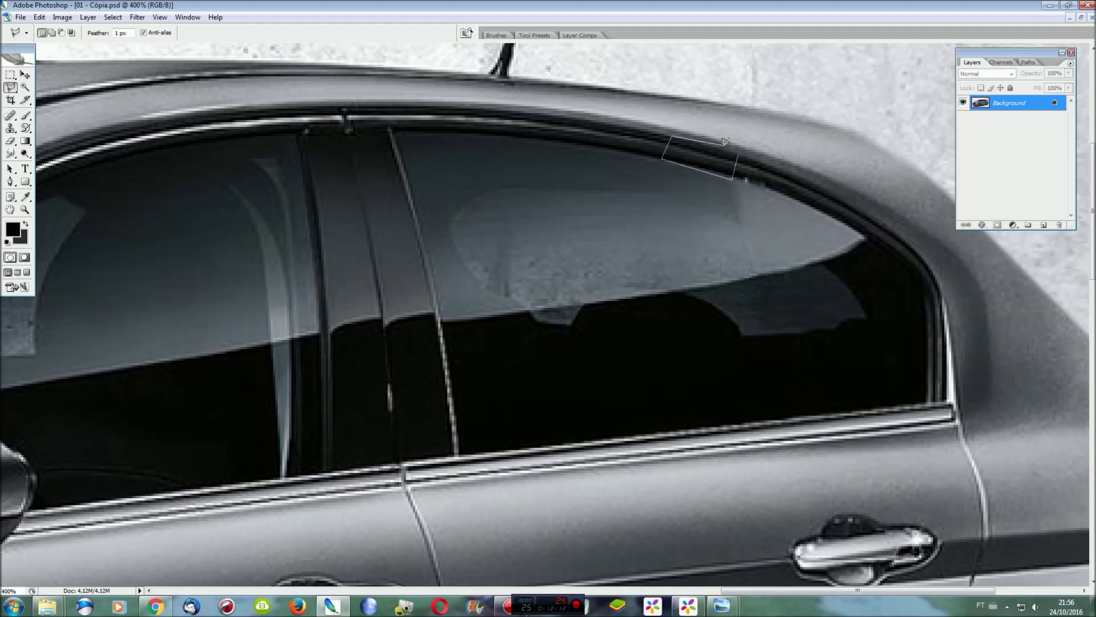
key(ctrl+shift+alt+n)
key(ctrl+t)
drag(737, 156, 790, 168)
drag(822, 205, 827, 216)
key(Return)
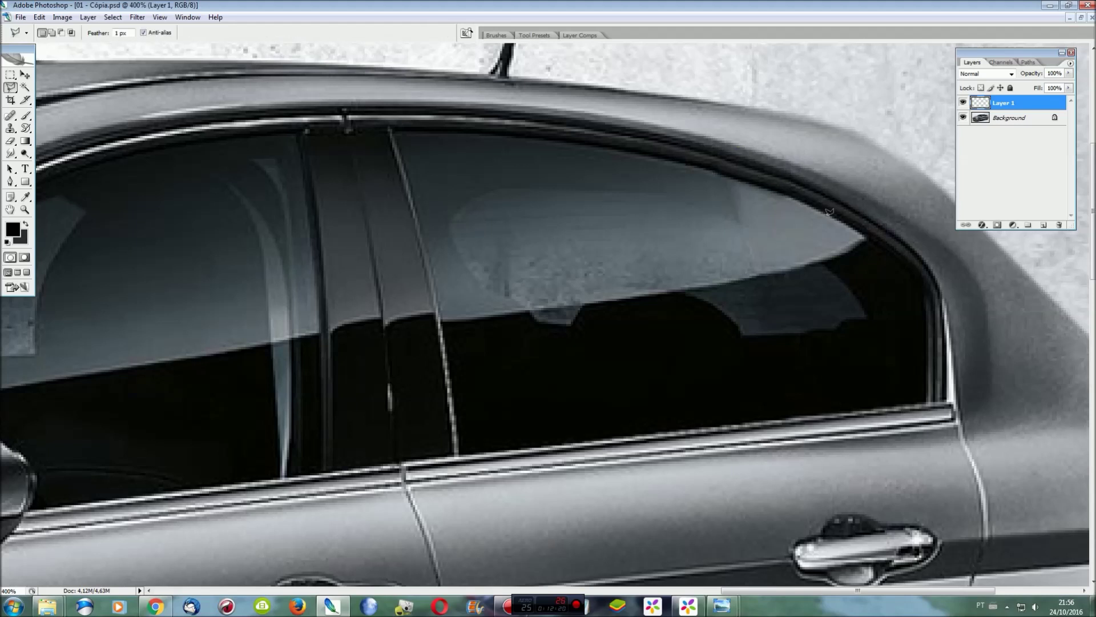
key(ctrl+shift+e)
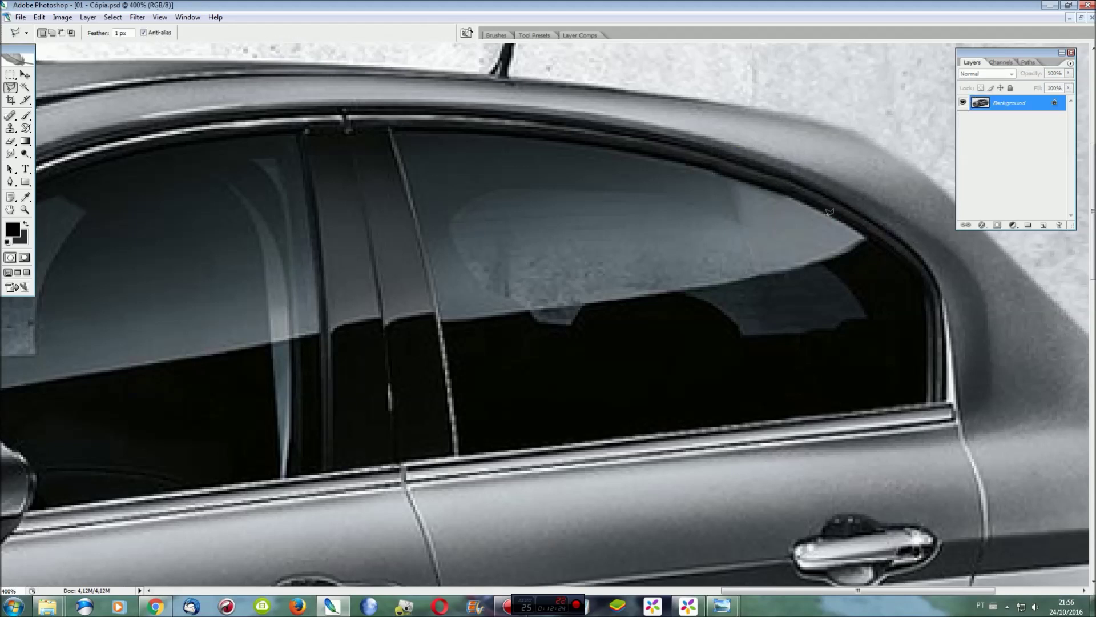
click(26, 197)
Step: Sample the dark grey from the window edge and outline the rear pillar with Polygonal Lasso
click(680, 169)
key(l)
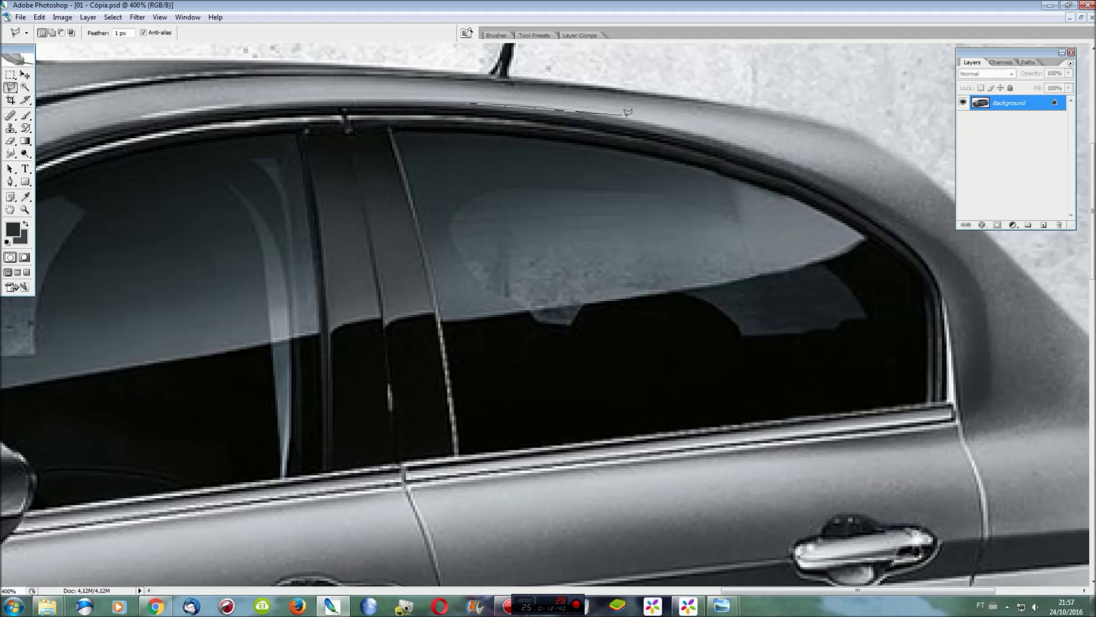
click(558, 111)
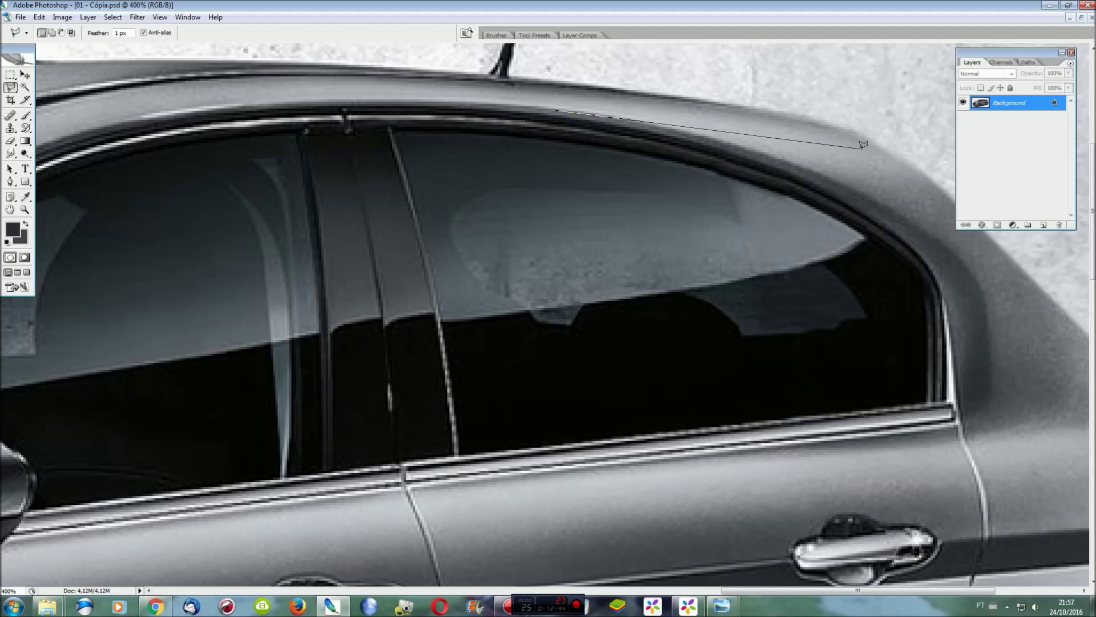
click(870, 149)
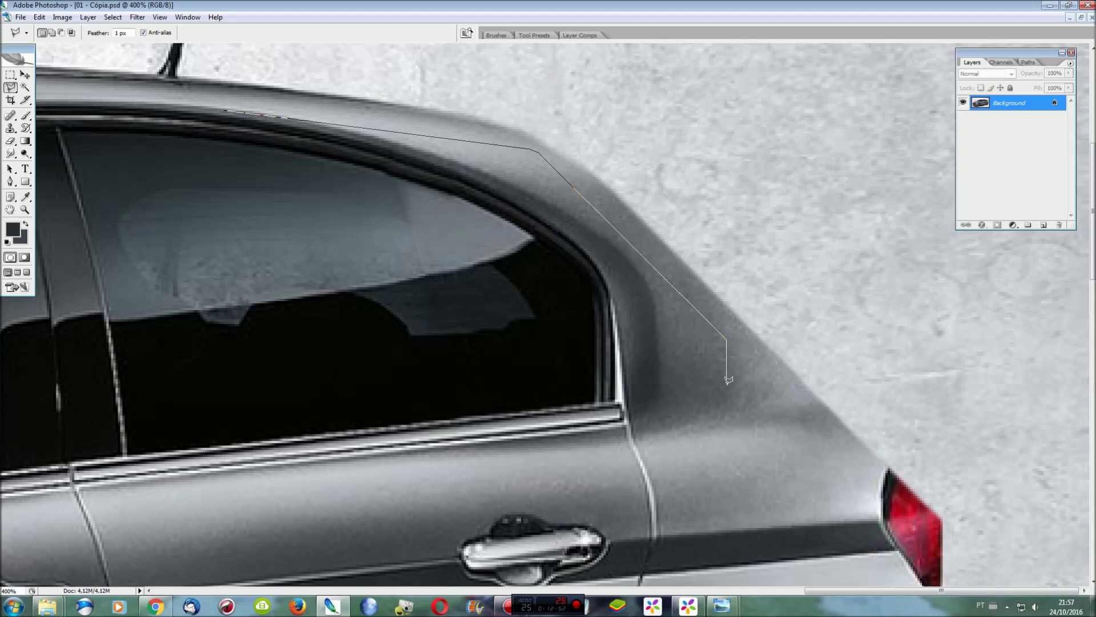
click(714, 403)
click(626, 419)
click(609, 290)
click(540, 210)
click(271, 114)
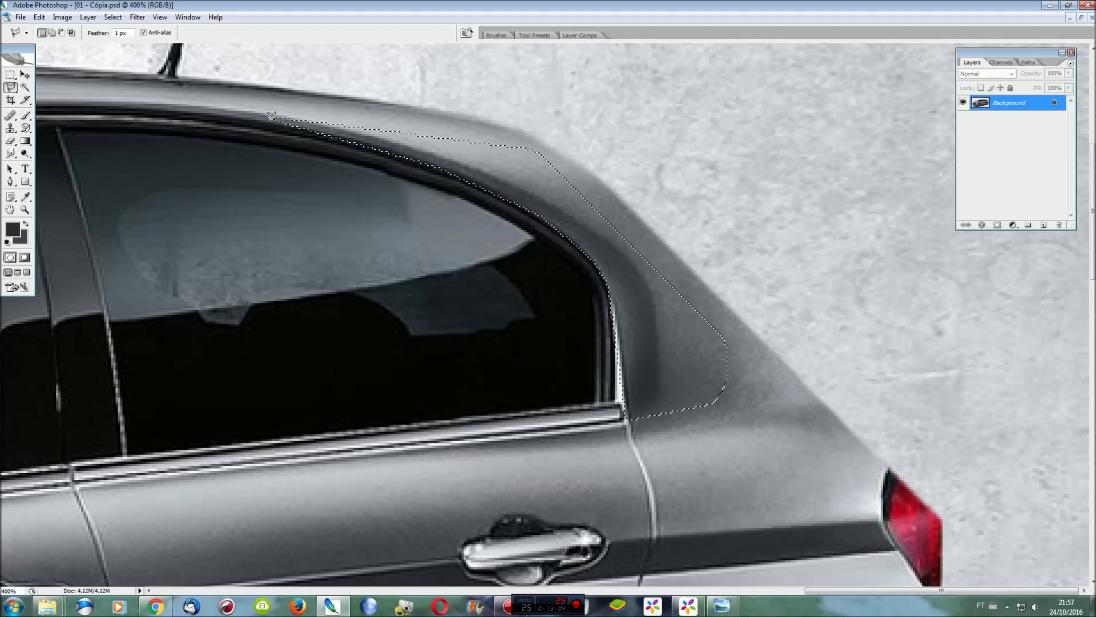
Step: Subtract the window edge from the selection and fill the pillar with the dark grey
alt+click(571, 183)
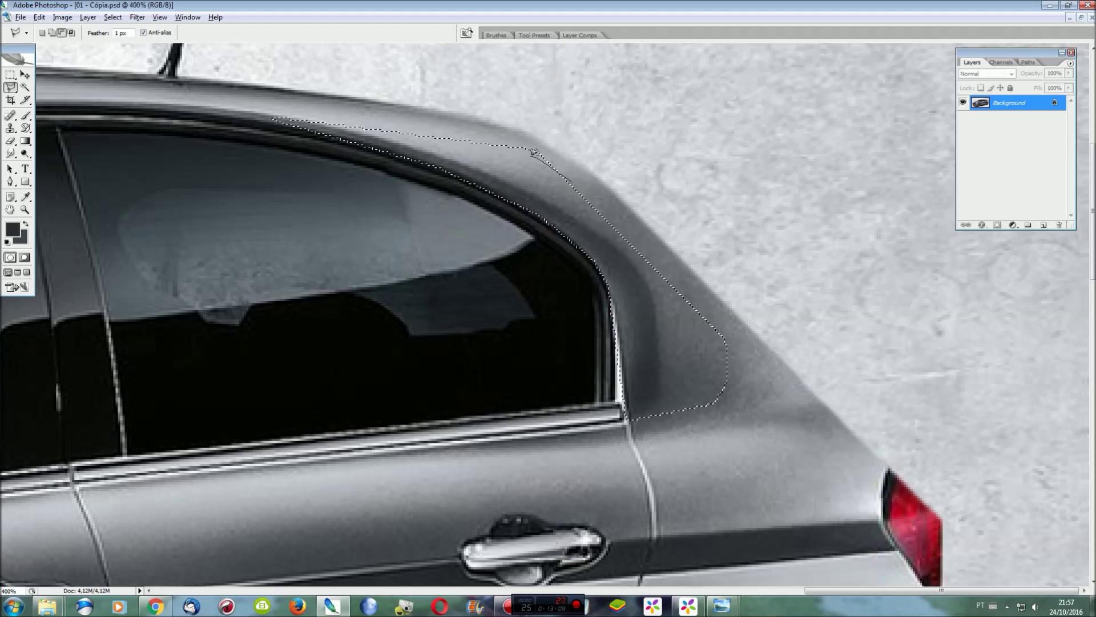
click(498, 142)
click(494, 132)
click(557, 145)
key(alt+BackSpace)
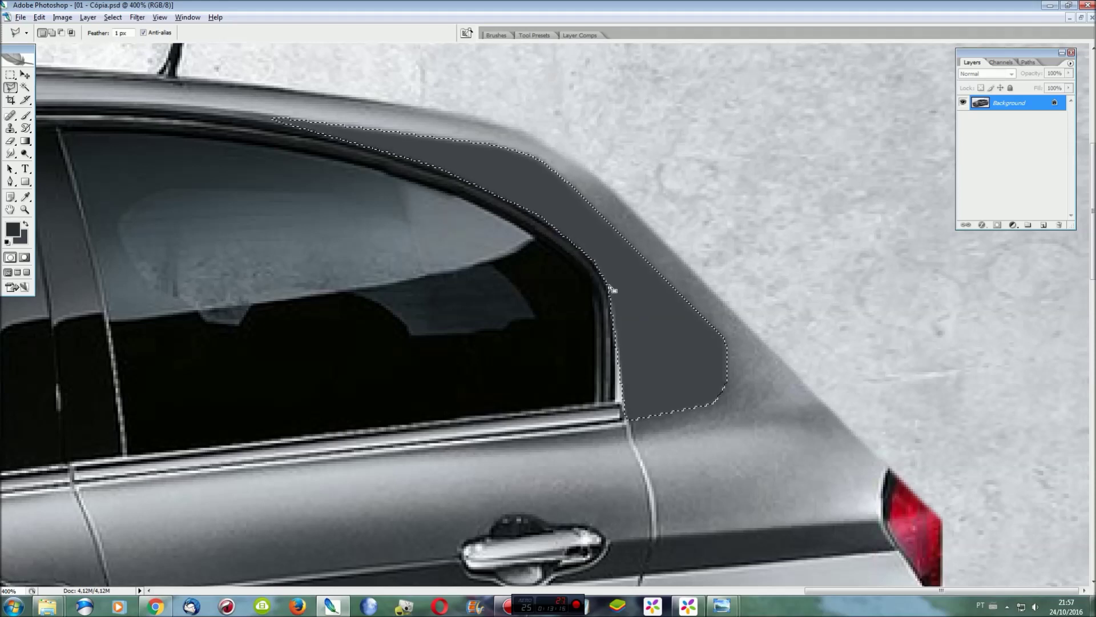
Step: Add the rear window area to the selection and copy it onto a new layer
key(shift)
click(273, 118)
click(167, 112)
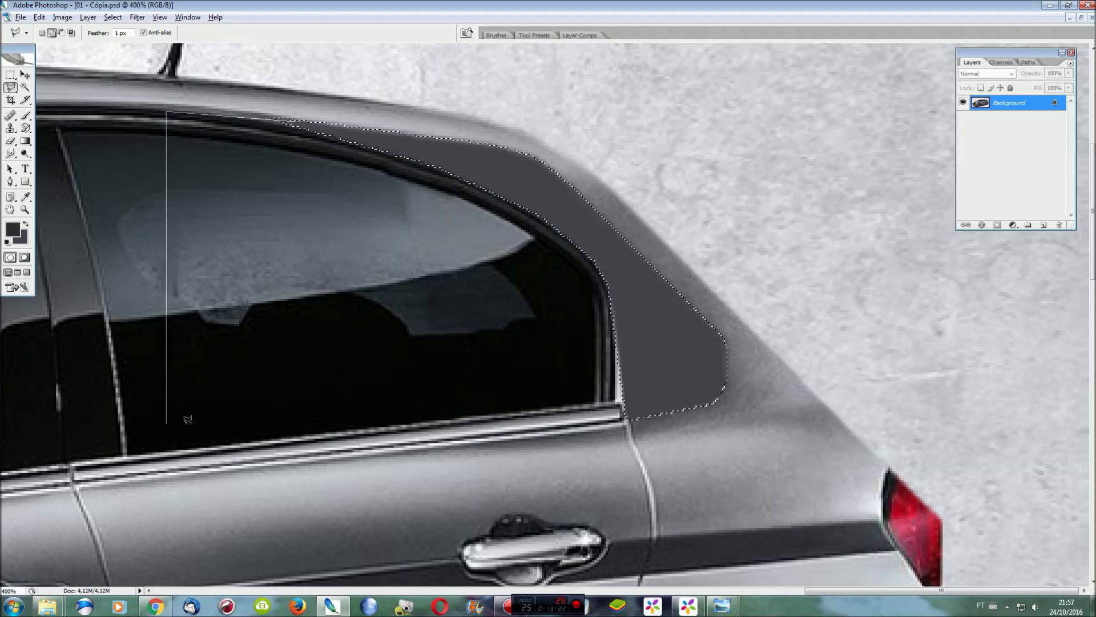
click(166, 472)
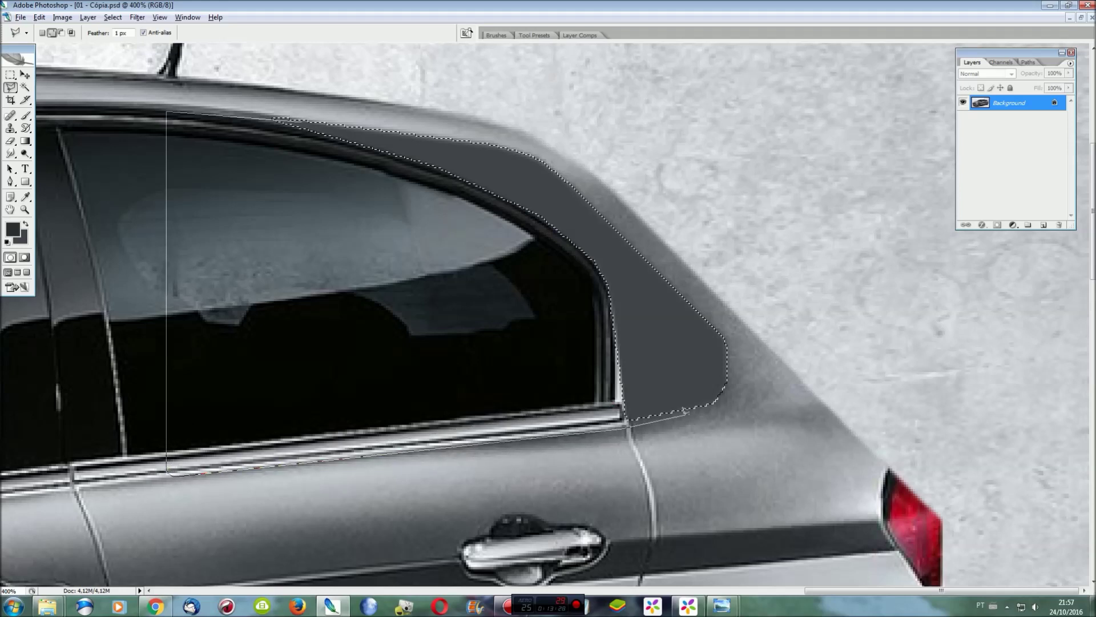
click(368, 134)
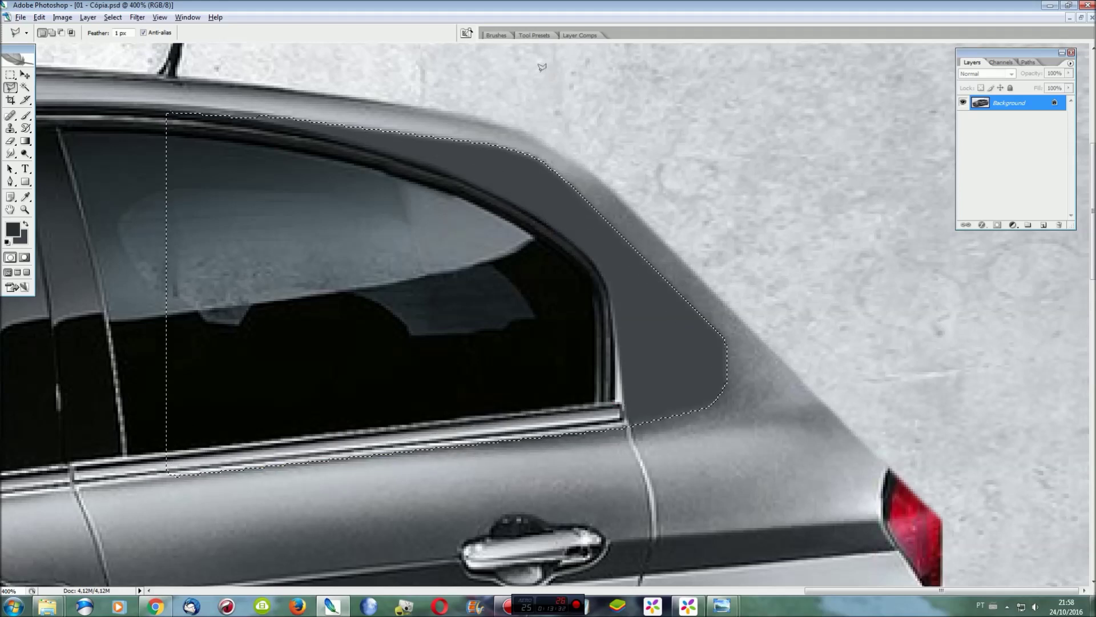
key(ctrl+shift+v)
key(ctrl+t)
Step: Stretch the copied window rightward, warp it back into the pillar, then duplicate the warped layer
mouse_move(750, 335)
mouse_down()
mouse_move(826, 303)
mouse_move(809, 304)
mouse_move(927, 300)
mouse_up()
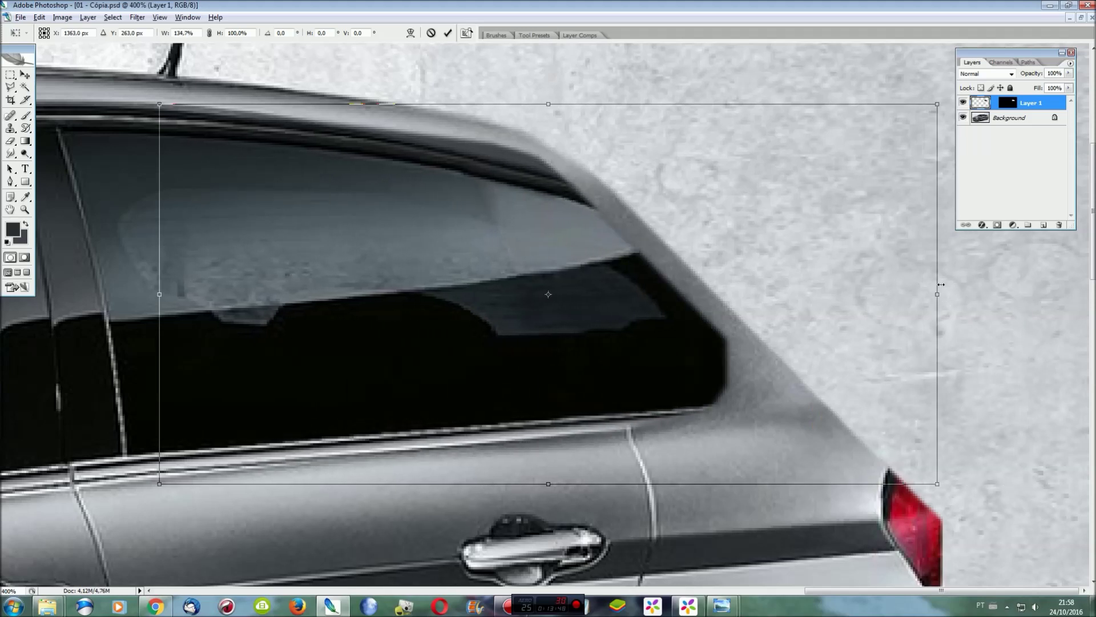
drag(928, 301, 796, 294)
right_click(710, 261)
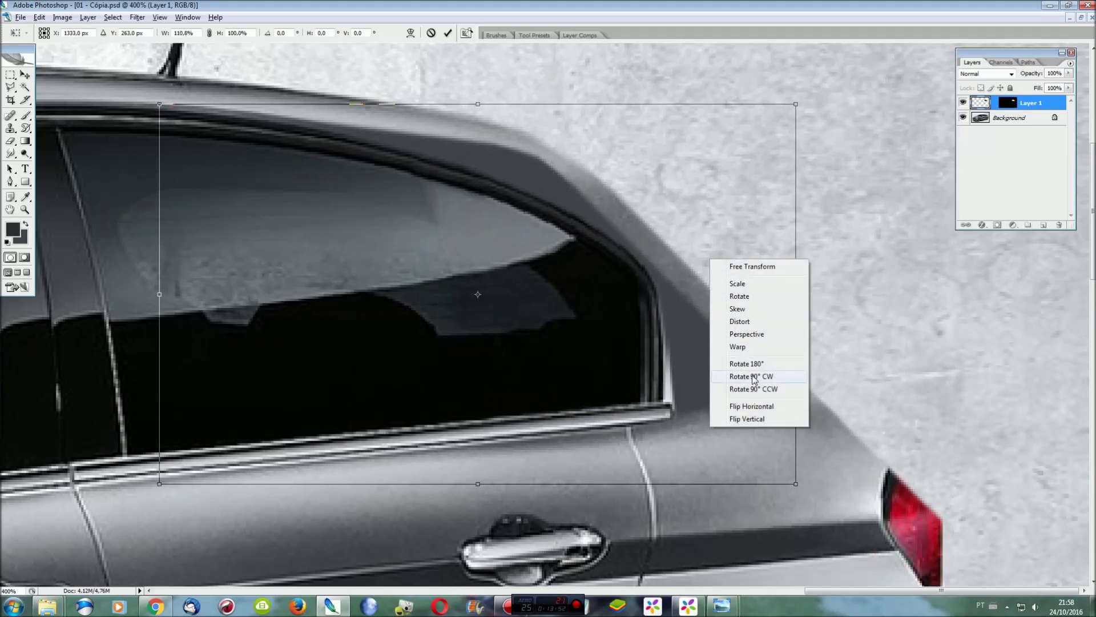
click(724, 350)
mouse_move(724, 350)
mouse_down()
mouse_move(705, 351)
mouse_move(704, 405)
mouse_up()
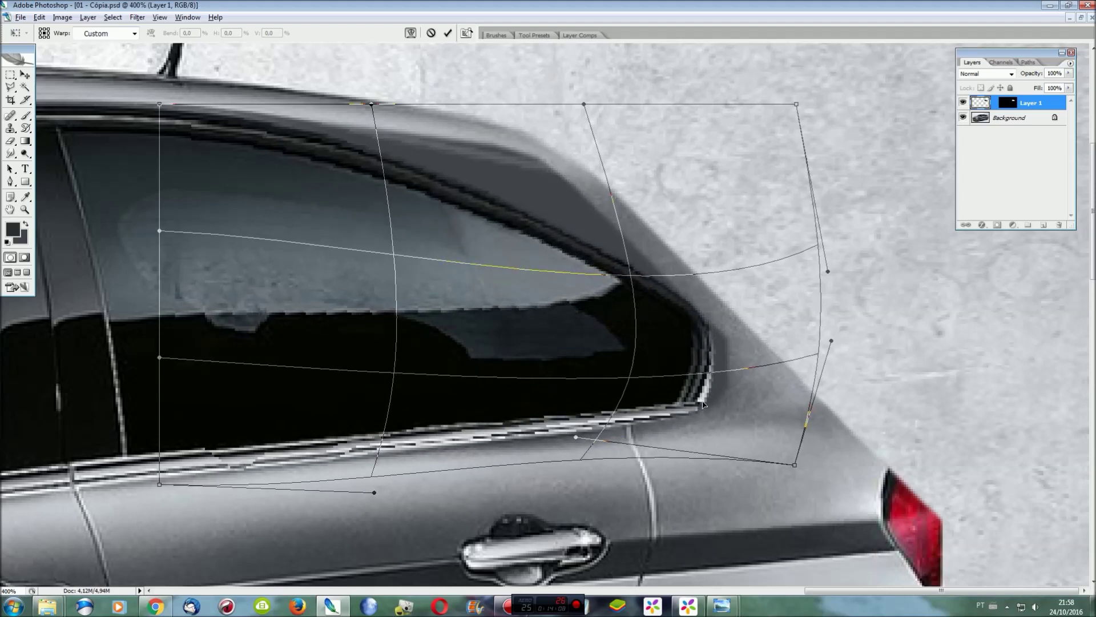
key(Return)
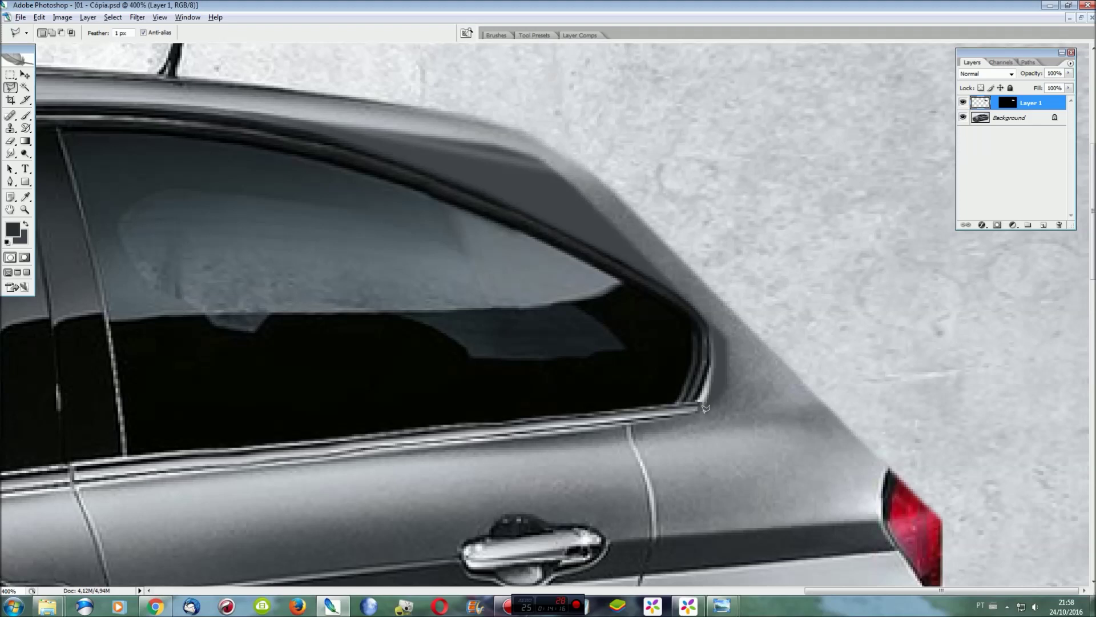
key(ctrl+j)
key(ctrl+t)
Step: Shift the duplicate left and stretch the dark pillar shape toward the tail
drag(544, 384, 508, 402)
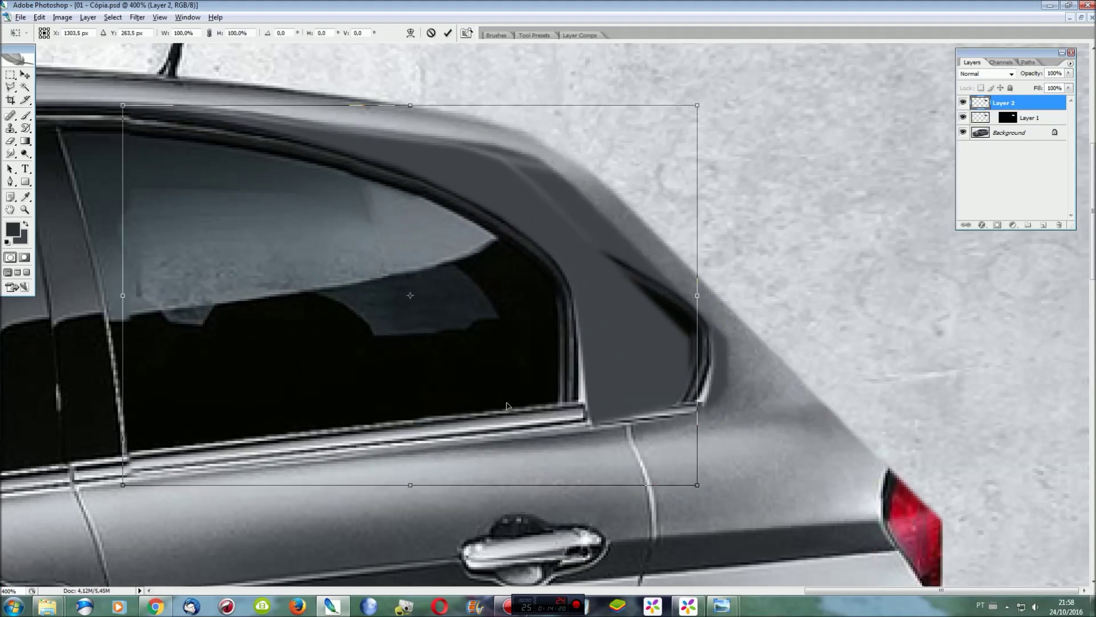
drag(193, 418, 225, 419)
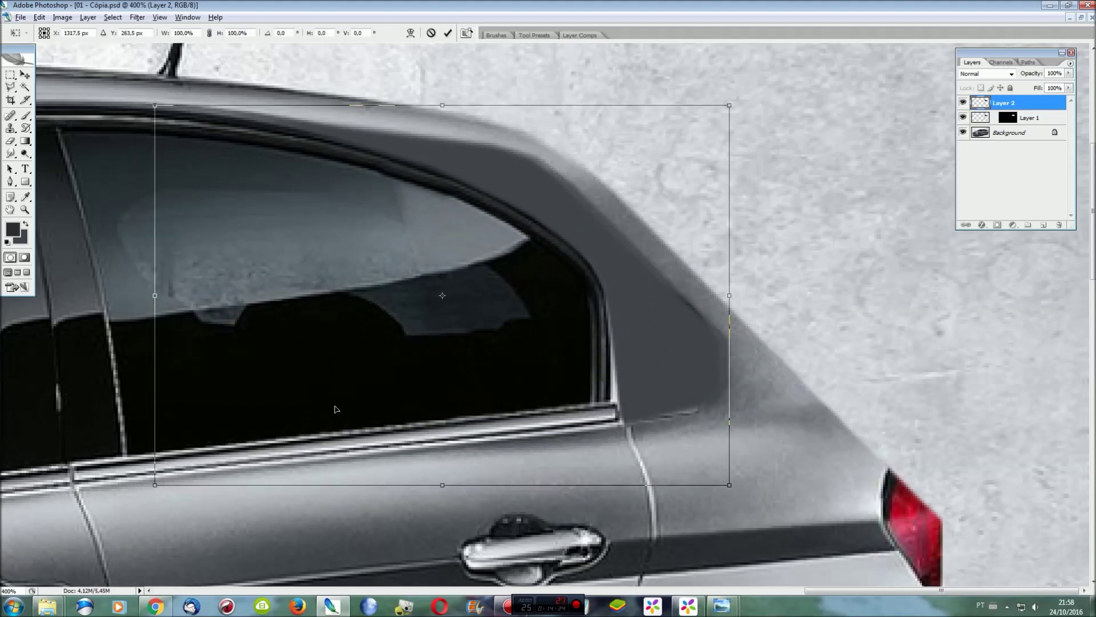
drag(732, 298, 851, 299)
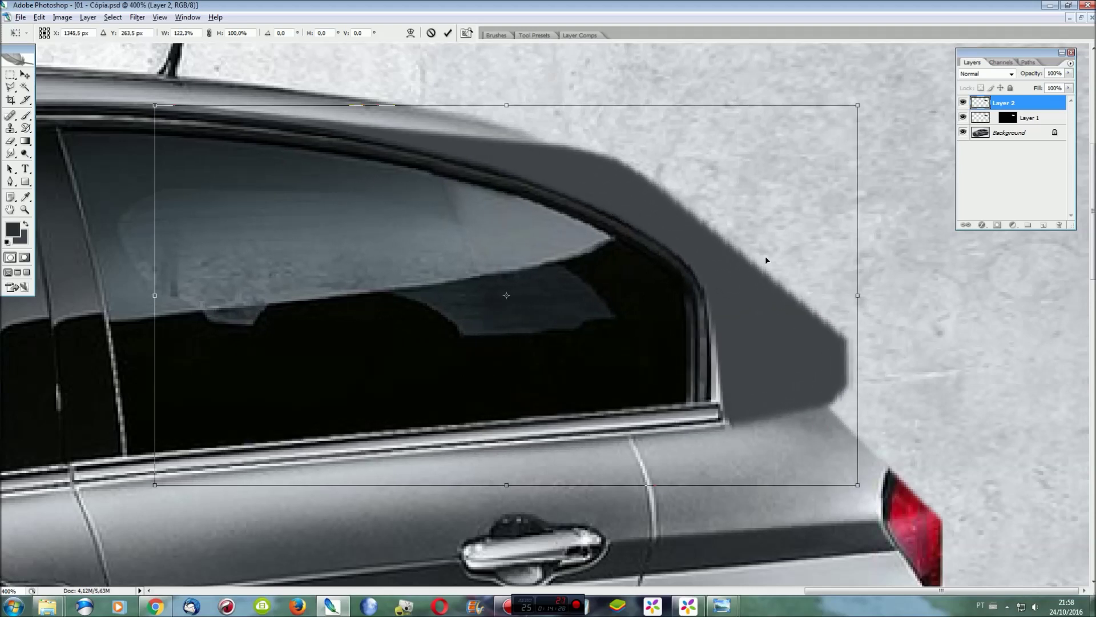
key(Return)
Step: Outline around the rear window and pillar and delete that part of the dark fill
click(741, 435)
click(106, 449)
click(53, 110)
click(599, 84)
click(771, 169)
click(874, 295)
click(932, 405)
click(740, 435)
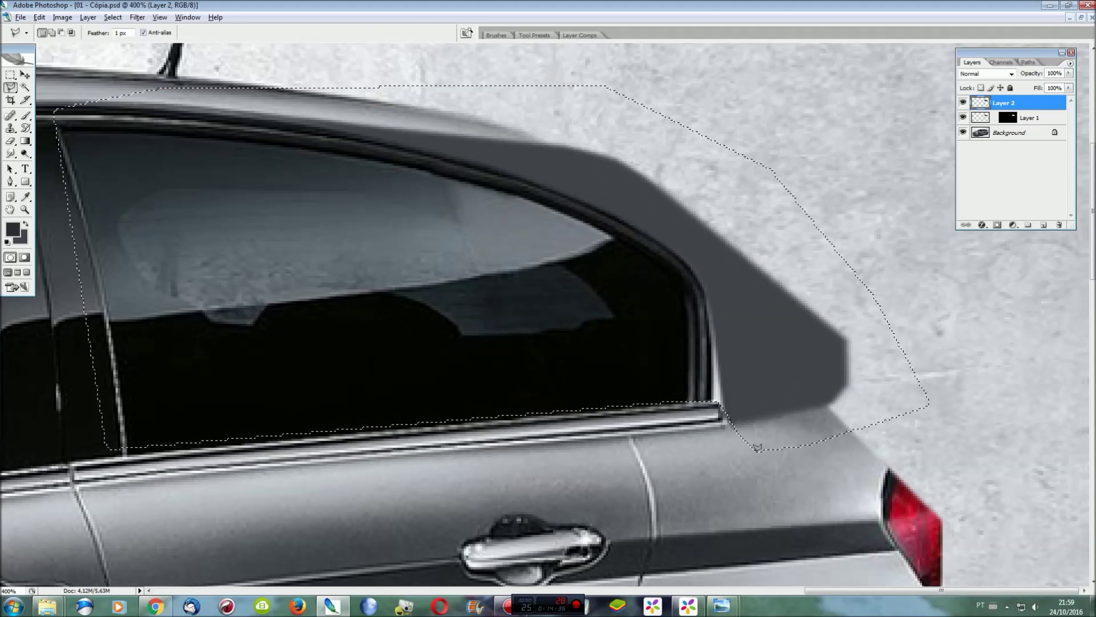
key(Delete)
key(ctrl+d)
Step: Narrow the remaining pillar shape, paste a copy as Layer 3, and move it up-left
key(ctrl+t)
drag(741, 422, 718, 422)
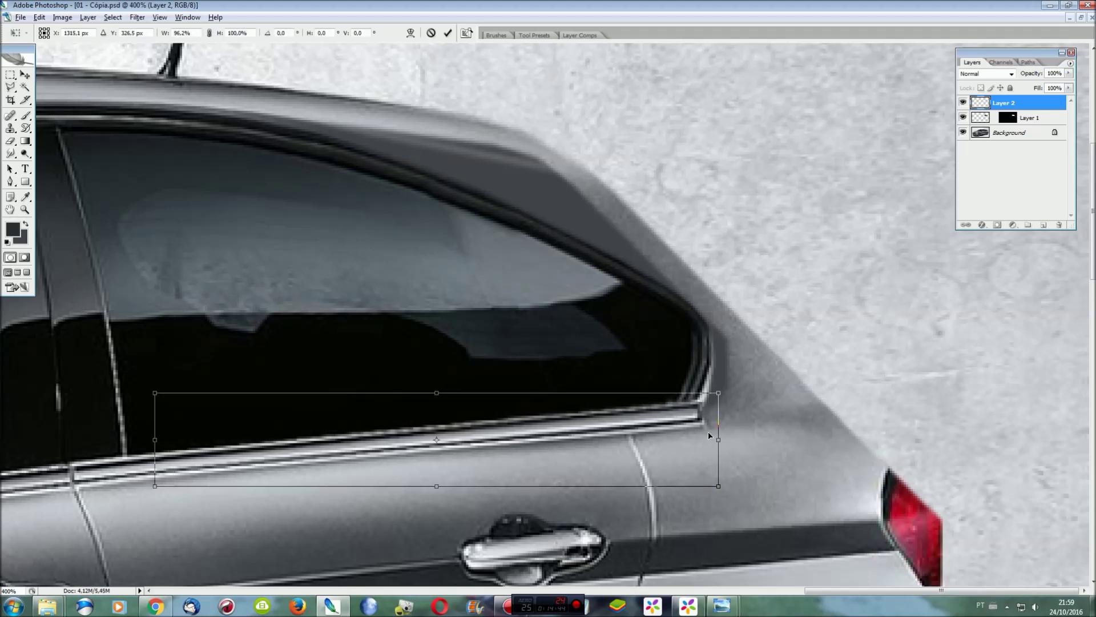
key(Return)
key(ctrl+v)
key(ctrl+t)
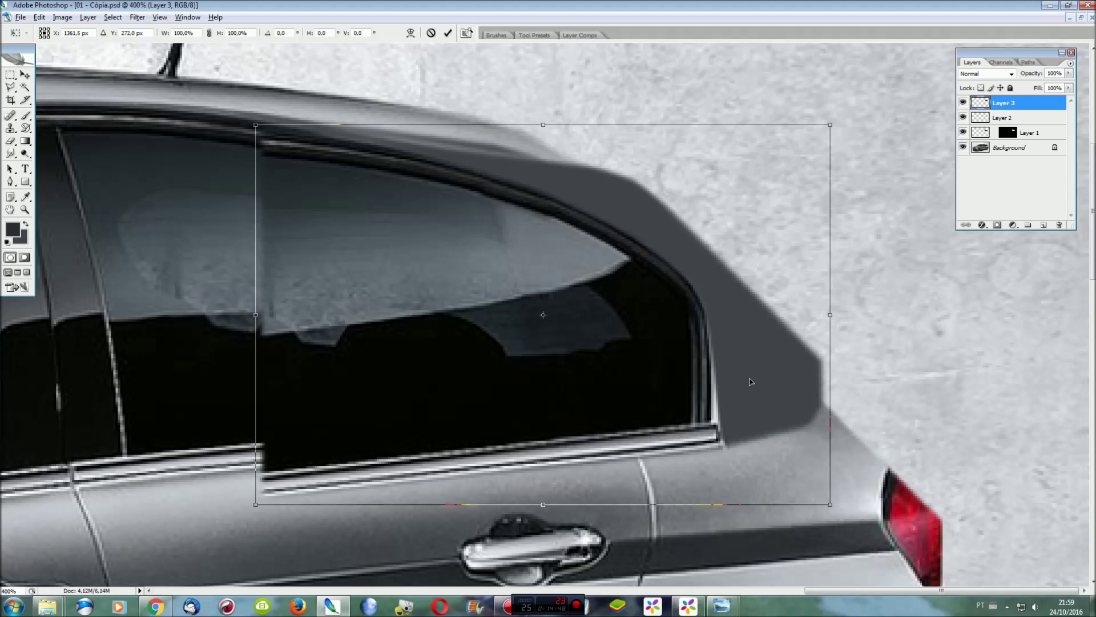
drag(503, 366, 416, 347)
key(Return)
Step: Delete the part of the Layer 3 copy lying over the lower door
key(l)
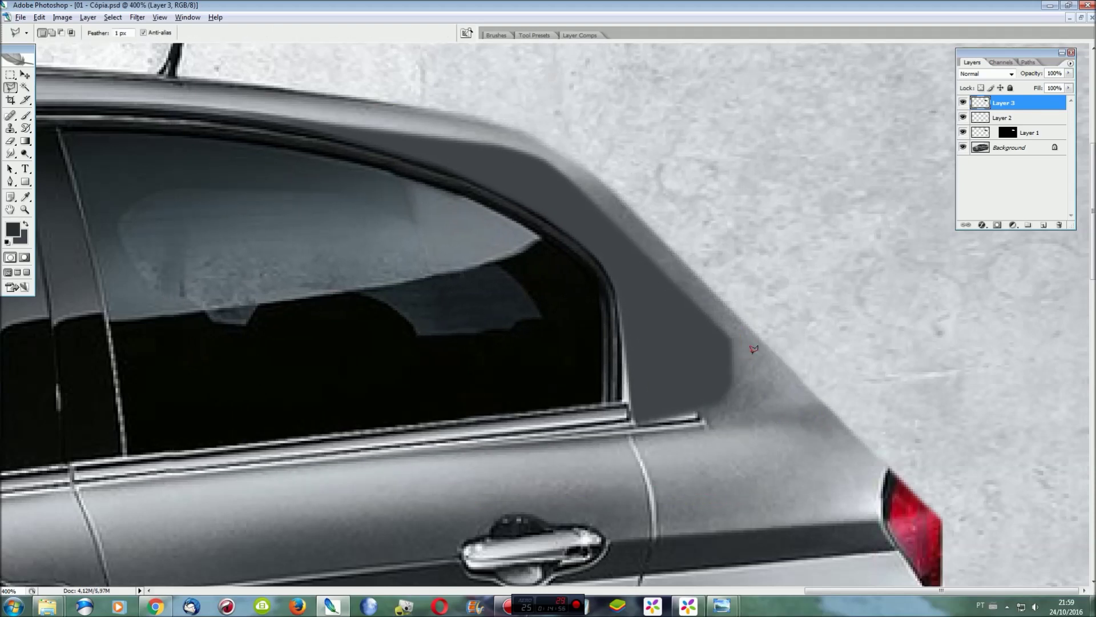
click(191, 456)
click(307, 545)
click(603, 538)
click(800, 457)
double_click(804, 403)
key(Delete)
key(ctrl+d)
Step: Stretch the Layer 3 pillar copy far to the right, then hide the layer
key(ctrl+t)
mouse_move(748, 265)
mouse_down()
mouse_move(1028, 252)
mouse_move(993, 262)
mouse_up()
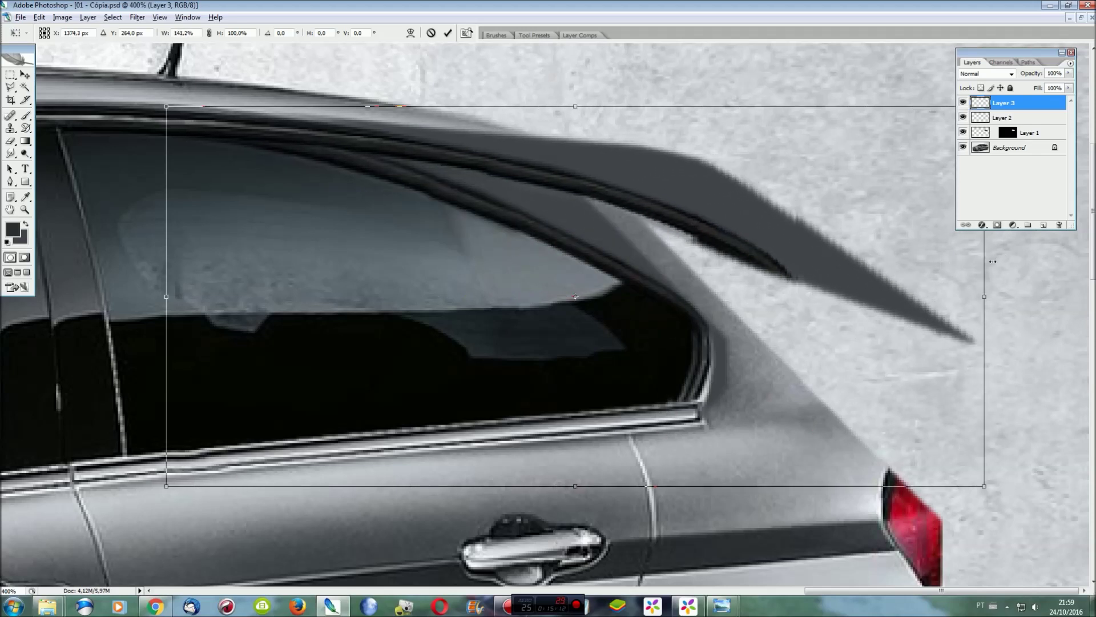
key(Return)
key(l)
click(964, 103)
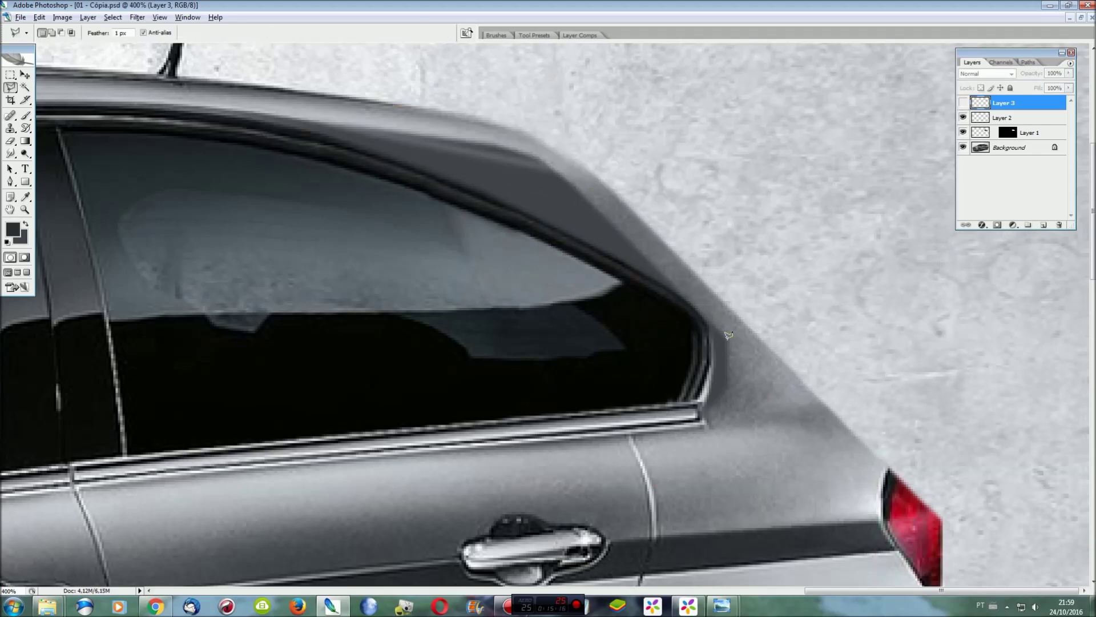
Step: Outline around the rear pillar and delete Layer 3's dark shape inside it
click(240, 105)
scroll(171, 102, up, 5)
click(612, 86)
click(939, 471)
scroll(939, 470, down, 6)
click(845, 423)
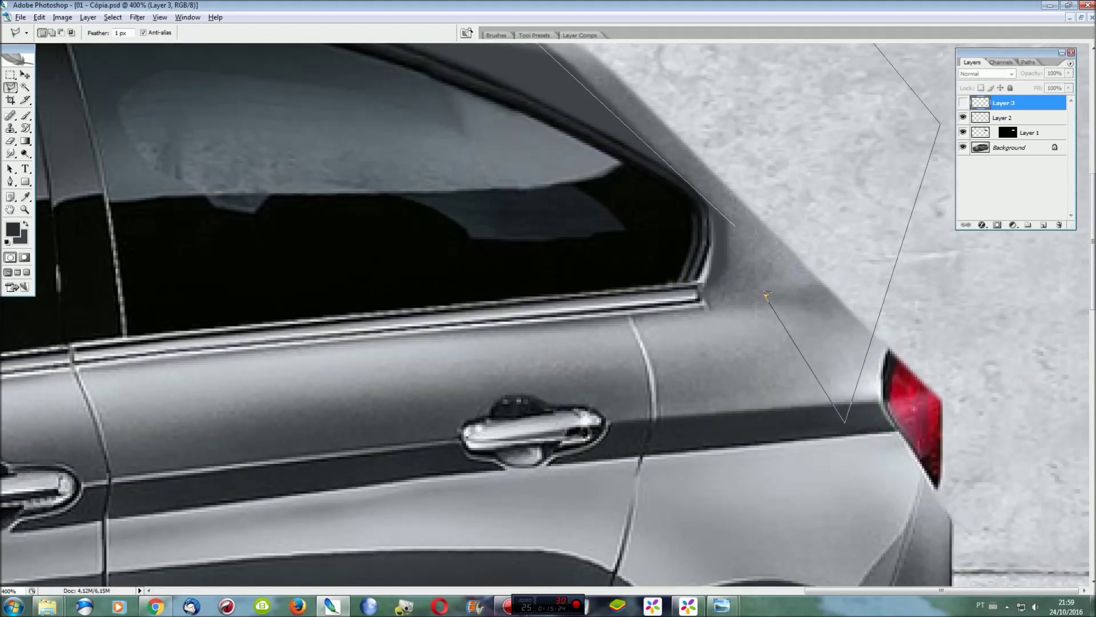
click(735, 226)
scroll(742, 286, up, 2)
scroll(742, 286, up, 3)
click(963, 103)
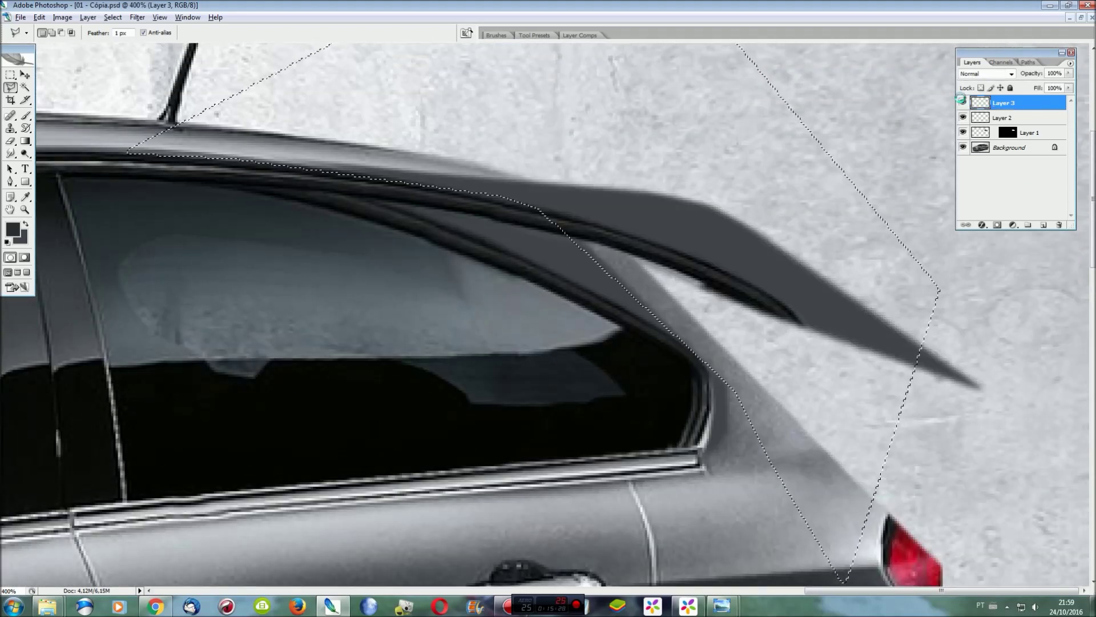
key(Delete)
key(ctrl+d)
Step: Paste the window area as Layer 4 and delete its unwanted dark area
key(ctrl+v)
key(ctrl+t)
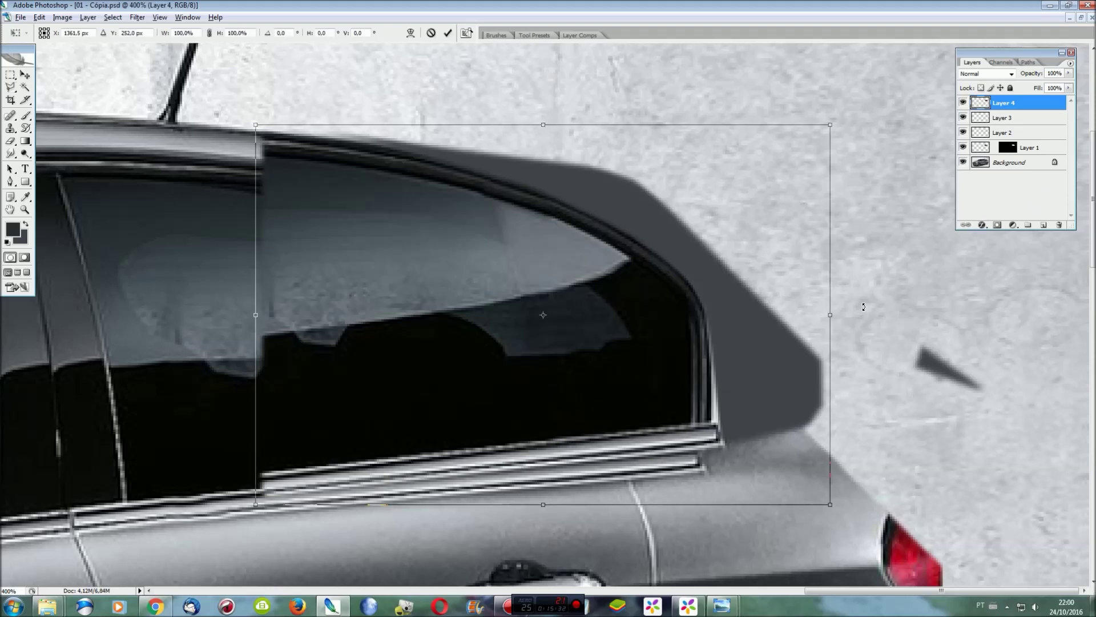
key(Return)
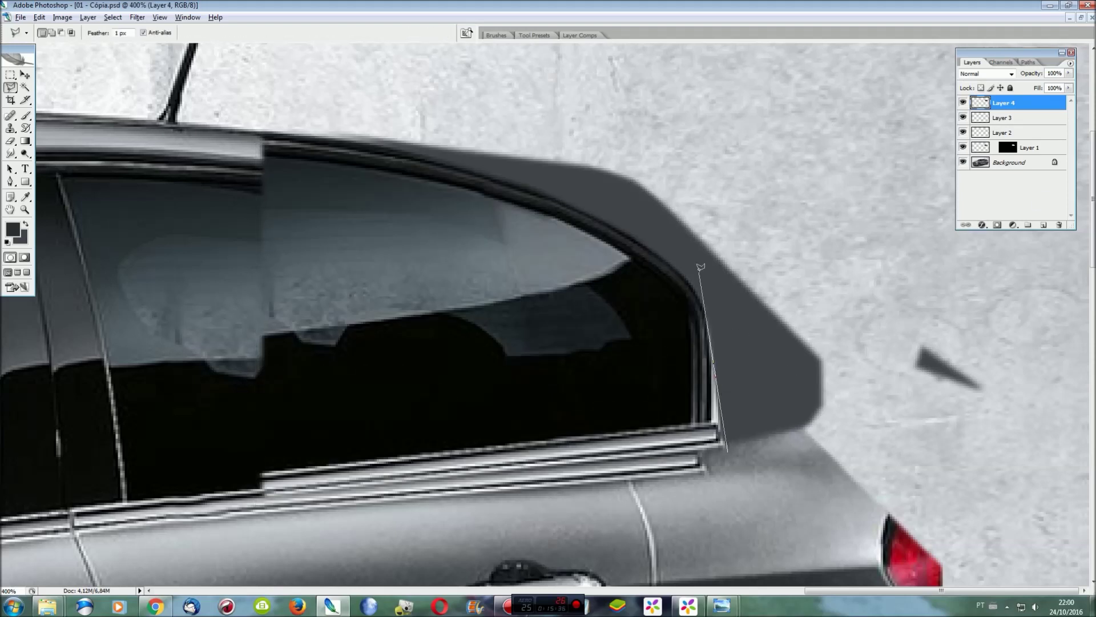
click(754, 465)
key(Delete)
key(ctrl+d)
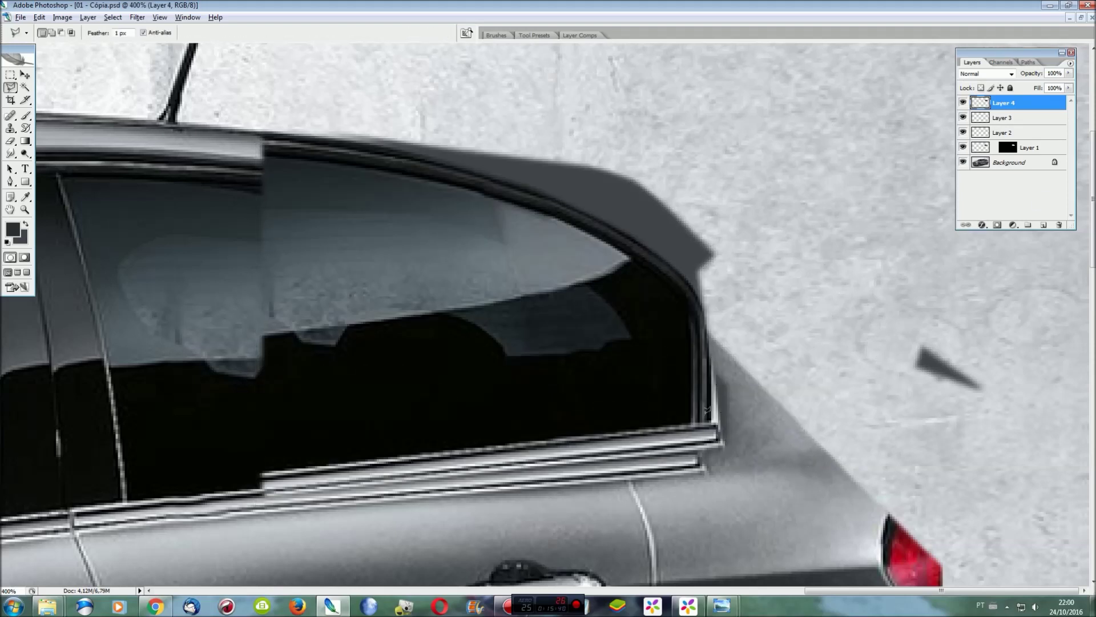
Step: Outline the sill strip and door panel below the window, then deselect
click(710, 423)
click(200, 494)
click(274, 557)
click(613, 537)
click(771, 443)
click(710, 422)
key(ctrl+d)
Step: Delete Layer 4 content inside the rear window and the leftover dark piece
click(672, 189)
click(583, 113)
click(205, 105)
click(160, 423)
click(674, 439)
key(Delete)
key(ctrl+d)
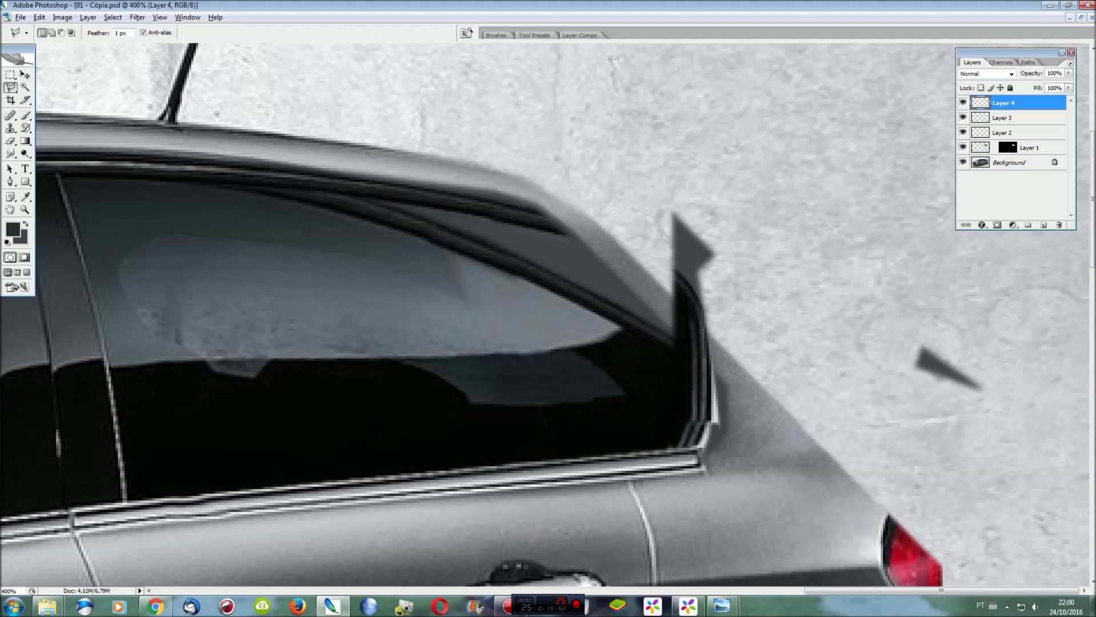
double_click(737, 298)
key(Delete)
Step: Stretch and skew the dark strip into a slanted frame along the rear window edge
key(ctrl+t)
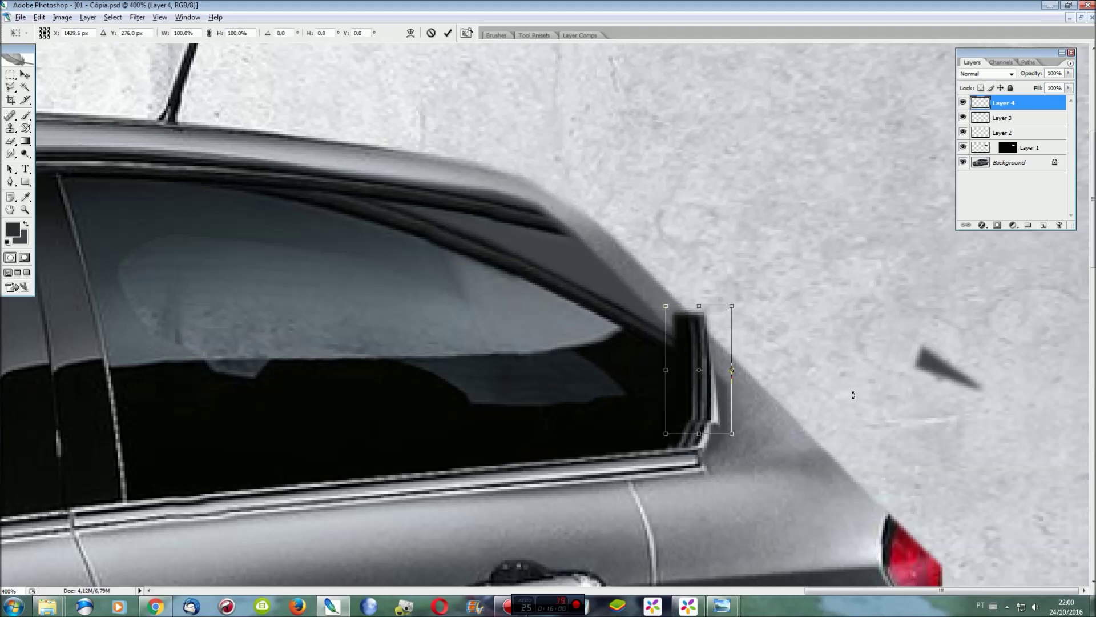
drag(710, 407, 708, 398)
mouse_move(708, 308)
mouse_down()
mouse_move(703, 178)
mouse_move(542, 196)
mouse_move(546, 204)
mouse_up()
right_click(705, 216)
click(742, 272)
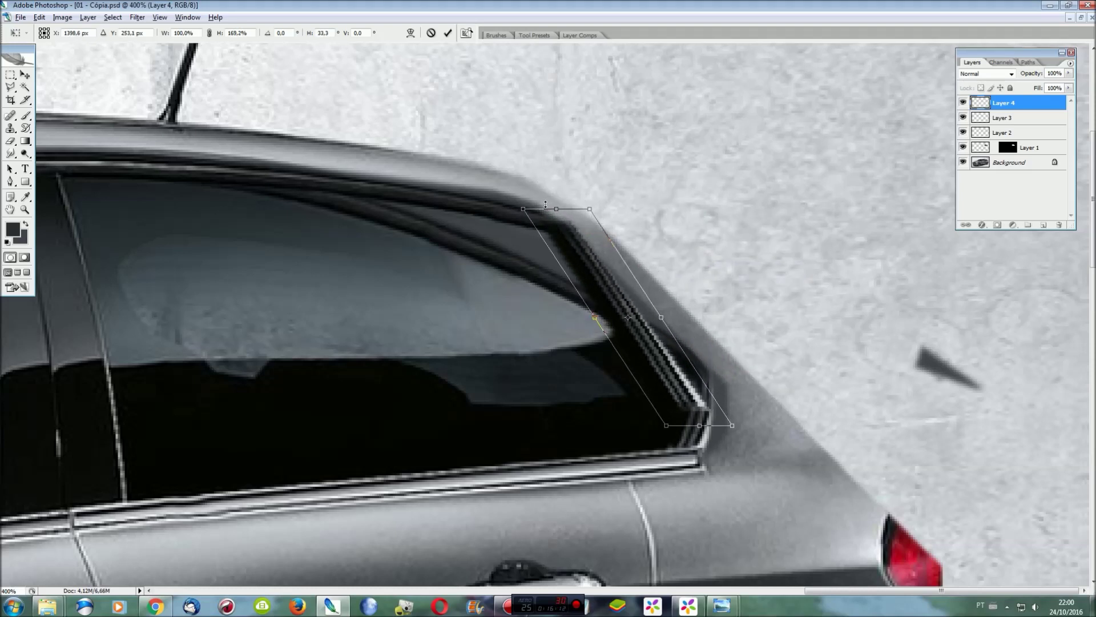
drag(708, 429, 674, 383)
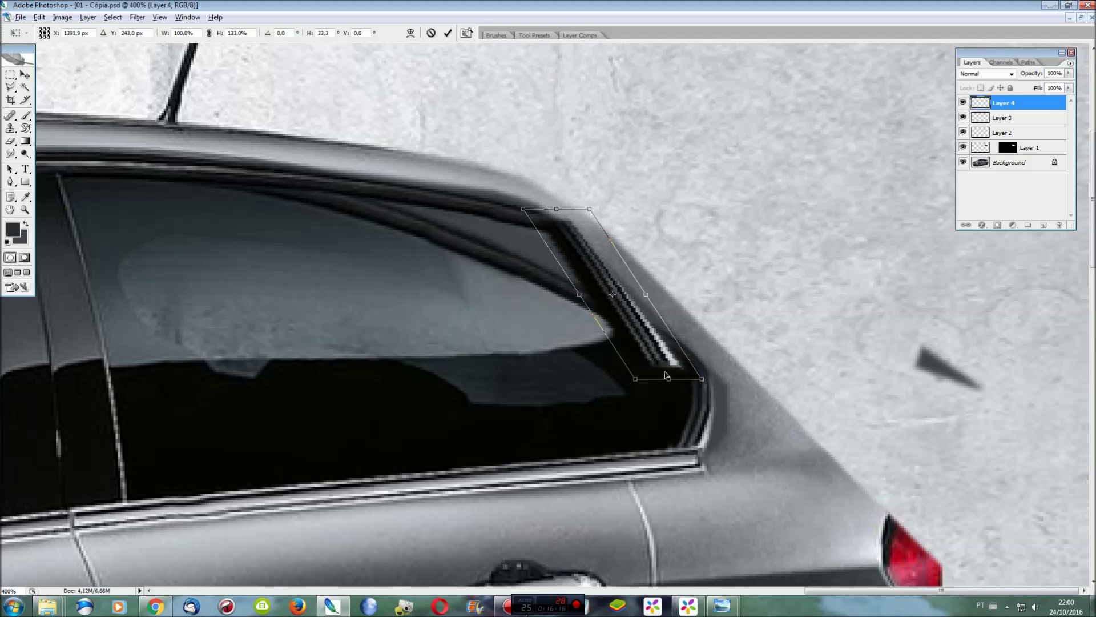
drag(673, 383, 709, 403)
key(Return)
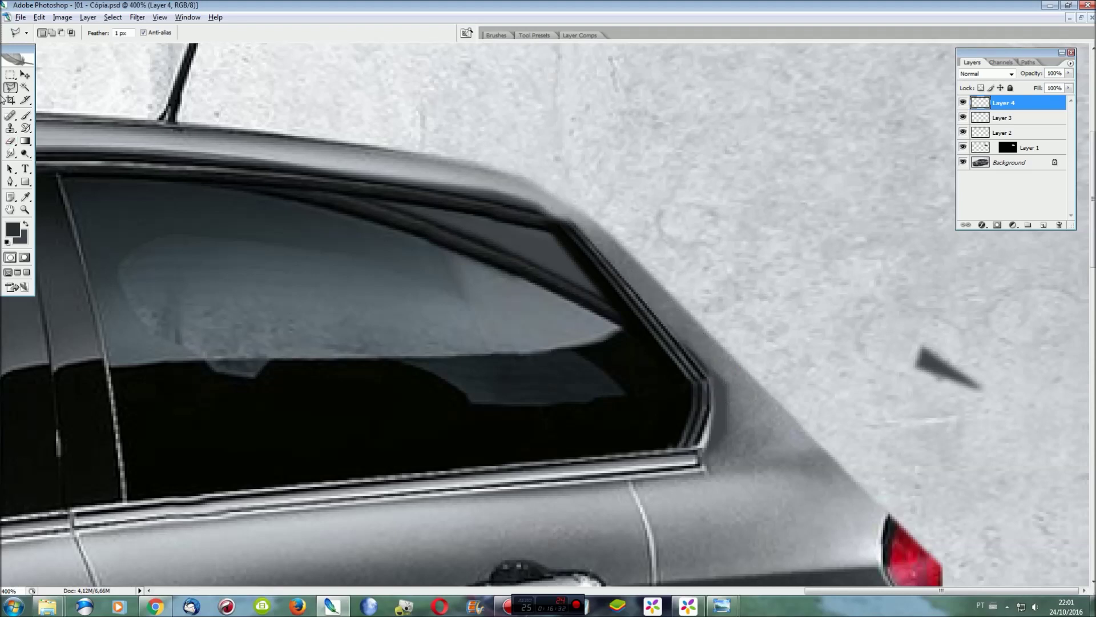
click(10, 75)
Step: Smudge the rear window corner and clear the leftover elliptical selection
drag(10, 75, 57, 86)
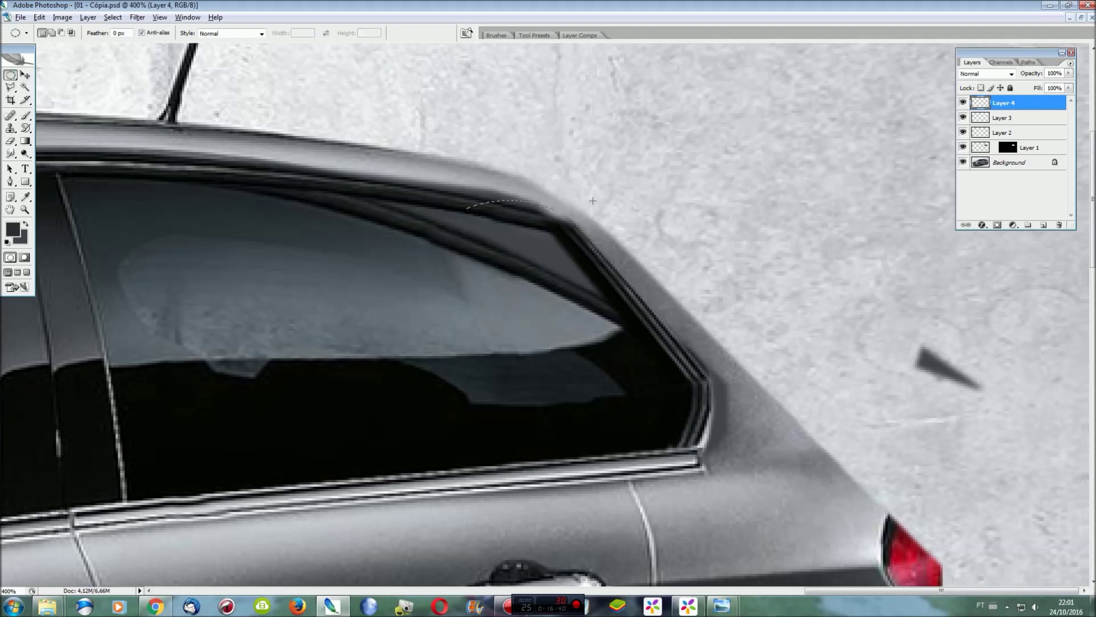
key(r)
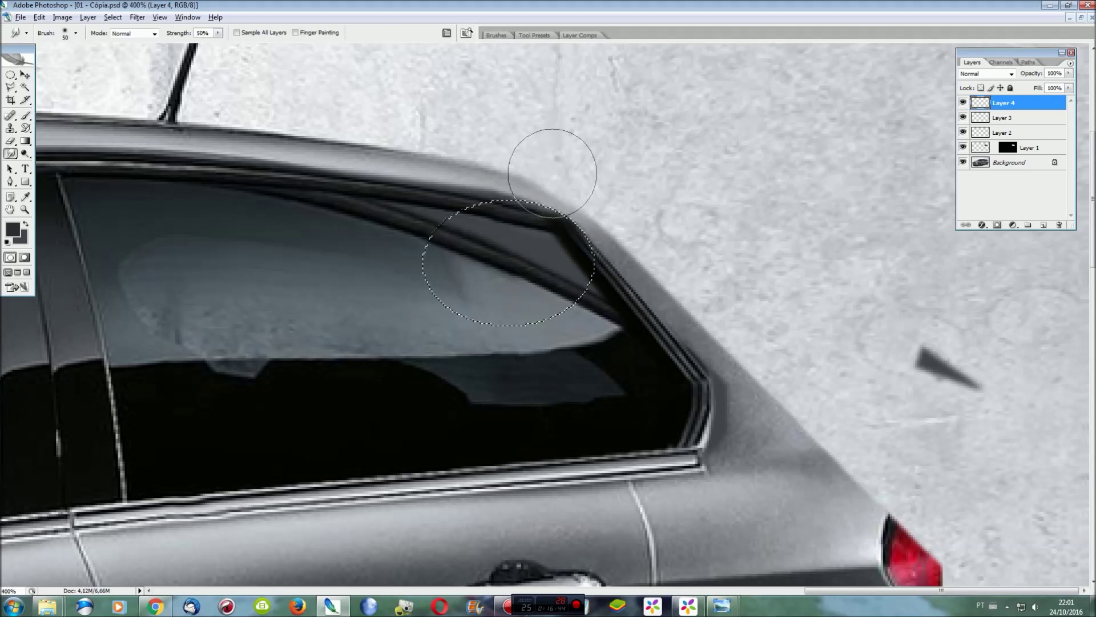
click(112, 17)
click(152, 60)
key(ctrl+h)
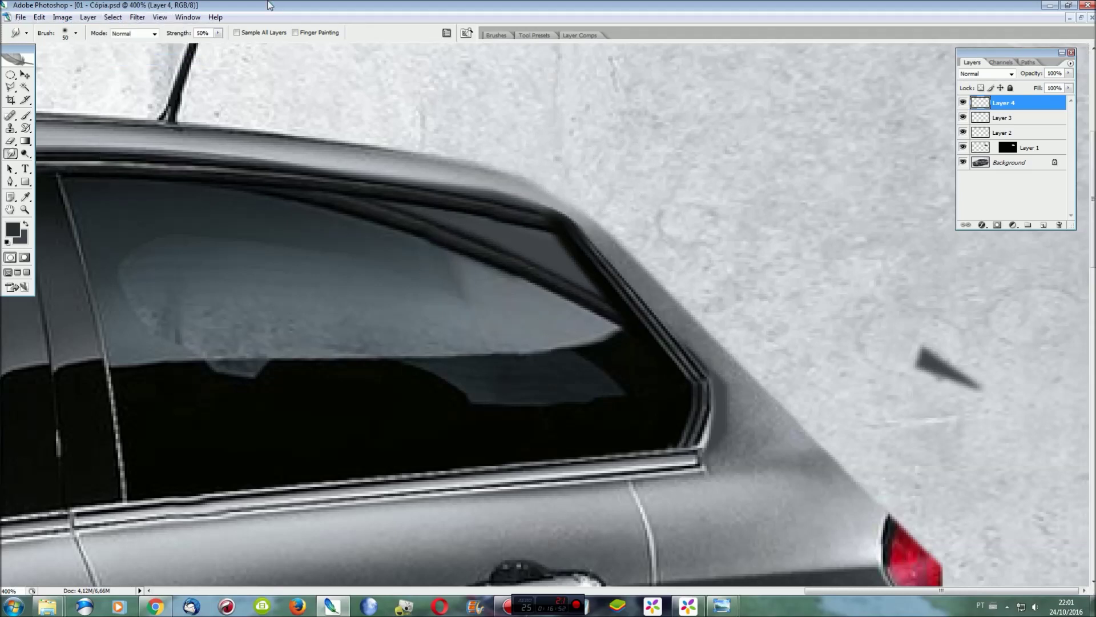
key(l)
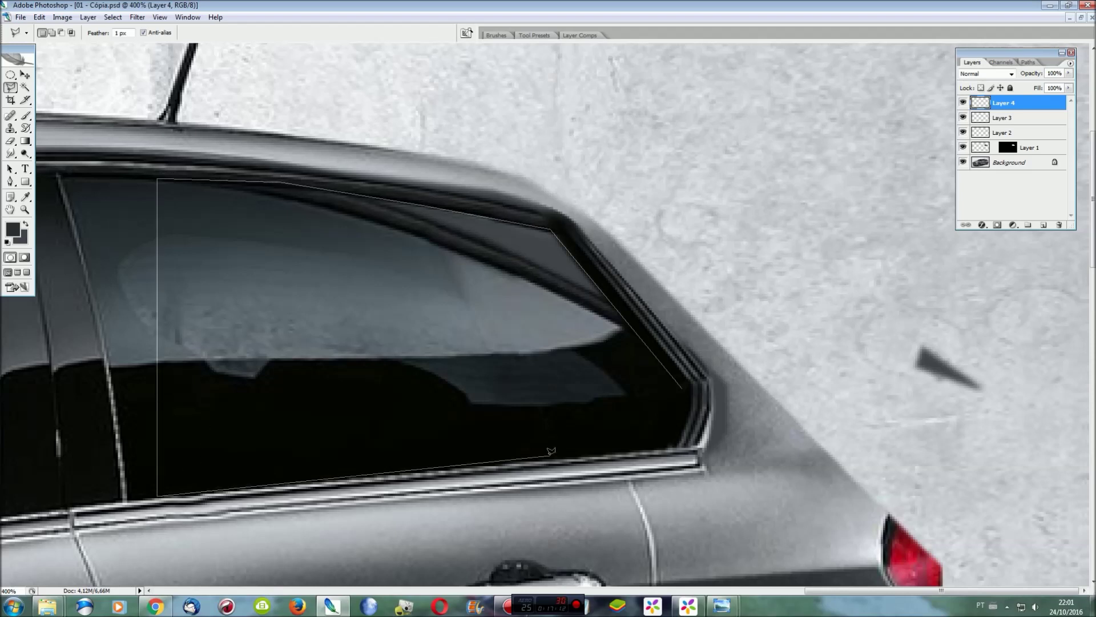
Step: Warp a copy of the side window glass along the slanted frame and merge into Background
click(689, 401)
key(ctrl+e)
key(ctrl+e)
key(ctrl+e)
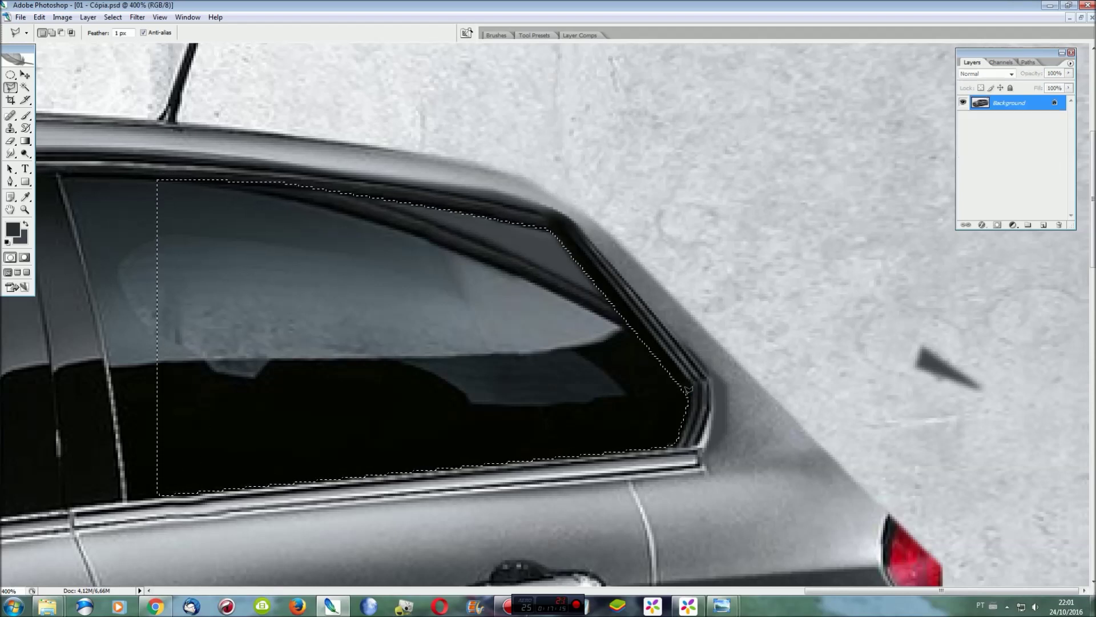
key(ctrl+t)
right_click(553, 249)
click(605, 341)
mouse_move(504, 270)
mouse_down()
mouse_move(517, 252)
mouse_move(548, 243)
mouse_up()
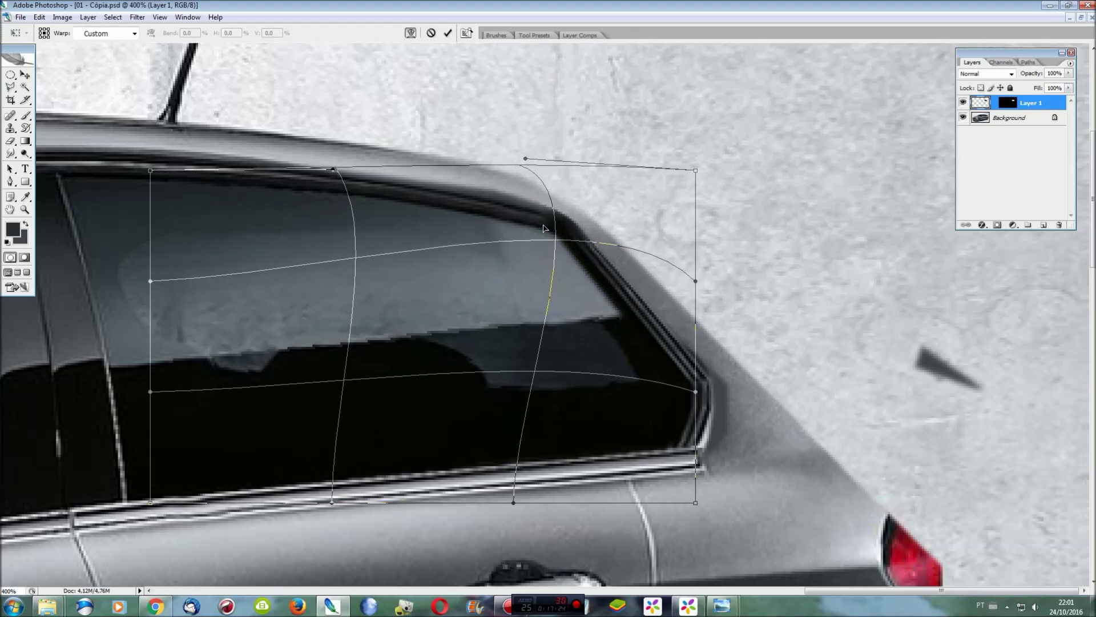
key(Return)
key(ctrl+0)
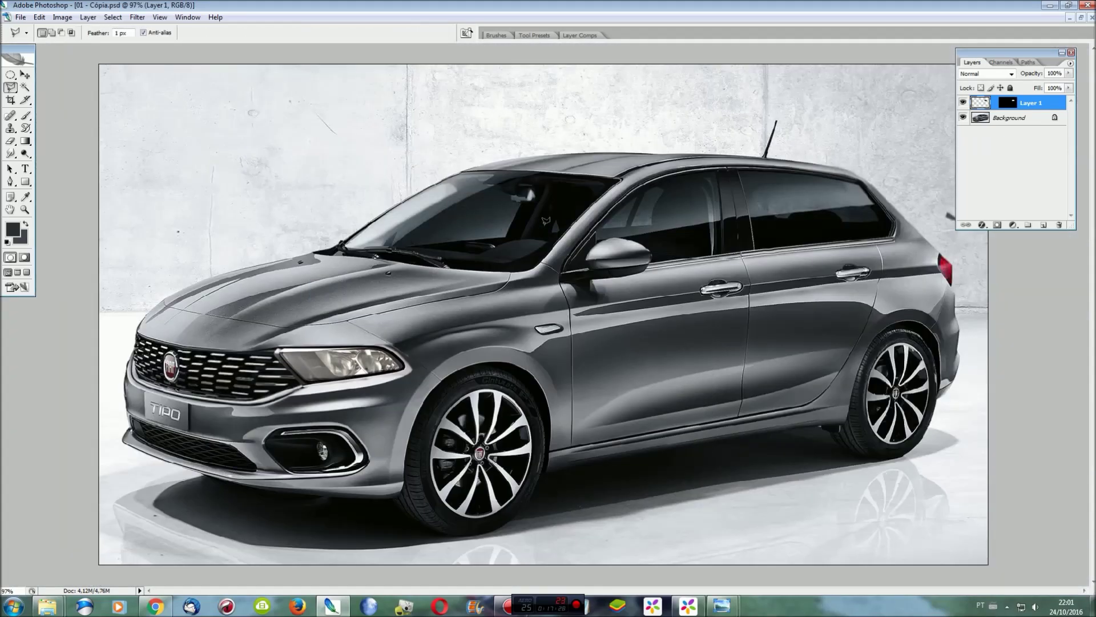
key(ctrl+e)
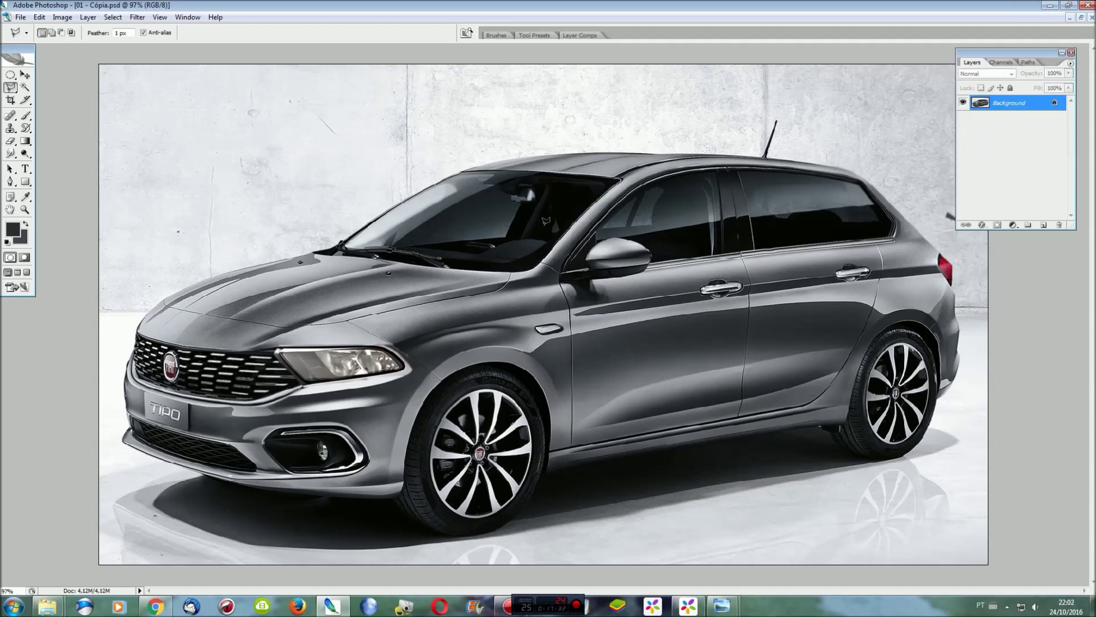
Step: Zoom to 500% on the rear door and polygonal-lasso its upper panel
key(ctrl+plus)
key(ctrl+plus)
key(ctrl+plus)
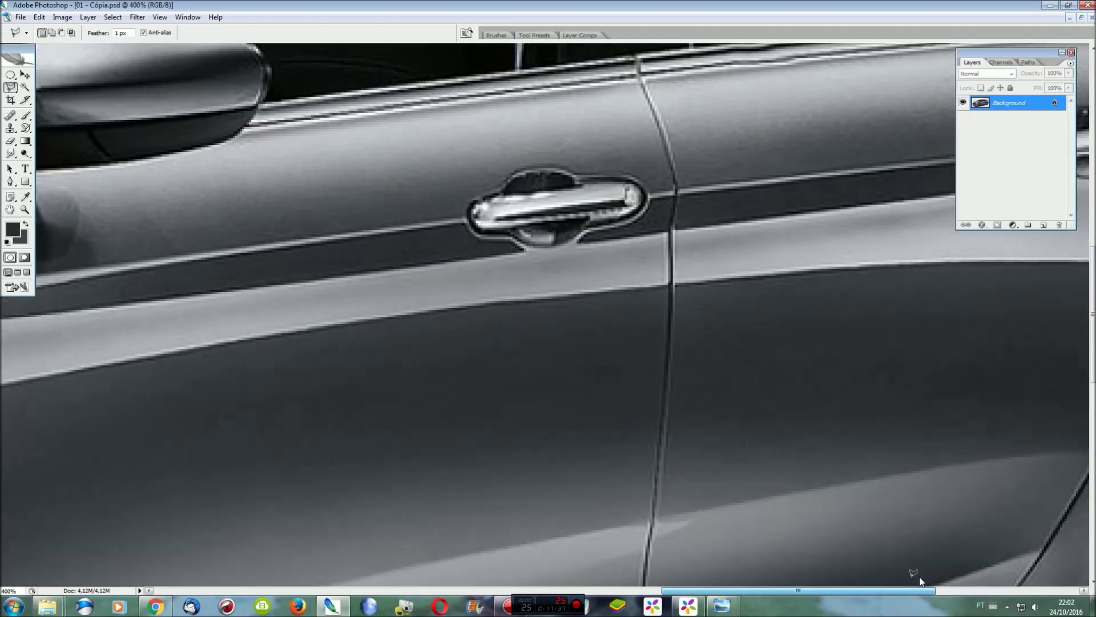
drag(745, 591, 1067, 591)
scroll(886, 467, up, 4)
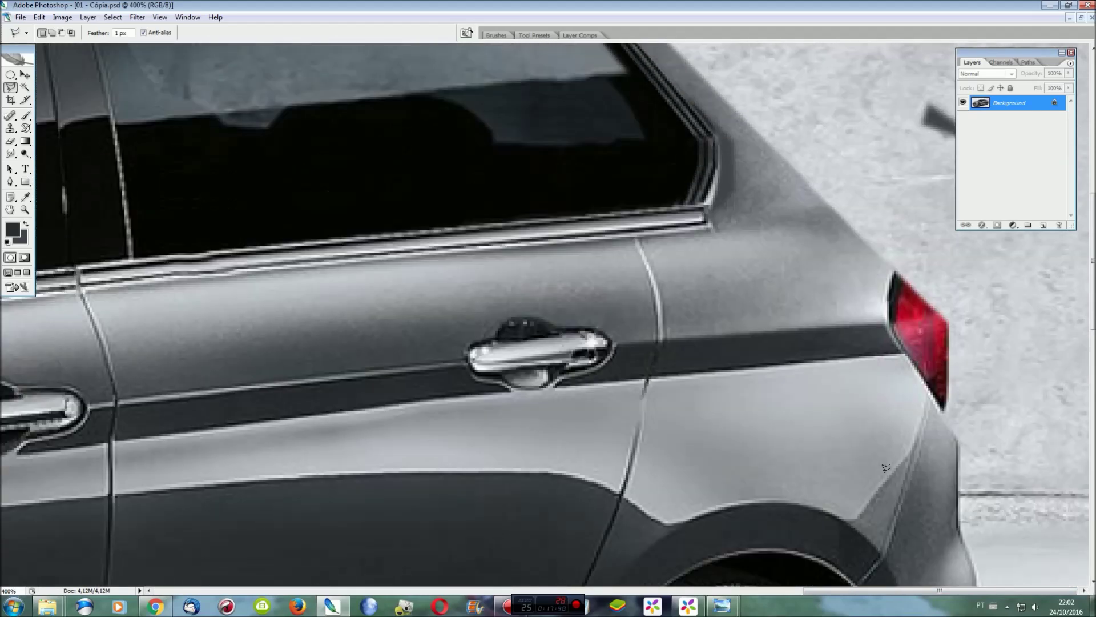
key(ctrl+plus)
scroll(806, 288, up, 2)
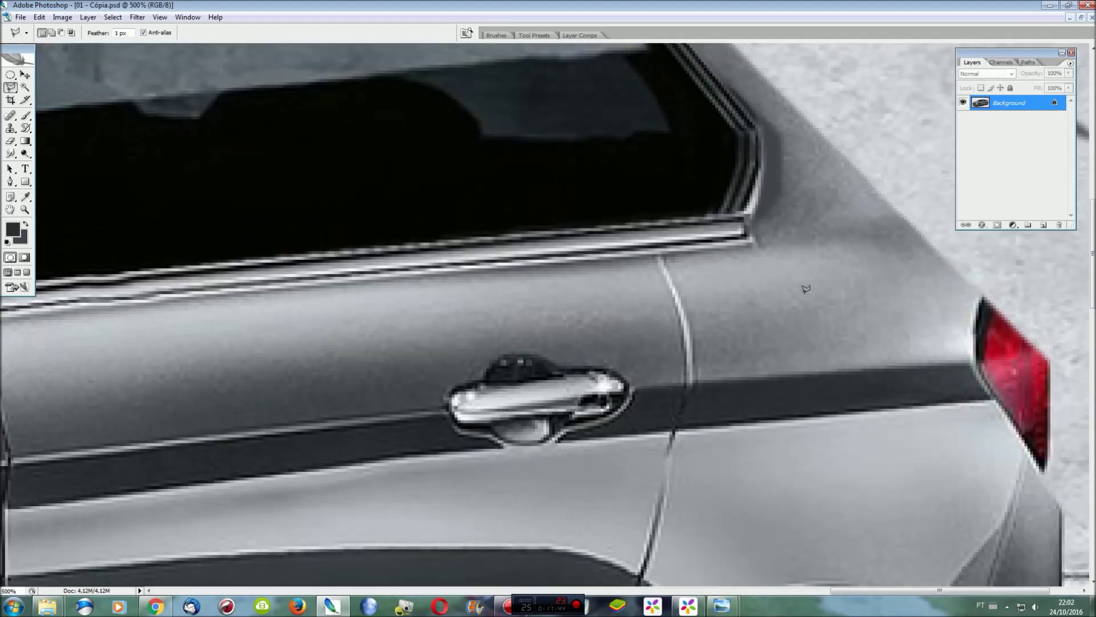
scroll(754, 228, down, 1)
scroll(655, 238, down, 1)
scroll(655, 238, down, 2)
drag(860, 591, 814, 591)
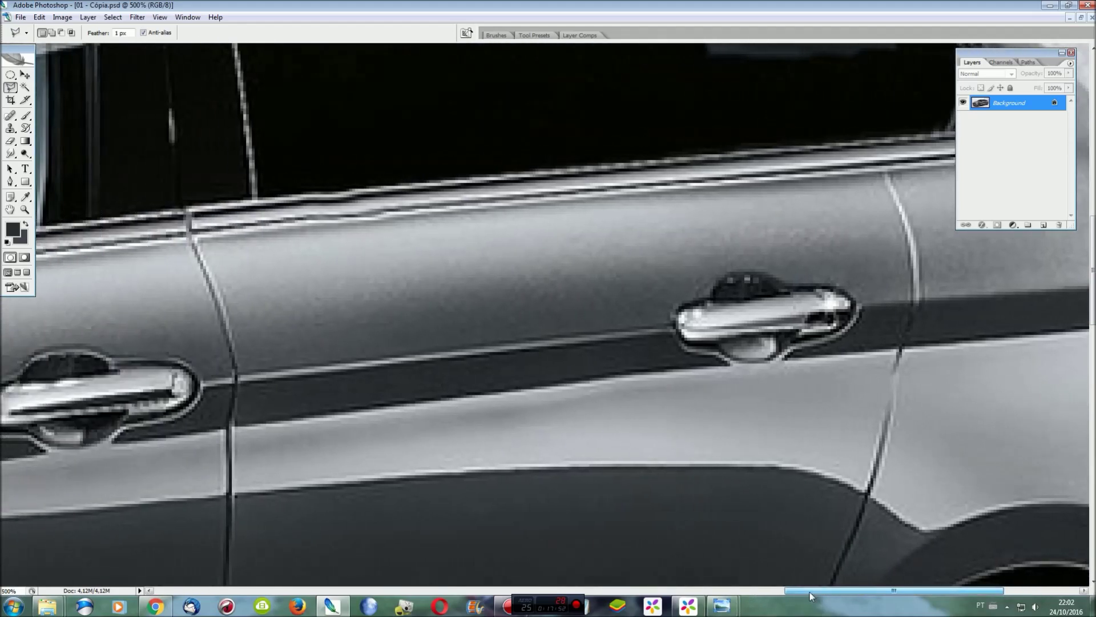
scroll(820, 497, down, 2)
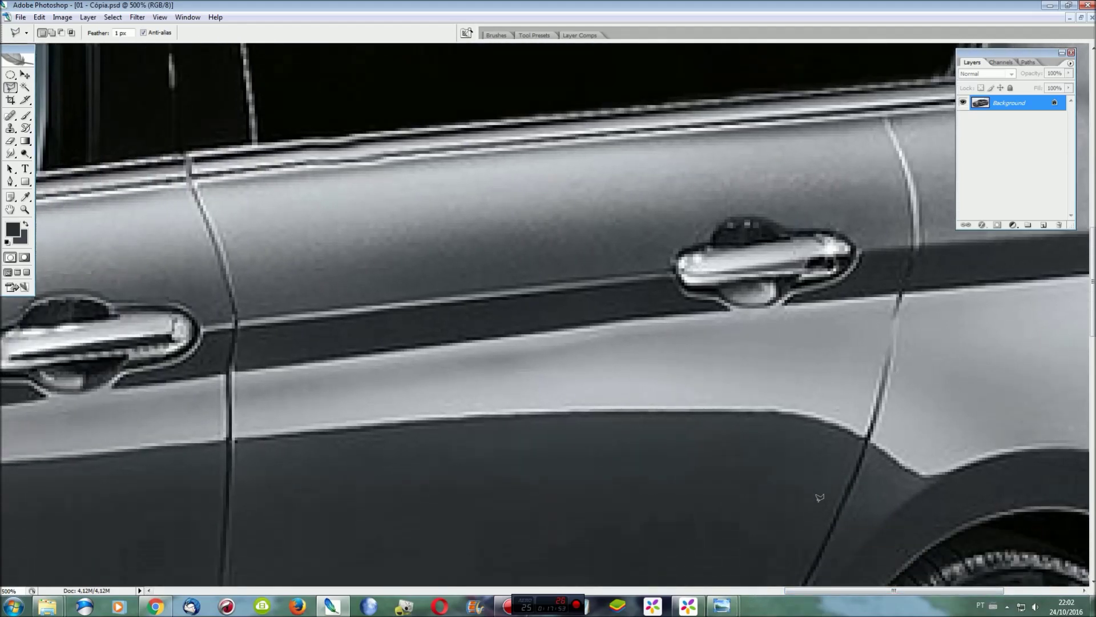
click(892, 307)
click(247, 380)
click(252, 179)
click(877, 124)
Step: Stretch a copy of the panel to ~156% width, skew its rear upward, and merge it down
key(ctrl+j)
key(ctrl+t)
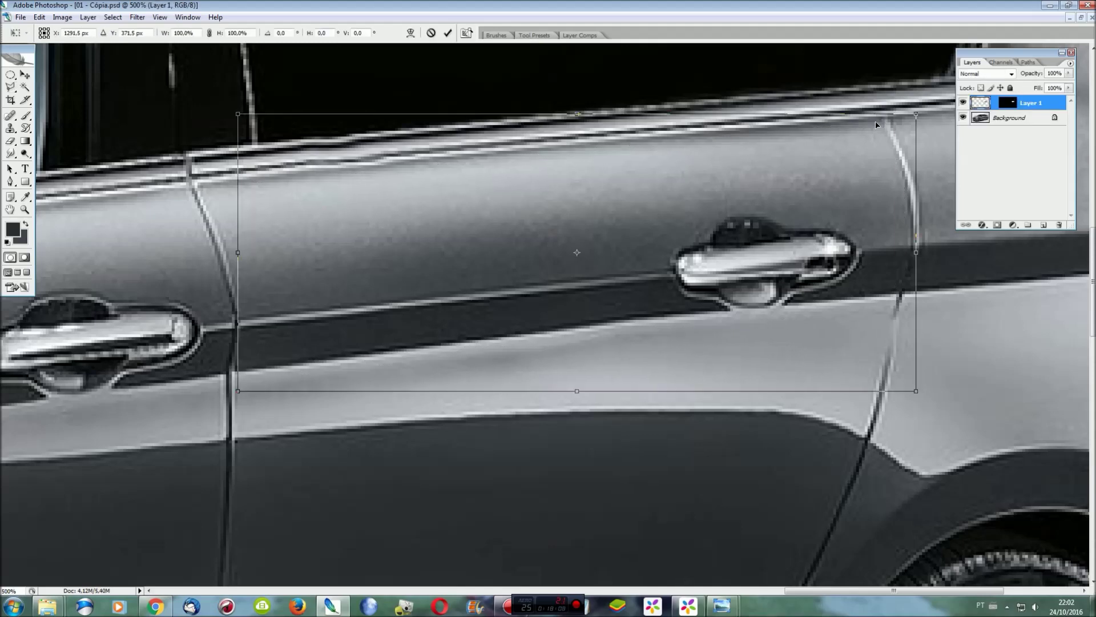
drag(811, 591, 886, 591)
drag(547, 252, 916, 174)
right_click(440, 200)
click(456, 247)
drag(907, 253, 934, 210)
key(Return)
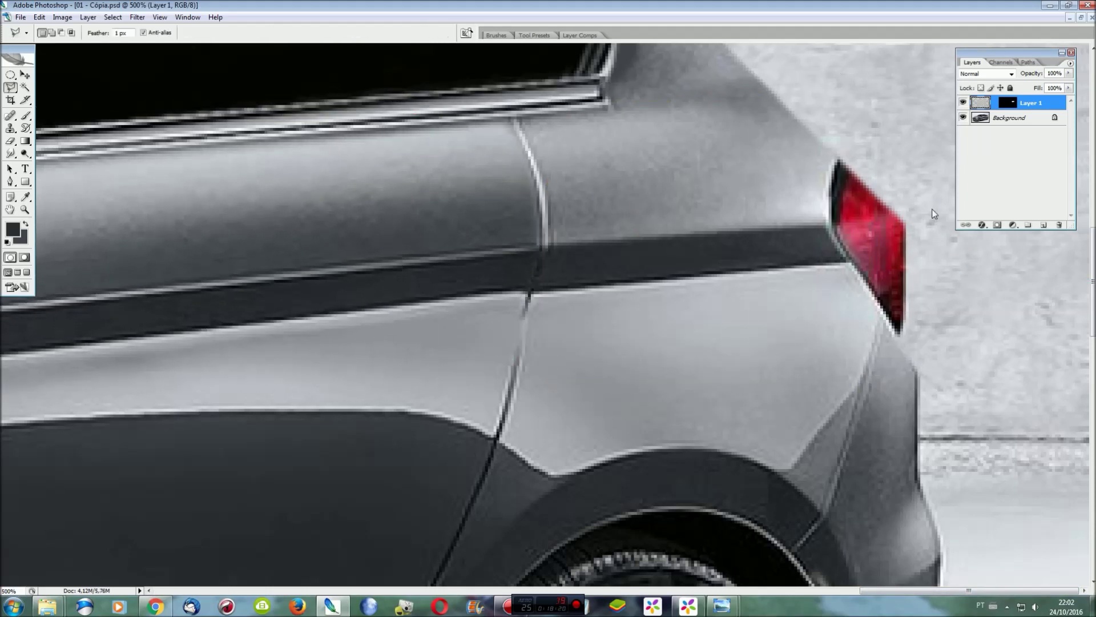
key(ctrl+e)
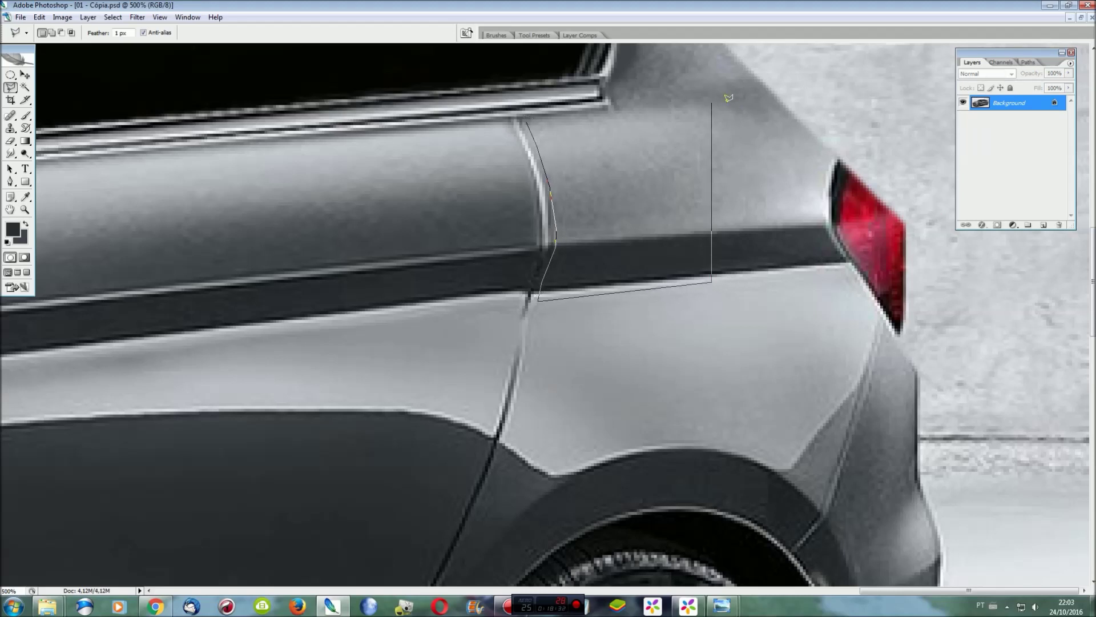
Step: Copy the outlined seam area to a layer and stretch it left over the seam
click(532, 112)
key(ctrl+j)
key(ctrl+t)
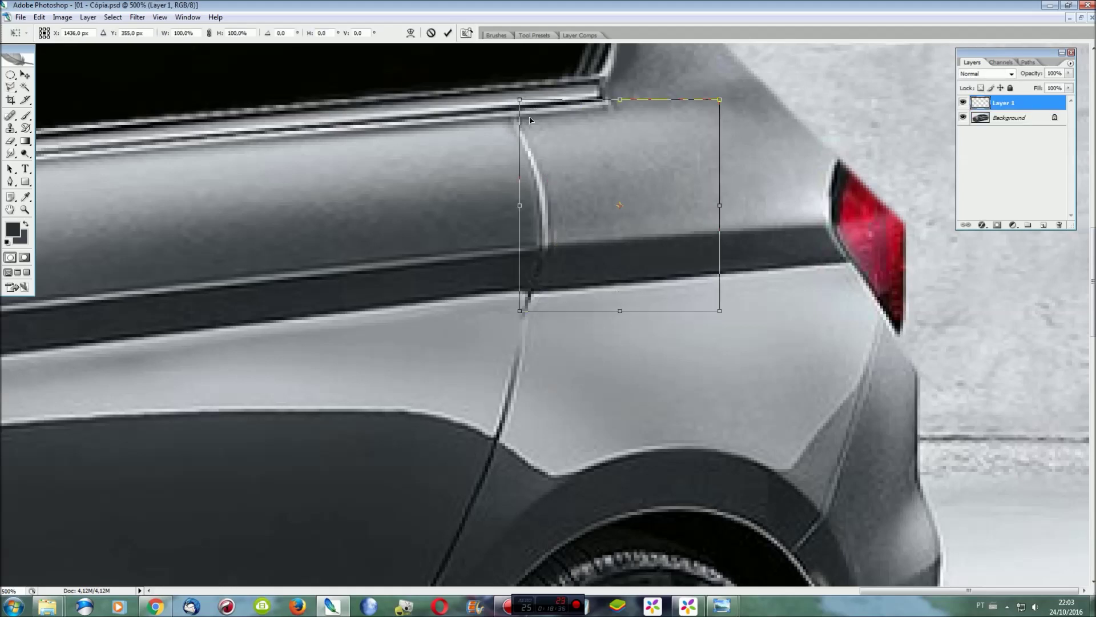
drag(516, 203, 482, 210)
right_click(543, 183)
click(485, 210)
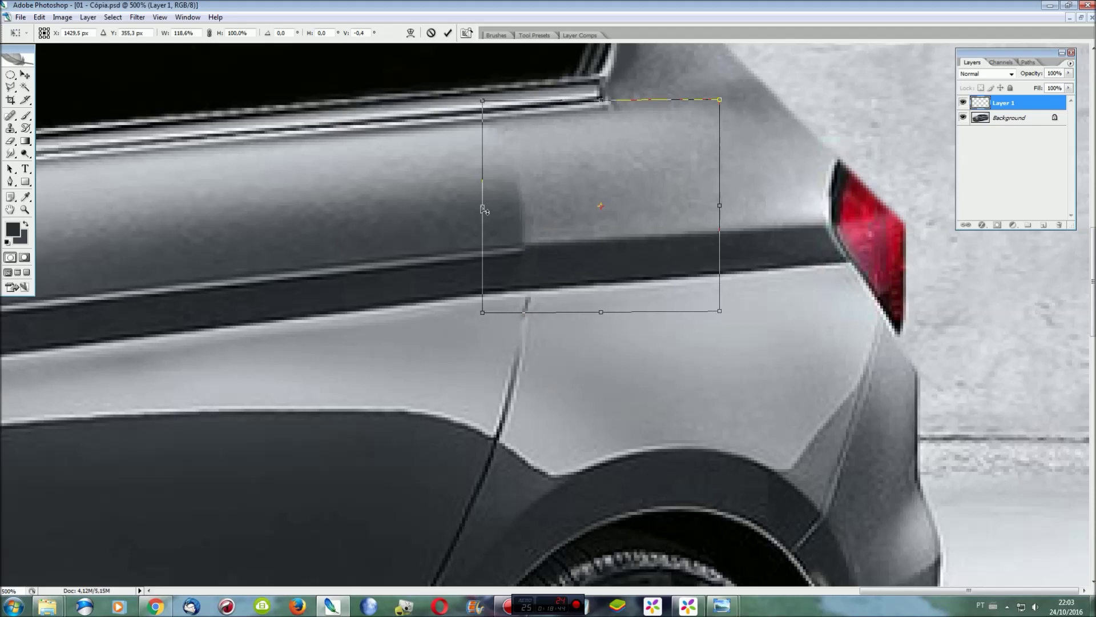
key(Return)
Step: Smudge the dark shading smooth with a 30 px brush and merge the patch down
key(r)
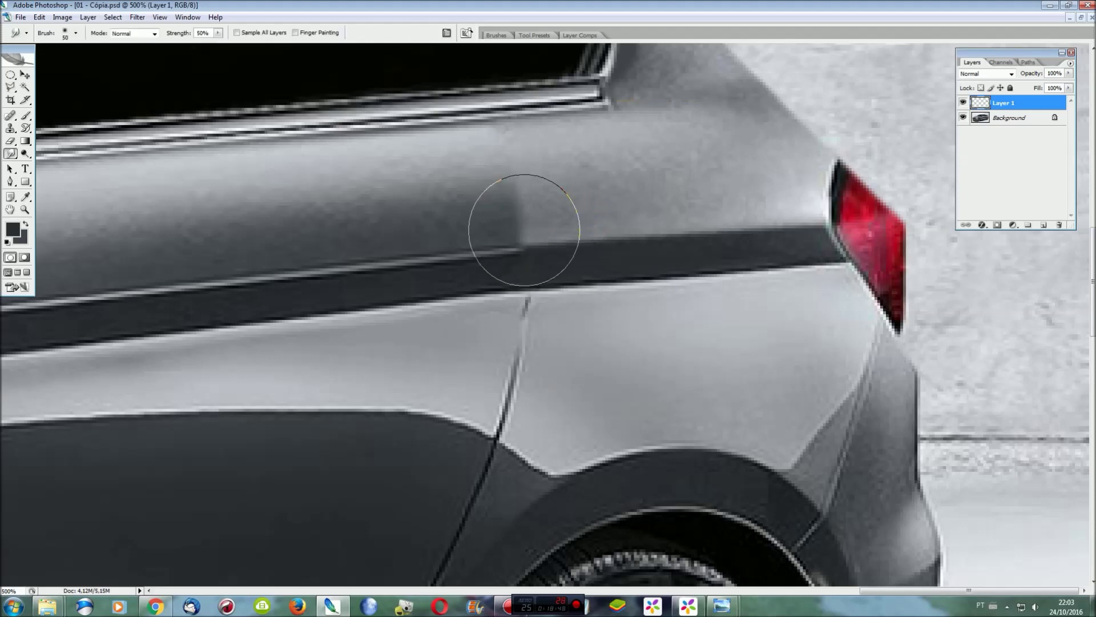
click(76, 33)
key(Return)
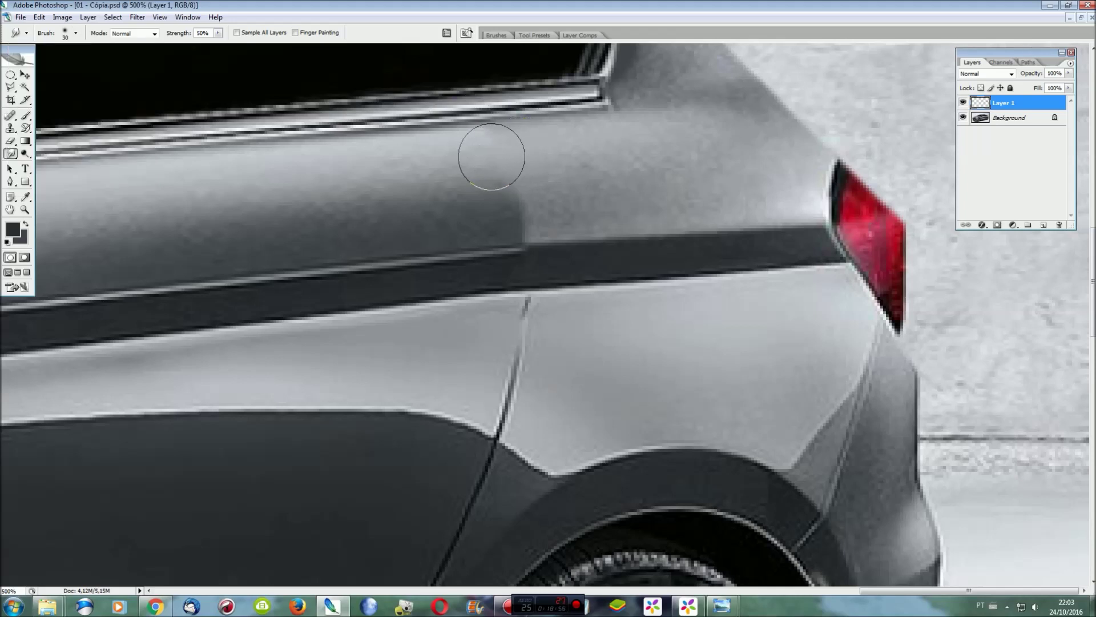
mouse_move(500, 218)
mouse_down()
mouse_move(464, 245)
mouse_move(449, 193)
mouse_move(400, 164)
mouse_move(452, 232)
mouse_move(485, 205)
mouse_move(444, 193)
mouse_move(496, 244)
mouse_up()
key(ctrl+e)
scroll(571, 234, down, 2)
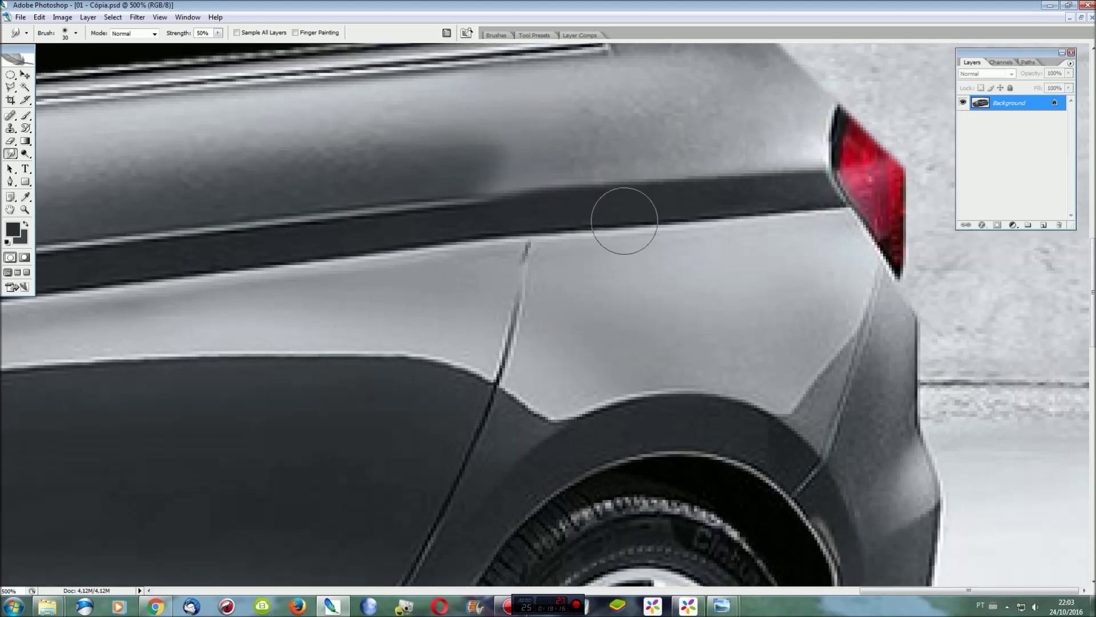
Step: Polygonal-lasso the thin highlight line on the door's dark band
drag(863, 591, 810, 591)
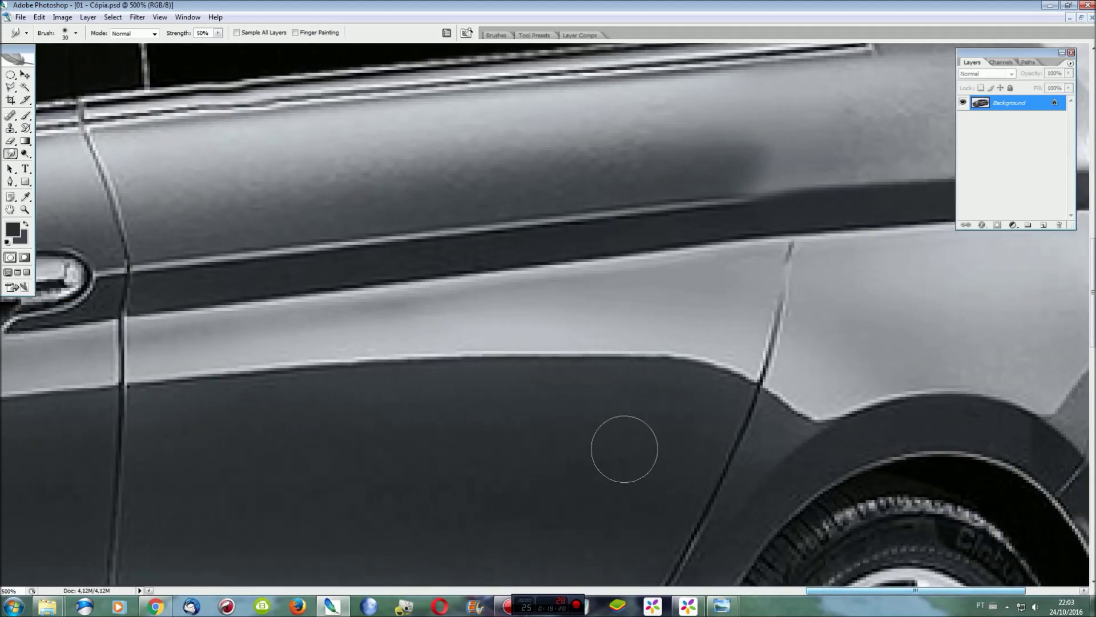
key(l)
click(148, 256)
click(149, 276)
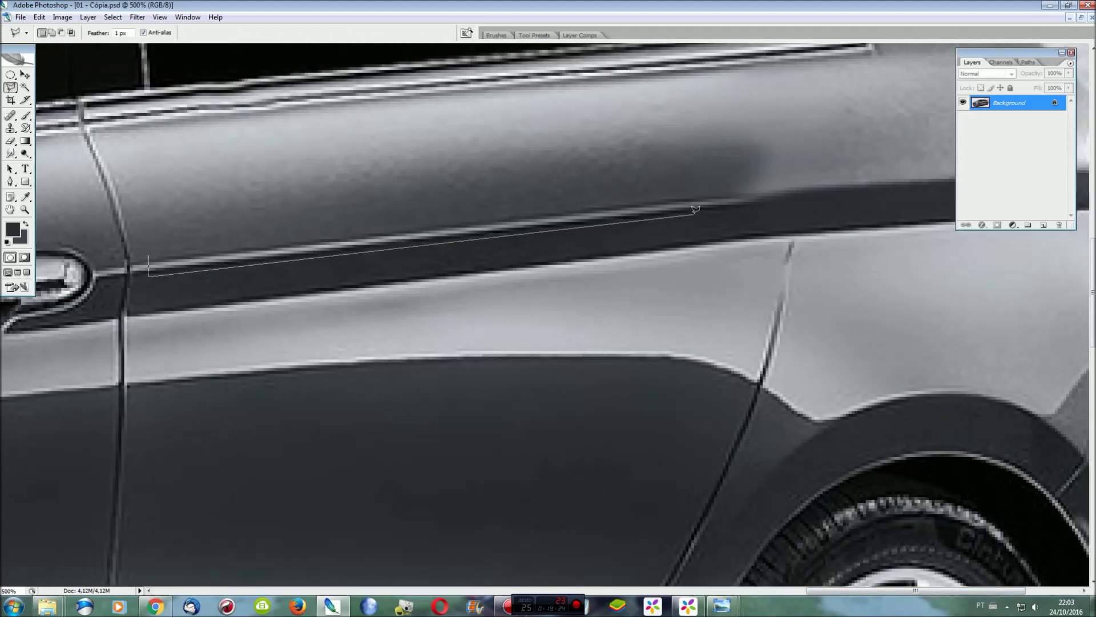
double_click(664, 189)
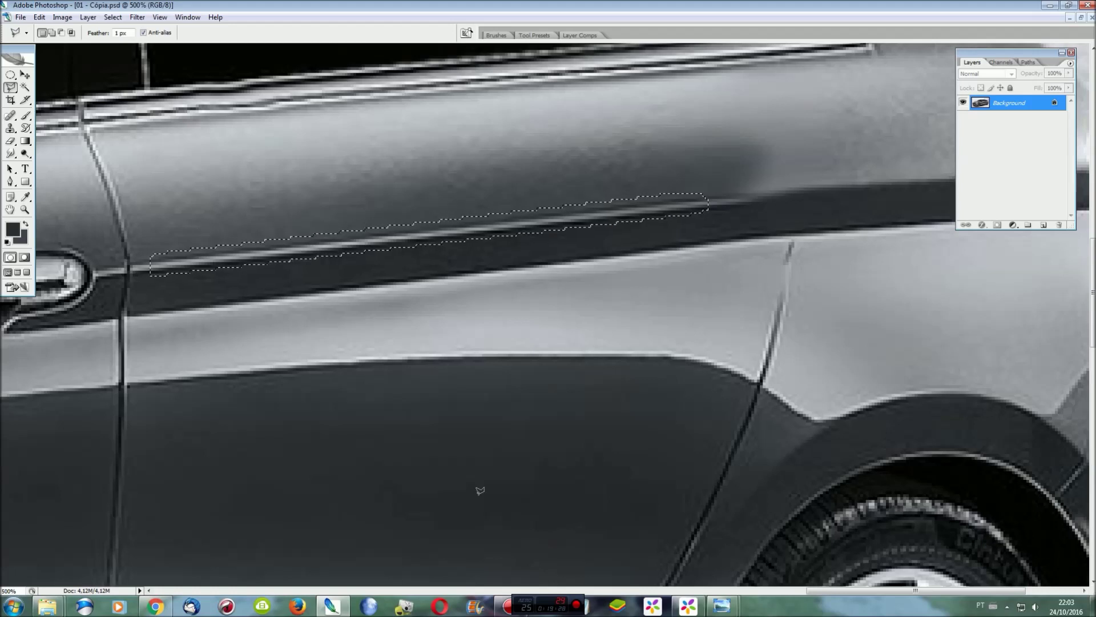
drag(844, 590, 911, 583)
Step: Copy the line to its own layer, stretch it to ~161% toward the taillight, and skew it
key(ctrl+j)
key(ctrl+t)
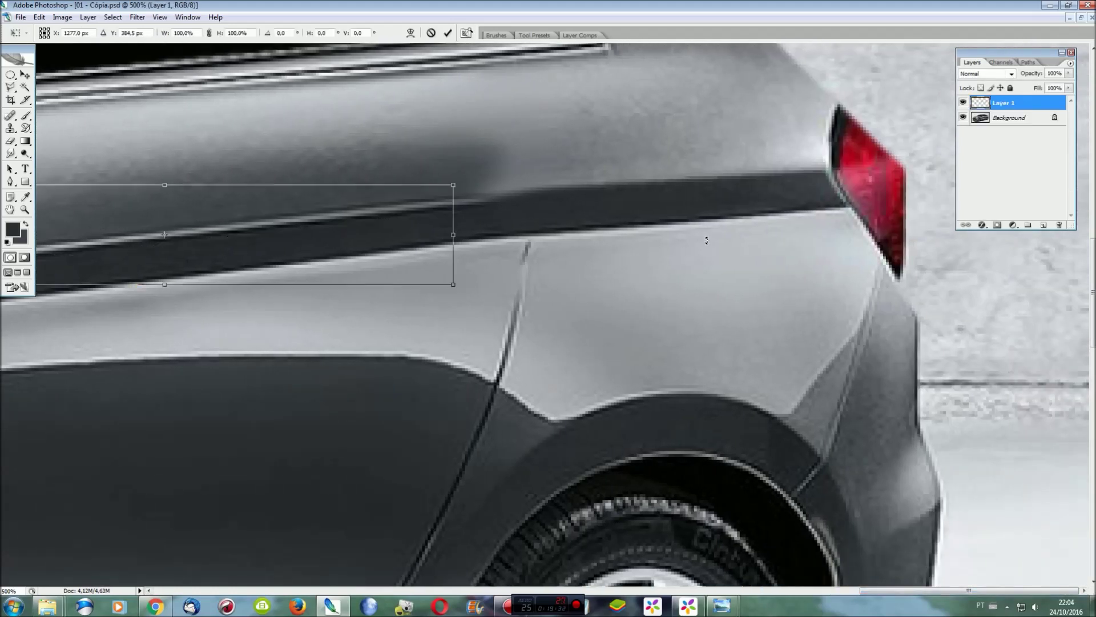
mouse_move(460, 231)
mouse_down()
mouse_move(812, 232)
mouse_move(813, 202)
mouse_up()
right_click(648, 237)
click(685, 293)
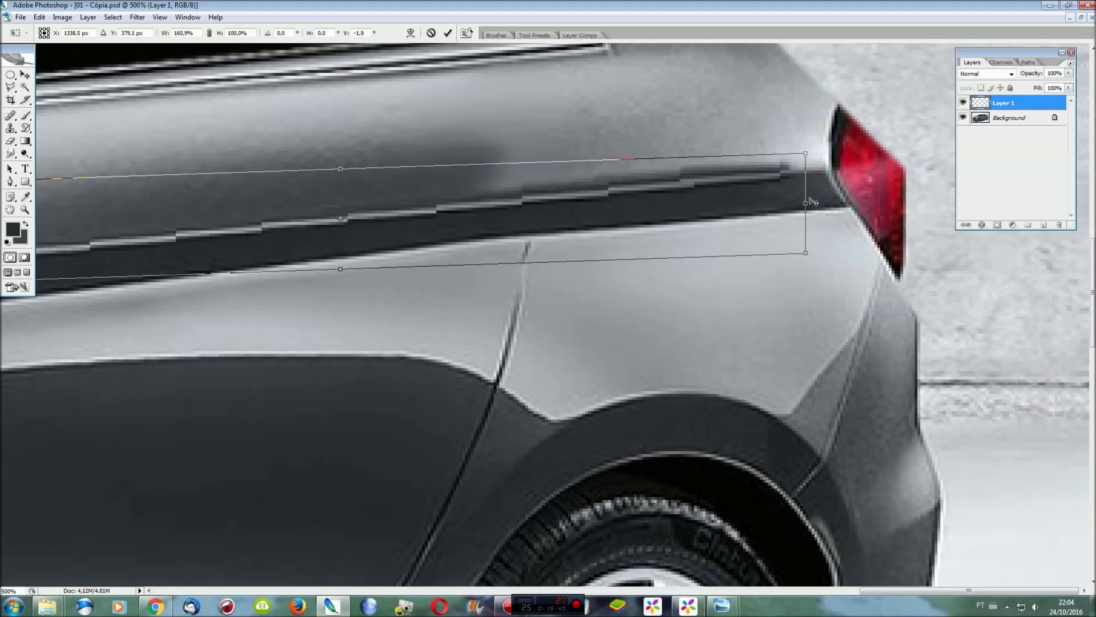
key(Return)
Step: Lasso the panel area above the line and fit the whole car on screen
key(l)
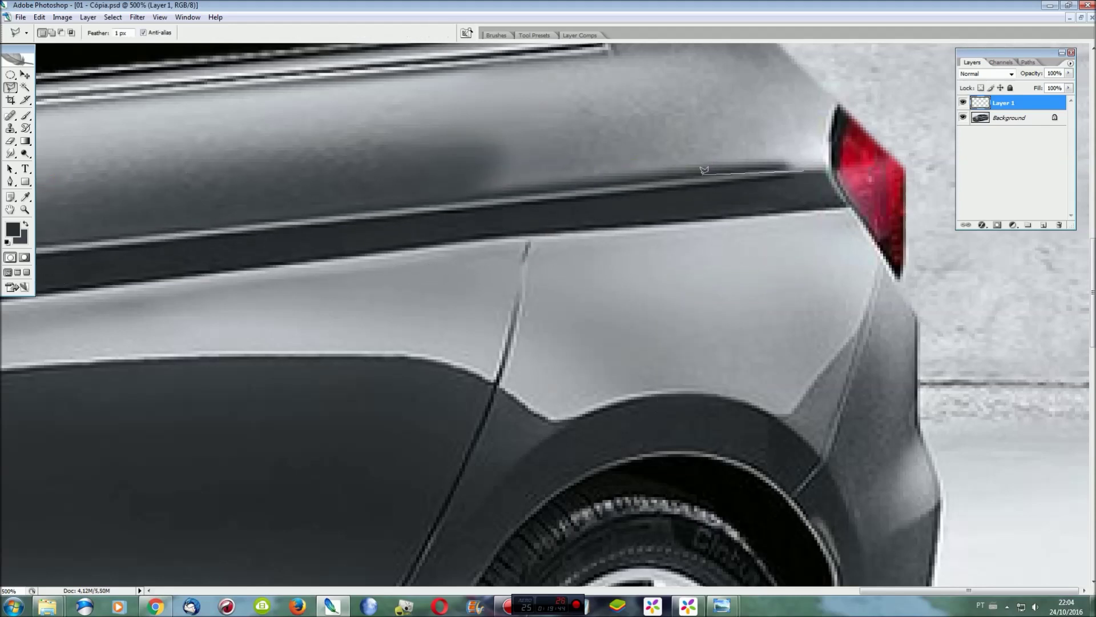
click(449, 194)
click(776, 111)
click(802, 171)
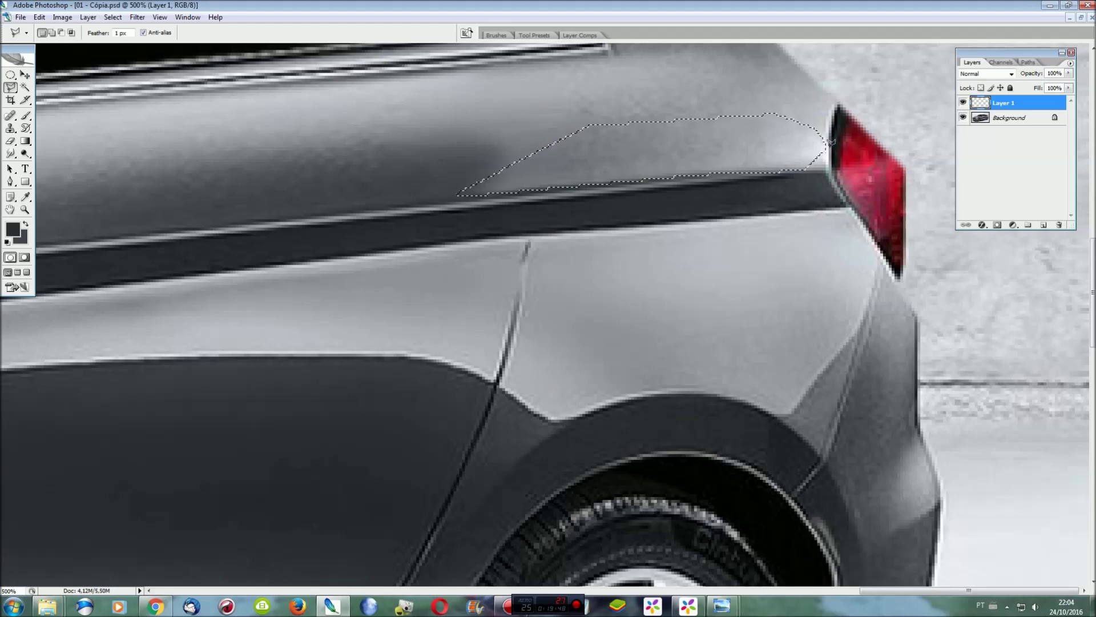
key(ctrl+0)
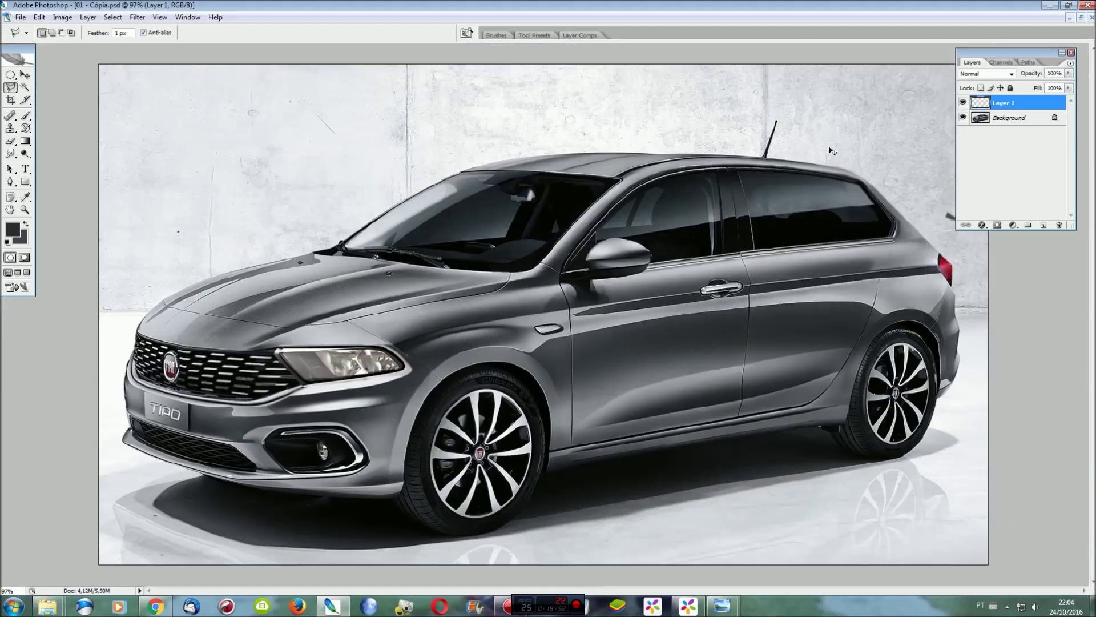
Step: Undo the last change, zoom in closely on the rear door, and hide the Layers panel
key(ctrl+z)
key(ctrl+plus)
key(ctrl+plus)
key(ctrl+plus)
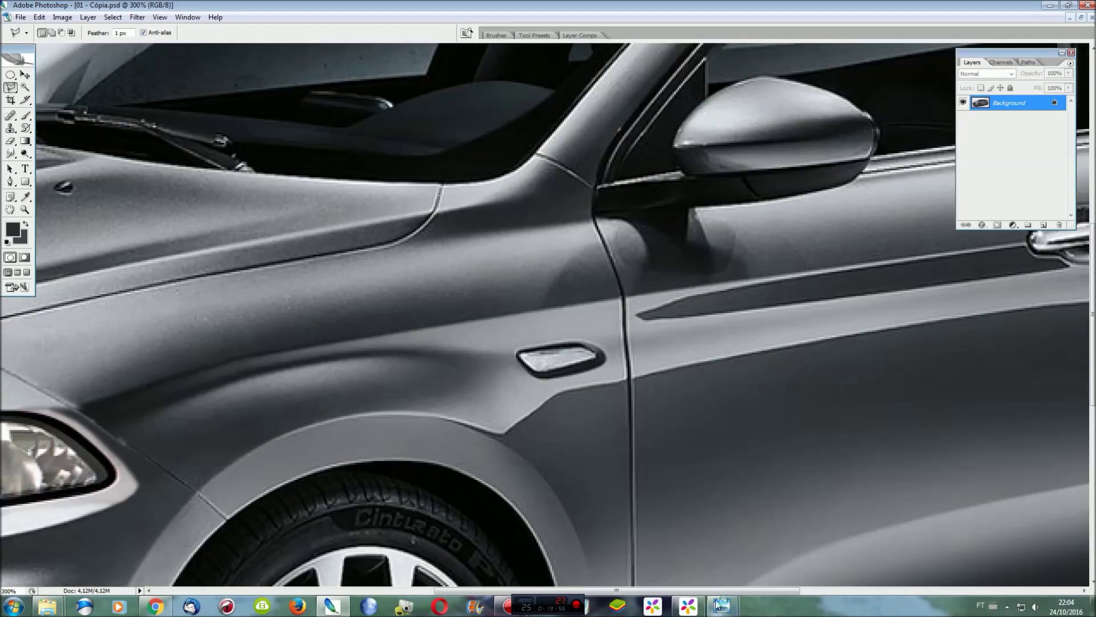
scroll(807, 574, right, 5)
scroll(742, 456, right, 5)
scroll(743, 457, up, 2)
key(ctrl+plus)
scroll(714, 444, down, 3)
scroll(709, 435, down, 3)
click(1071, 52)
key(ctrl+plus)
scroll(978, 204, down, 1)
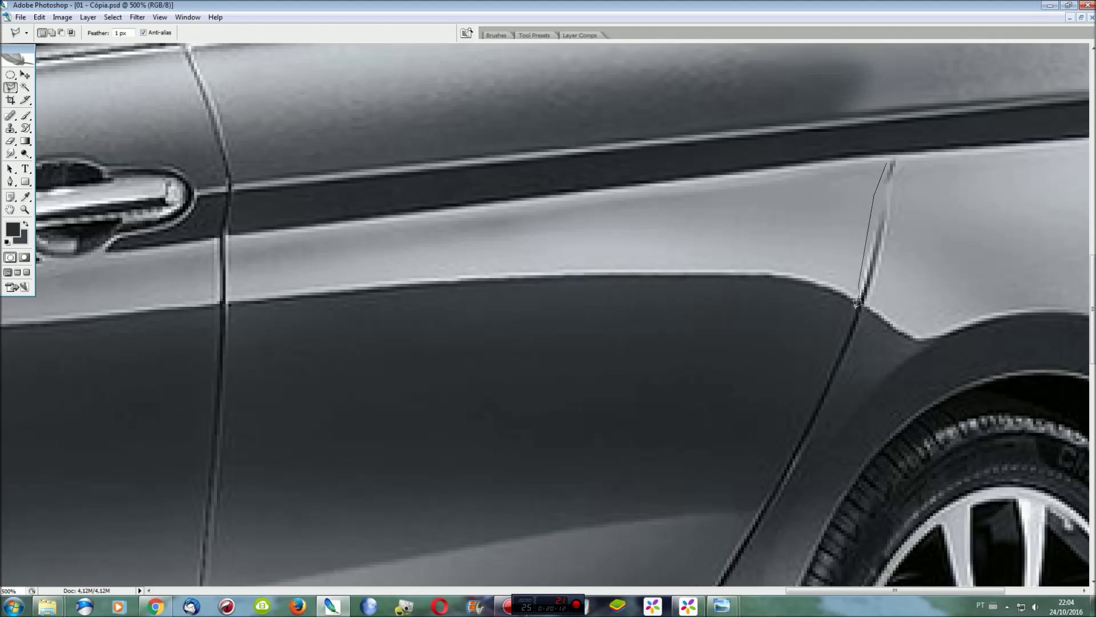
Step: Copy the lower rear seam area to a layer and warp it into a smoother curve
click(773, 279)
click(889, 163)
key(ctrl+j)
key(ctrl+t)
right_click(853, 227)
click(879, 314)
mouse_move(874, 312)
mouse_down()
mouse_move(879, 242)
mouse_move(895, 247)
mouse_move(900, 164)
mouse_up()
drag(896, 315, 874, 313)
key(Return)
Step: Show the Layers panel again and select the Background layer
key(l)
scroll(885, 301, down, 5)
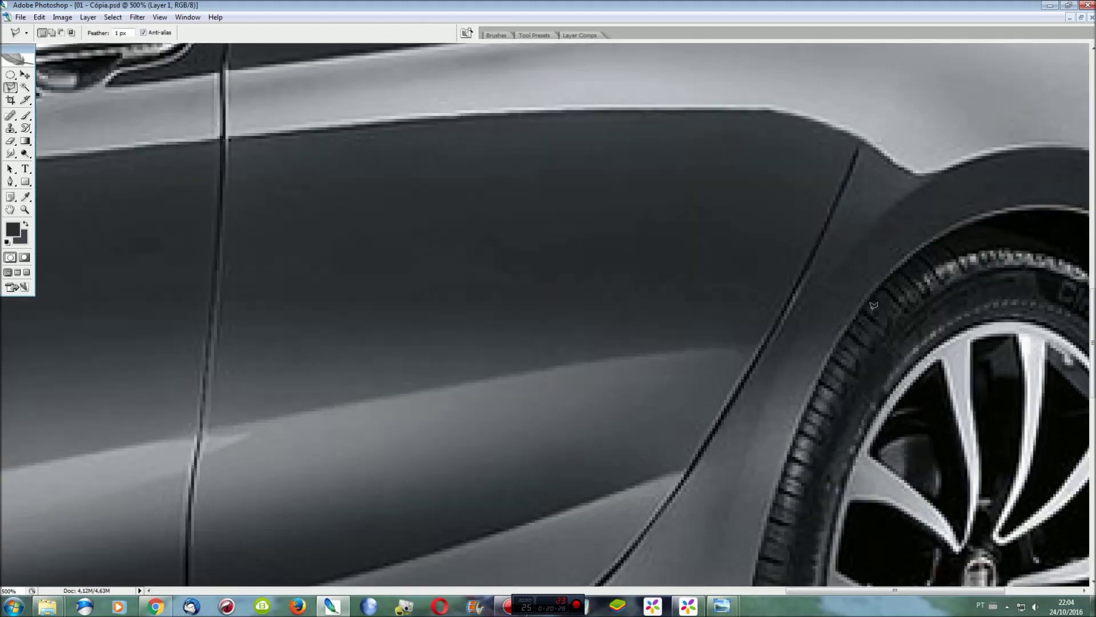
scroll(884, 301, down, 3)
key(F7)
click(1033, 116)
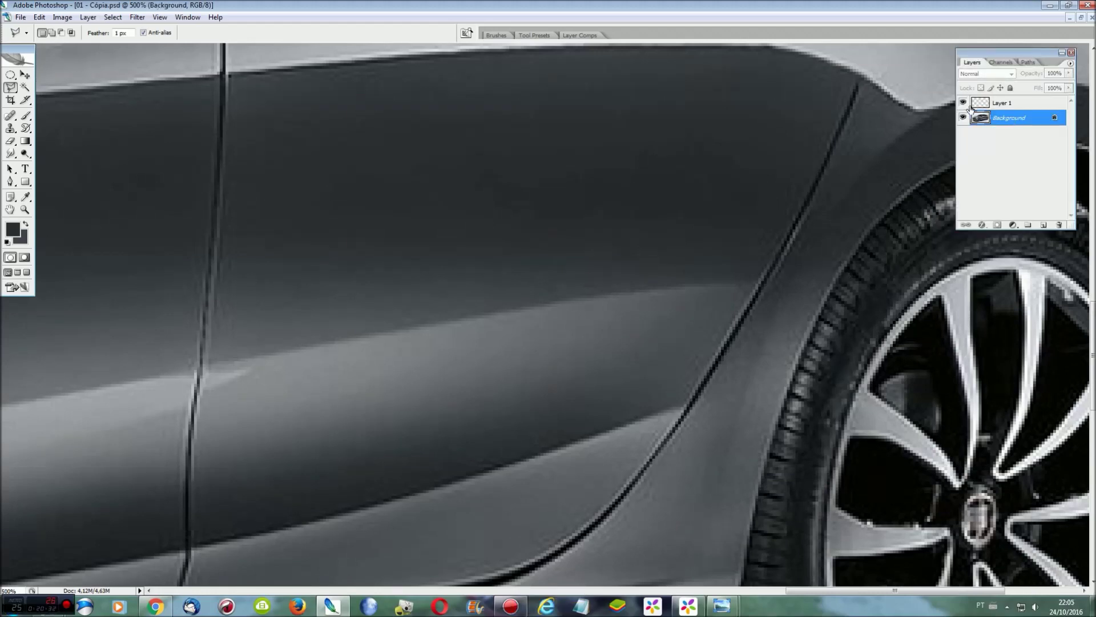
Step: Polygonal-lasso the lower end of the door seam
click(859, 68)
click(748, 289)
scroll(689, 58, up, 5)
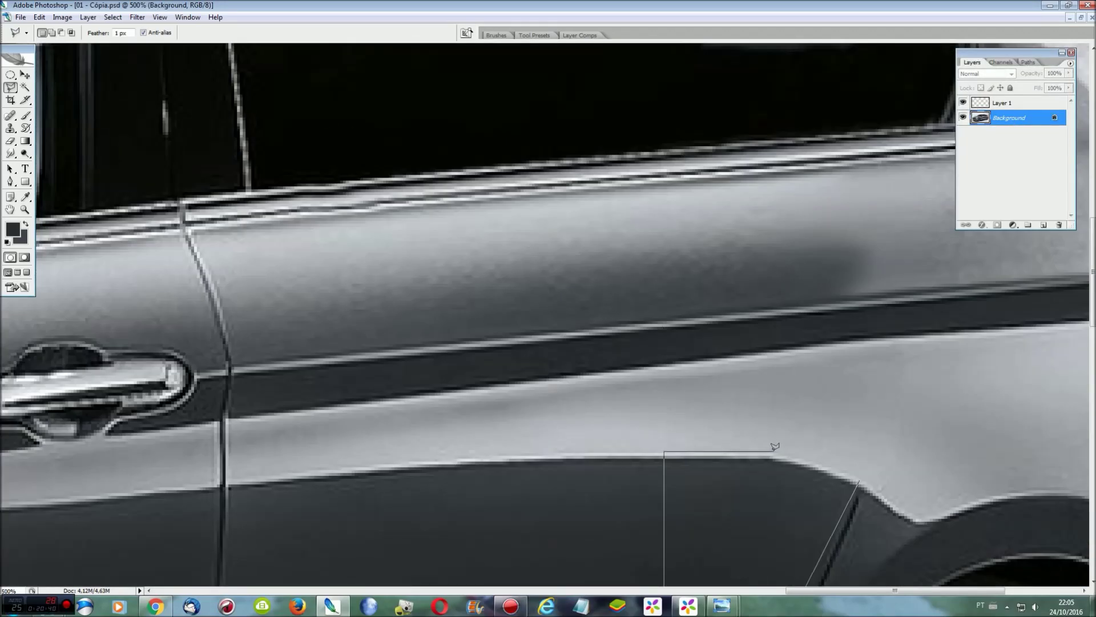
scroll(854, 471, down, 2)
scroll(854, 471, down, 2)
click(859, 207)
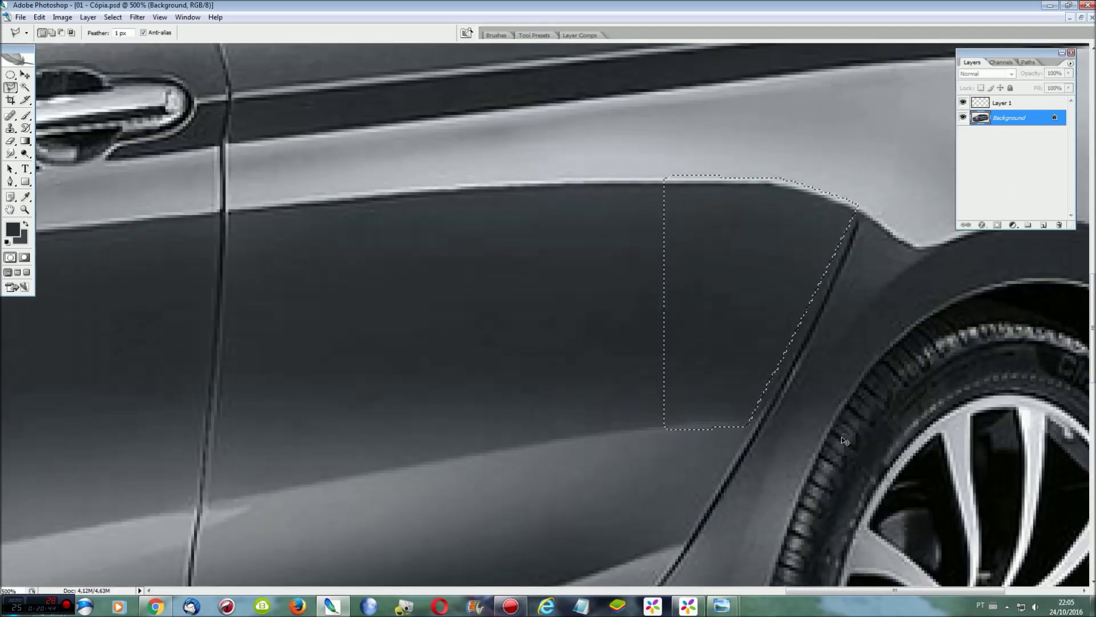
Step: Warp a copy of that area, bending its lower part and pulling the right side out
key(ctrl+j)
key(ctrl+t)
right_click(775, 296)
click(823, 389)
drag(780, 388, 802, 429)
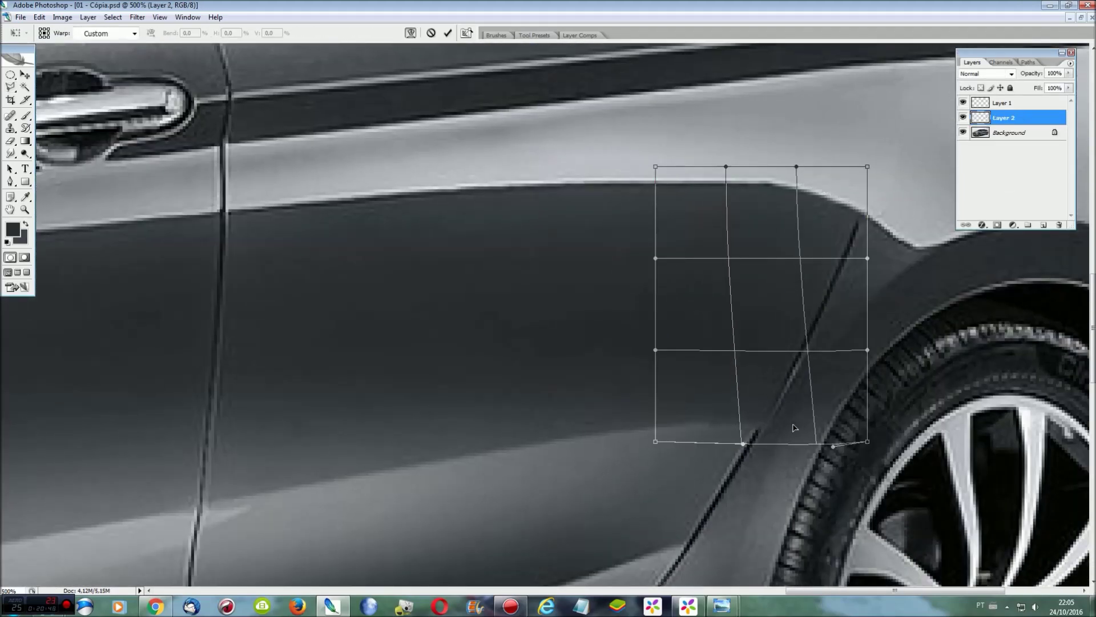
drag(839, 298, 895, 245)
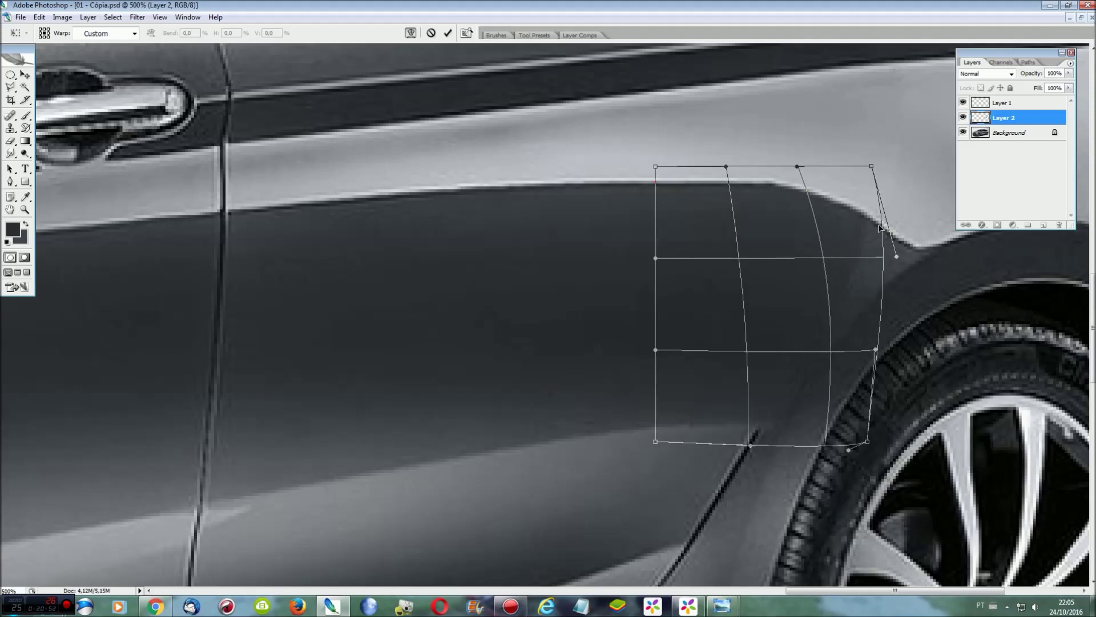
scroll(879, 229, down, 1)
scroll(629, 321, down, 2)
scroll(629, 321, down, 2)
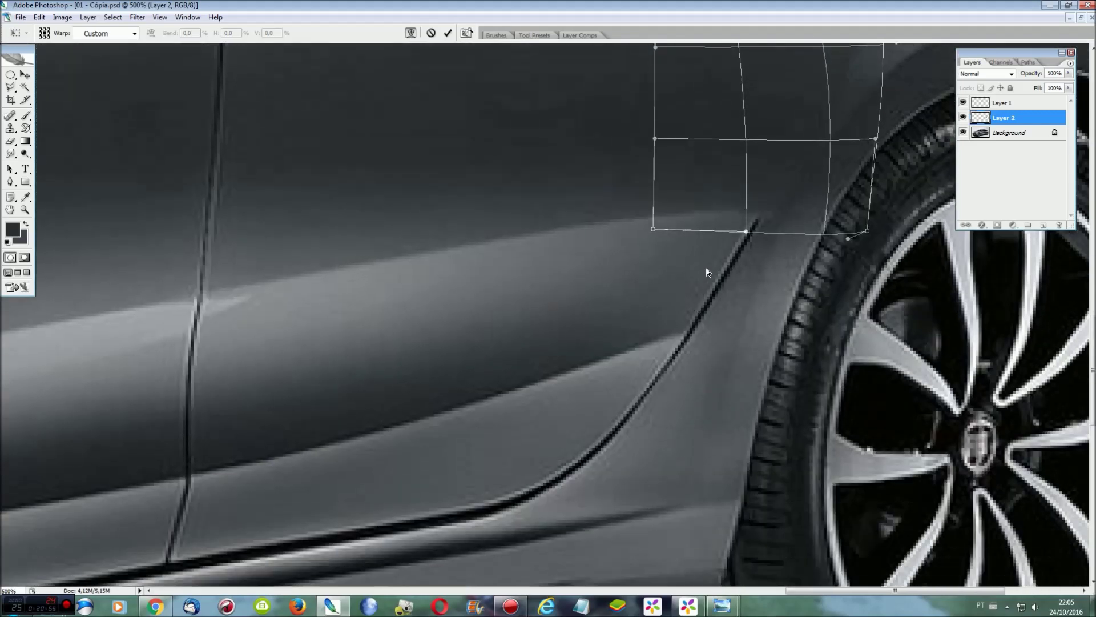
key(Return)
key(l)
Step: Reselect the Background layer and outline the seam area near the sill
click(1006, 134)
scroll(994, 148, down, 1)
click(755, 175)
click(680, 311)
click(583, 342)
click(750, 172)
Step: Warp a copy of the sill seam area, pulling its top-right corner to curve it
key(ctrl+j)
key(ctrl+t)
right_click(735, 232)
click(763, 317)
drag(706, 300, 728, 286)
drag(761, 166, 770, 196)
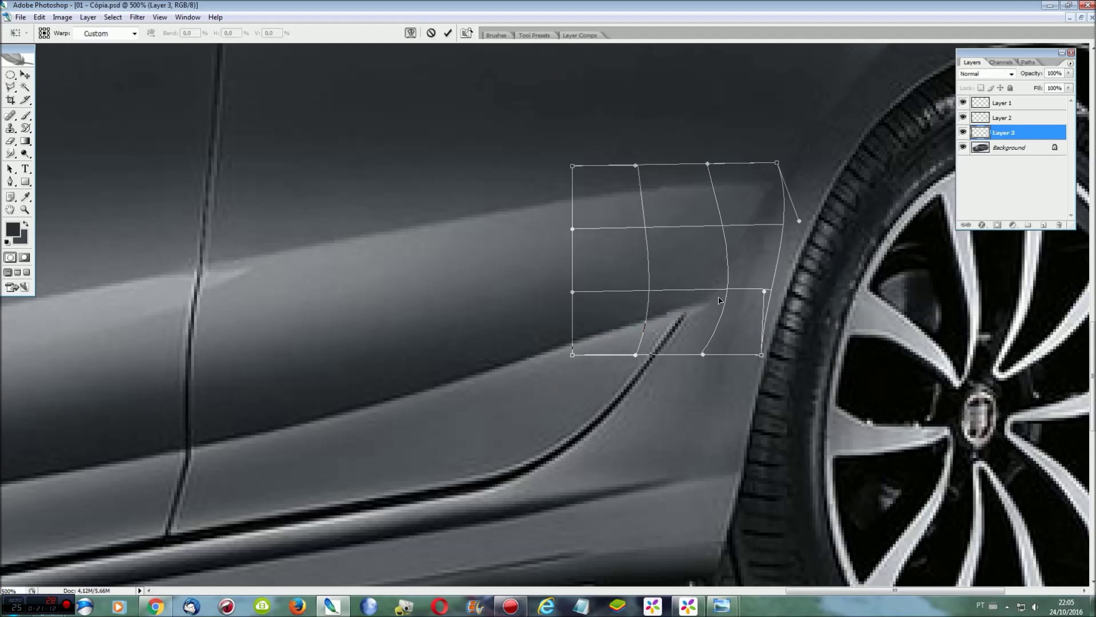
key(Return)
key(l)
Step: Back on the Background layer, outline the curved sill line
scroll(856, 251, down, 2)
click(1009, 149)
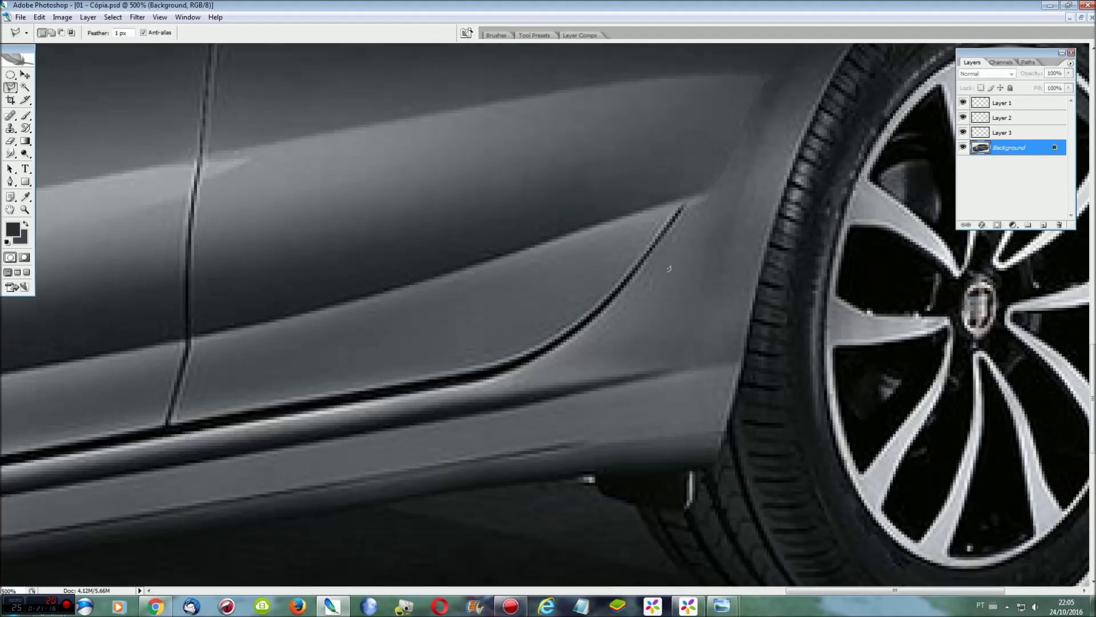
click(597, 302)
click(504, 245)
click(679, 204)
Step: Copy the curved sill line to a layer and warp it outward
key(ctrl+j)
key(ctrl+t)
right_click(643, 239)
click(667, 323)
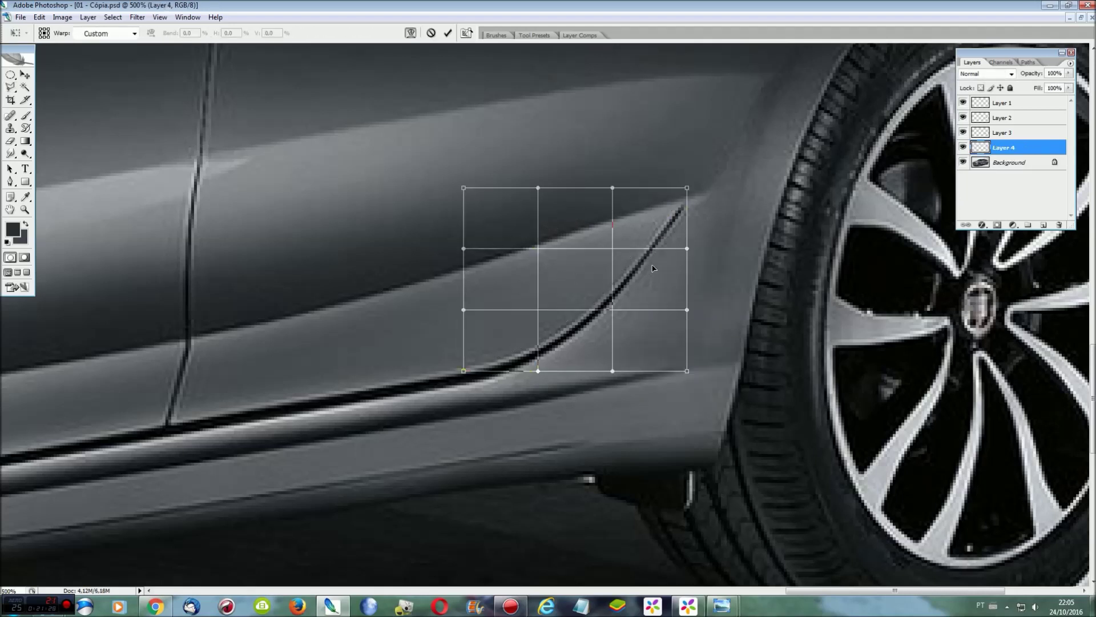
mouse_move(670, 230)
mouse_down()
mouse_move(622, 290)
mouse_move(604, 241)
mouse_up()
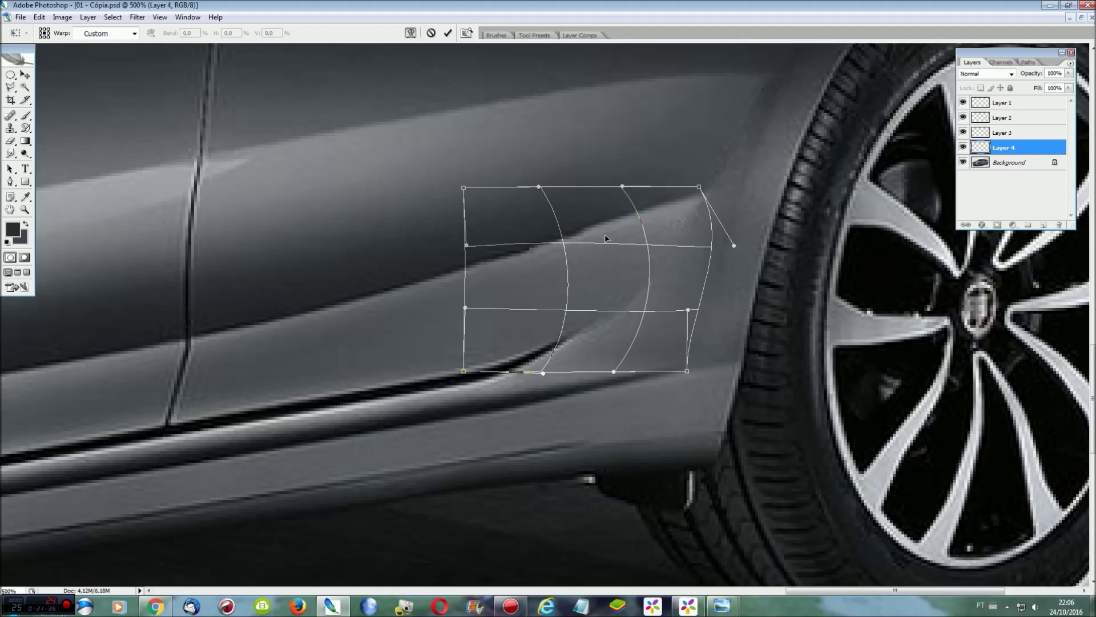
key(Return)
key(l)
Step: Stretch the warped patch slightly rearward, commit it, and merge all patch layers into Background
key(ctrl+t)
drag(687, 280, 719, 270)
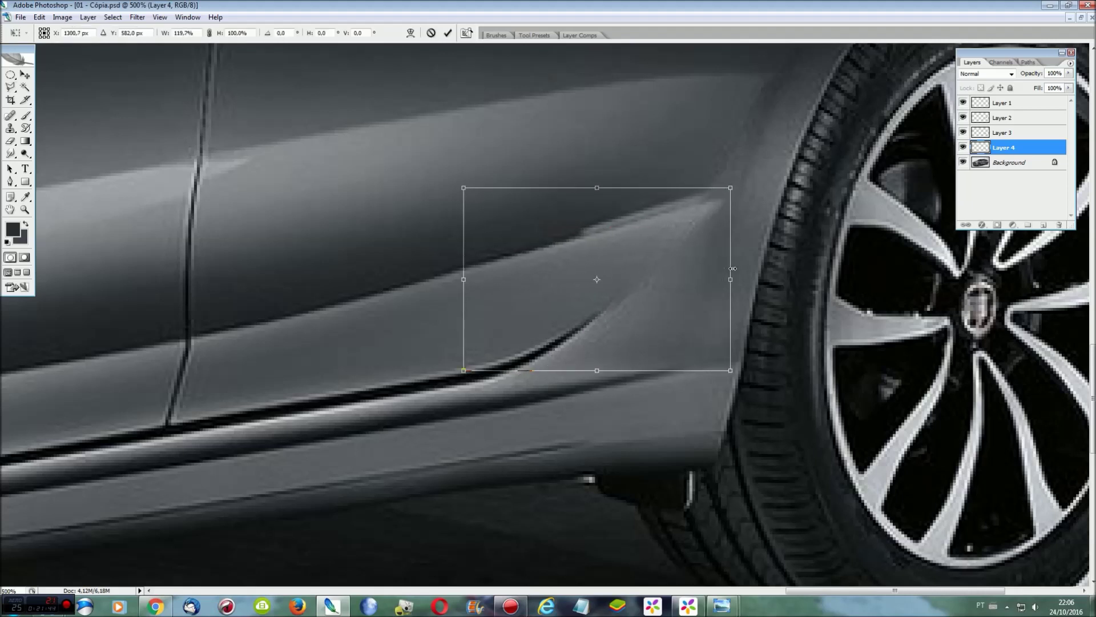
drag(719, 270, 729, 265)
right_click(663, 259)
click(680, 308)
key(Return)
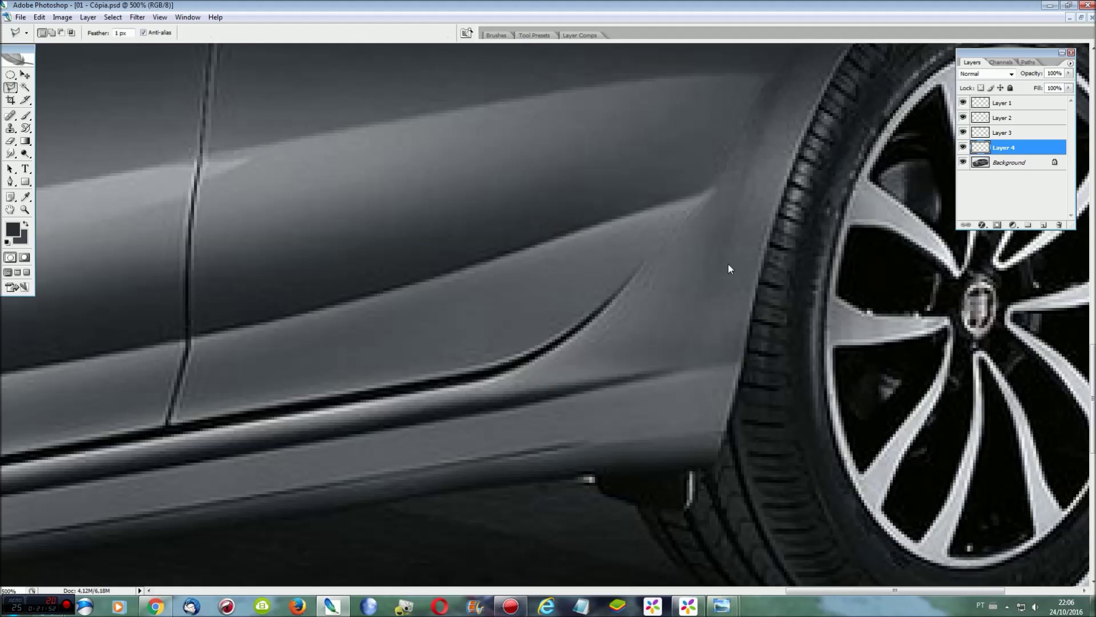
key(ctrl+shift+e)
scroll(575, 306, down, 1)
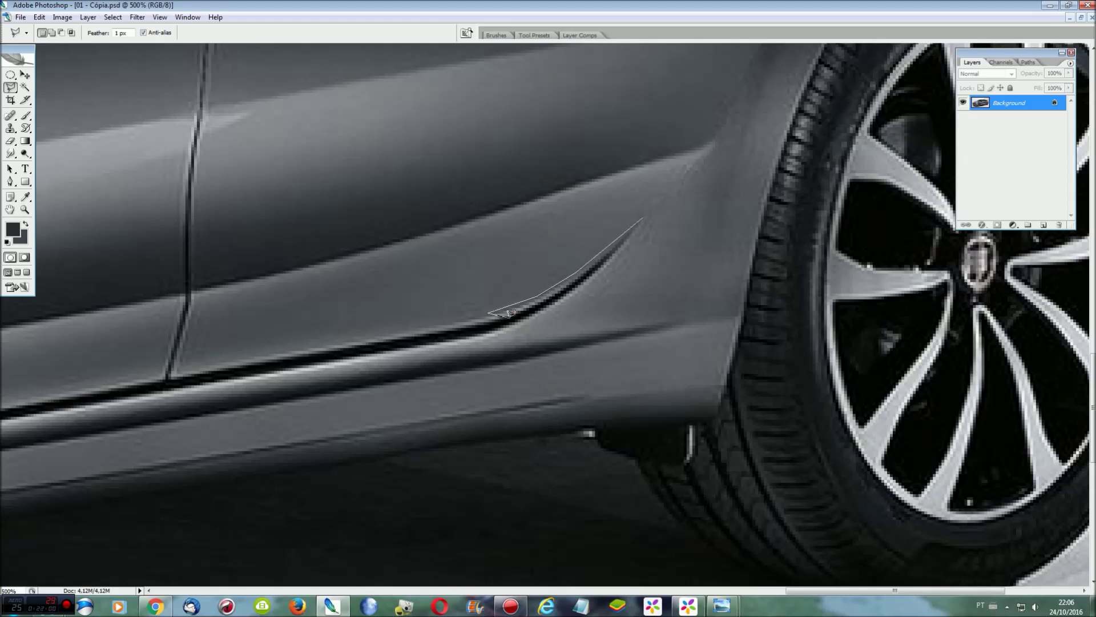
Step: Lasso the crease before the rear wheel, smudge it smooth, and deselect
click(530, 324)
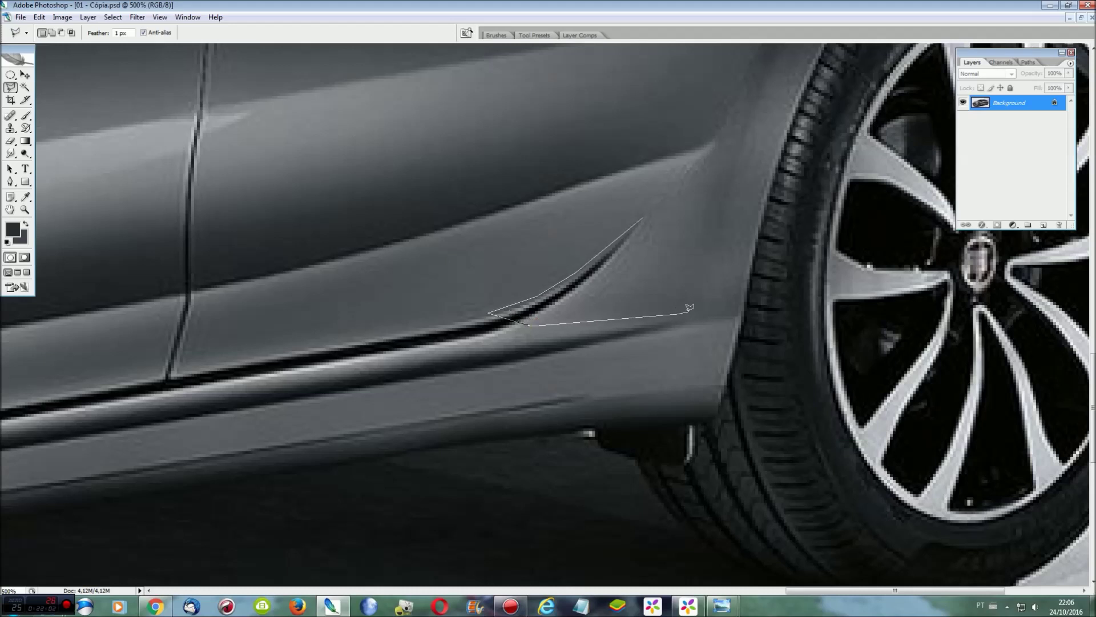
click(655, 207)
key(r)
drag(640, 227, 511, 312)
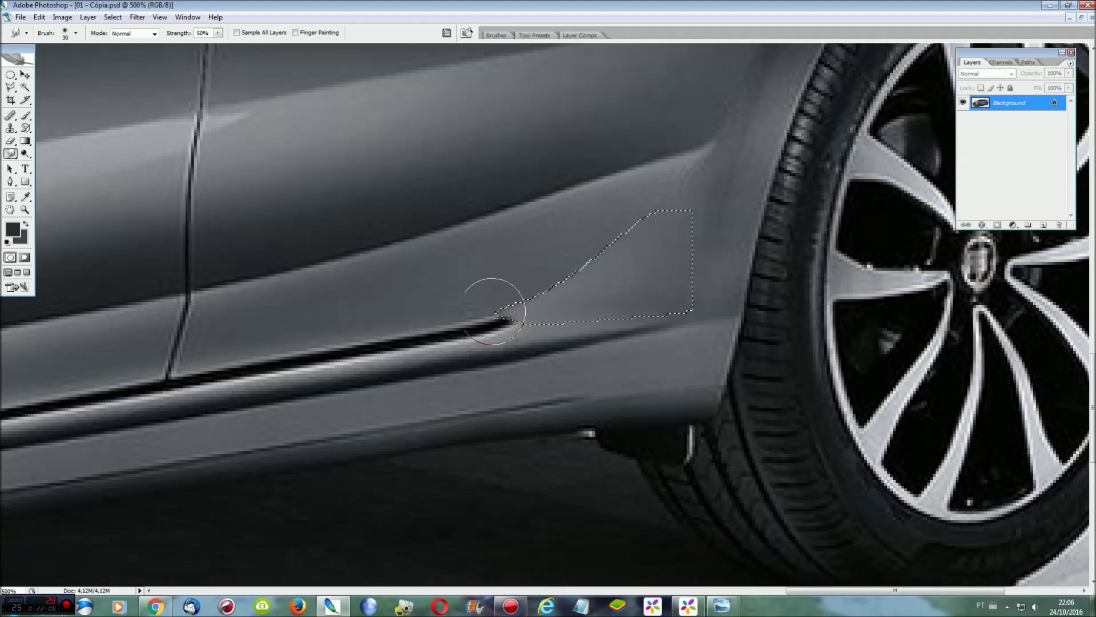
key(ctrl+d)
Step: Fit the car on screen, then zoom in past 300% on the side windows
key(ctrl+0)
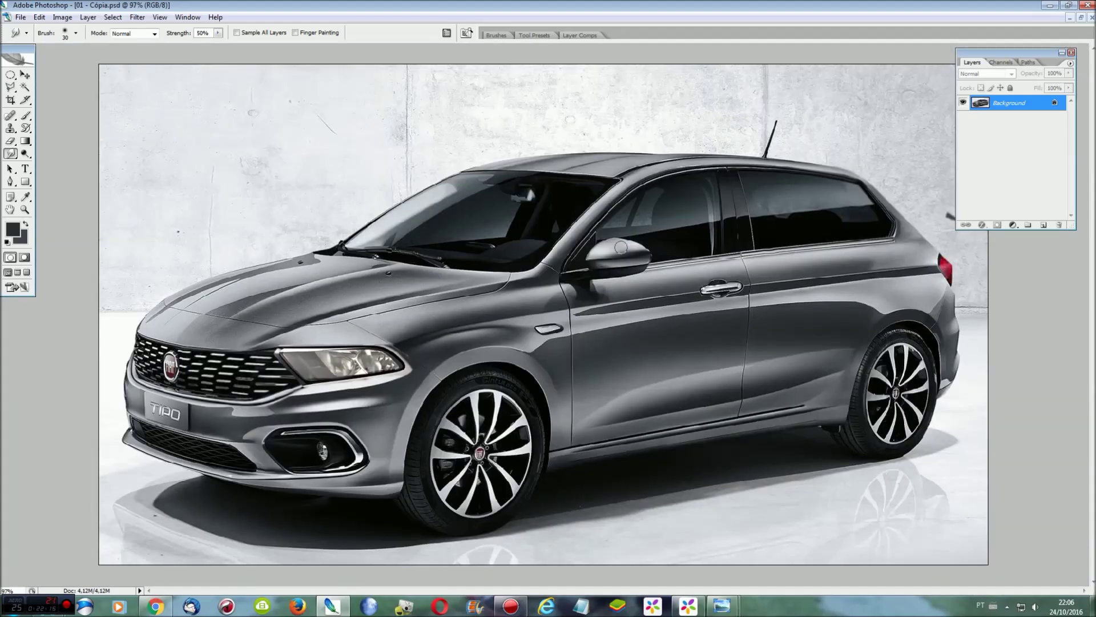
key(ctrl+plus)
key(ctrl+plus)
key(ctrl+plus)
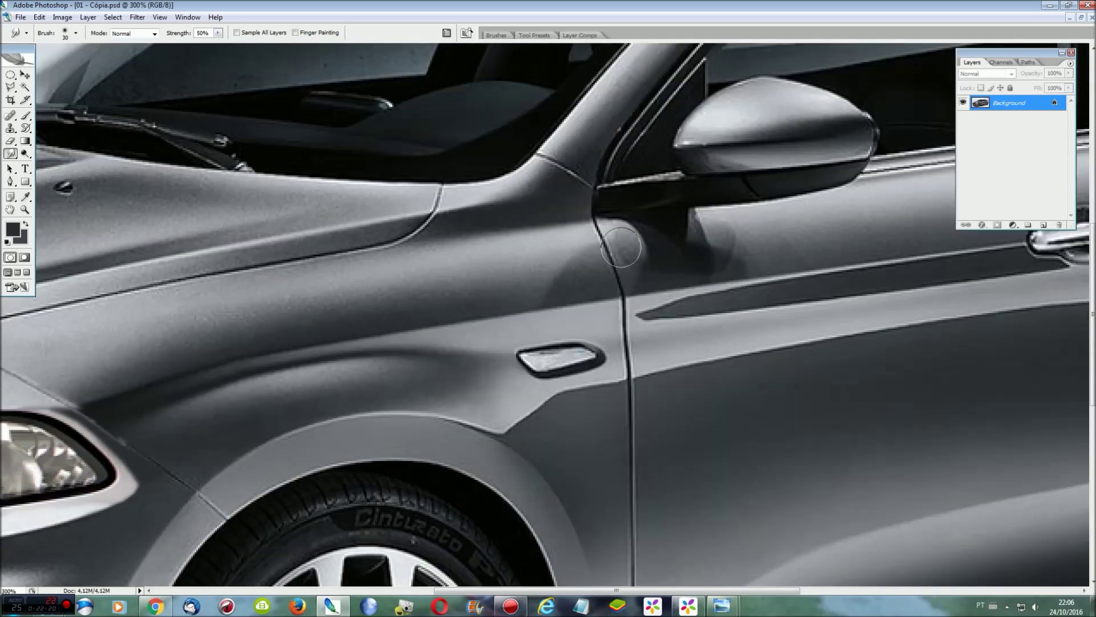
drag(748, 591, 883, 600)
scroll(548, 314, up, 5)
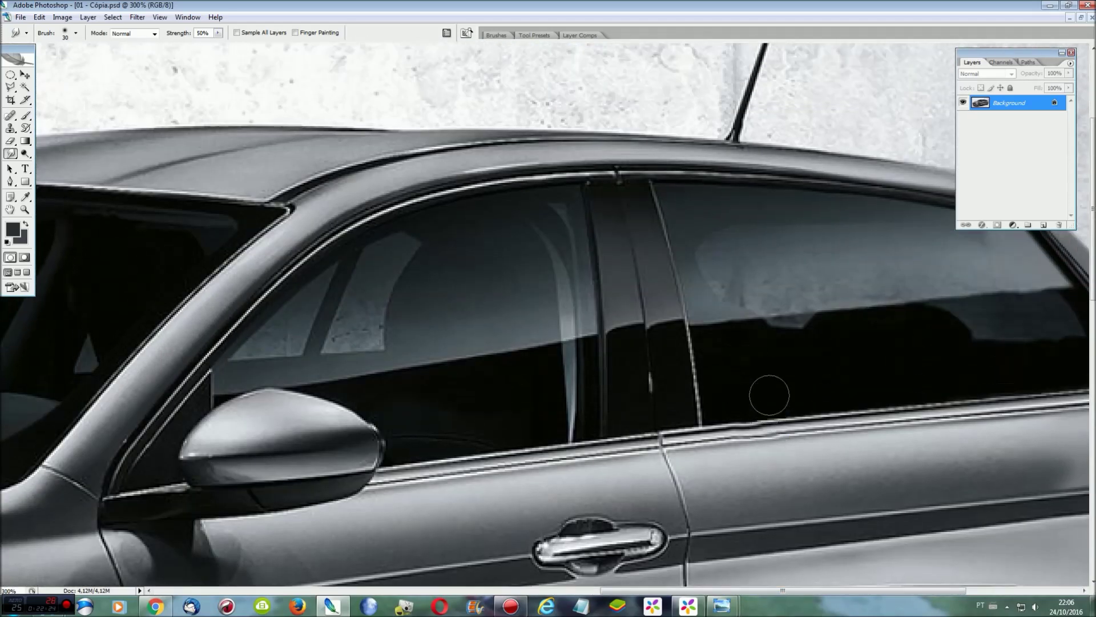
key(l)
key(ctrl+plus)
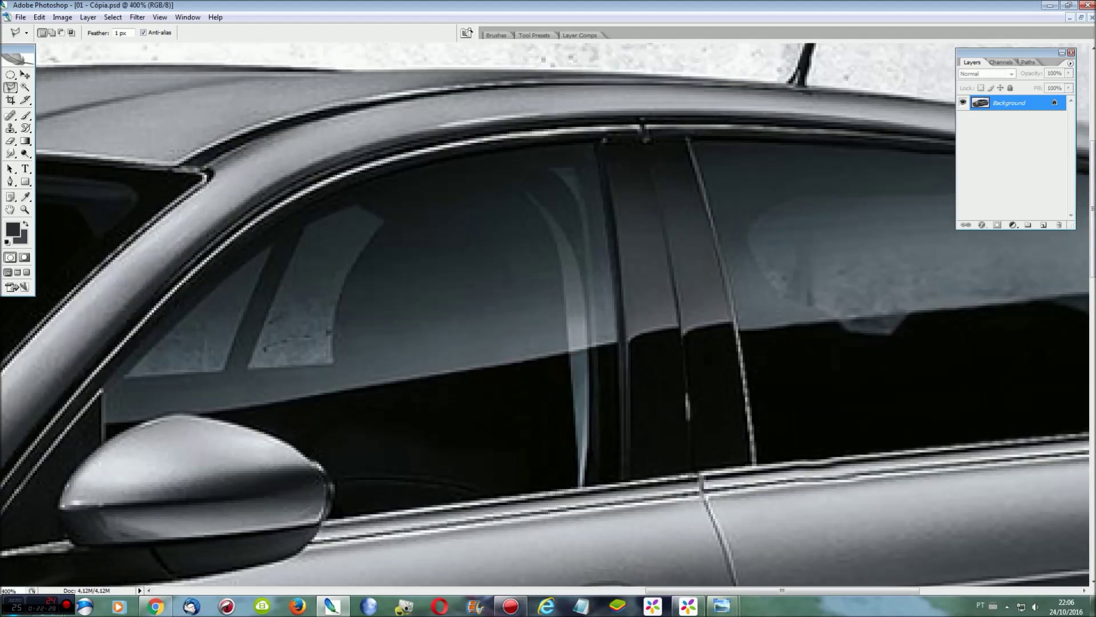
Step: Copy the front side-window reflection to a new layer and stretch it leftward to about 153% width
click(310, 224)
click(320, 212)
key(ctrl+j)
key(ctrl+t)
drag(232, 292, 196, 294)
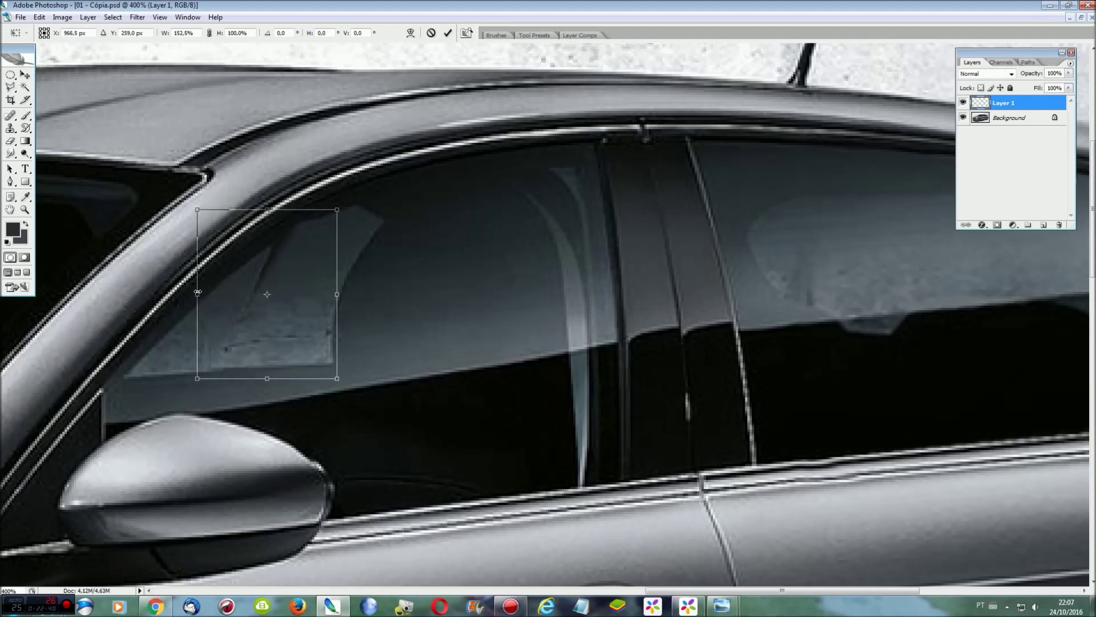
right_click(240, 284)
click(256, 335)
key(Return)
Step: Hide the copied reflection to compare, and outline an area of the front window
key(r)
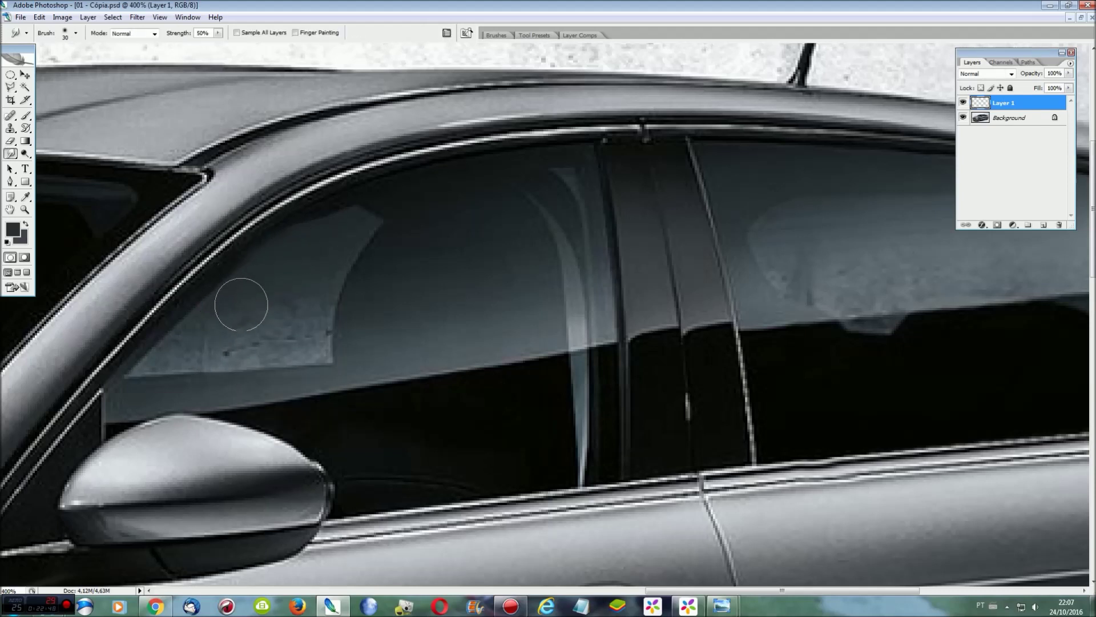
click(963, 103)
key(l)
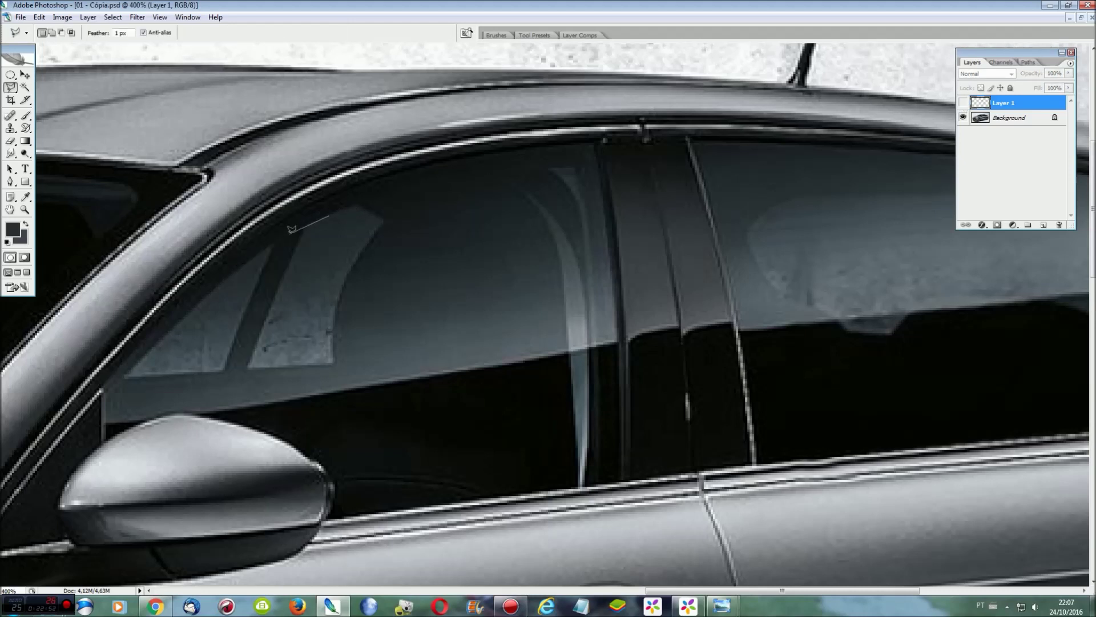
click(186, 266)
click(210, 201)
click(323, 166)
click(348, 183)
double_click(346, 201)
Step: Show the reflection layer again and merge it into the Background
click(963, 103)
key(ctrl+0)
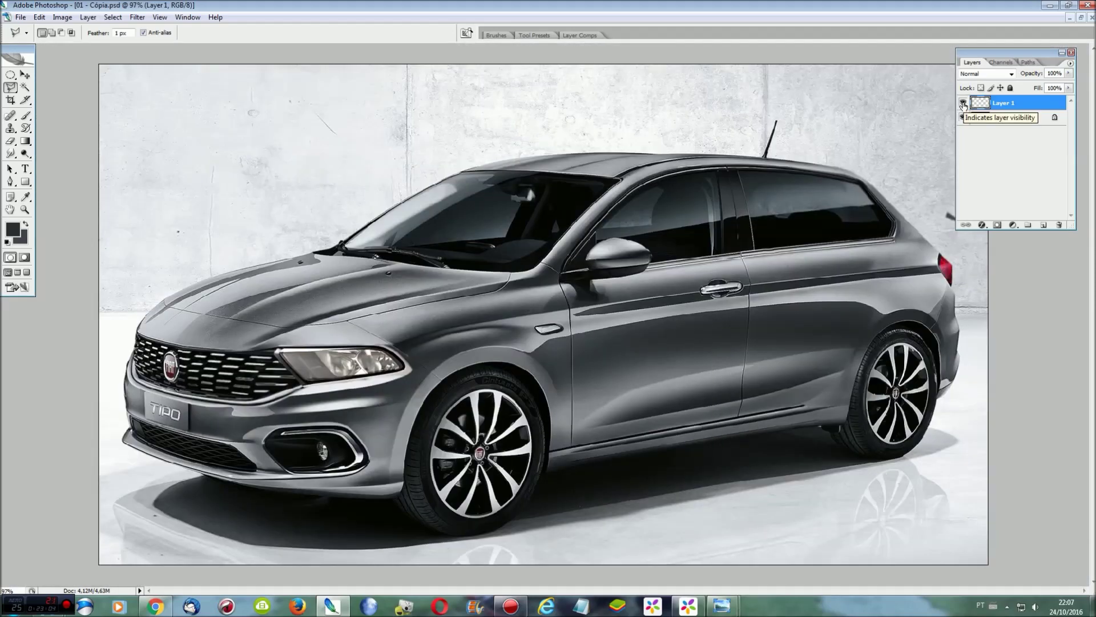
key(ctrl+e)
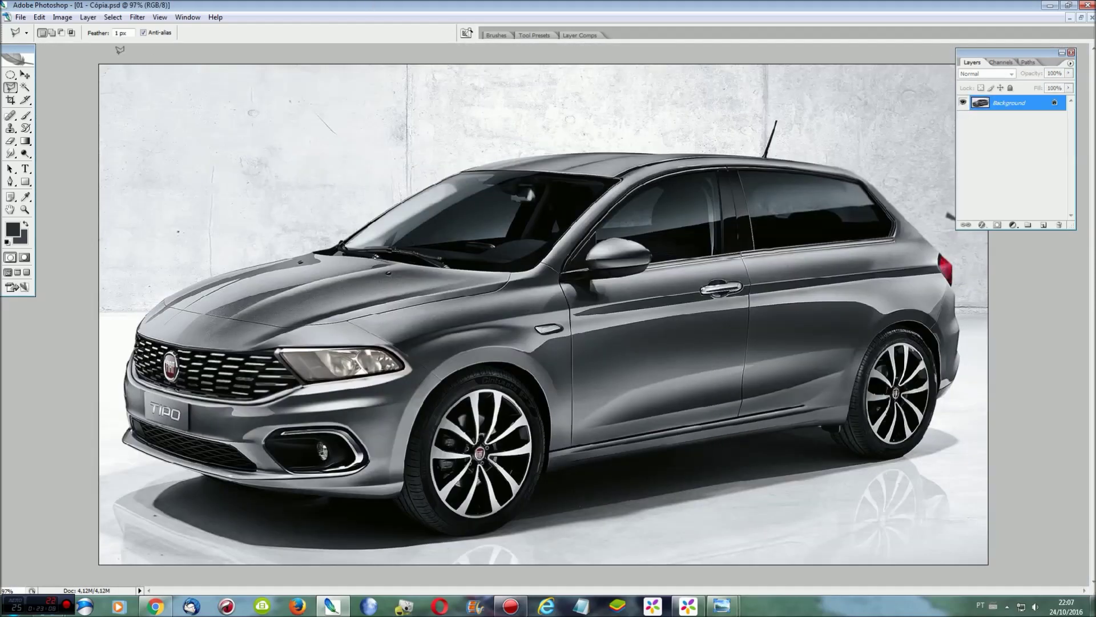
Step: Compare with Fiat-127_Diesel_1981.jpg and 02 - Cópia.jpg, then return to 01 - Cópia.psd
click(187, 18)
click(226, 277)
click(188, 17)
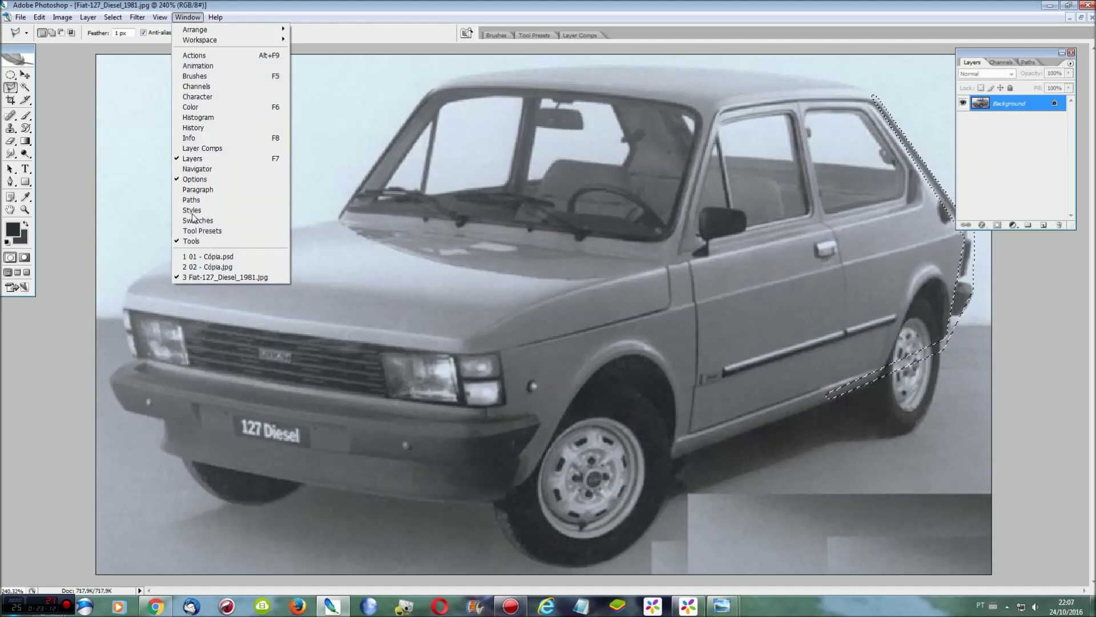
click(207, 267)
click(188, 17)
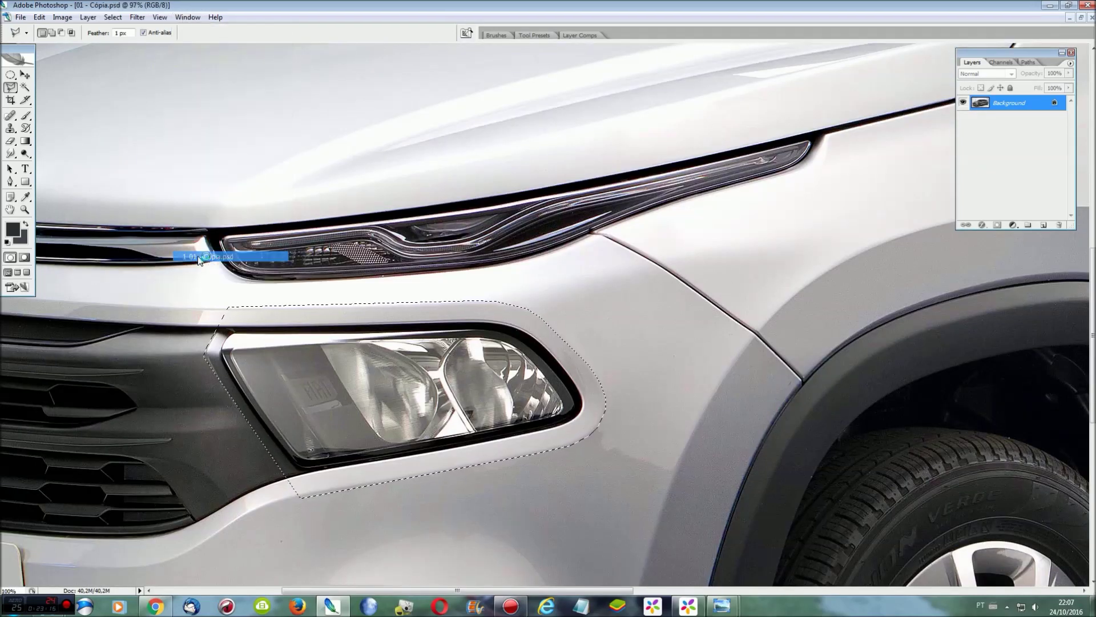
click(200, 258)
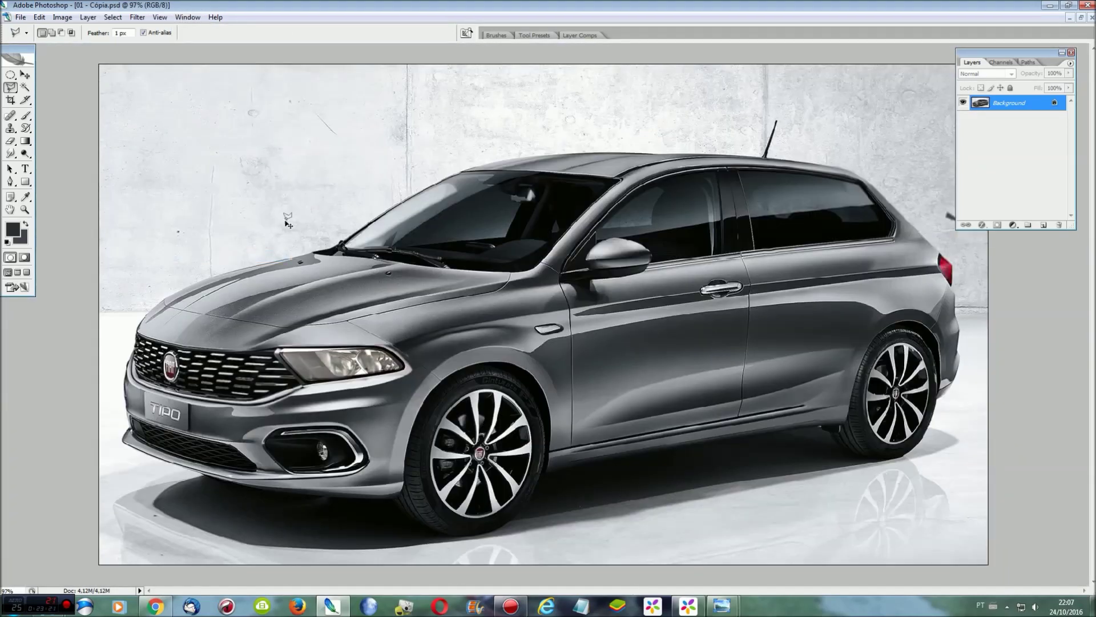
Step: Trace a polygonal selection around the Tipo's headlight at 300% zoom
key(ctrl+plus)
key(ctrl+plus)
key(ctrl+plus)
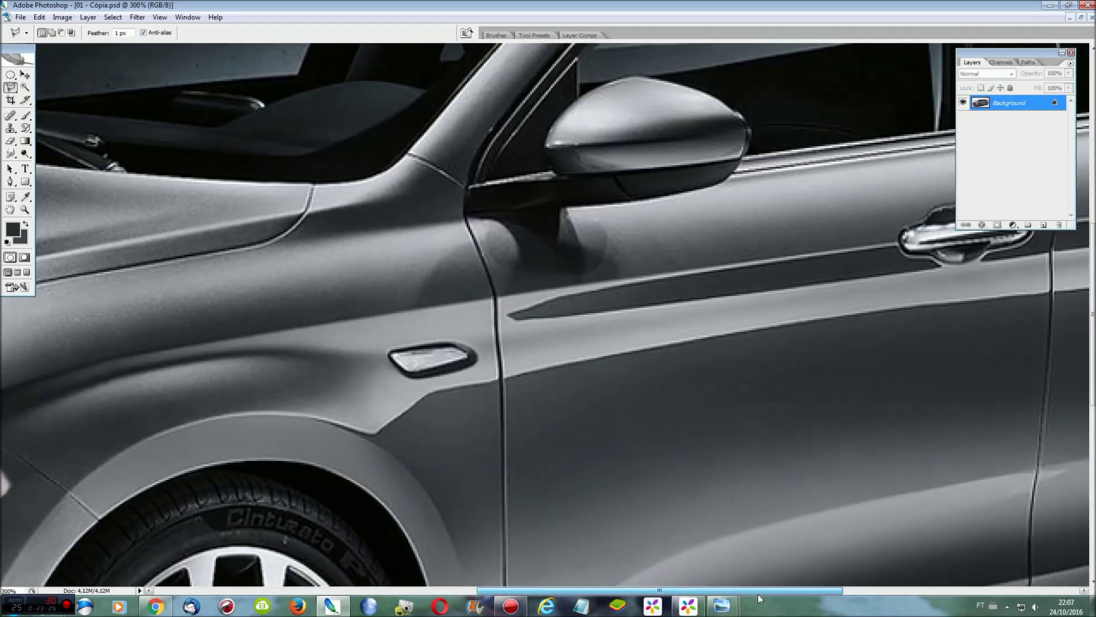
drag(759, 592, 516, 592)
scroll(561, 368, down, 3)
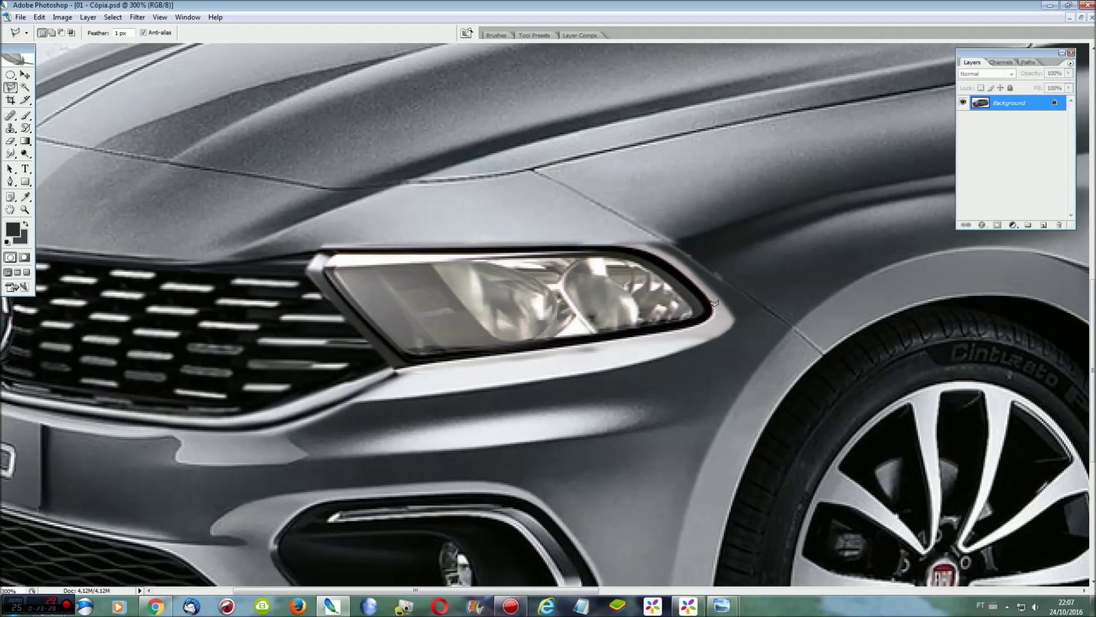
click(610, 245)
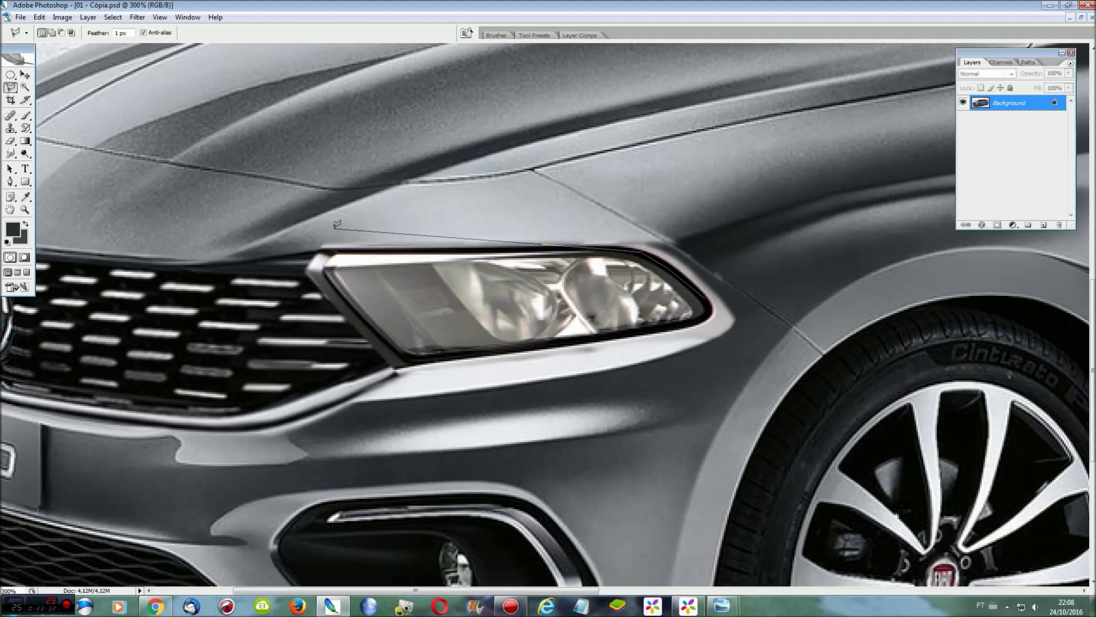
click(305, 264)
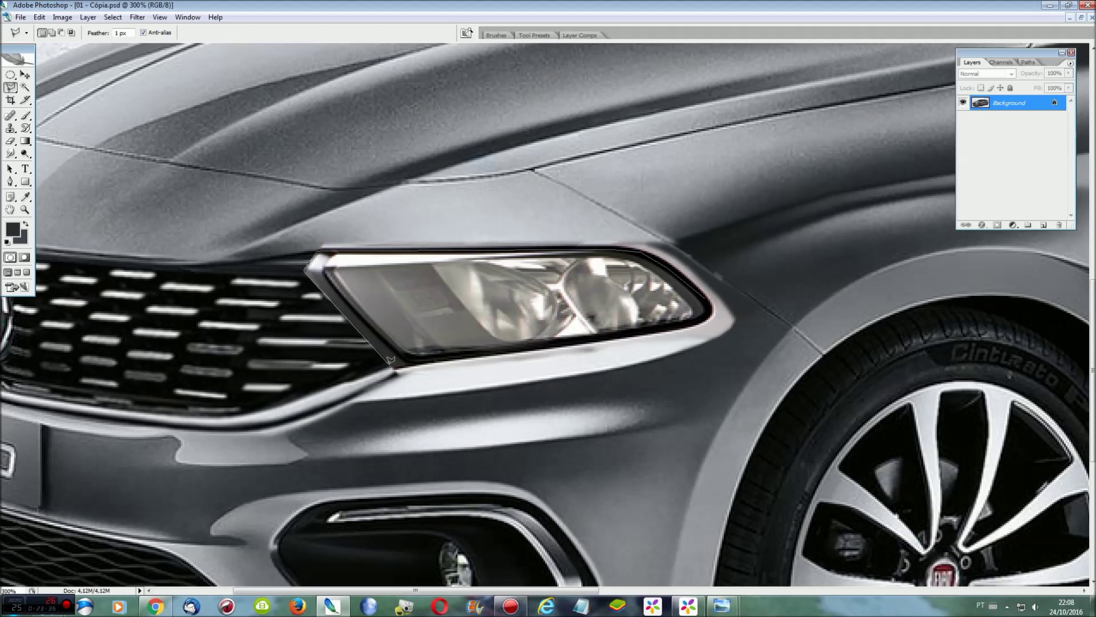
click(394, 361)
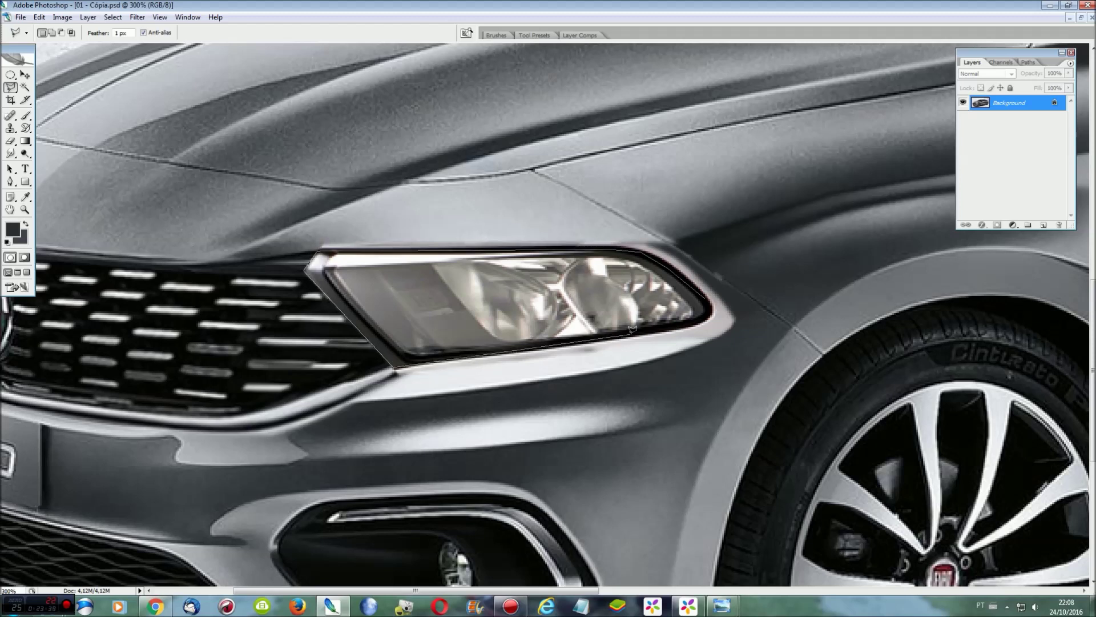
click(711, 301)
key(ctrl+0)
click(88, 18)
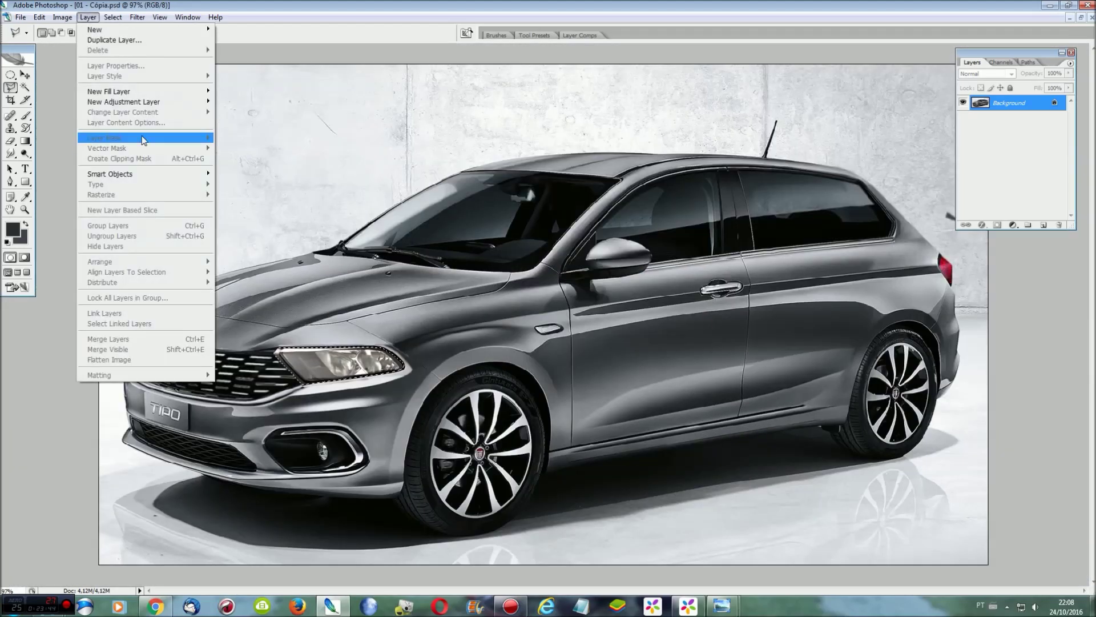
Step: Try a Levels adjustment darkening the headlight's midtones, then discard it
click(228, 103)
key(Return)
mouse_move(153, 170)
mouse_down()
mouse_move(204, 170)
mouse_move(190, 170)
mouse_up()
click(266, 98)
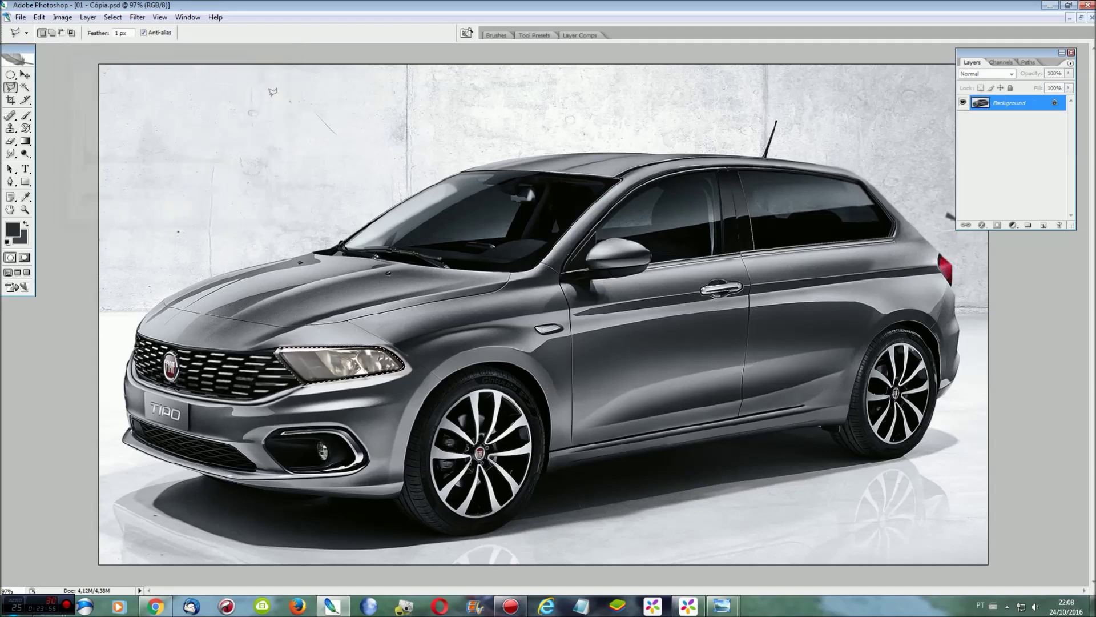
Step: Darken the headlight with a Levels midtone of 0.41 and merge it into the image
click(87, 17)
click(232, 100)
click(632, 179)
drag(153, 170, 197, 171)
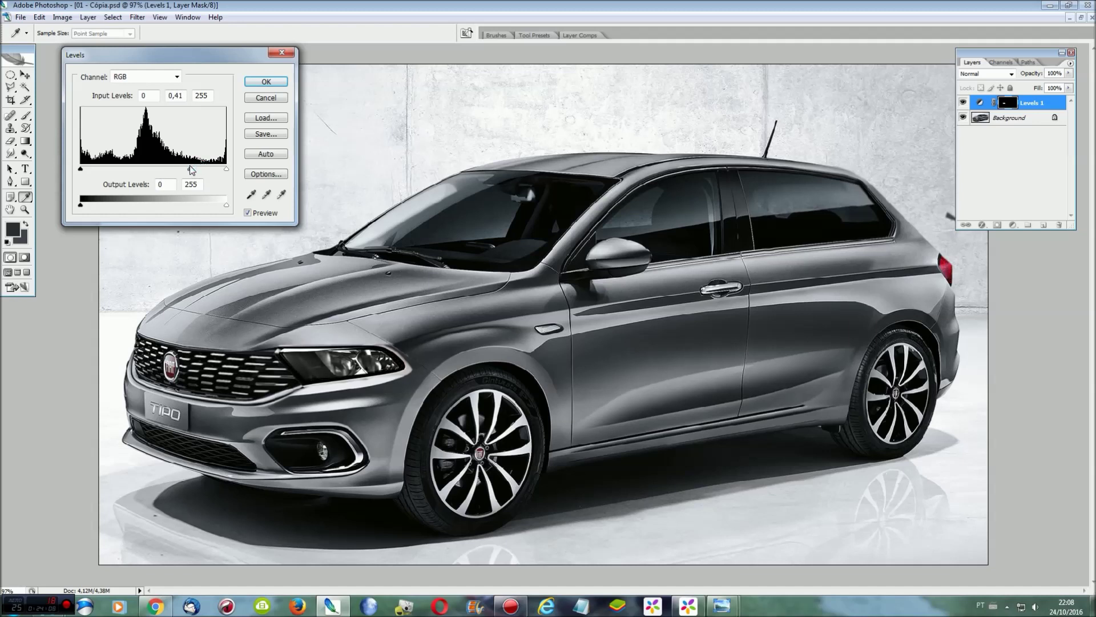
click(266, 98)
key(l)
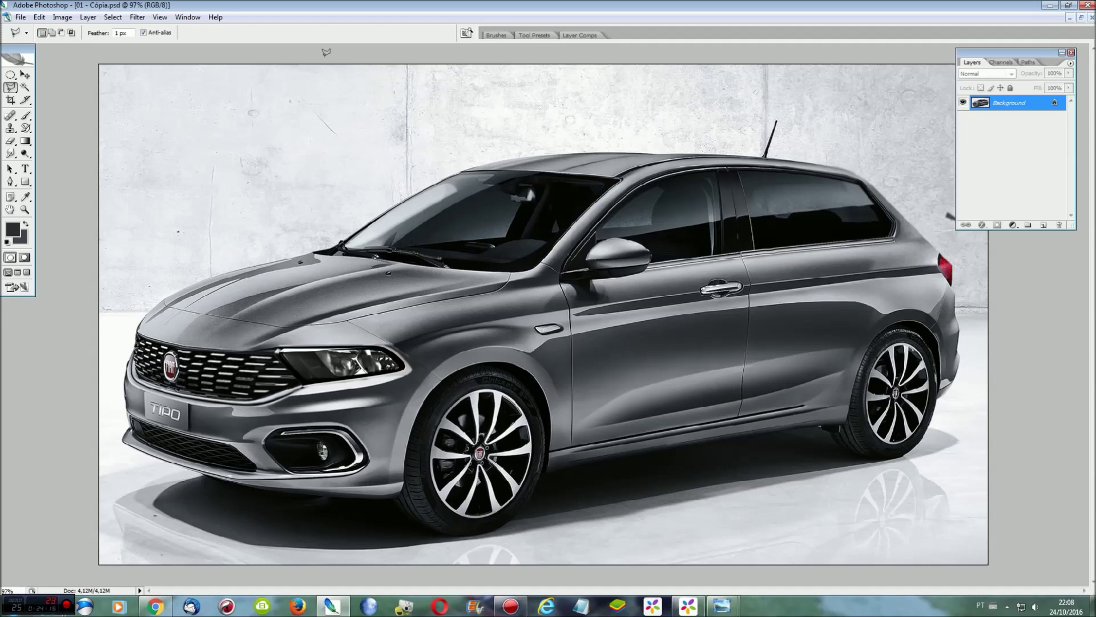
key(ctrl+plus)
key(ctrl+plus)
key(ctrl+plus)
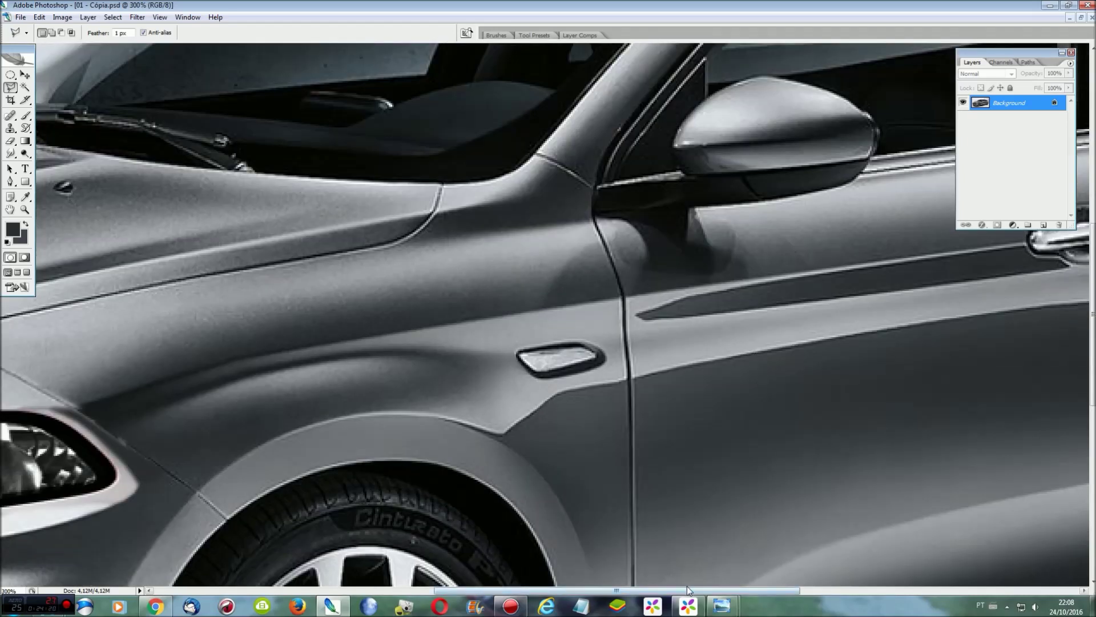
Step: Select the side-window area from the rear pillar to the mirror and copy it to a new layer
scroll(321, 559, right, 10)
scroll(506, 370, up, 3)
scroll(547, 304, up, 2)
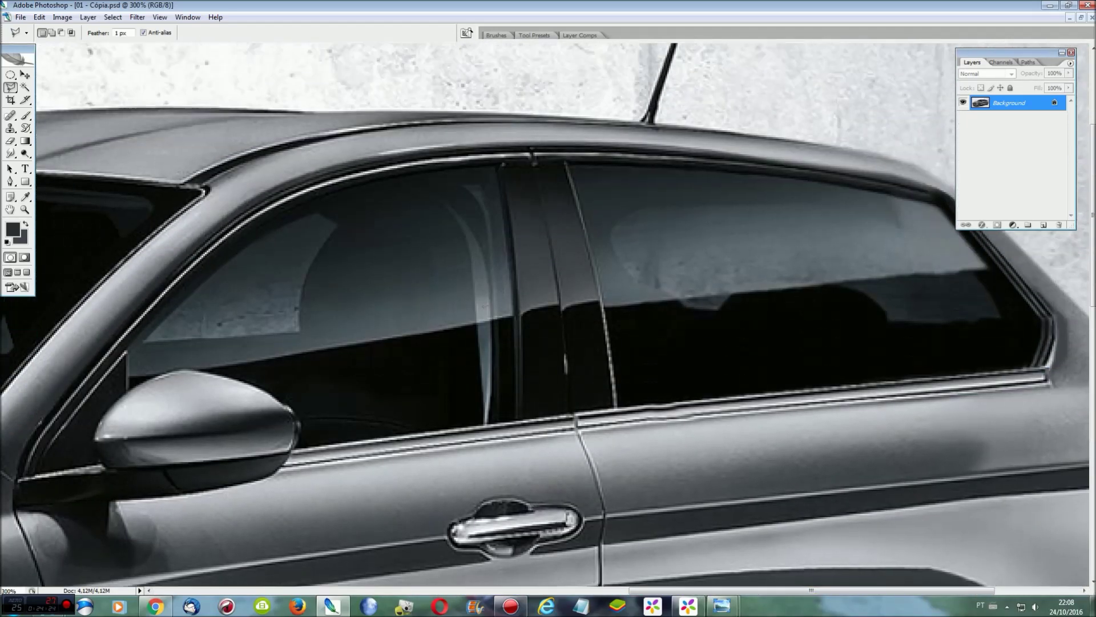
scroll(547, 304, up, 1)
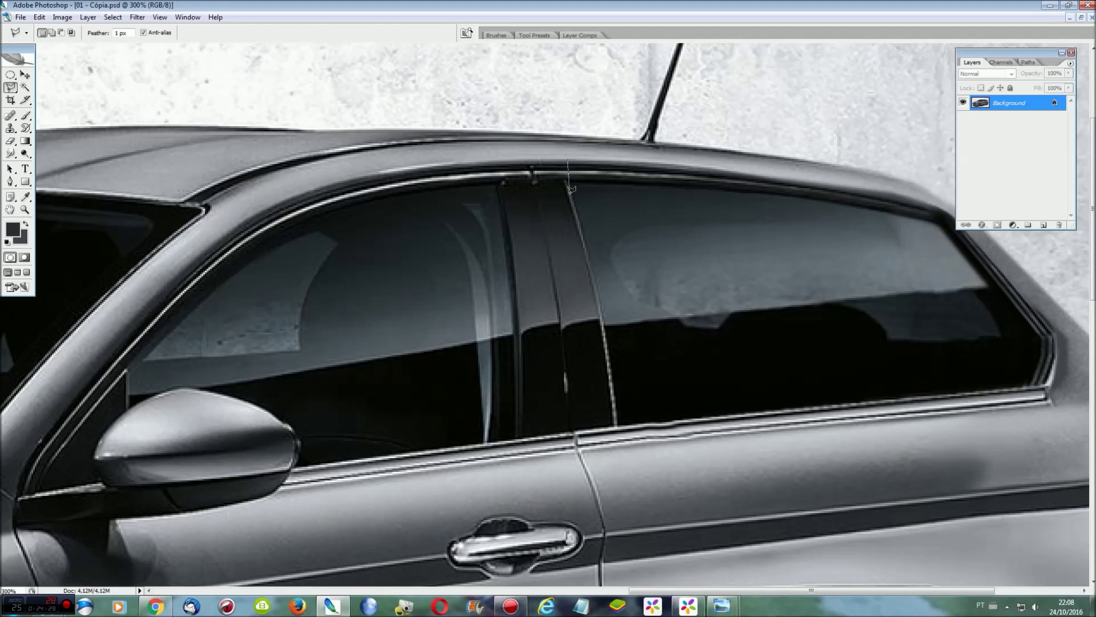
click(601, 318)
click(620, 448)
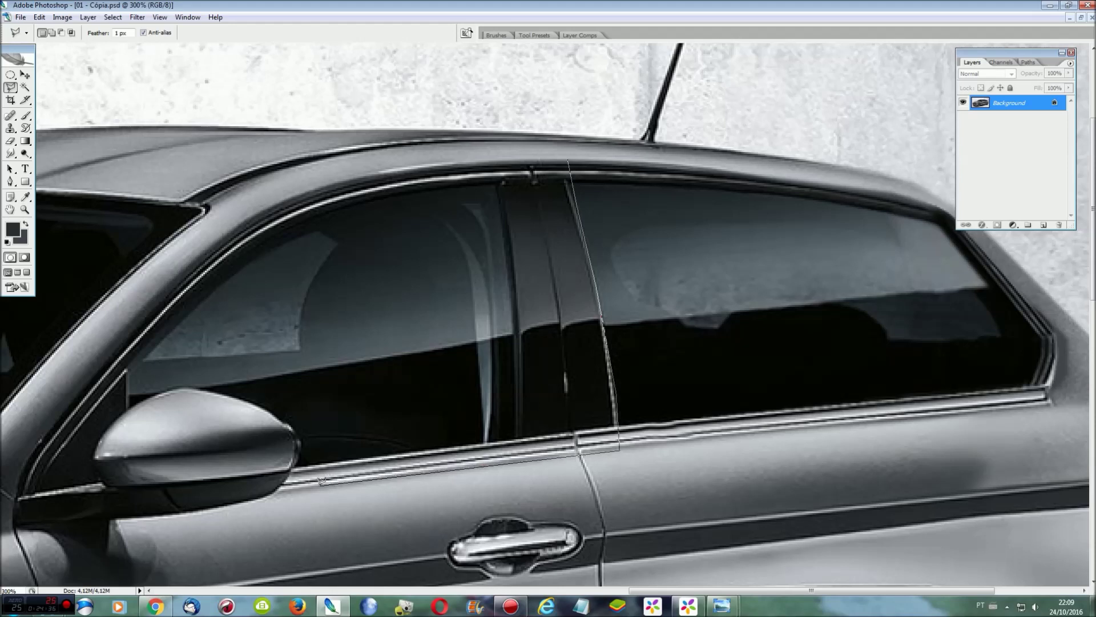
click(283, 414)
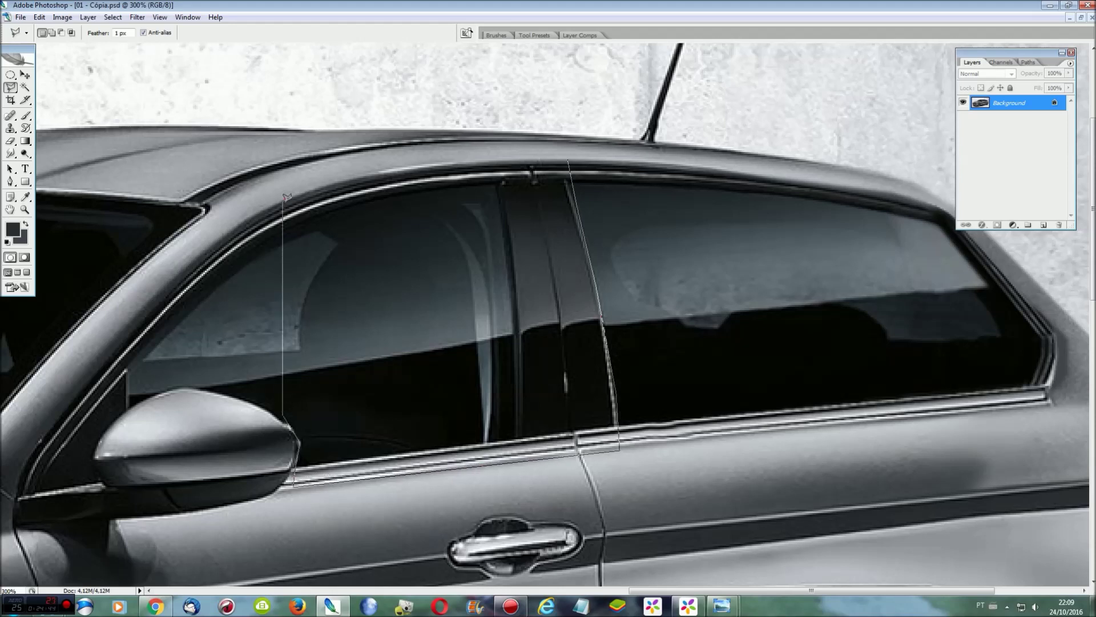
click(567, 161)
key(ctrl+j)
Step: Shift the window patch right and up, then warp the roofline down near the B-pillar
key(ctrl+t)
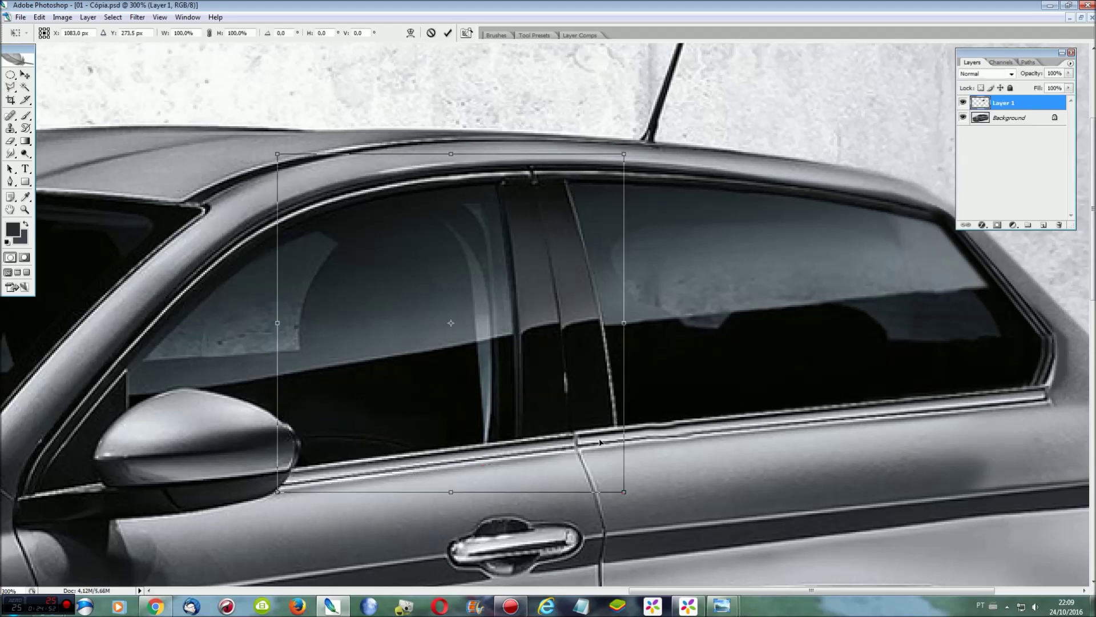
drag(598, 437, 668, 425)
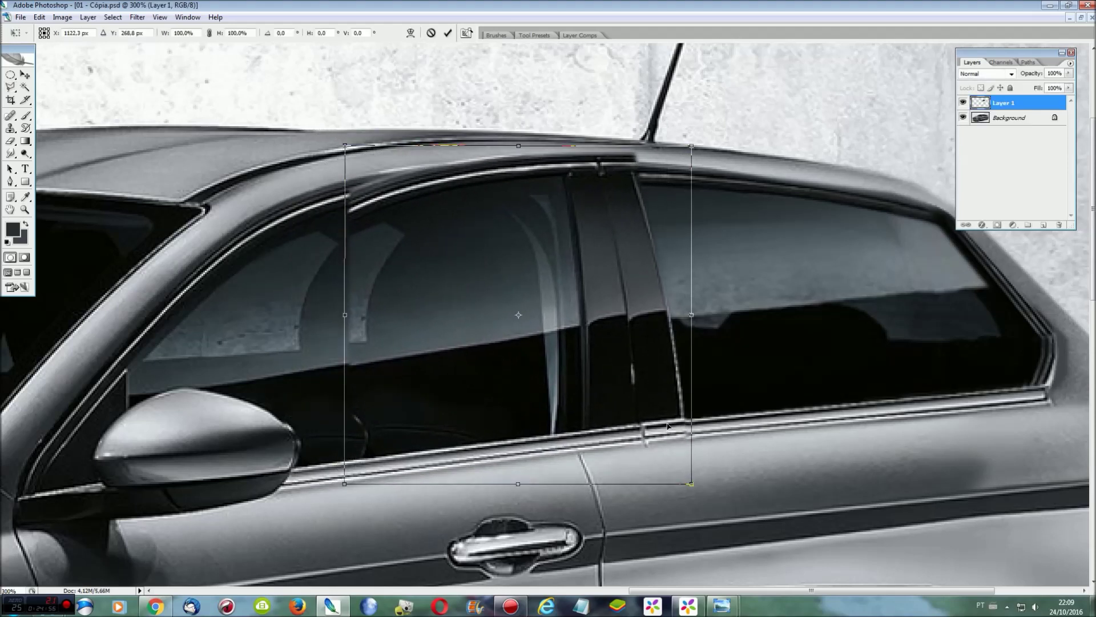
right_click(641, 325)
click(676, 374)
drag(692, 315, 703, 316)
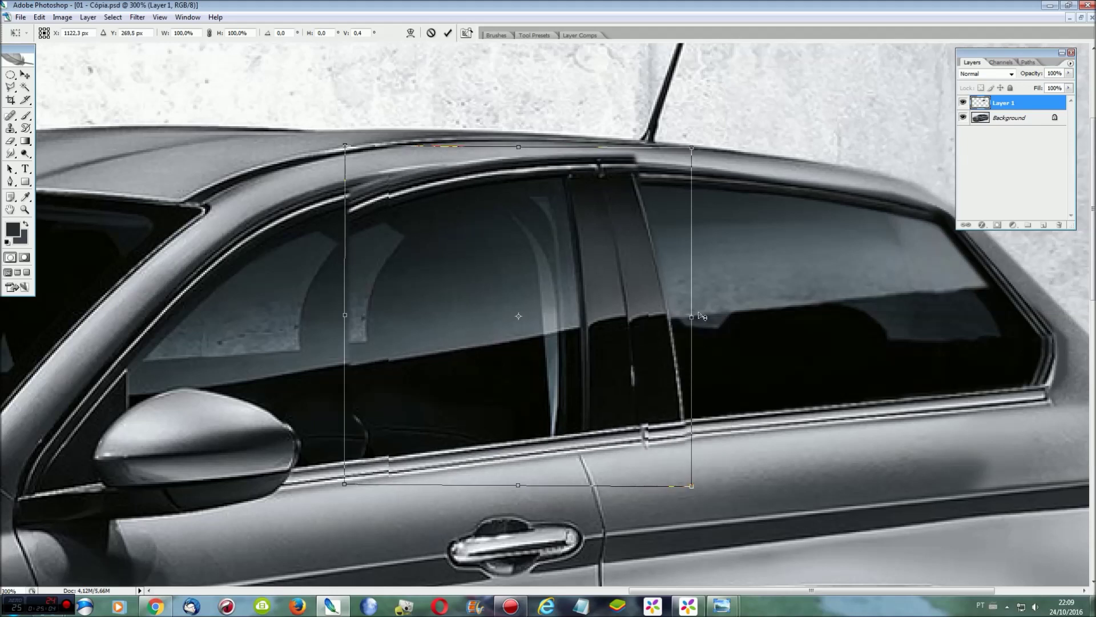
key(ctrl+z)
right_click(585, 210)
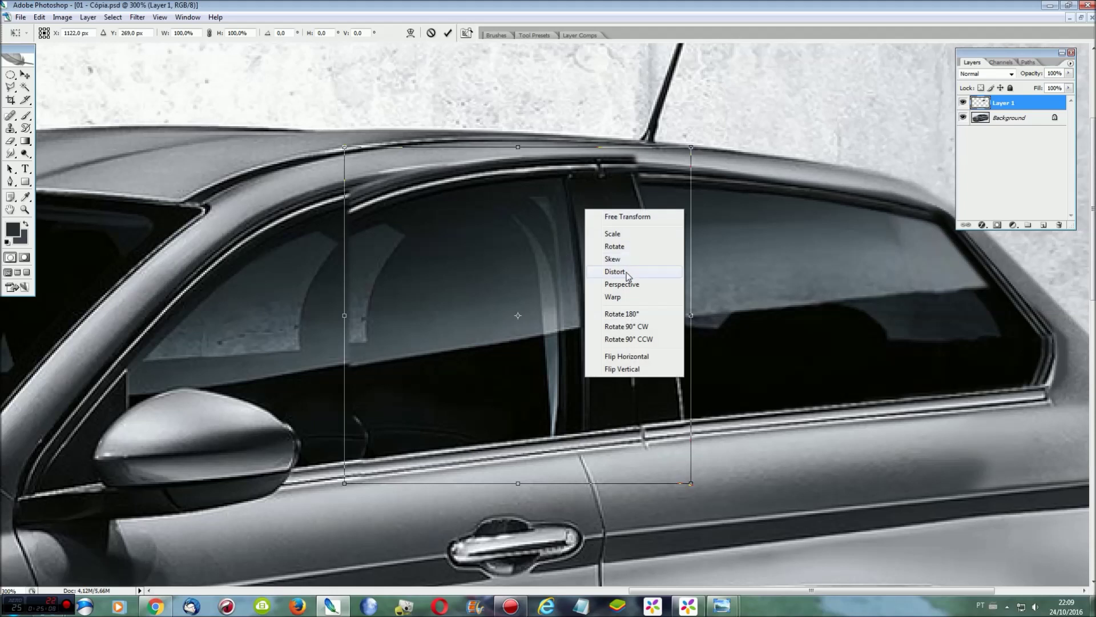
click(614, 297)
drag(621, 162, 623, 173)
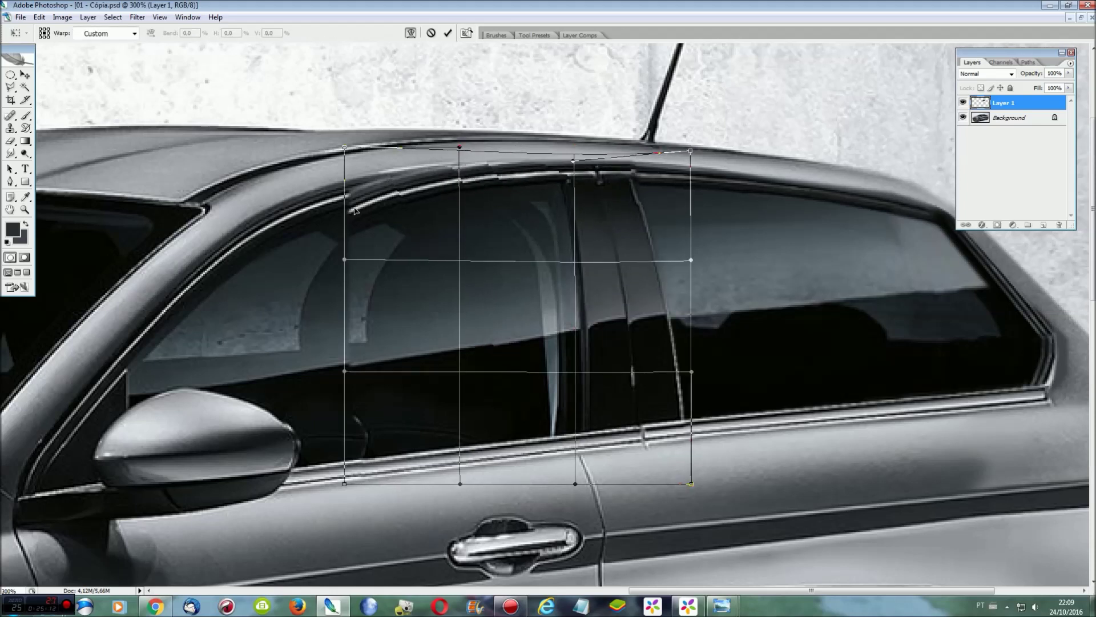
drag(355, 212, 349, 198)
key(Return)
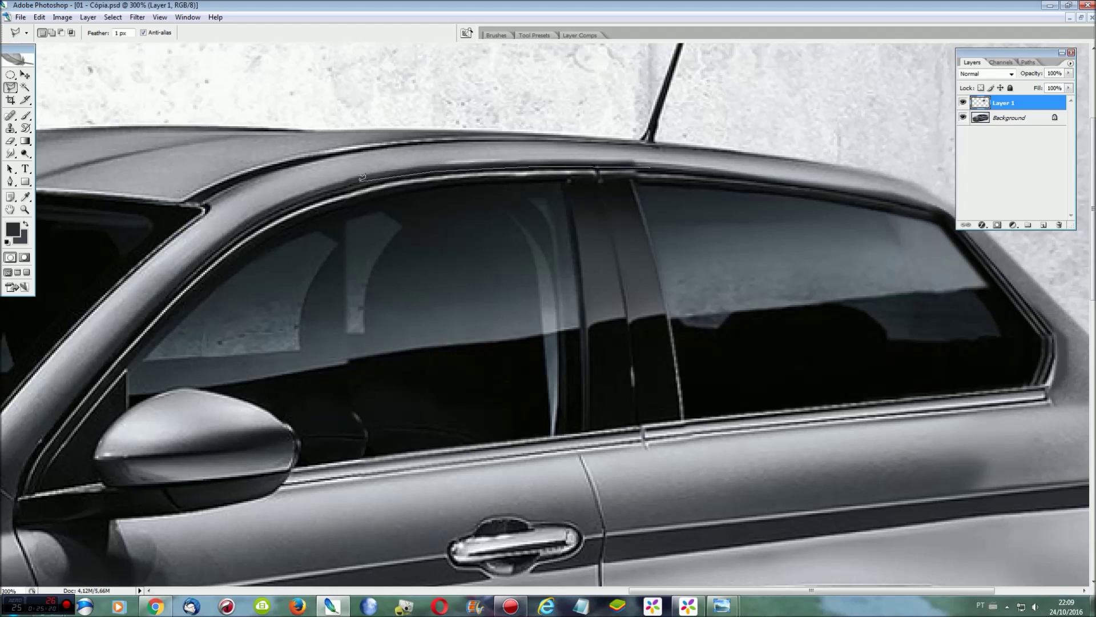
Step: Smudge the light reflection inside the front window
key(Escape)
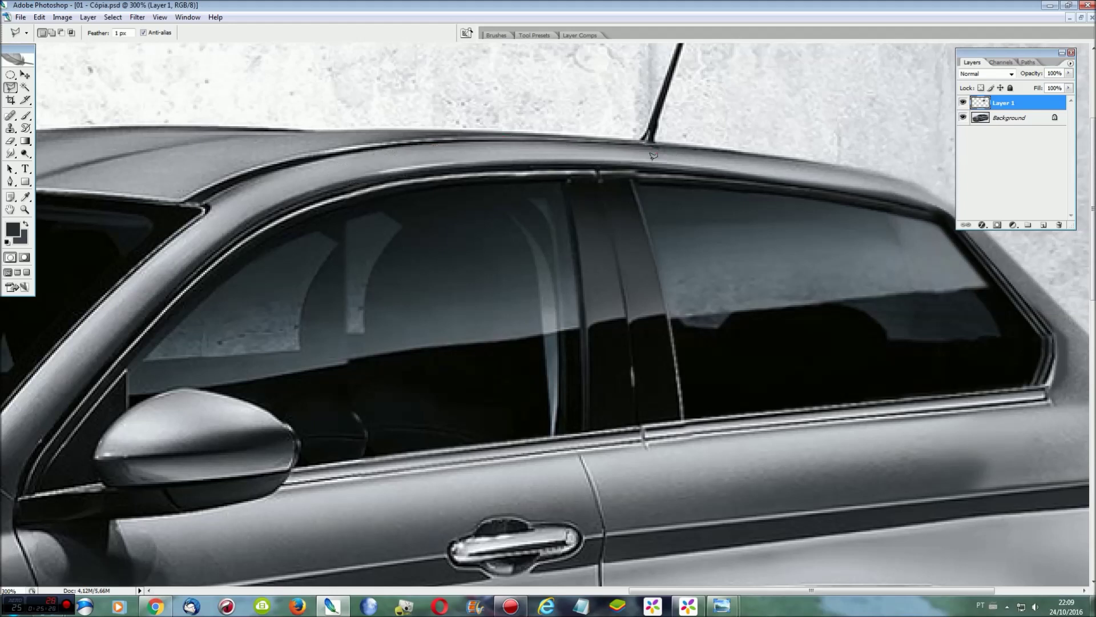
key(r)
mouse_move(350, 249)
mouse_down()
mouse_move(294, 284)
mouse_move(306, 318)
mouse_move(282, 350)
mouse_move(330, 379)
mouse_move(338, 403)
mouse_move(318, 440)
mouse_move(320, 399)
mouse_up()
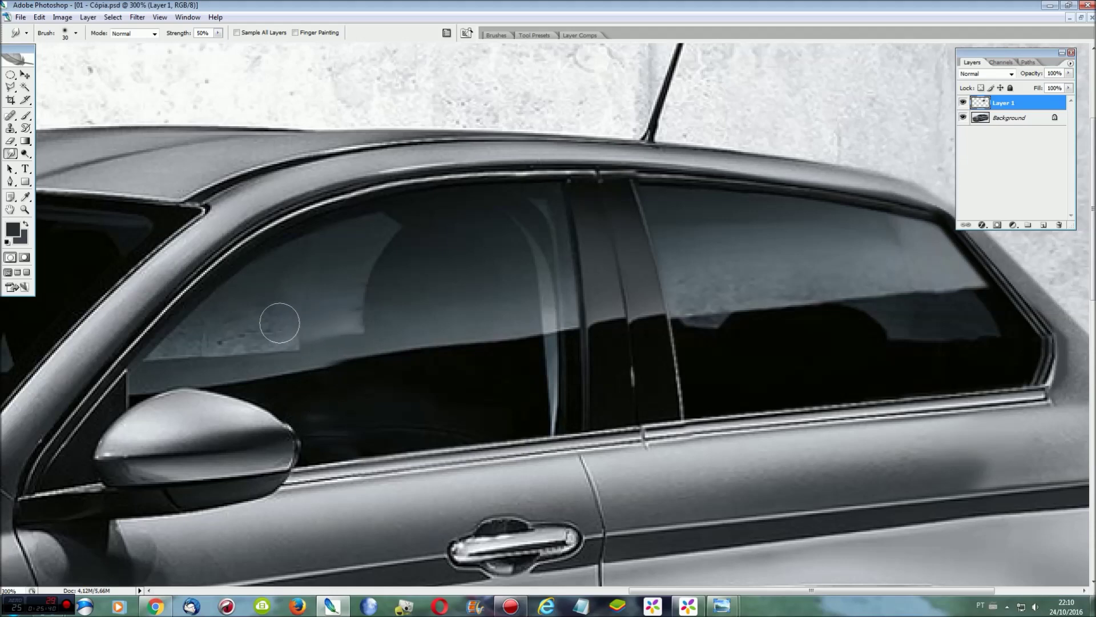
Step: Merge Layer 1 into the Background and fit the whole car on screen
scroll(514, 388, left, 5)
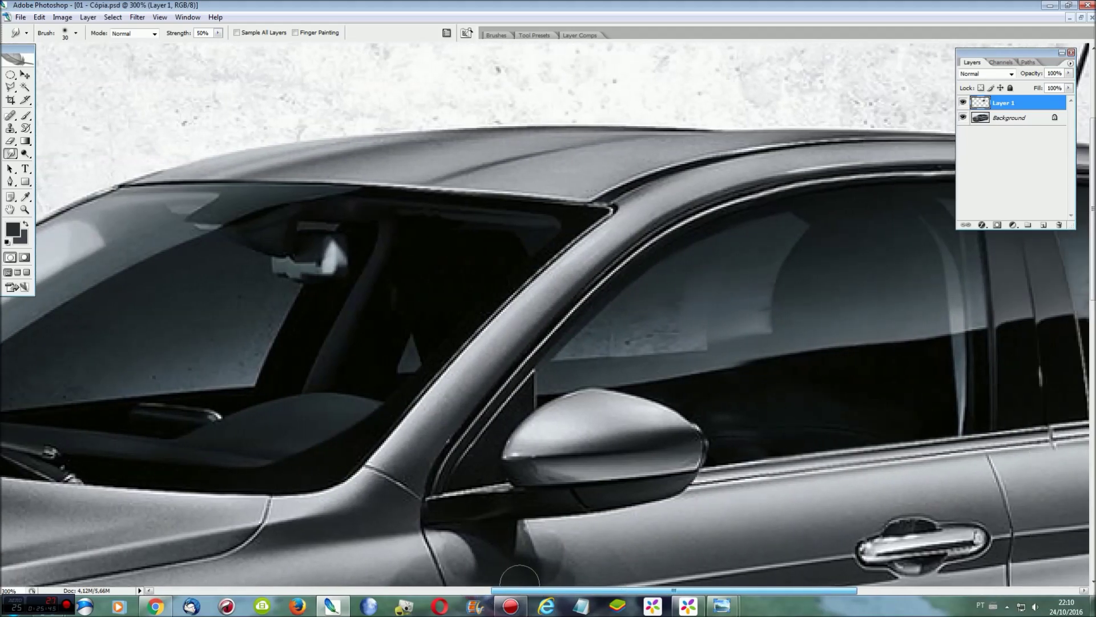
key(ctrl+e)
key(ctrl+0)
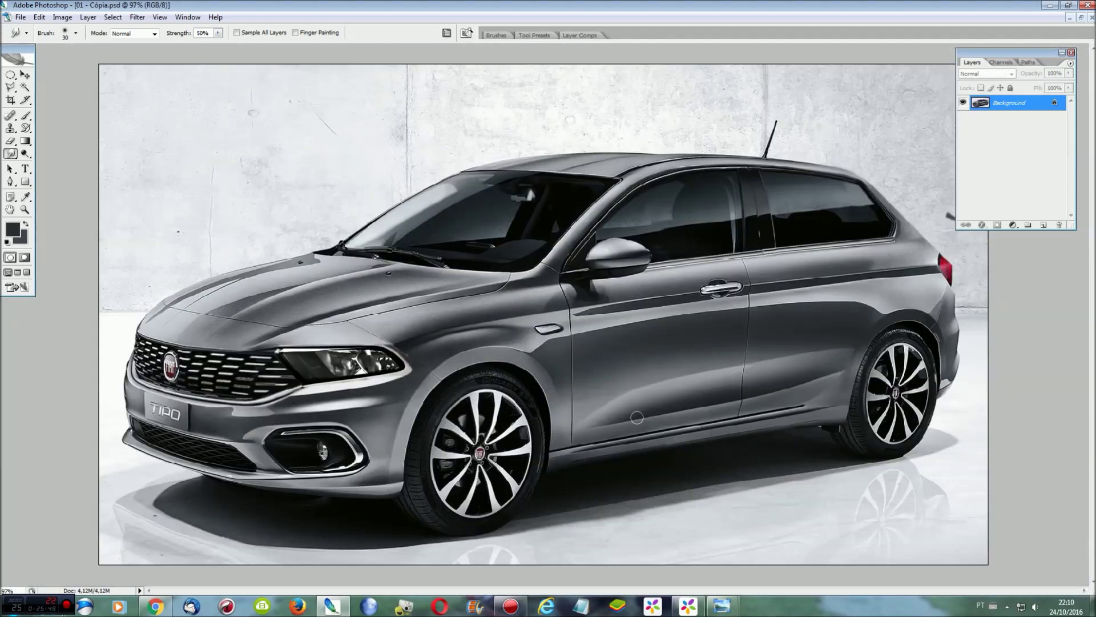
scroll(639, 421, up, 1)
scroll(639, 420, up, 1)
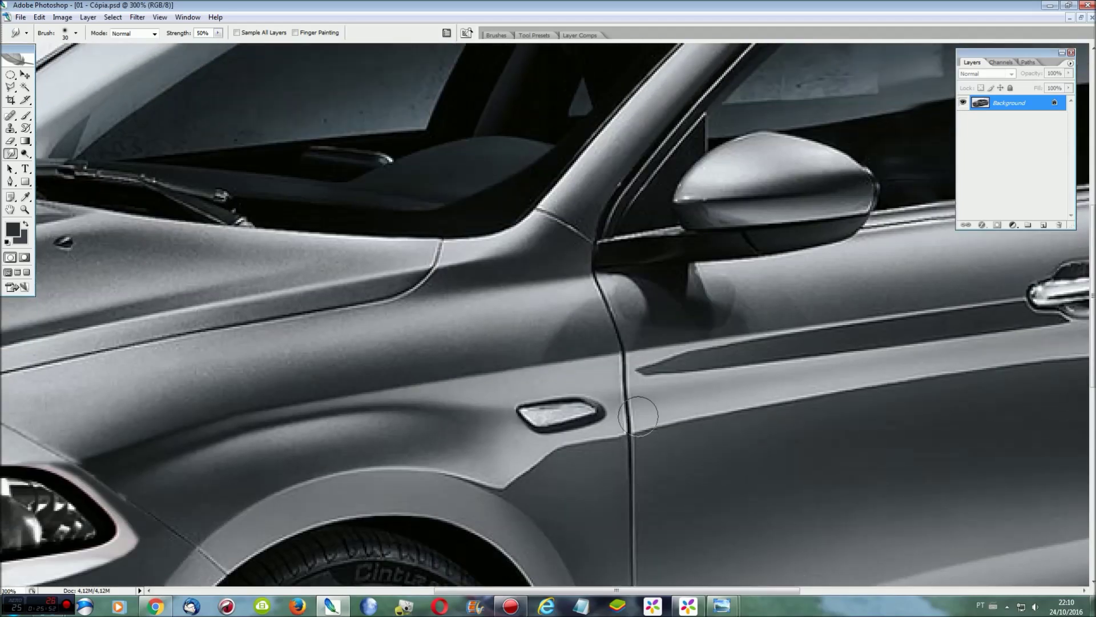
scroll(638, 420, up, 1)
scroll(638, 417, up, 1)
key(l)
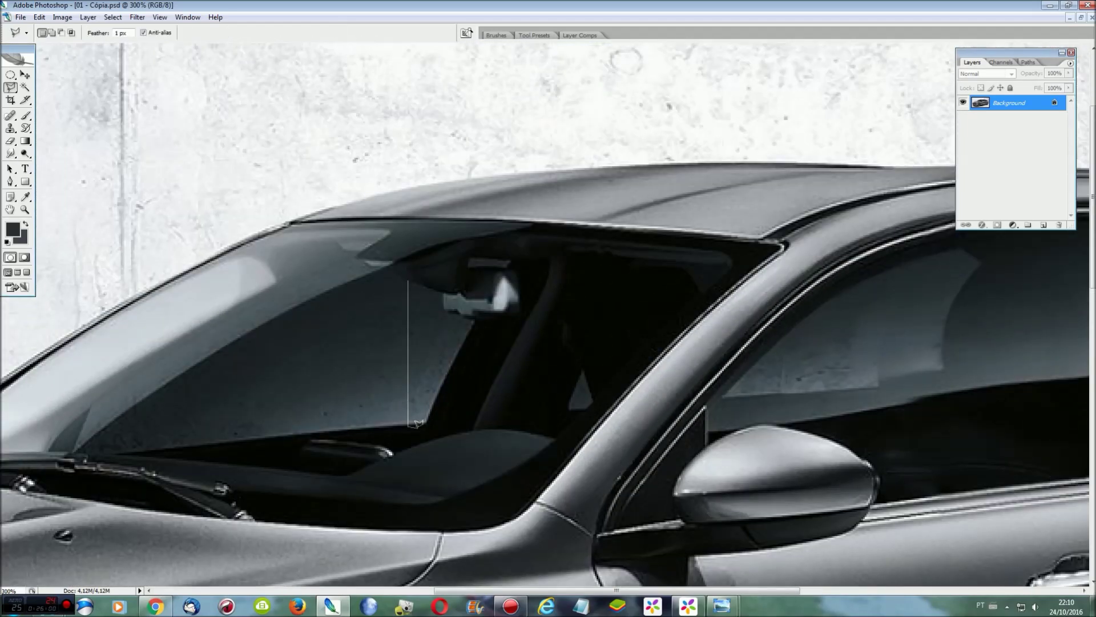
Step: Outline a windshield glass patch by the mirror and copy it to its own layer
key(Escape)
click(508, 330)
click(467, 419)
click(343, 431)
click(343, 298)
click(416, 303)
click(508, 330)
key(ctrl+j)
Step: Warp the copied windshield patch into curves and apply it
key(ctrl+t)
right_click(475, 352)
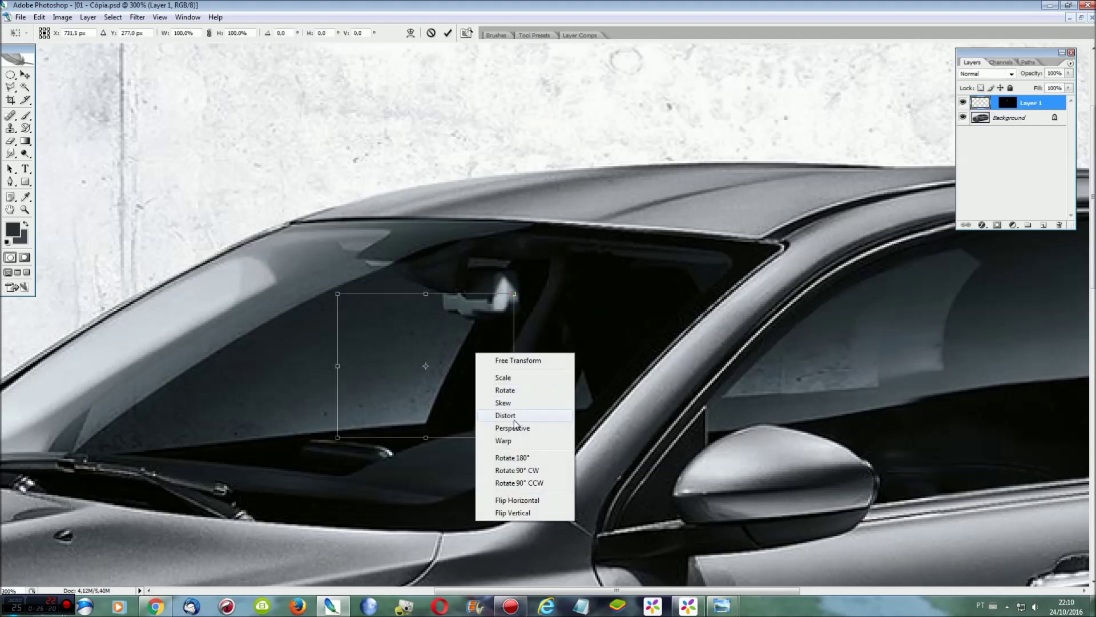
click(503, 440)
mouse_move(426, 365)
mouse_down()
mouse_move(457, 371)
mouse_move(526, 417)
mouse_up()
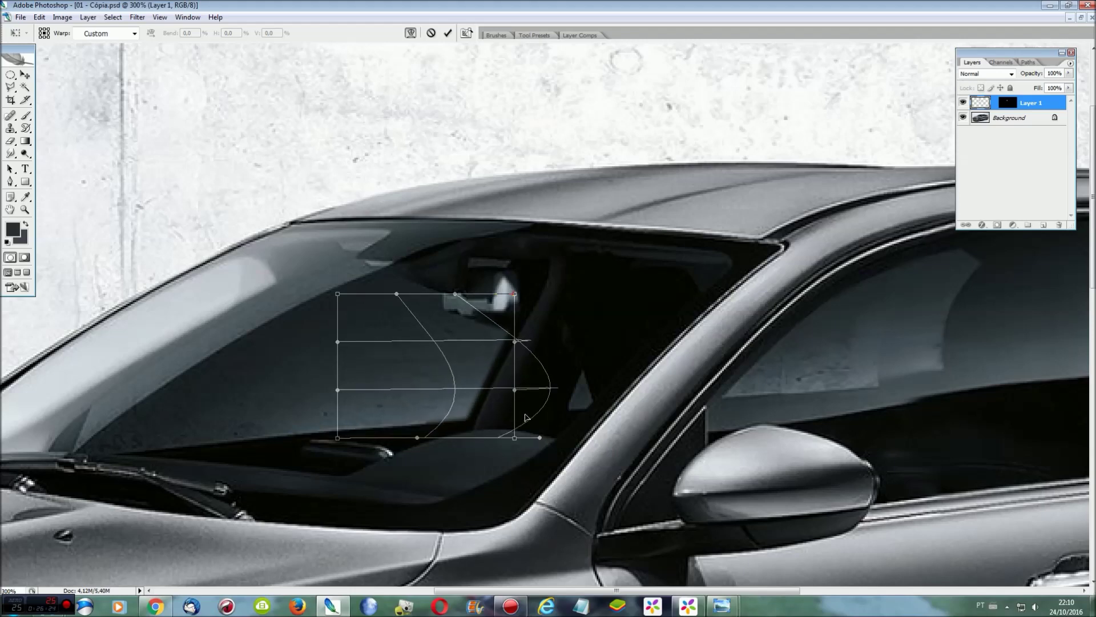
key(Return)
key(ctrl+0)
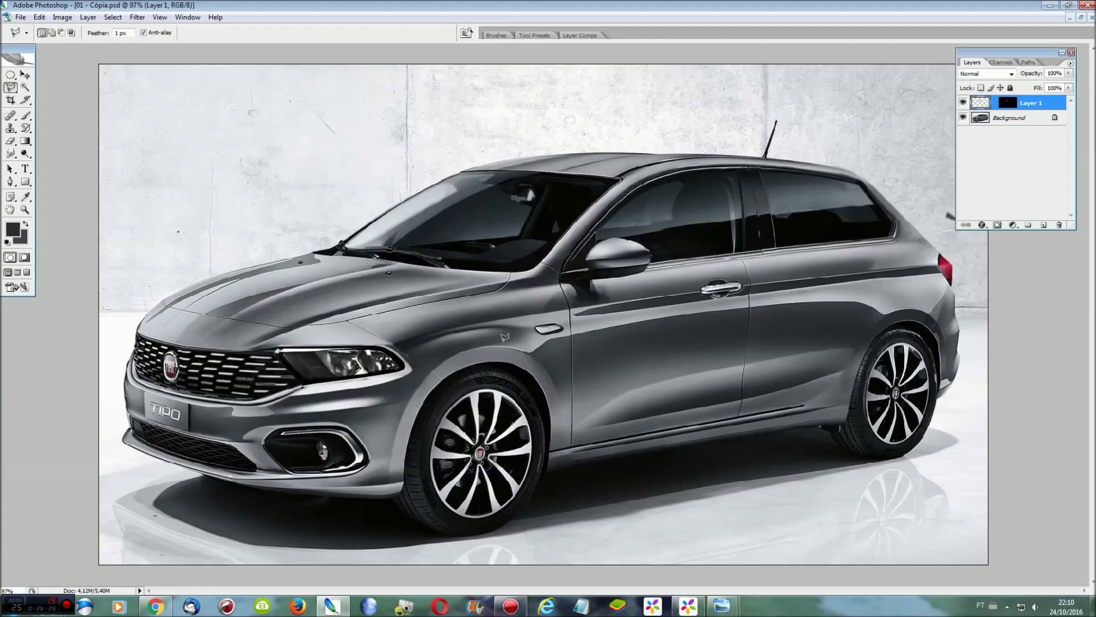
Step: Merge the windshield patch into the Background and zoom in on the door
key(ctrl+e)
key(ctrl+plus)
key(ctrl+plus)
key(ctrl+plus)
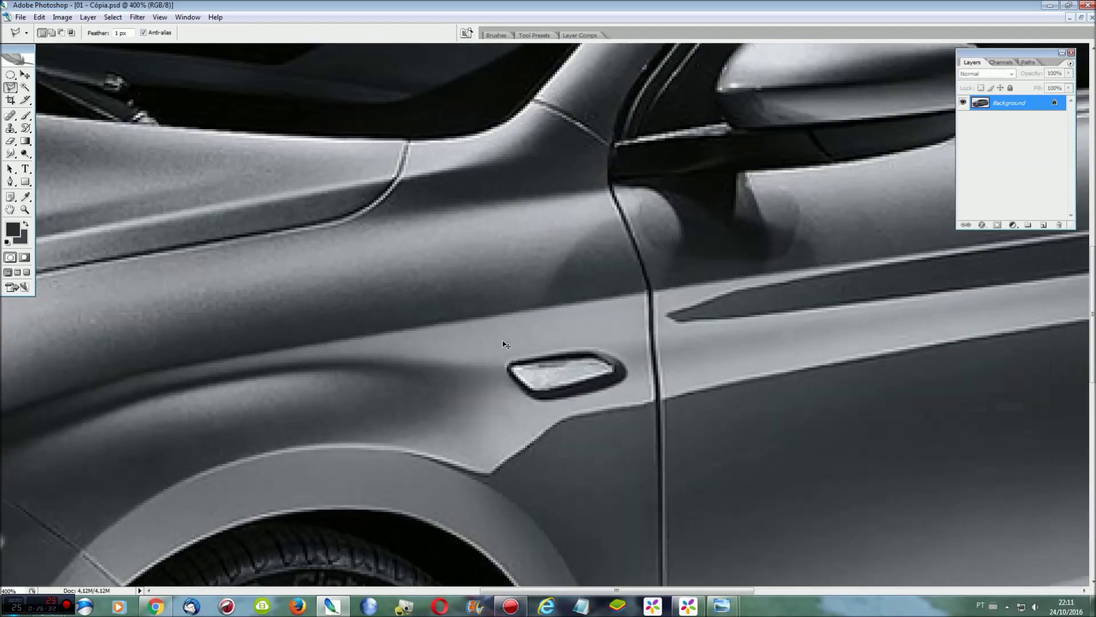
scroll(914, 579, right, 10)
scroll(843, 496, up, 2)
scroll(766, 502, up, 1)
scroll(723, 462, down, 1)
scroll(799, 591, left, 3)
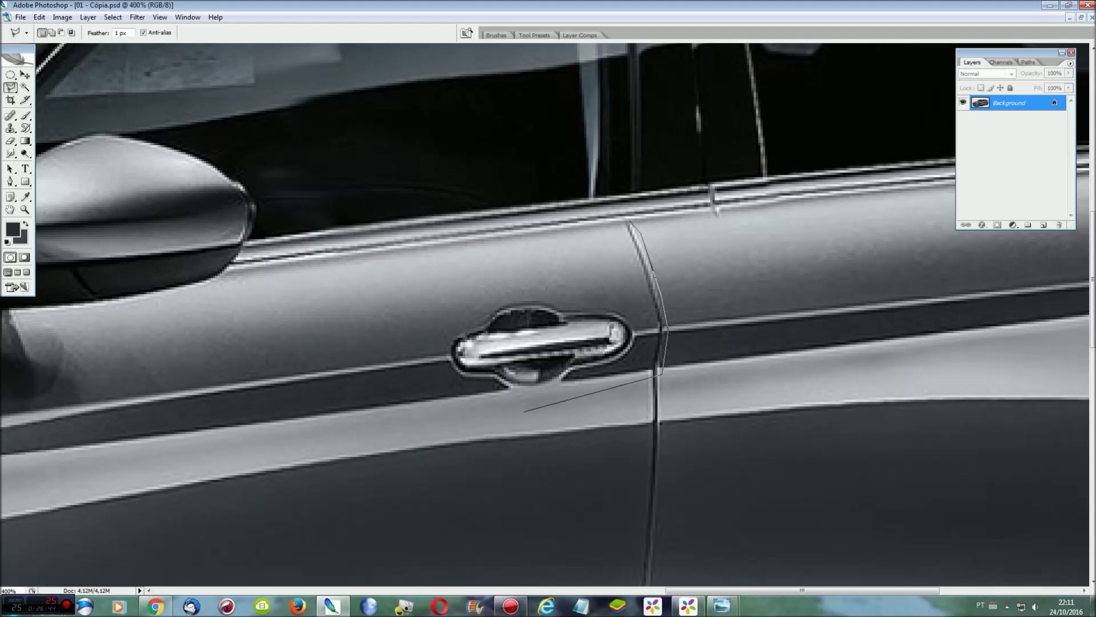
Step: Copy the door handle area to a layer, move it back toward the seam, and enlarge slightly
click(347, 257)
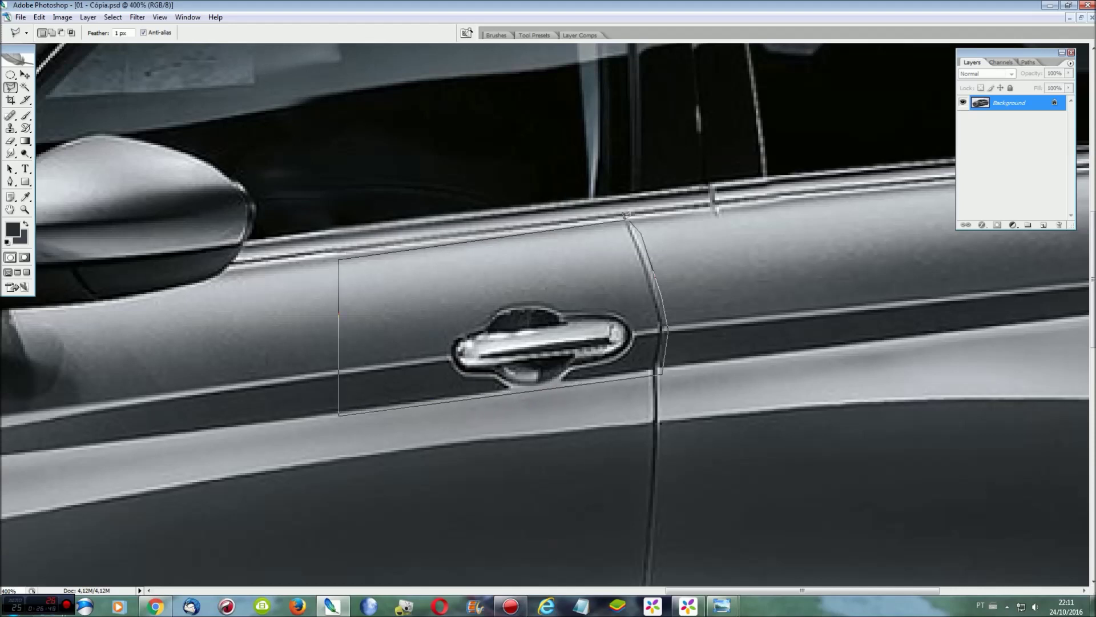
key(ctrl+j)
key(ctrl+t)
drag(626, 280, 715, 267)
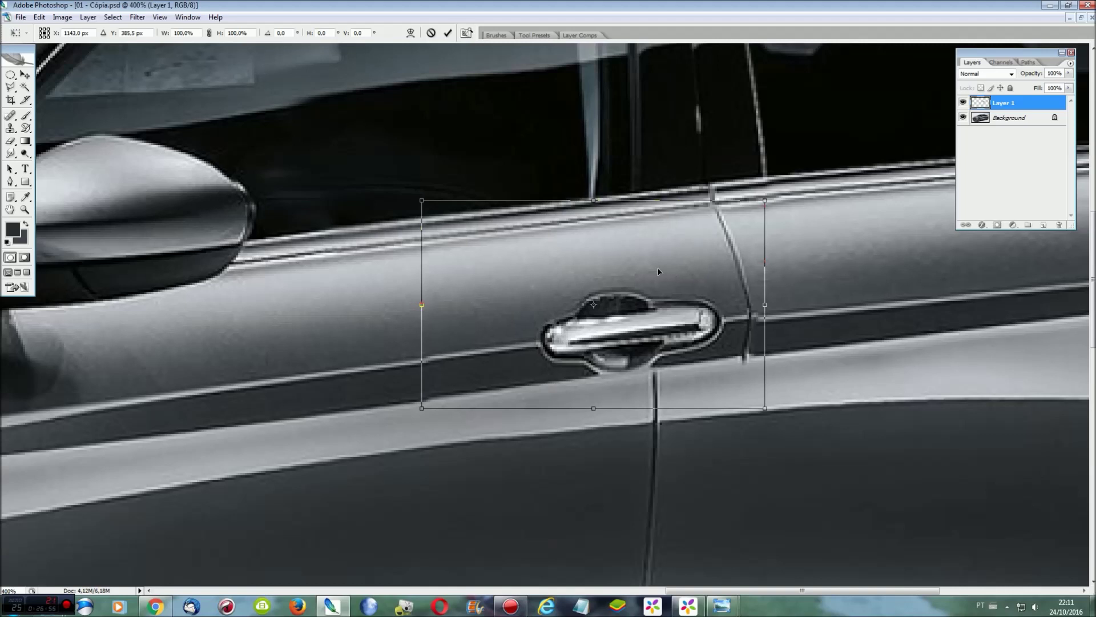
drag(422, 409, 417, 411)
key(Return)
Step: Outline the door seam below the handle on the Background and copy it to a new layer
scroll(409, 382, down, 5)
click(1011, 118)
key(l)
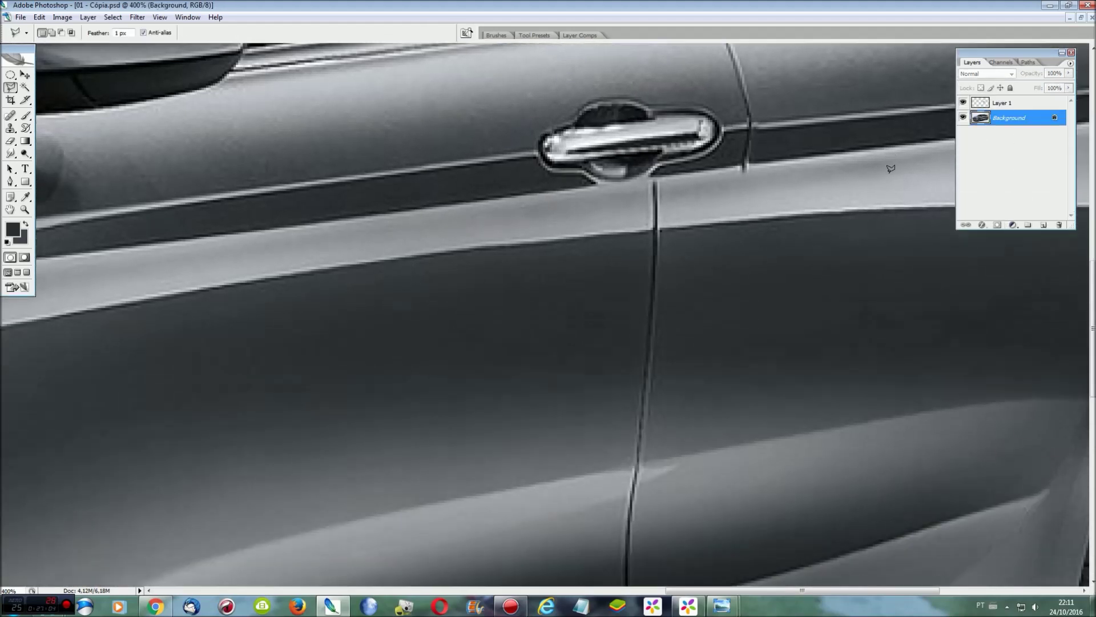
scroll(891, 168, down, 1)
click(663, 217)
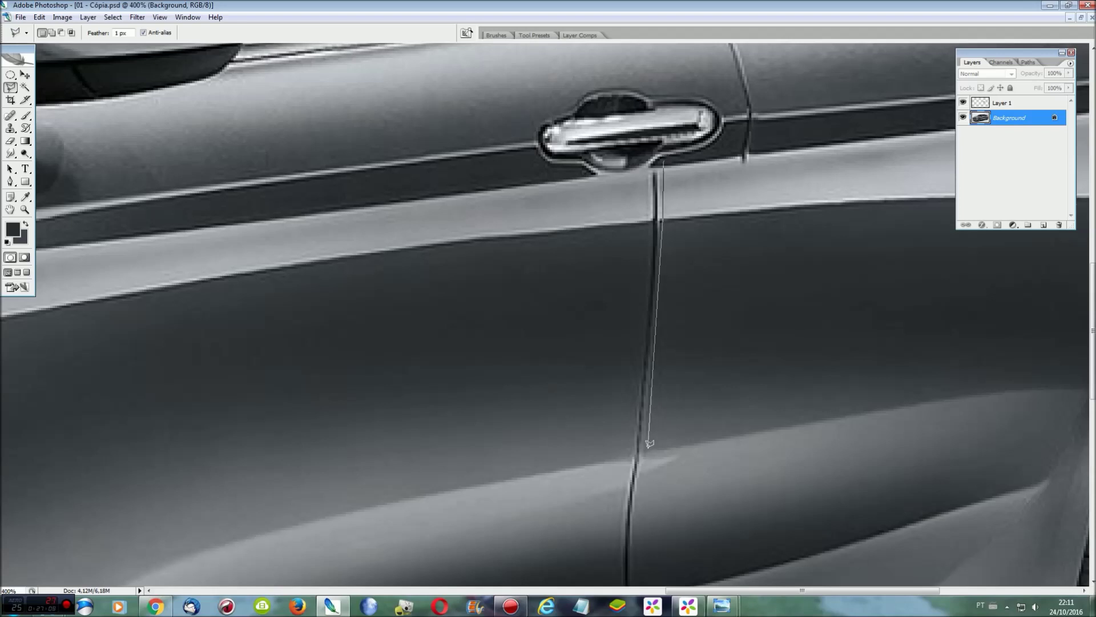
click(636, 464)
click(415, 502)
click(415, 196)
click(664, 155)
key(ctrl+j)
Step: Widen the seam patch to the right and warp its top up and back
key(ctrl+t)
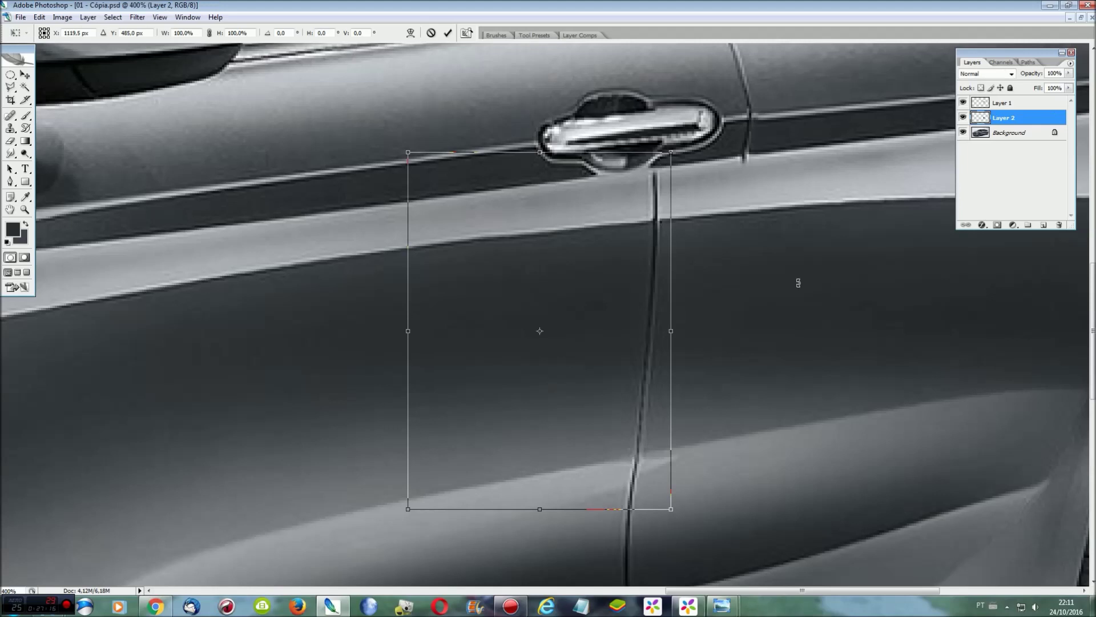
drag(675, 331, 738, 331)
right_click(623, 283)
click(656, 367)
drag(717, 172, 745, 160)
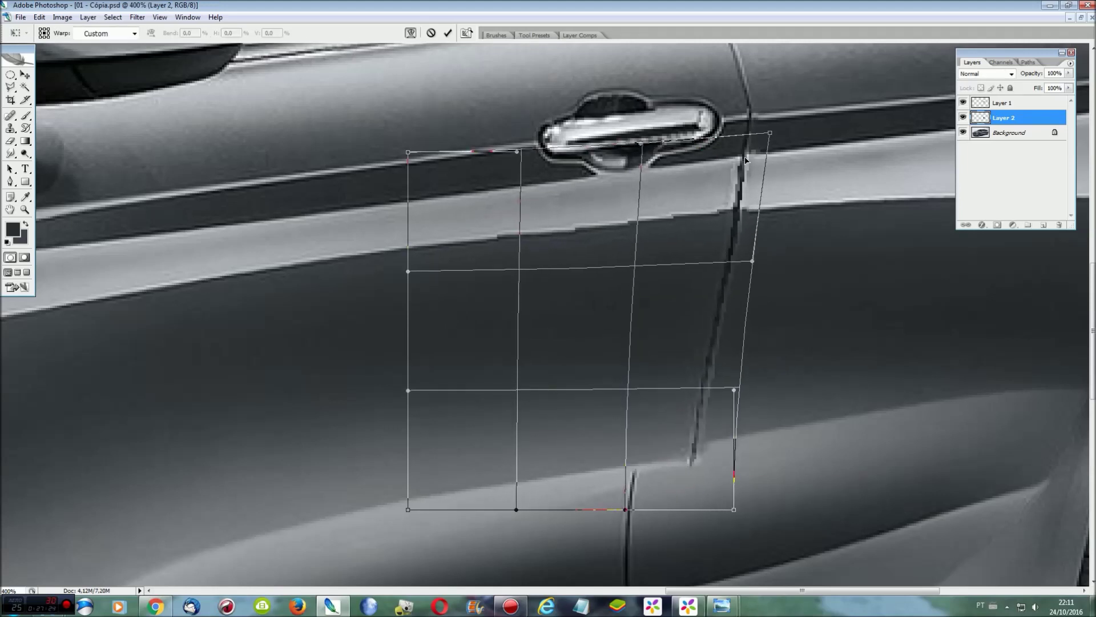
key(Return)
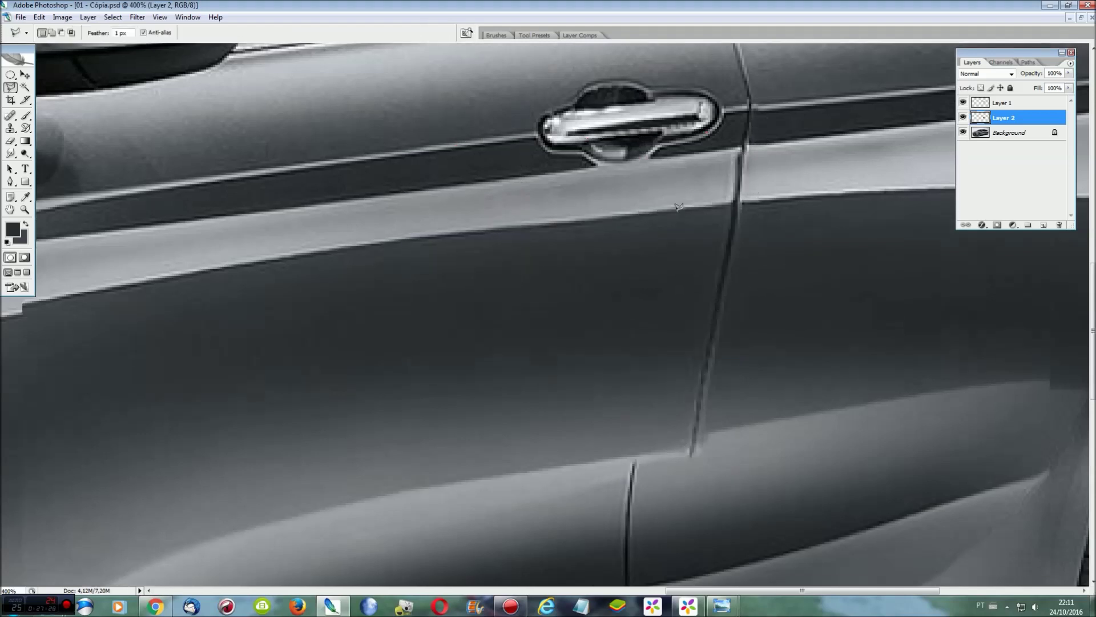
Step: Warp Layer 2 again, pulling the lower part of the seam upward
scroll(678, 206, down, 2)
key(ctrl+t)
right_click(686, 211)
click(722, 298)
drag(646, 462, 642, 437)
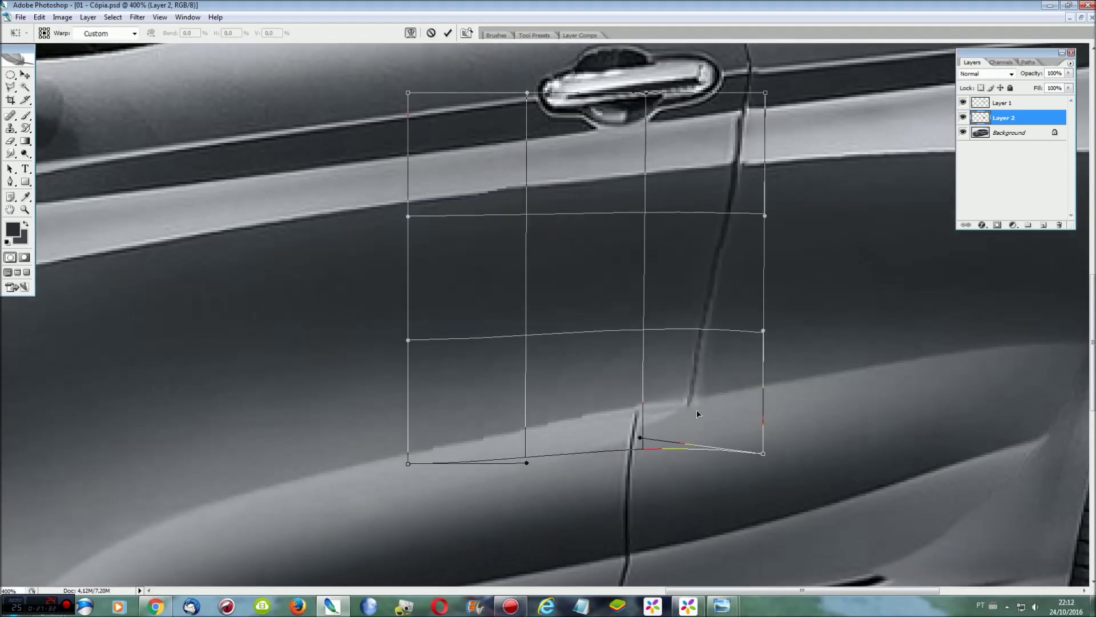
scroll(663, 291, down, 4)
key(Return)
scroll(663, 288, down, 2)
scroll(657, 274, down, 1)
Step: Outline the lower door seam on the Background and copy it to a new layer
key(alt+bracketleft)
click(632, 406)
click(385, 294)
double_click(645, 245)
key(ctrl+j)
Step: Warp the lower seam patch up and back, apply it, and fit the car on screen
key(ctrl+t)
right_click(618, 282)
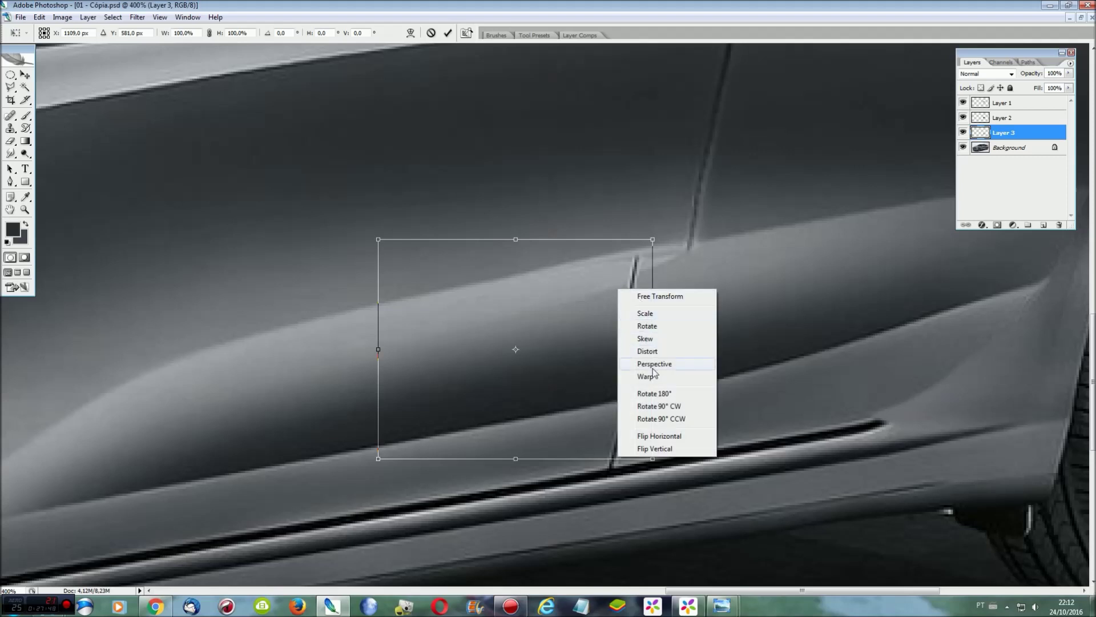
click(631, 375)
drag(650, 245, 696, 240)
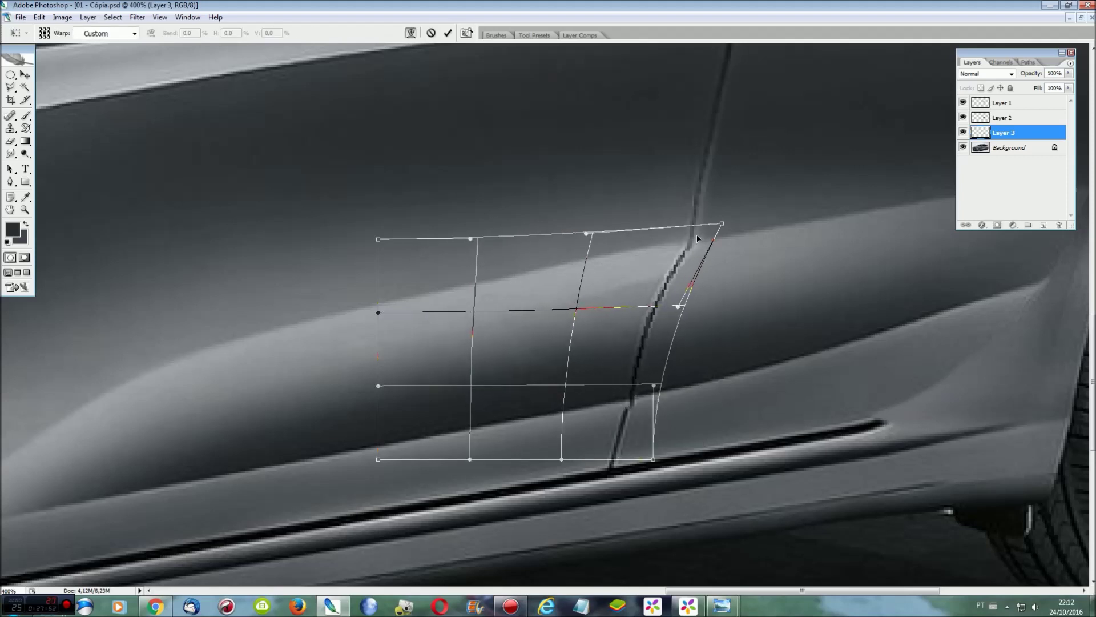
key(Return)
key(ctrl+0)
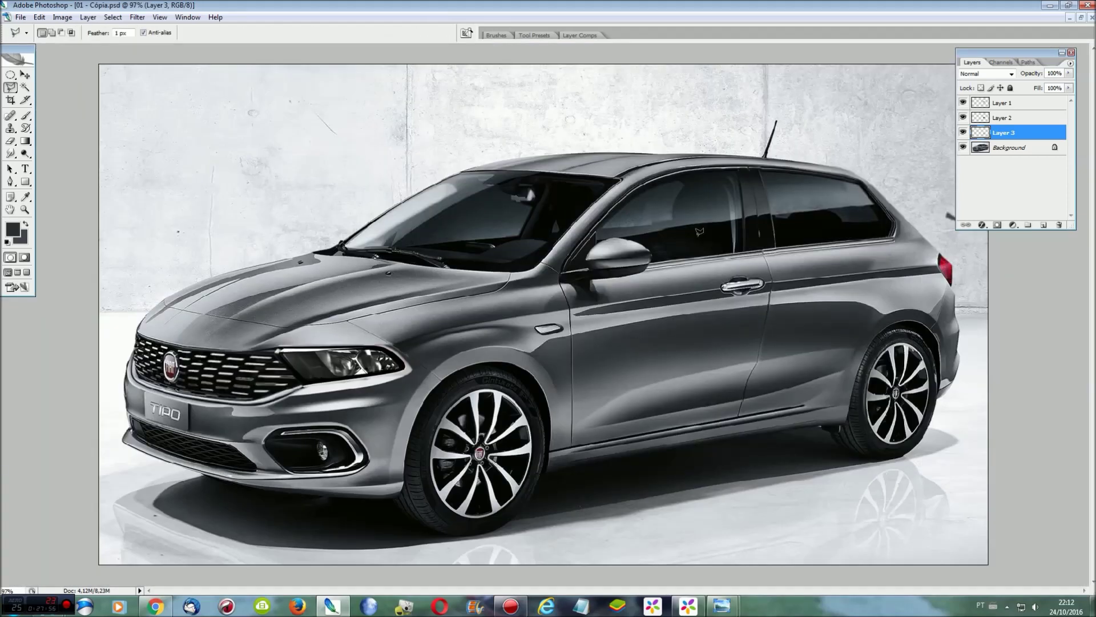
Step: Cover the dark mark on the wall with a copied patch and merge it into the photo
click(1072, 52)
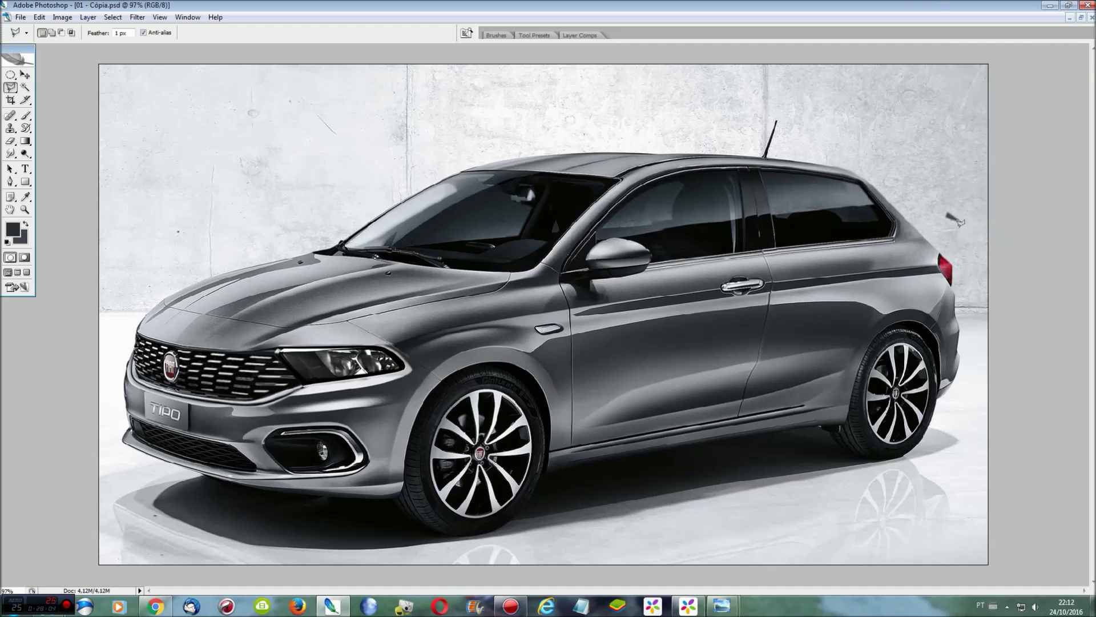
key(ctrl+plus)
key(ctrl+plus)
key(ctrl+plus)
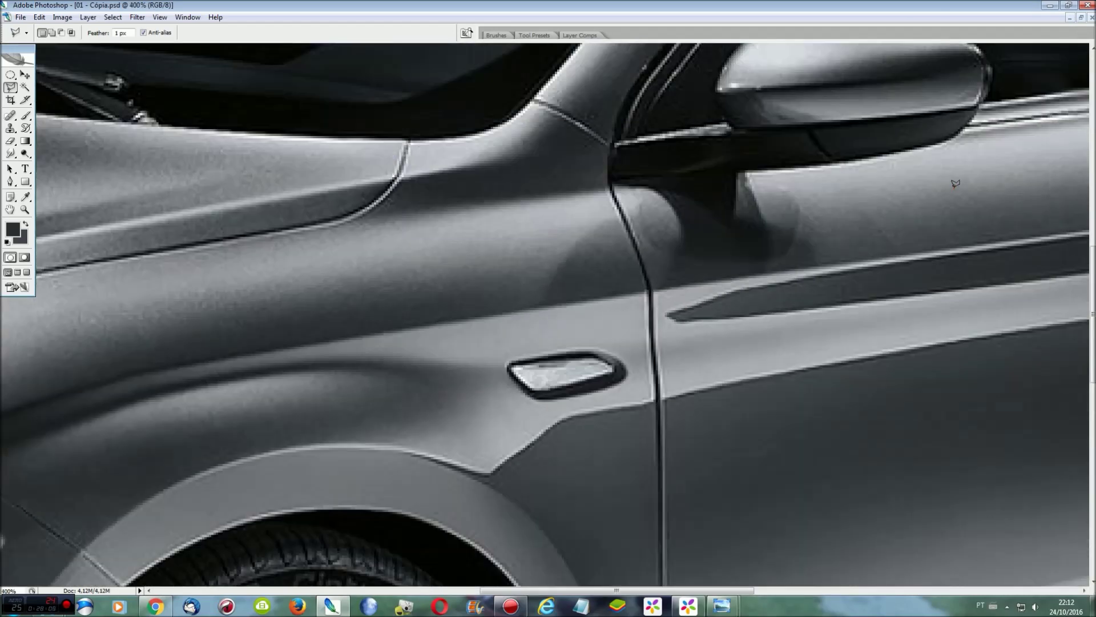
drag(746, 590, 1073, 590)
scroll(1049, 405, up, 3)
scroll(971, 399, up, 3)
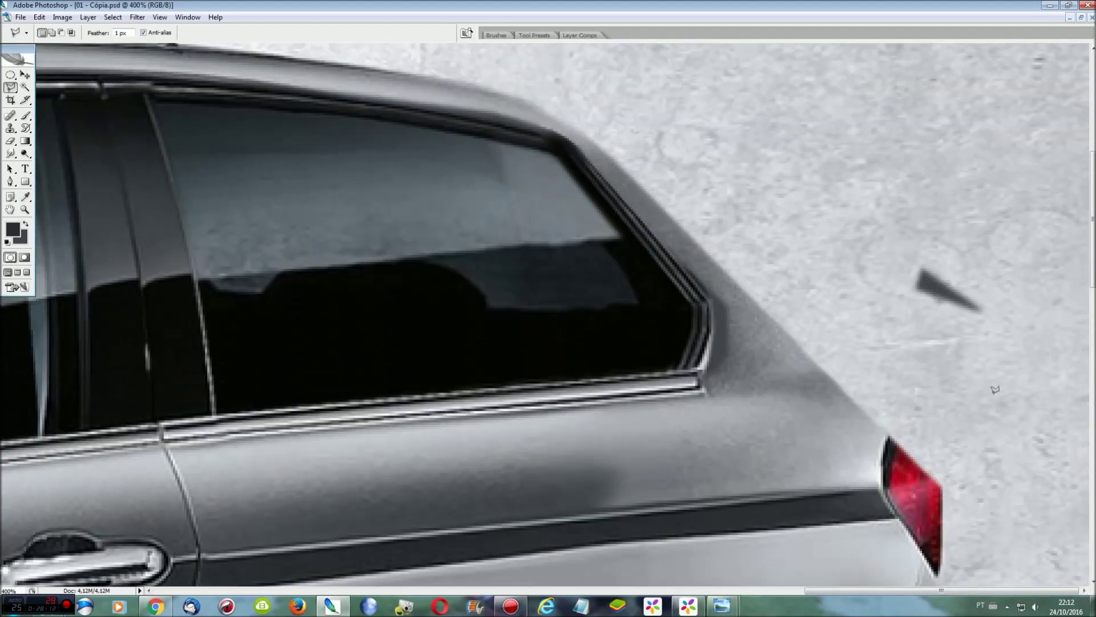
scroll(932, 395, up, 1)
click(920, 331)
mouse_move(948, 363)
mouse_down()
mouse_move(947, 291)
mouse_move(948, 364)
mouse_up()
key(ctrl+j)
key(ctrl+t)
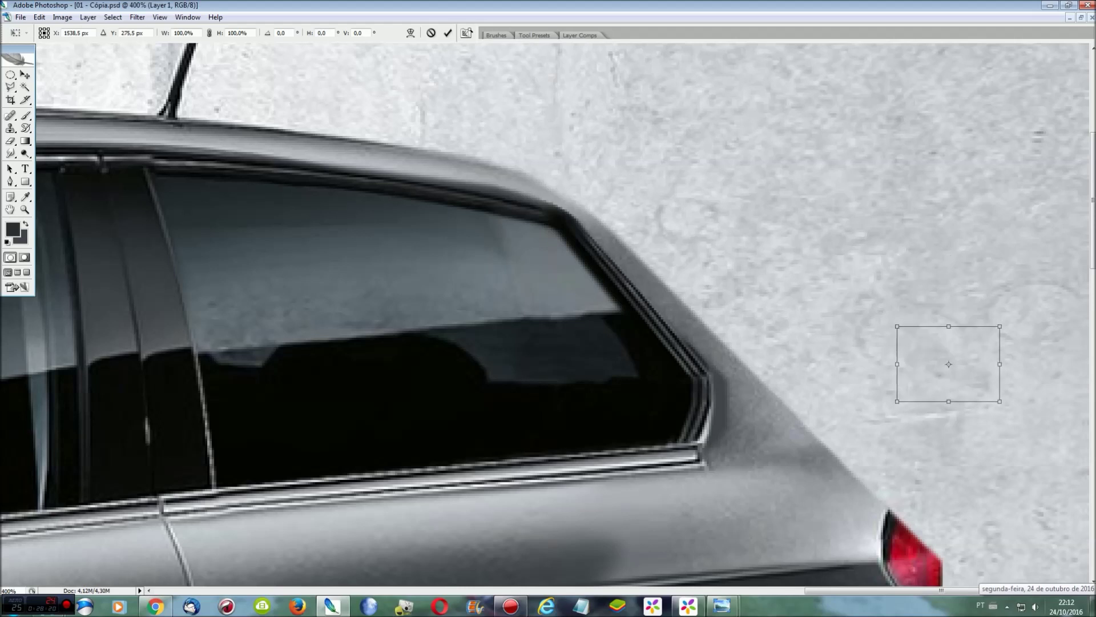
key(Return)
key(ctrl+e)
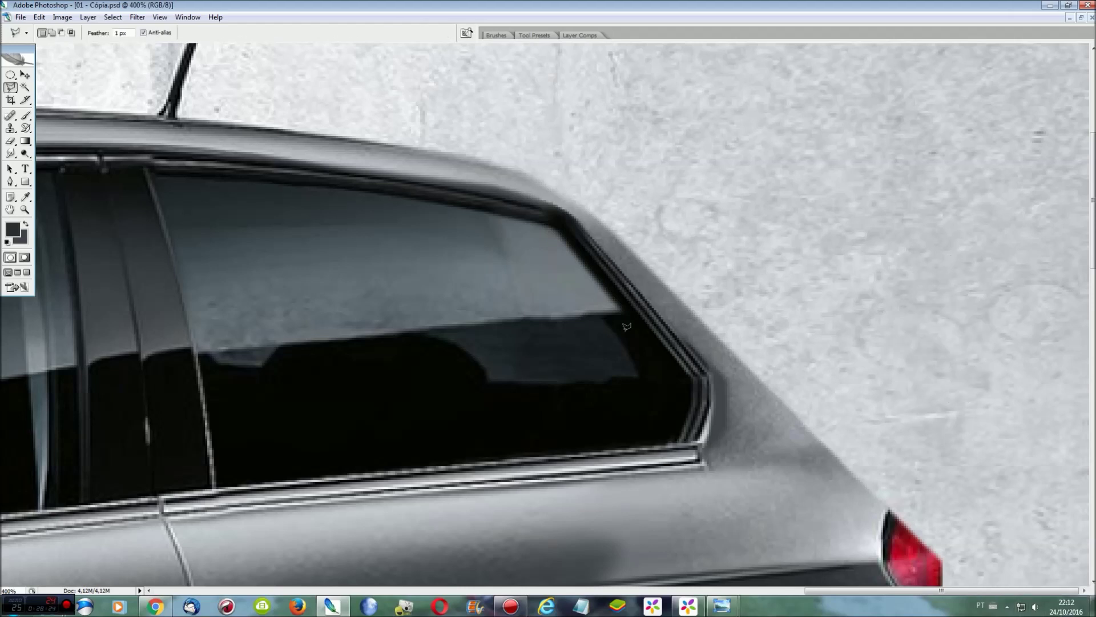
Step: Copy the rear roof corner to its own layer and skew its top edge leftward
click(758, 382)
click(571, 205)
key(ctrl+j)
key(ctrl+t)
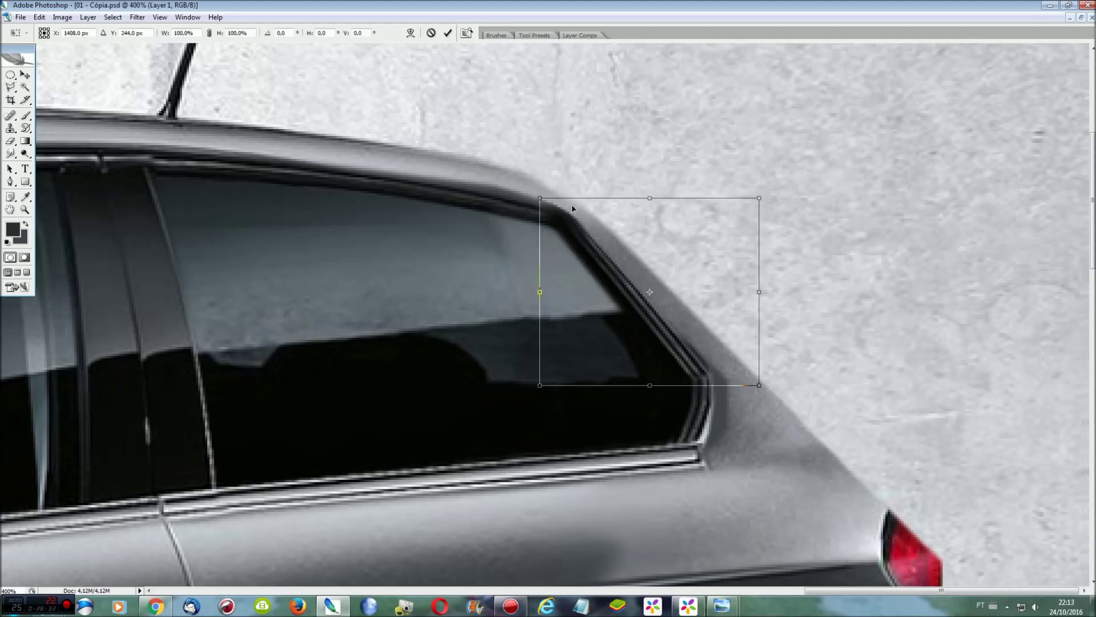
right_click(652, 235)
click(696, 285)
drag(650, 197, 621, 196)
key(Return)
Step: Smudge the grey roof corner outward into the wall, then zoom out to view the whole car
key(r)
drag(600, 216, 558, 177)
key(l)
click(606, 218)
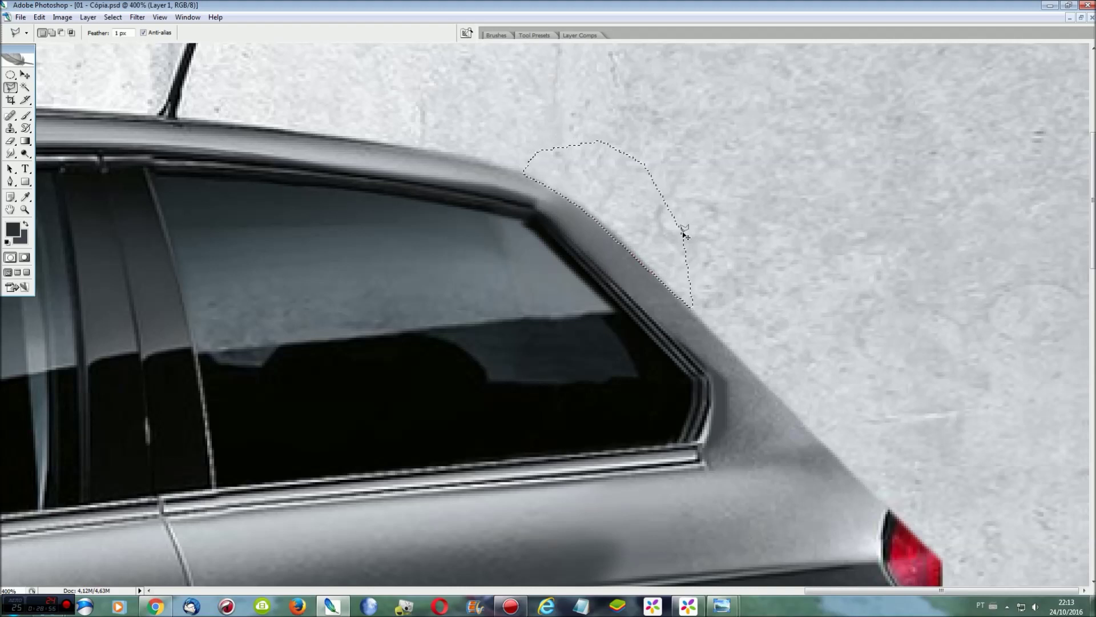
key(ctrl+0)
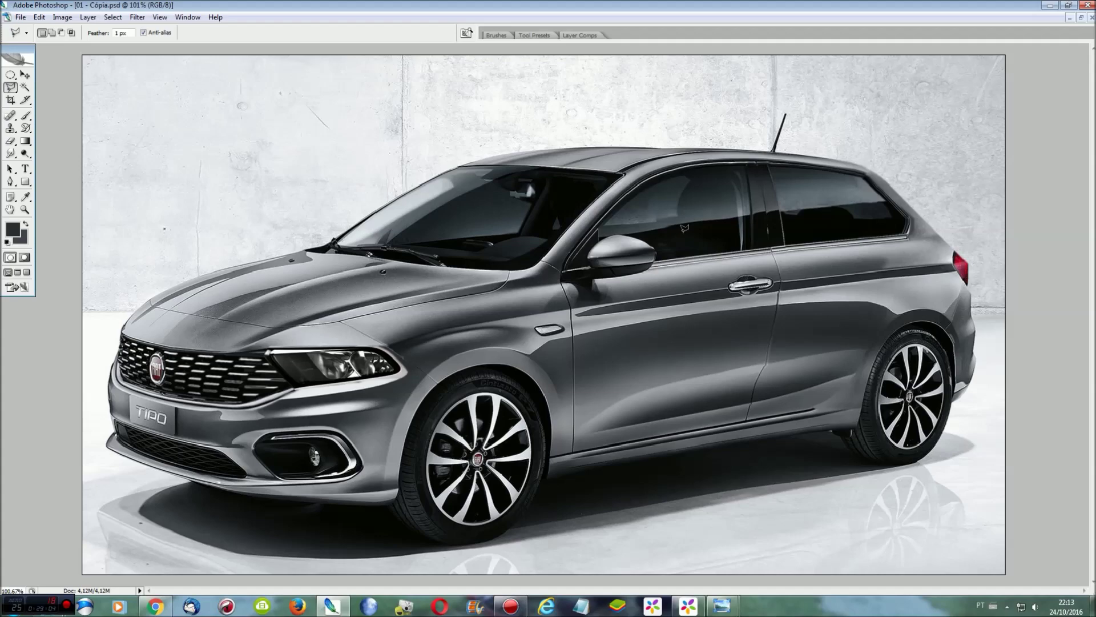
key(ctrl+plus)
key(ctrl+plus)
key(ctrl+plus)
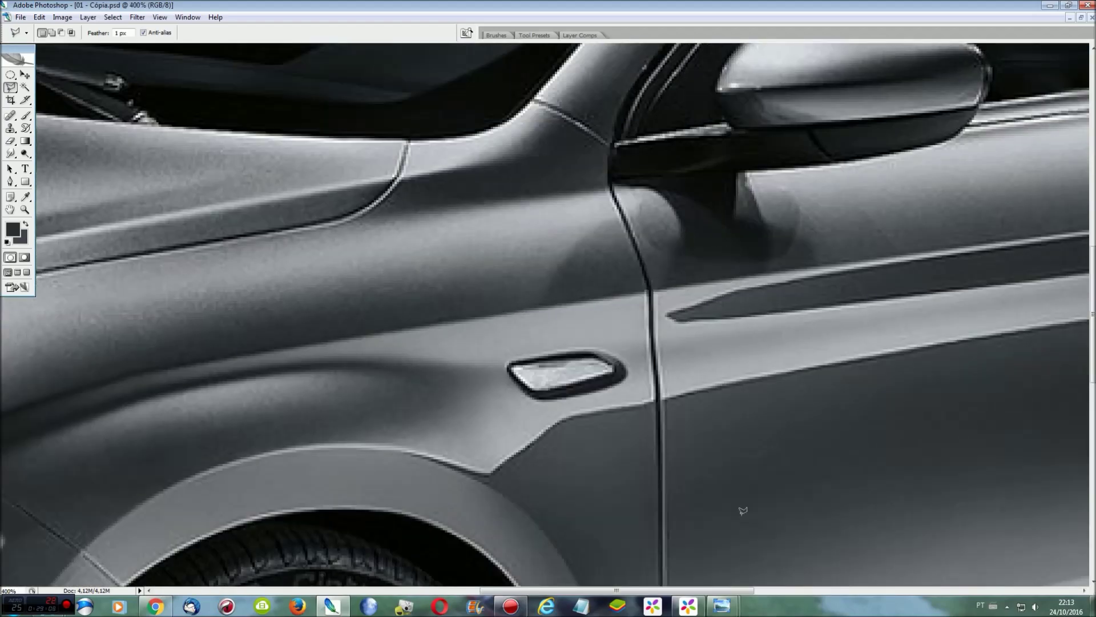
Step: Select the crease at the hood's corner and warp it into a softer bend
drag(617, 590, 297, 590)
scroll(430, 476, up, 1)
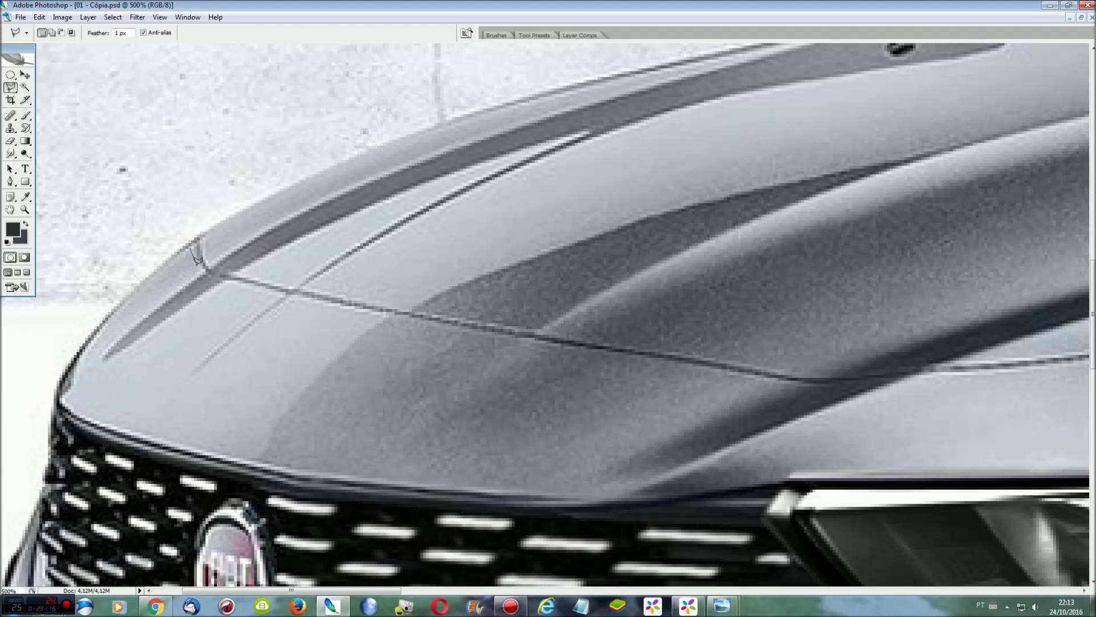
click(85, 376)
double_click(182, 254)
key(ctrl+j)
key(ctrl+t)
right_click(197, 272)
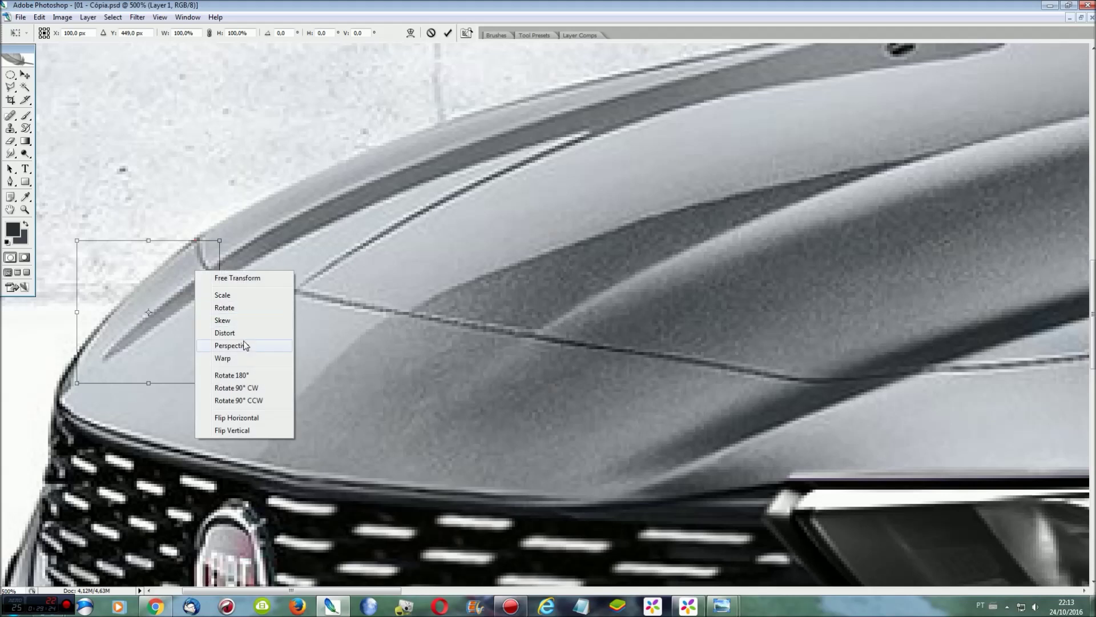
click(252, 361)
drag(191, 249, 201, 237)
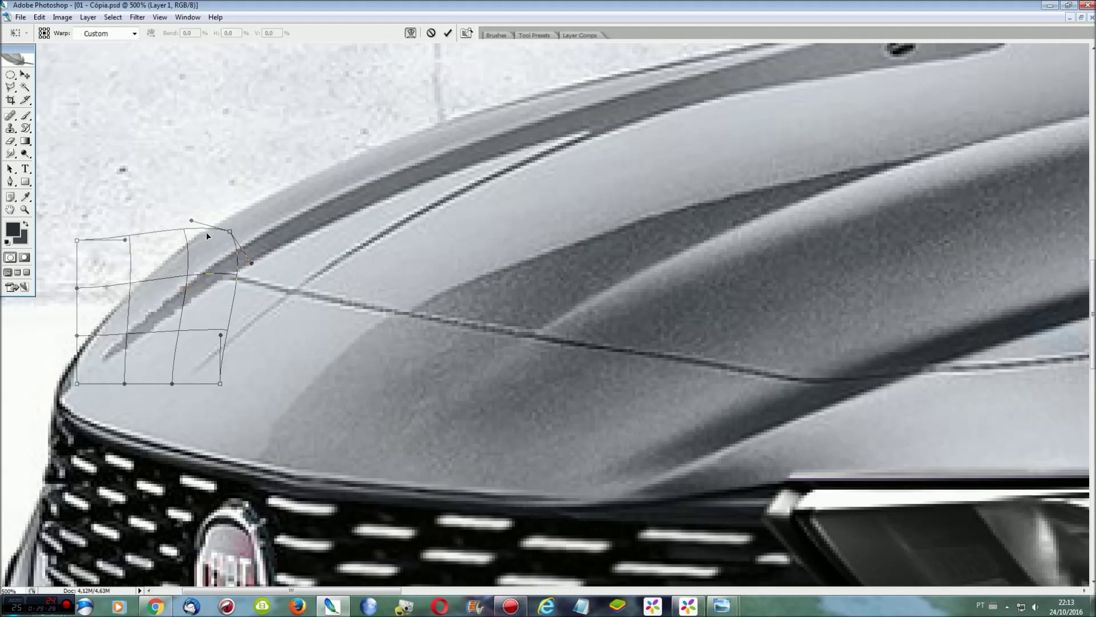
key(Return)
Step: Warp the next hood crease into a softer curve and merge it into the photo
scroll(207, 228, down, 2)
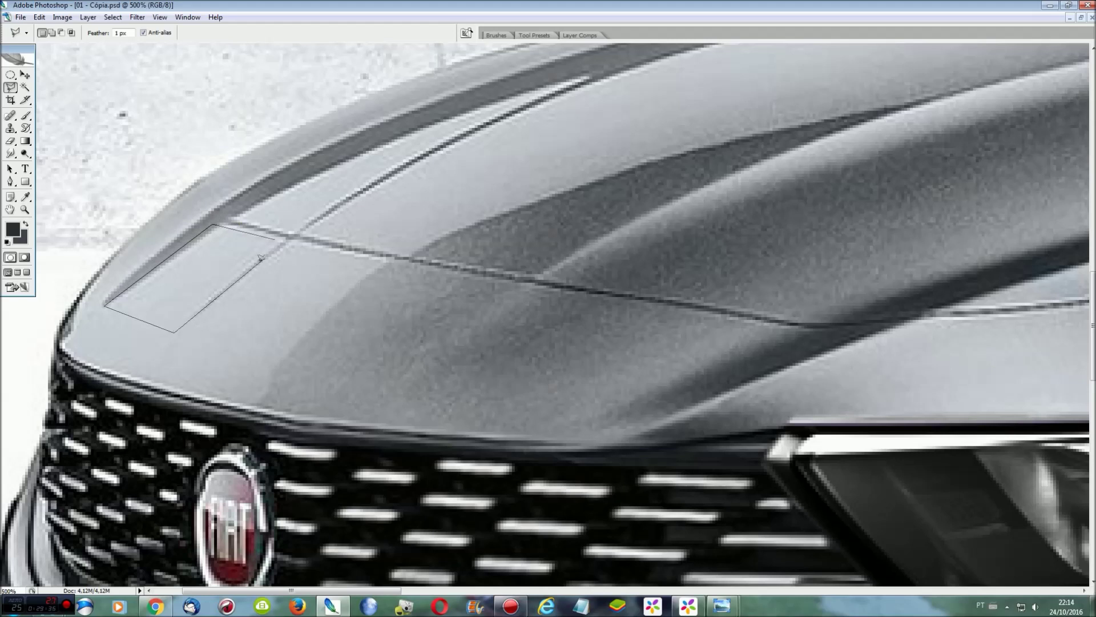
click(281, 242)
key(ctrl+j)
key(ctrl+t)
right_click(282, 243)
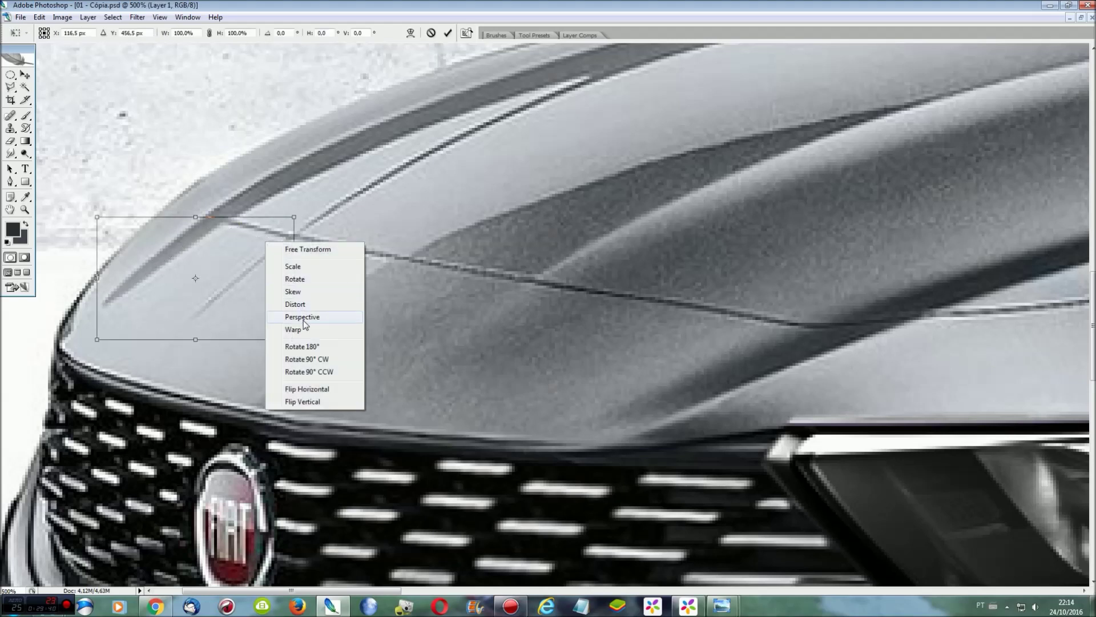
click(303, 329)
mouse_move(225, 226)
mouse_down()
mouse_move(238, 212)
mouse_move(301, 236)
mouse_up()
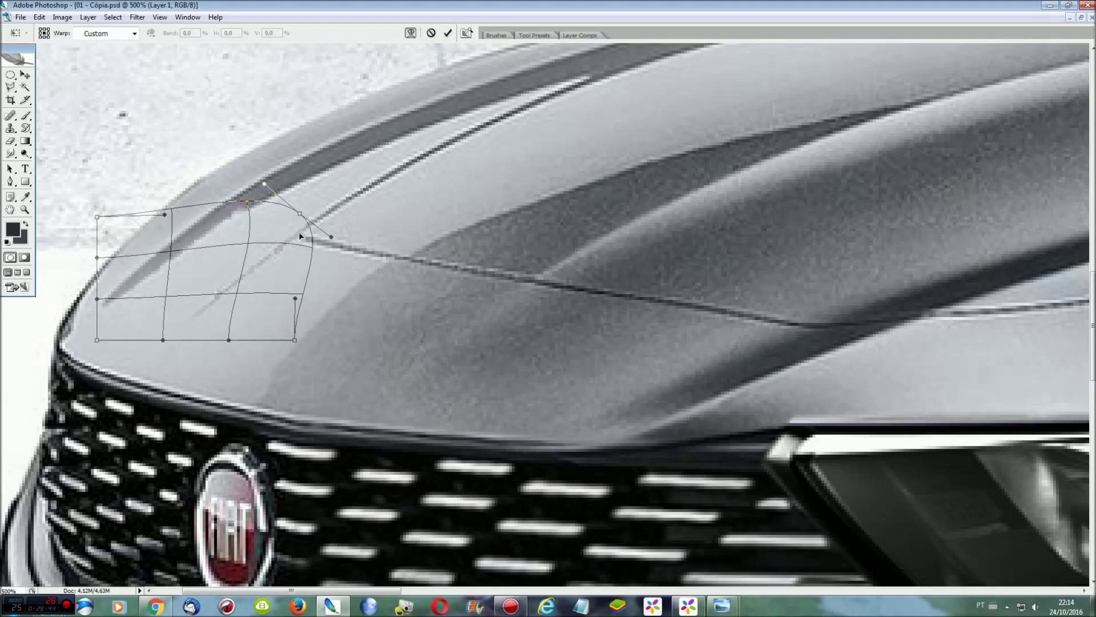
key(Return)
key(ctrl+e)
Step: Curve the following hood crease more smoothly and merge it into the photo
scroll(303, 228, down, 1)
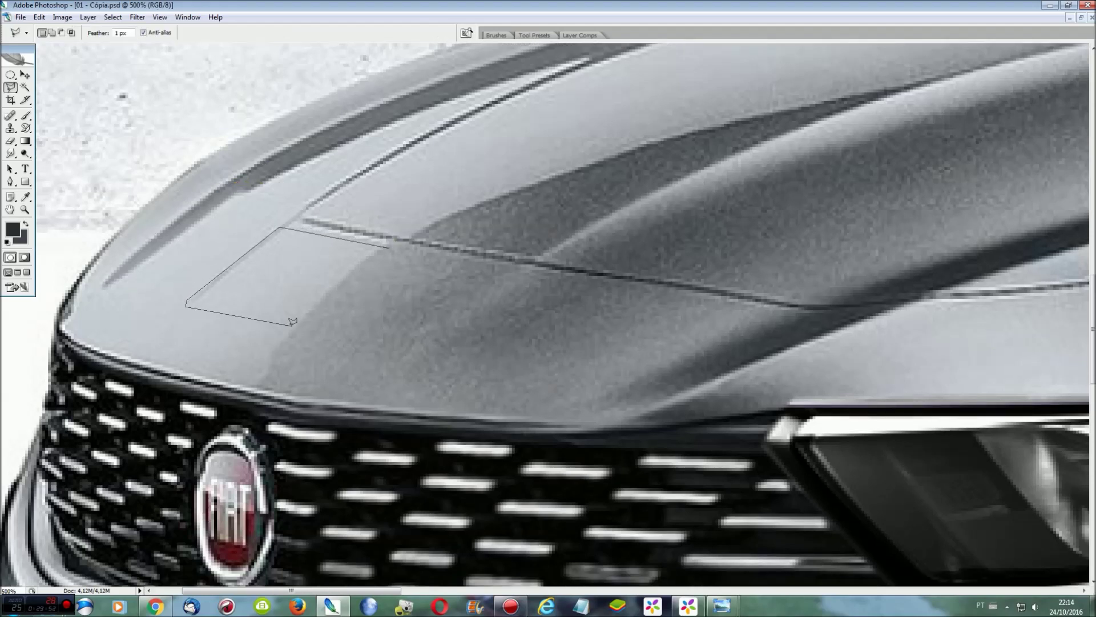
click(393, 250)
key(ctrl+j)
key(ctrl+t)
right_click(385, 252)
click(412, 341)
mouse_move(304, 238)
mouse_down()
mouse_move(311, 215)
mouse_move(325, 213)
mouse_move(415, 238)
mouse_move(429, 228)
mouse_up()
key(Return)
key(ctrl+e)
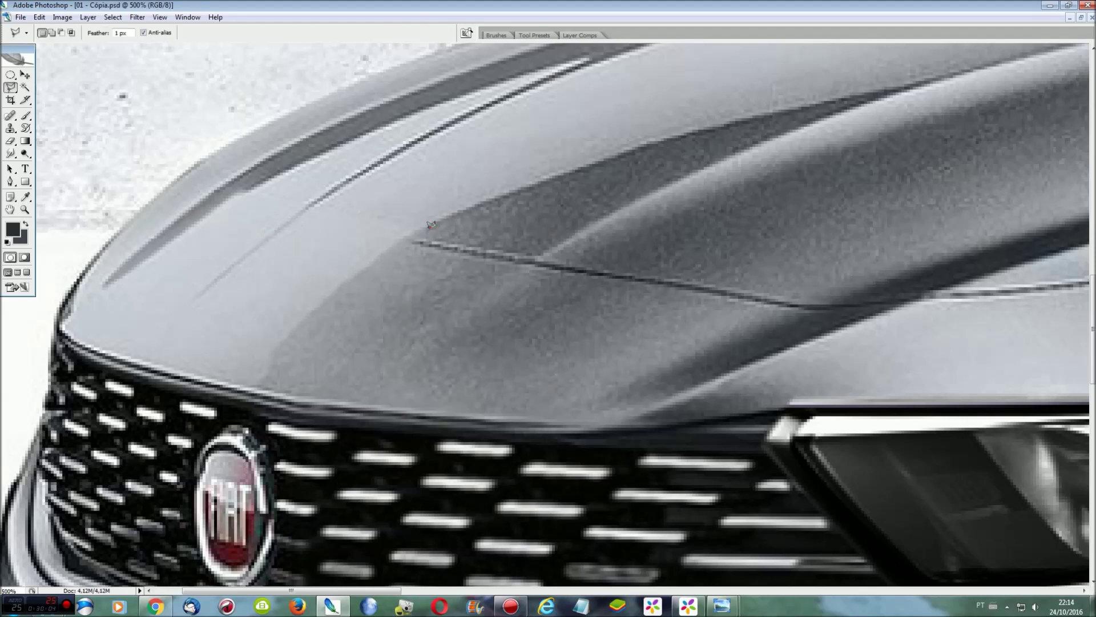
Step: Warp the crease end, bending its top edge and raising its right side
scroll(416, 231, down, 2)
click(540, 226)
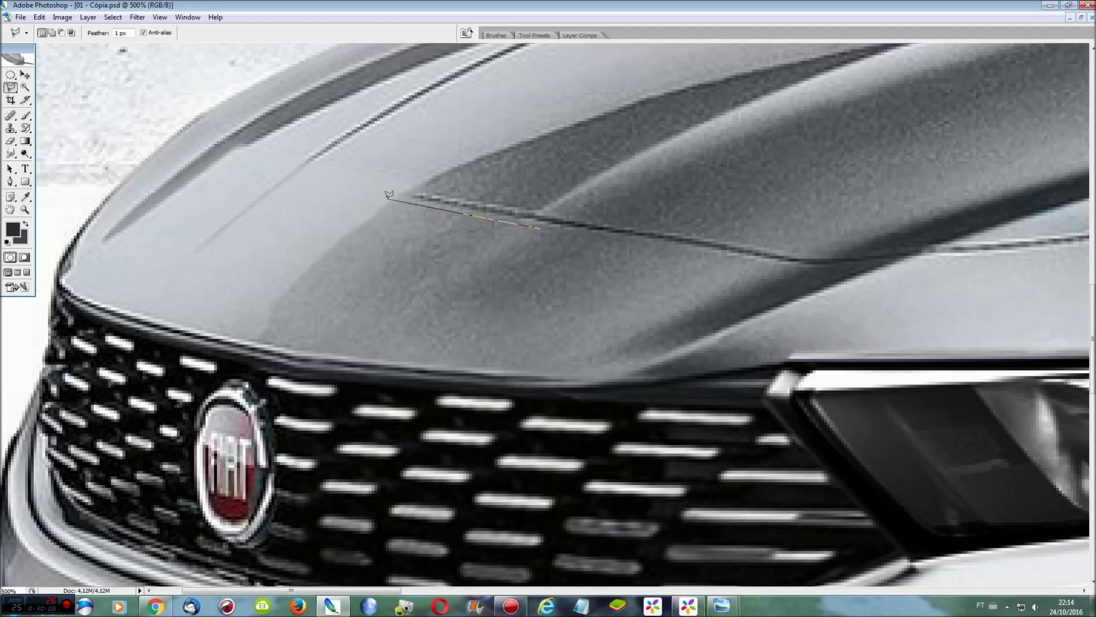
click(543, 229)
key(ctrl+j)
key(ctrl+t)
right_click(478, 209)
click(514, 304)
drag(423, 205, 429, 187)
drag(543, 242, 545, 221)
key(Return)
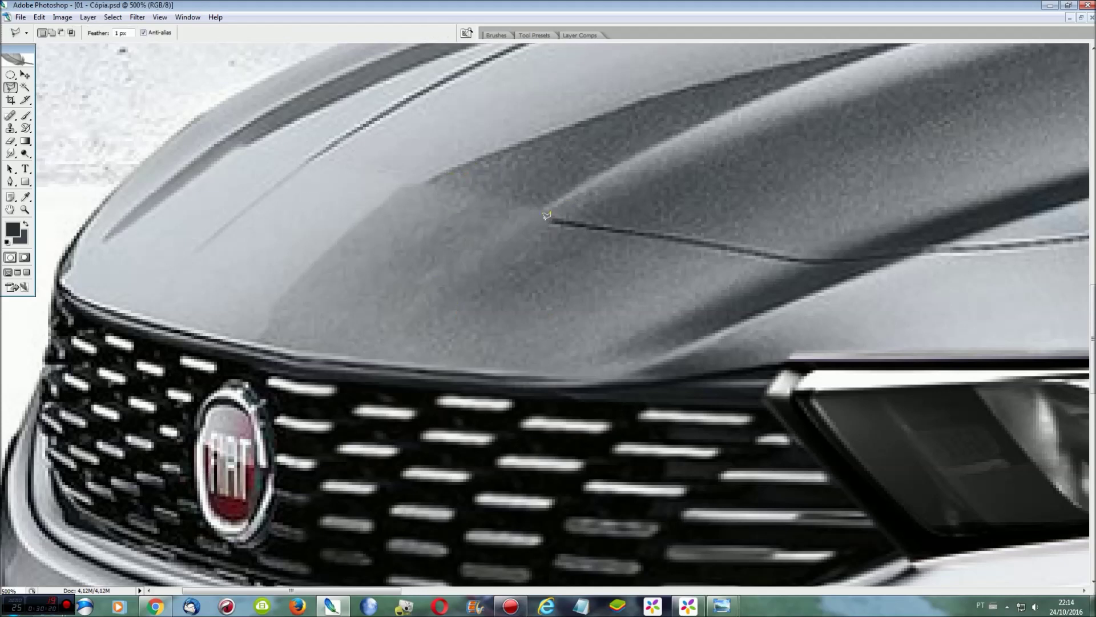
Step: Outline the central hood crease and warp it upward into a smoother curve
scroll(546, 215, down, 2)
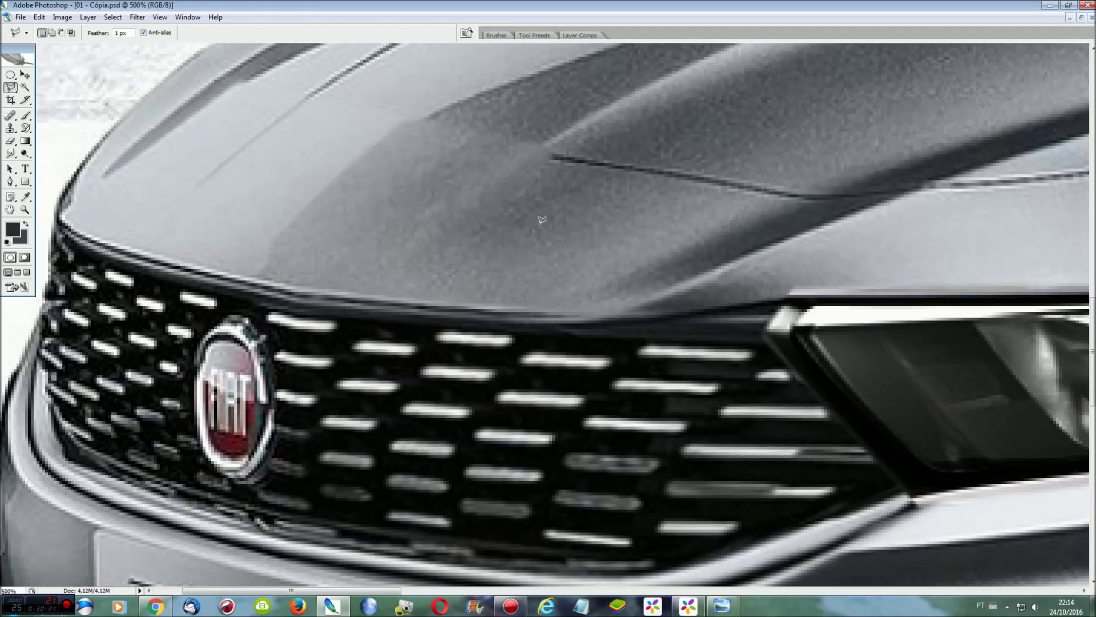
click(869, 201)
click(803, 203)
click(535, 158)
click(390, 268)
click(635, 292)
click(868, 201)
key(ctrl+j)
key(ctrl+t)
right_click(712, 197)
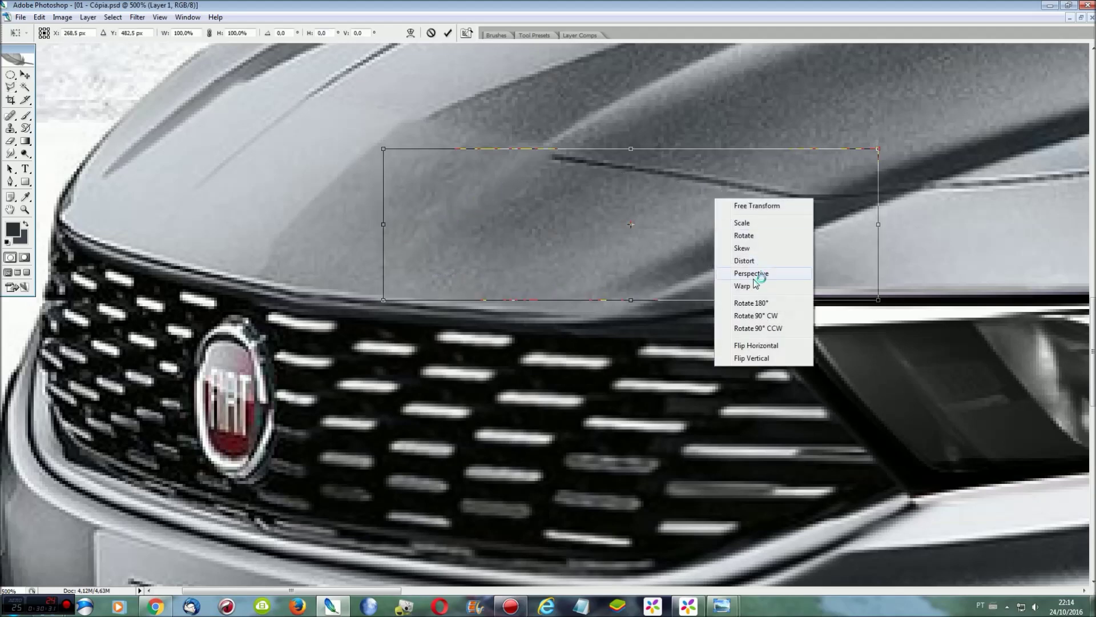
click(737, 272)
drag(564, 165, 659, 189)
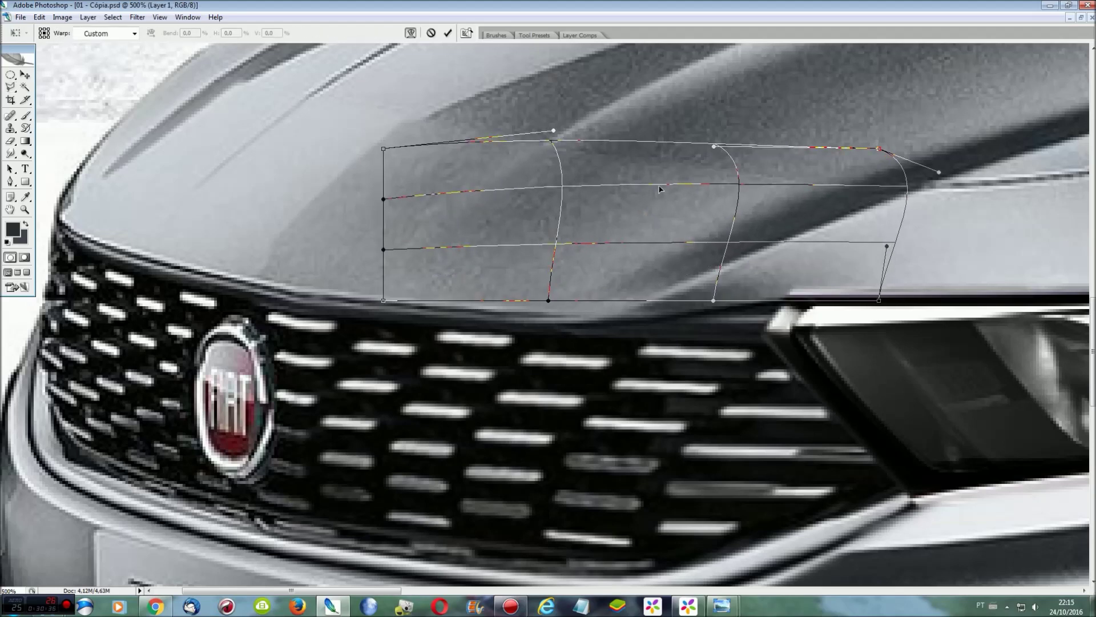
key(Return)
Step: Zoom out to check the whole car, then zoom in on the headlight and front fender
key(ctrl+0)
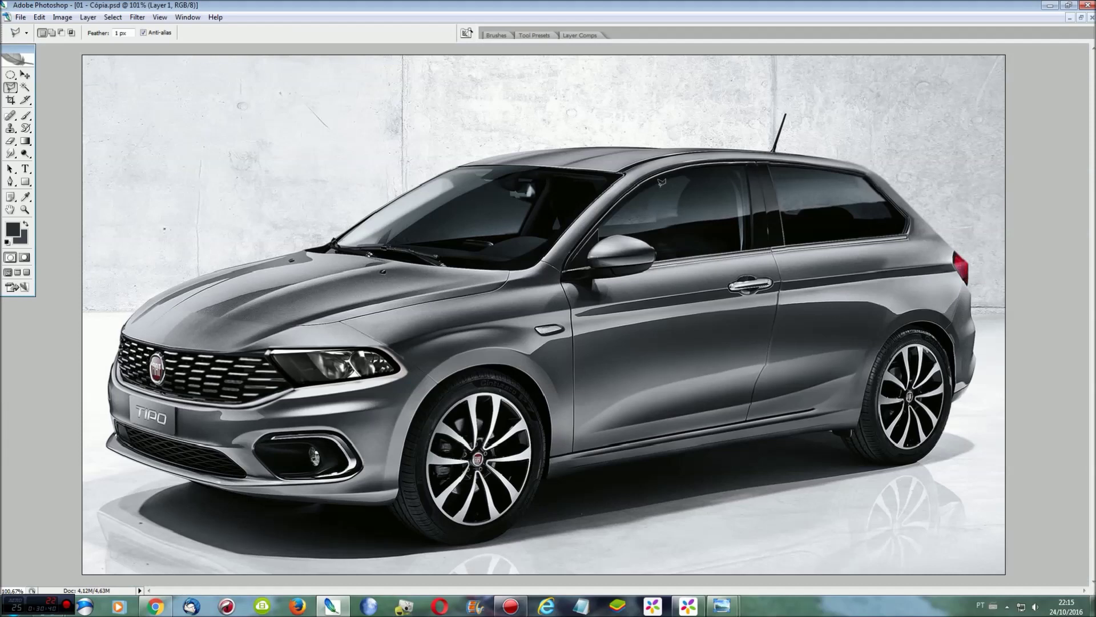
key(ctrl+plus)
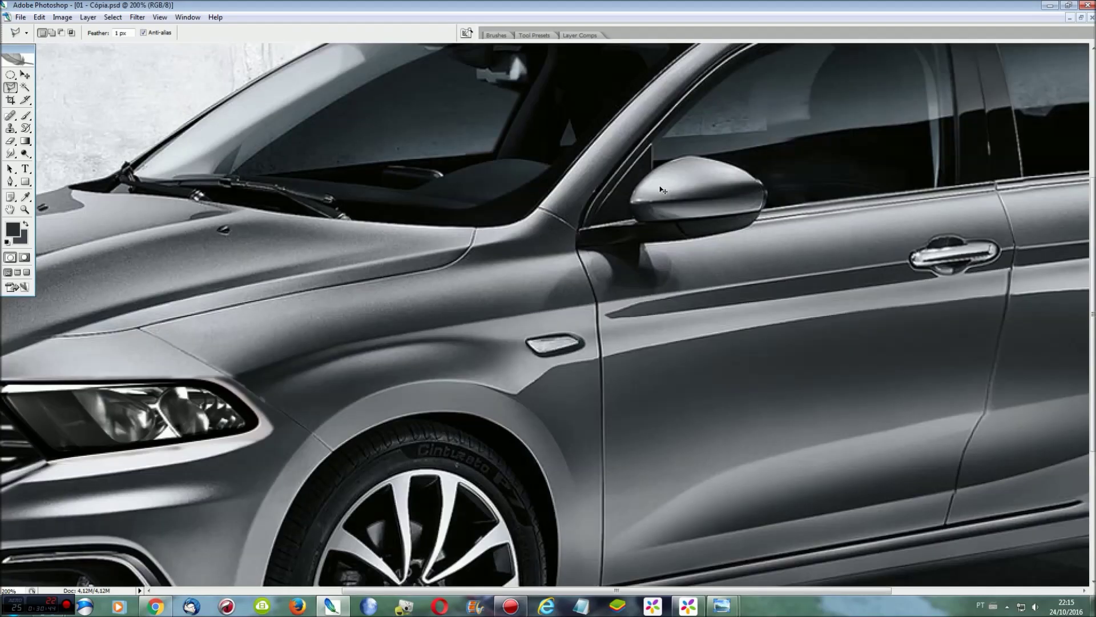
key(ctrl+plus)
drag(286, 384, 714, 293)
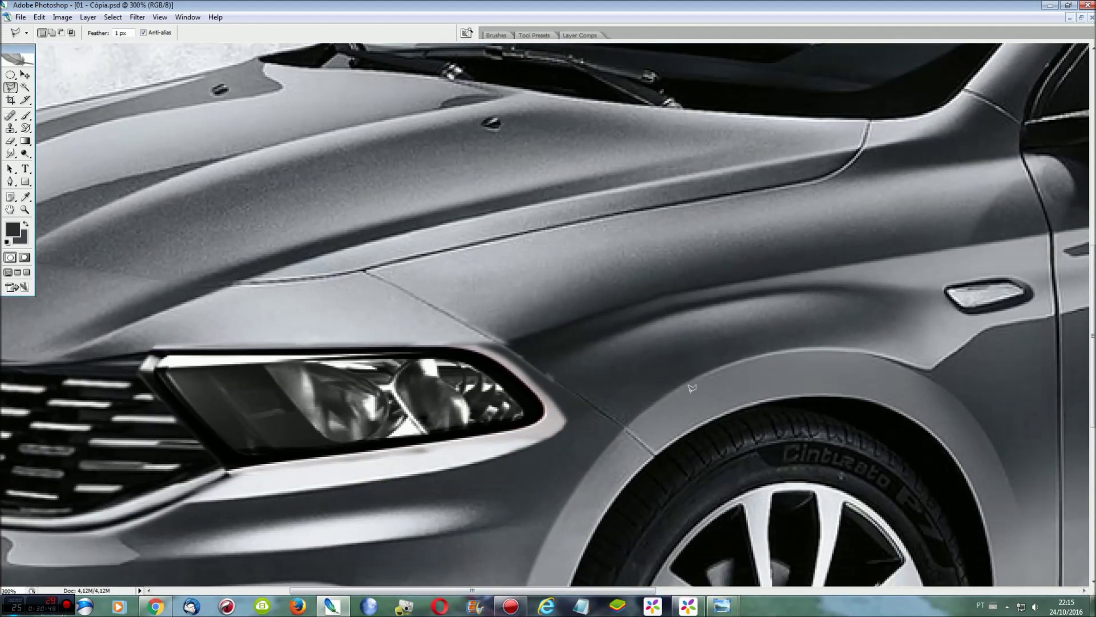
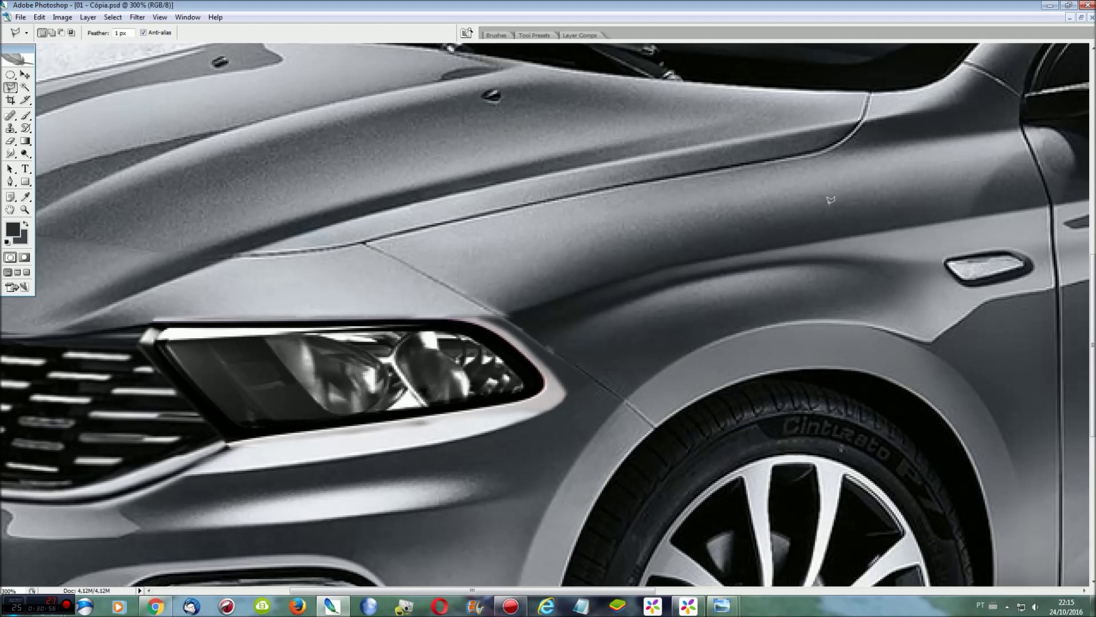
Step: Polygonal-lasso the crease along the top of the front fender and copy it to a new layer
click(434, 200)
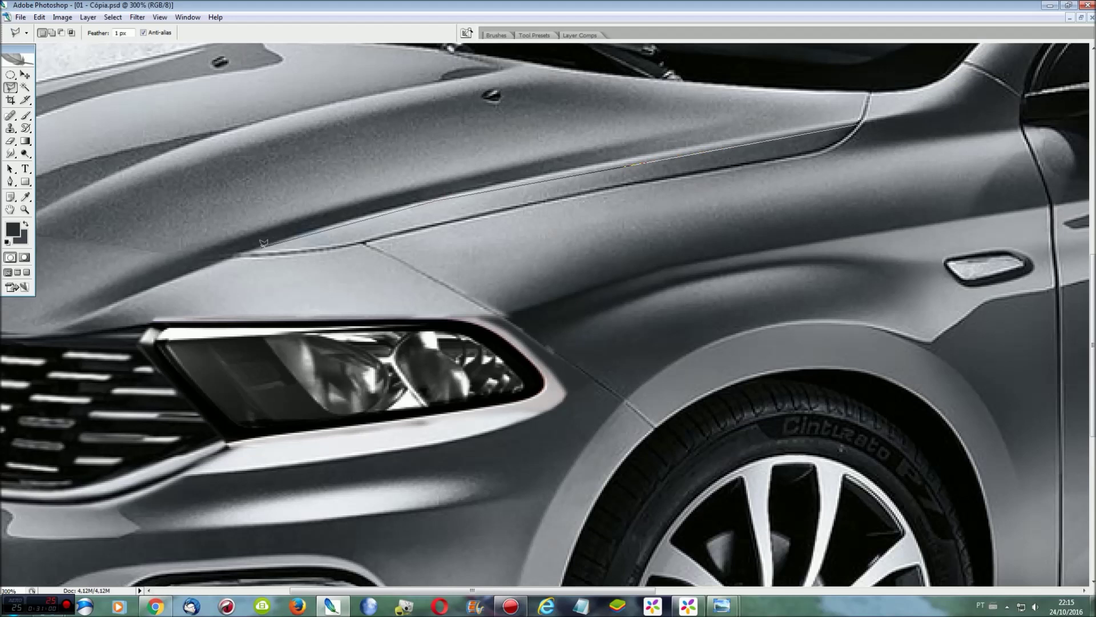
click(666, 182)
click(859, 129)
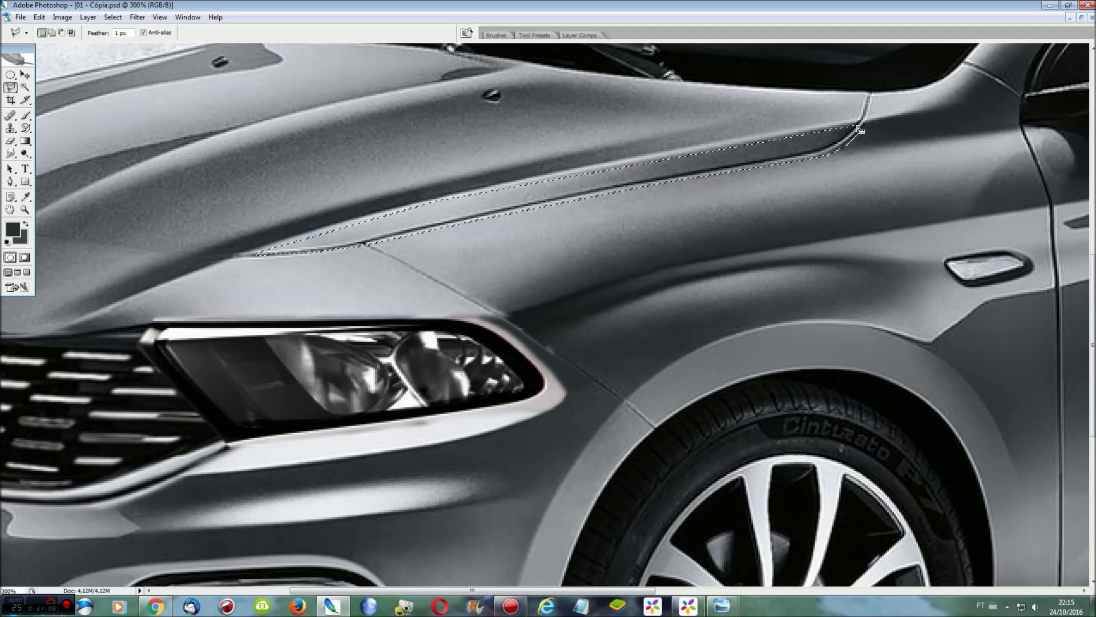
key(ctrl+j)
Step: Free-transform the copied crease piece, abandoning a skew and stretching it to 150% height
key(ctrl+t)
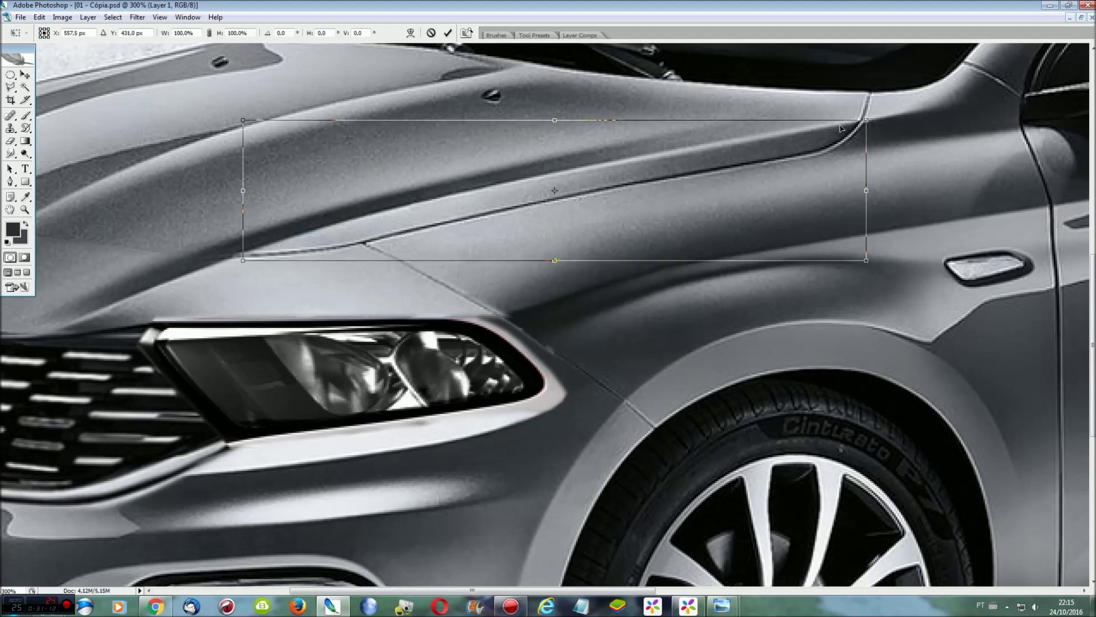
drag(551, 261, 555, 483)
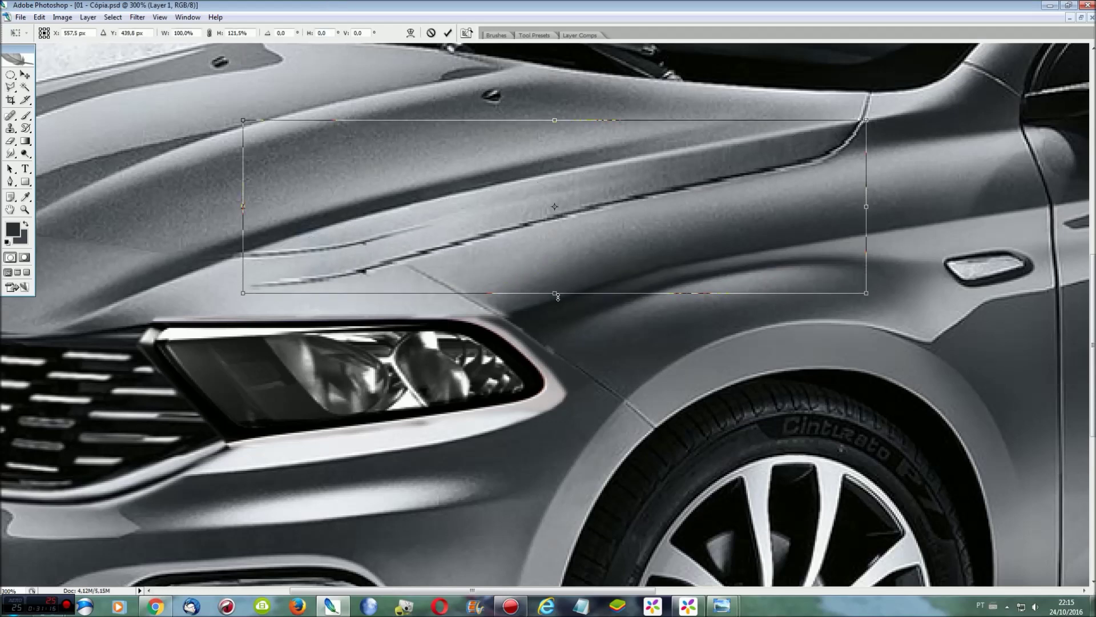
right_click(584, 196)
click(611, 245)
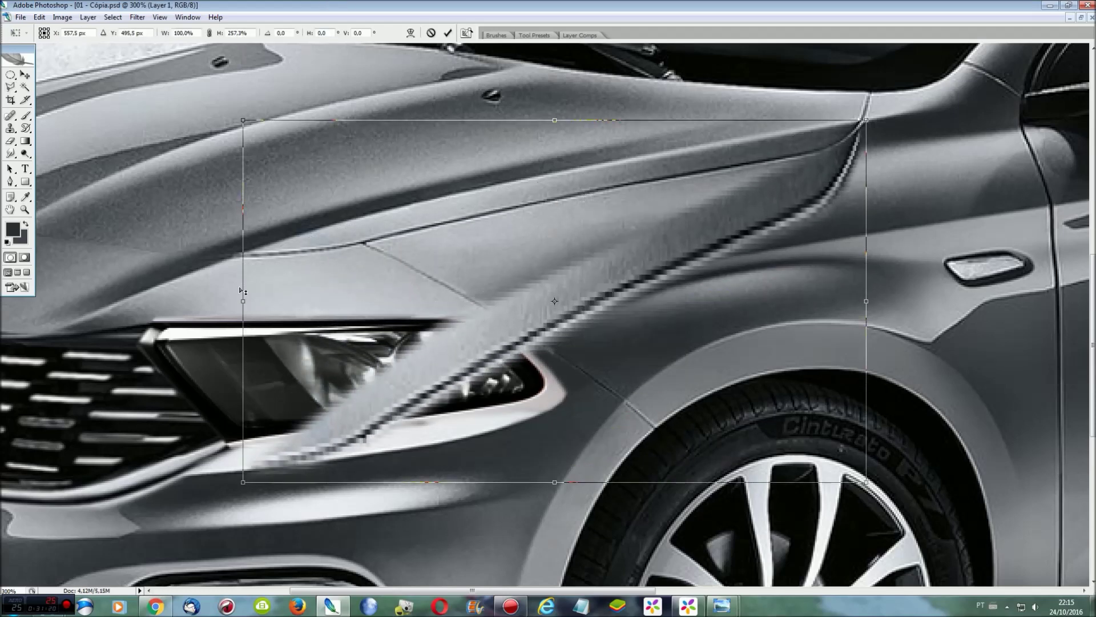
drag(243, 482, 273, 85)
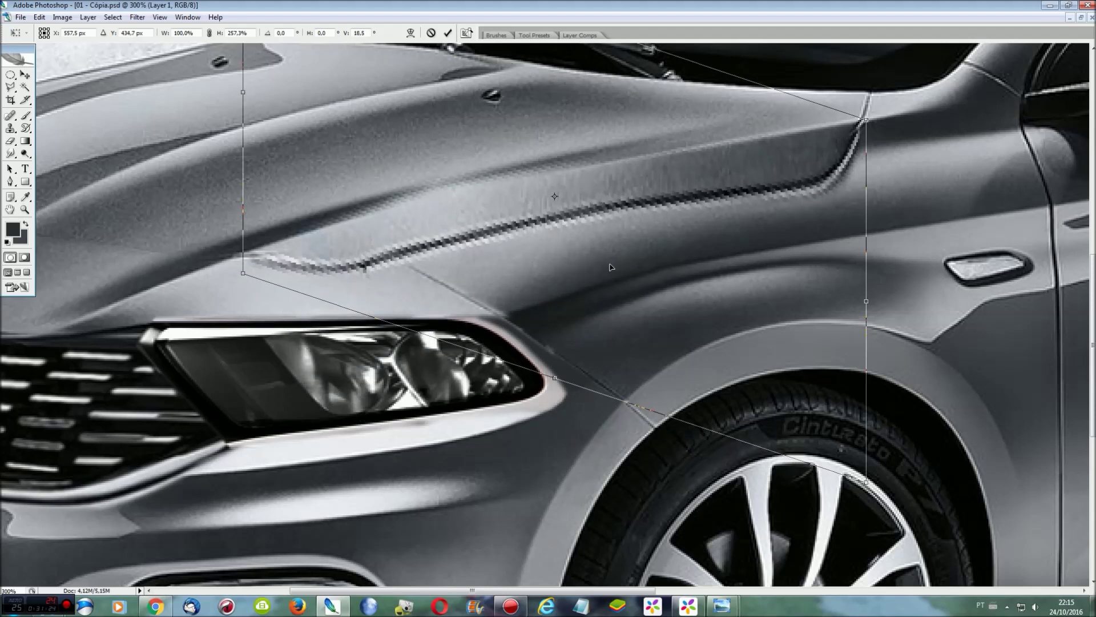
key(Escape)
key(ctrl+t)
mouse_move(599, 291)
mouse_down()
mouse_move(619, 379)
mouse_move(622, 296)
mouse_up()
key(Return)
key(l)
Step: Try warping the area over the headlight upward, then undo the warp
key(ctrl+t)
right_click(551, 250)
click(574, 328)
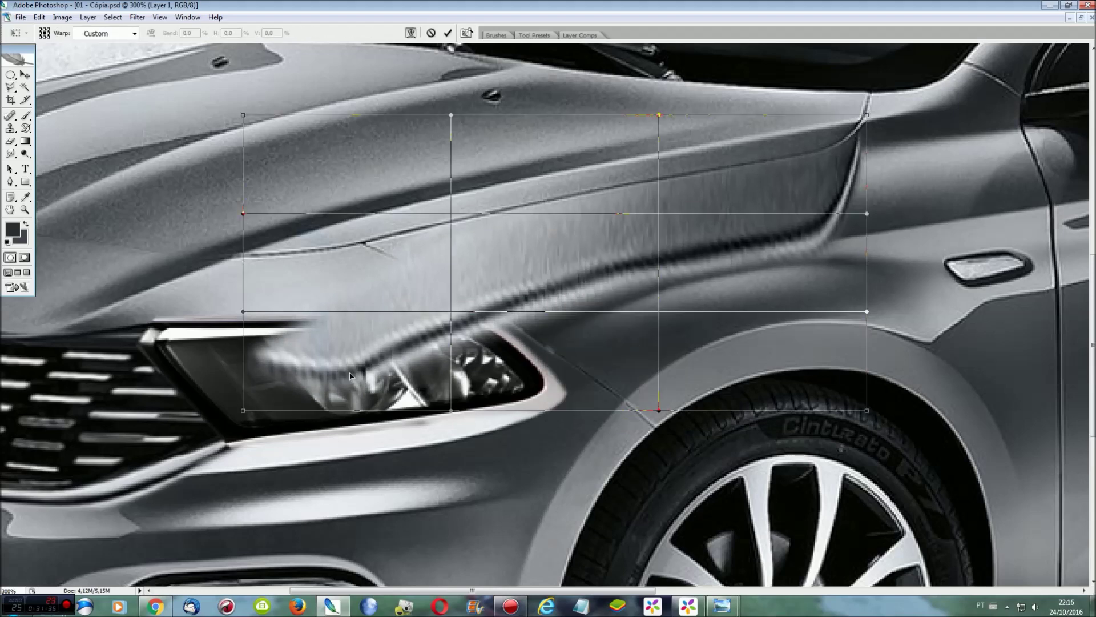
drag(354, 371, 353, 319)
key(Return)
key(ctrl+z)
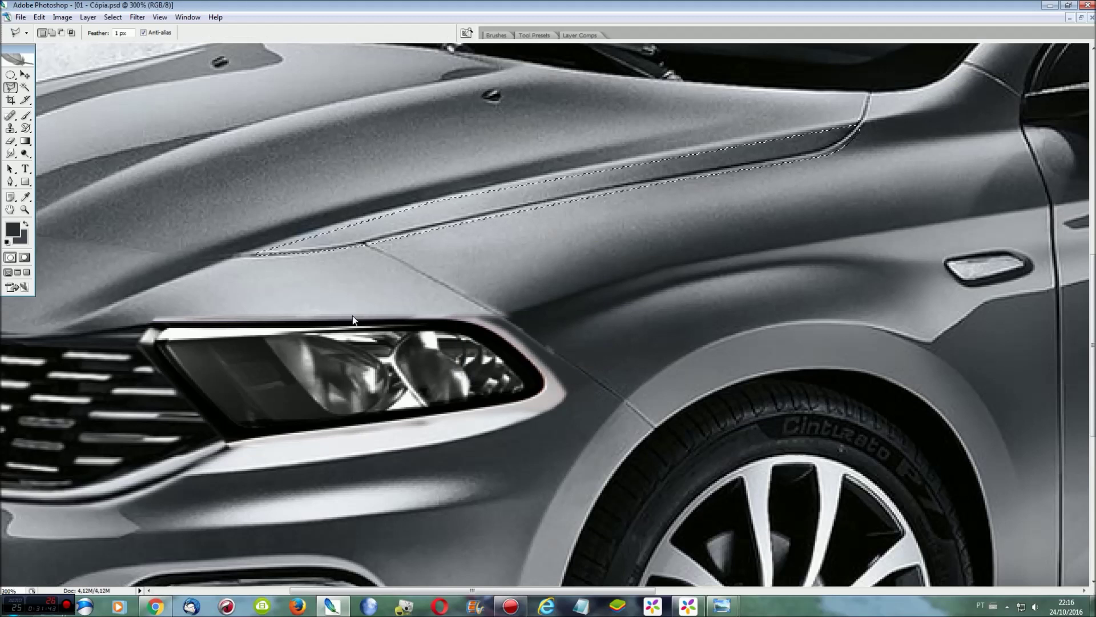
Step: Reposition the hood patch down and left, then smudge away the diagonal fender seam
key(ctrl+t)
drag(758, 195, 761, 289)
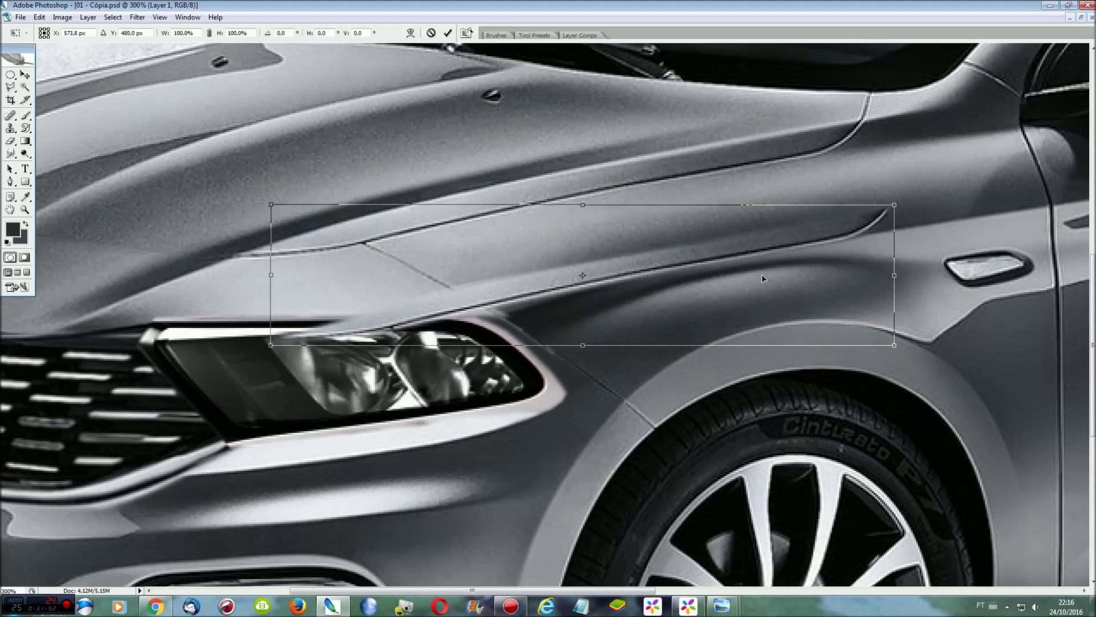
drag(761, 290, 741, 278)
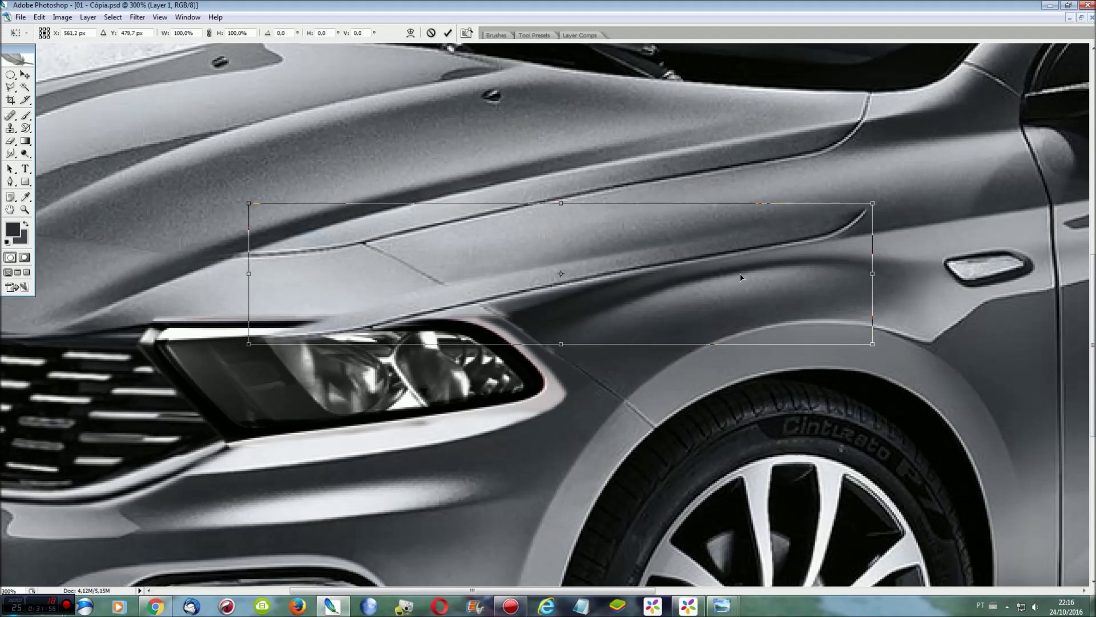
key(Return)
key(r)
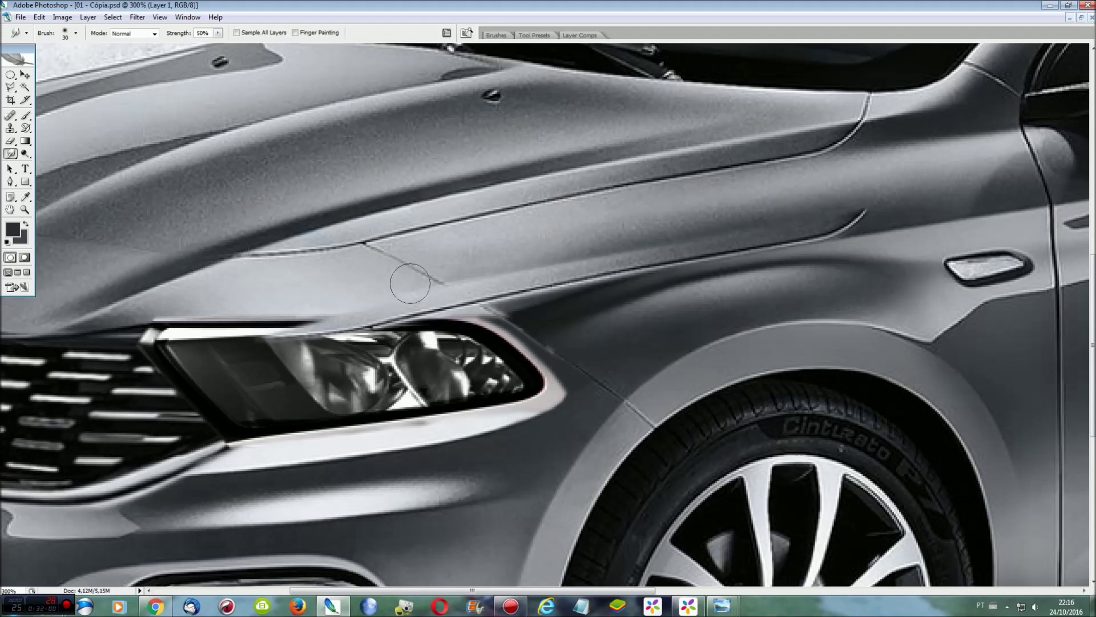
mouse_move(441, 273)
mouse_down()
mouse_move(391, 265)
mouse_move(468, 279)
mouse_move(460, 264)
mouse_move(396, 245)
mouse_up()
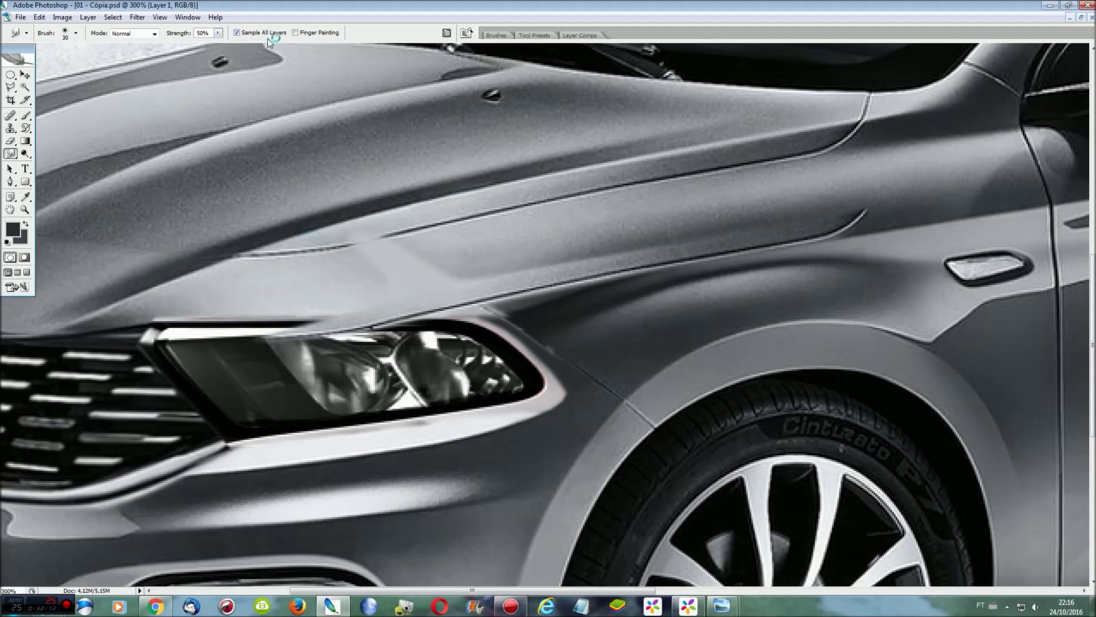
Step: Hide Layer 1 and outline the area around the headlight on the Background
key(F7)
click(1010, 120)
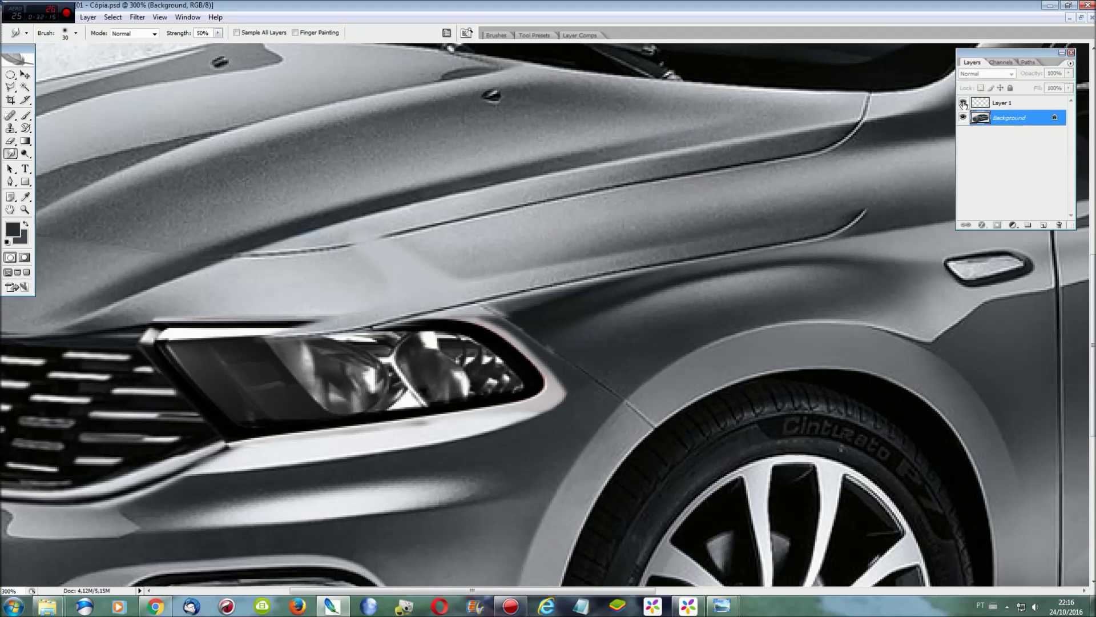
click(964, 103)
key(l)
click(456, 315)
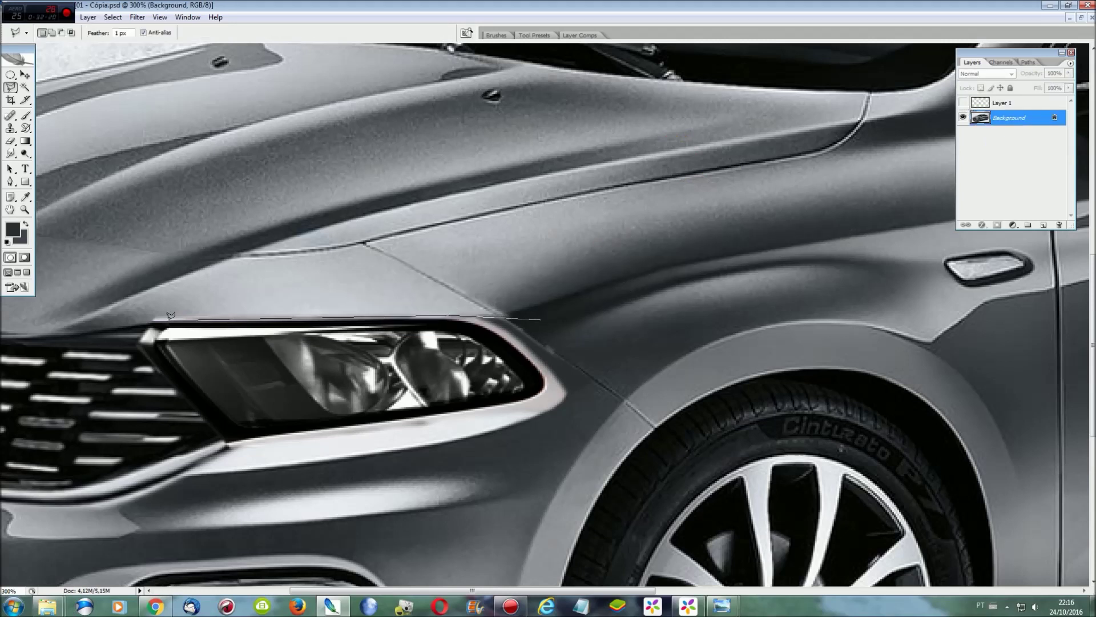
click(144, 360)
click(309, 400)
Step: Show Layer 1 again and delete its gray patch covering the headlight
click(545, 396)
click(570, 370)
click(541, 320)
click(964, 103)
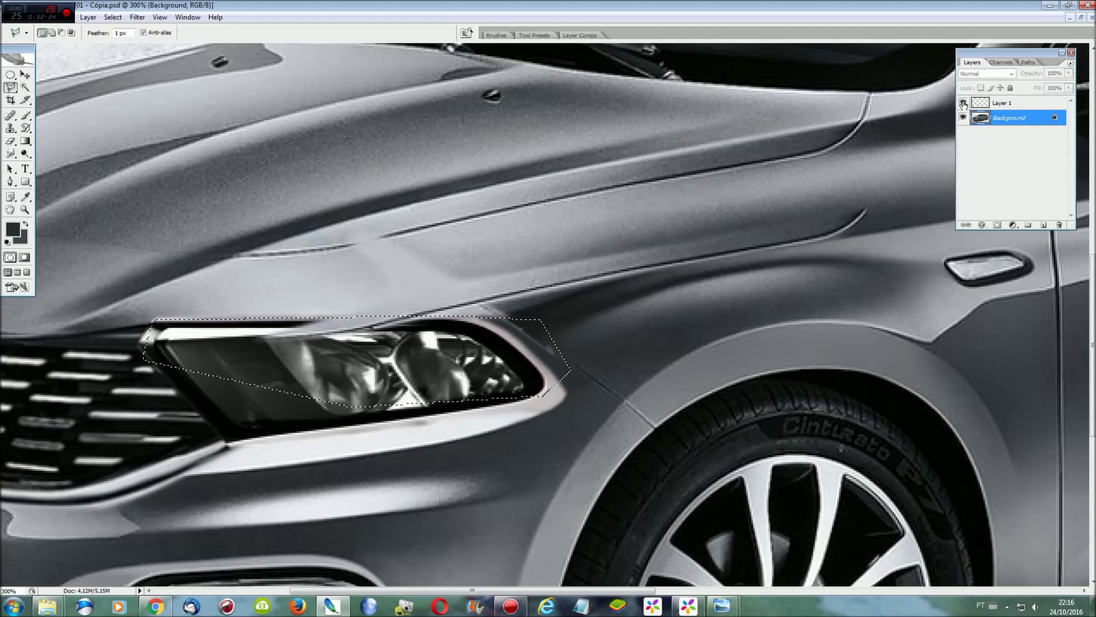
click(1005, 103)
key(Delete)
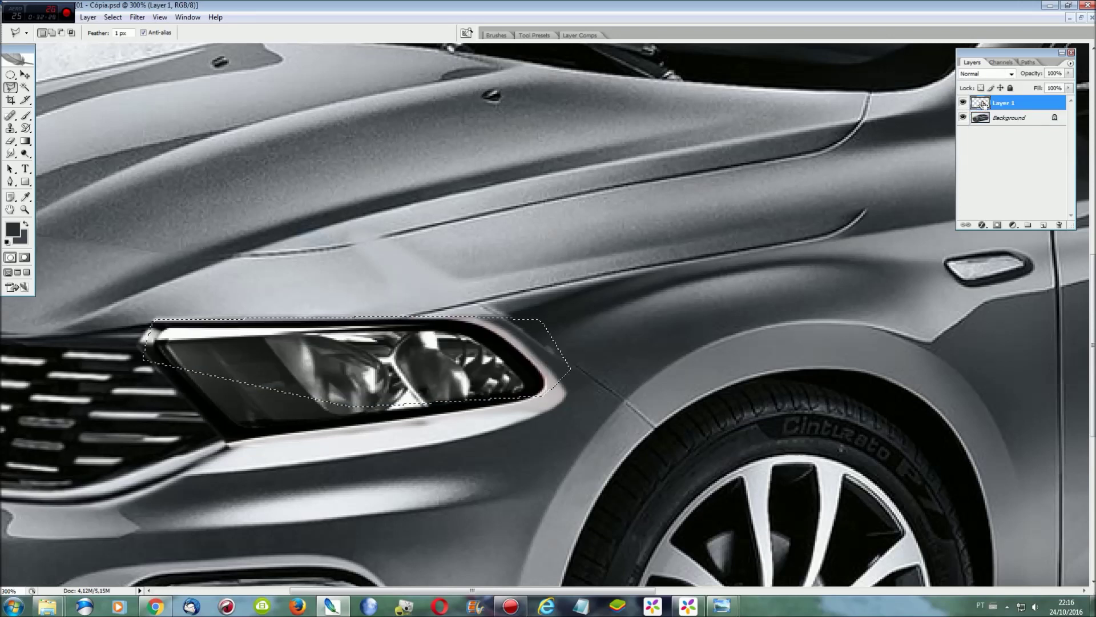
Step: Outline the hood crease area, delete the patch over it, and deselect
click(651, 247)
click(303, 311)
click(234, 259)
click(280, 204)
click(400, 186)
double_click(671, 216)
key(Delete)
key(ctrl+d)
Step: Merge Layer 1 down into the Background and begin outlining the fender seam
key(ctrl+e)
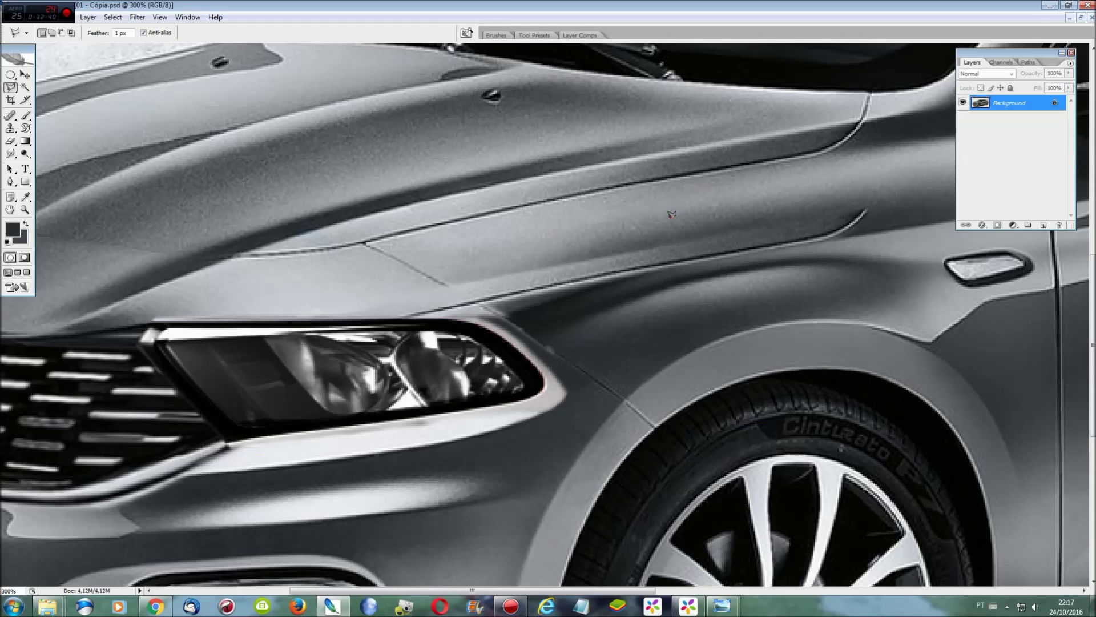
key(ctrl+plus)
click(304, 221)
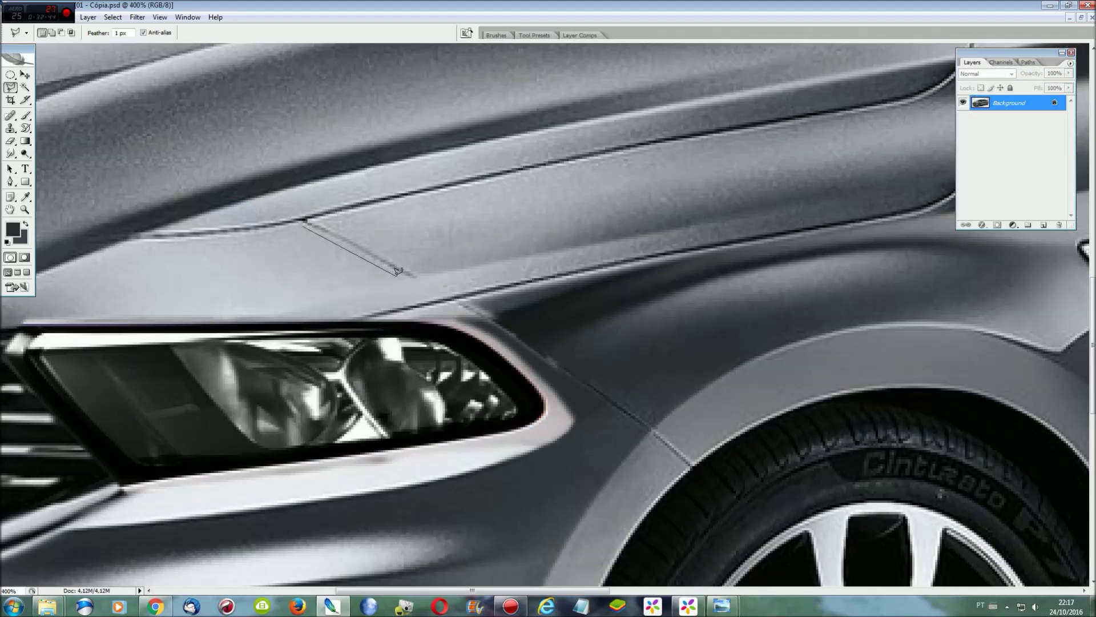
Step: Copy the fender seam patch to its own layer and warp it over the diagonal seam
click(362, 306)
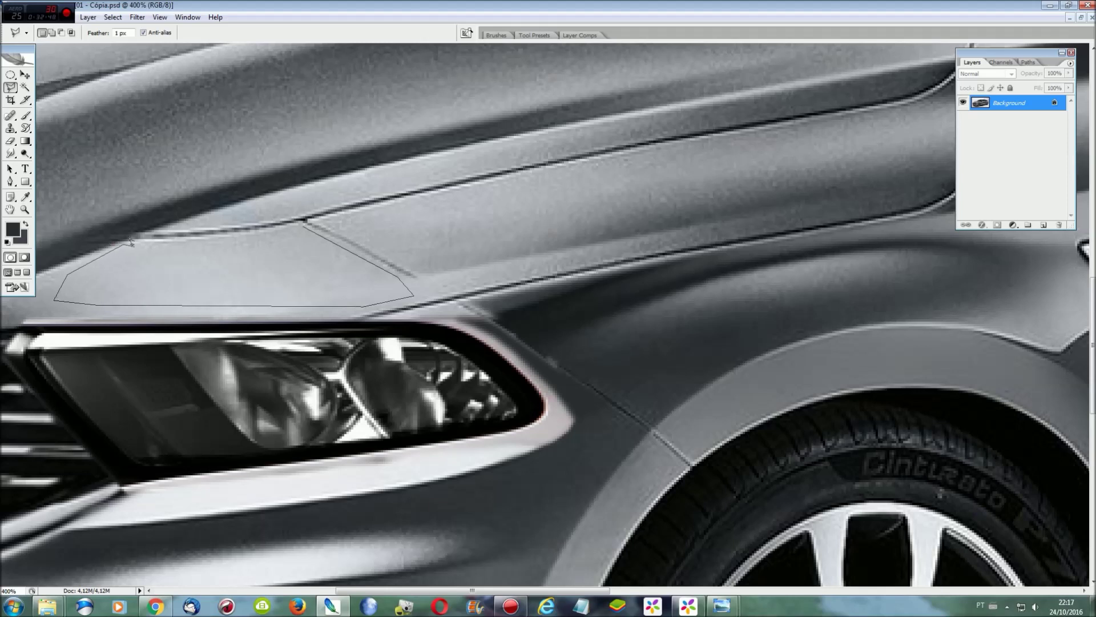
click(304, 221)
key(ctrl+j)
key(ctrl+t)
right_click(338, 177)
click(367, 329)
mouse_move(146, 245)
mouse_down()
mouse_move(274, 238)
mouse_move(305, 224)
mouse_up()
key(Return)
Step: Smudge the seam patch and merge it into the Background
key(r)
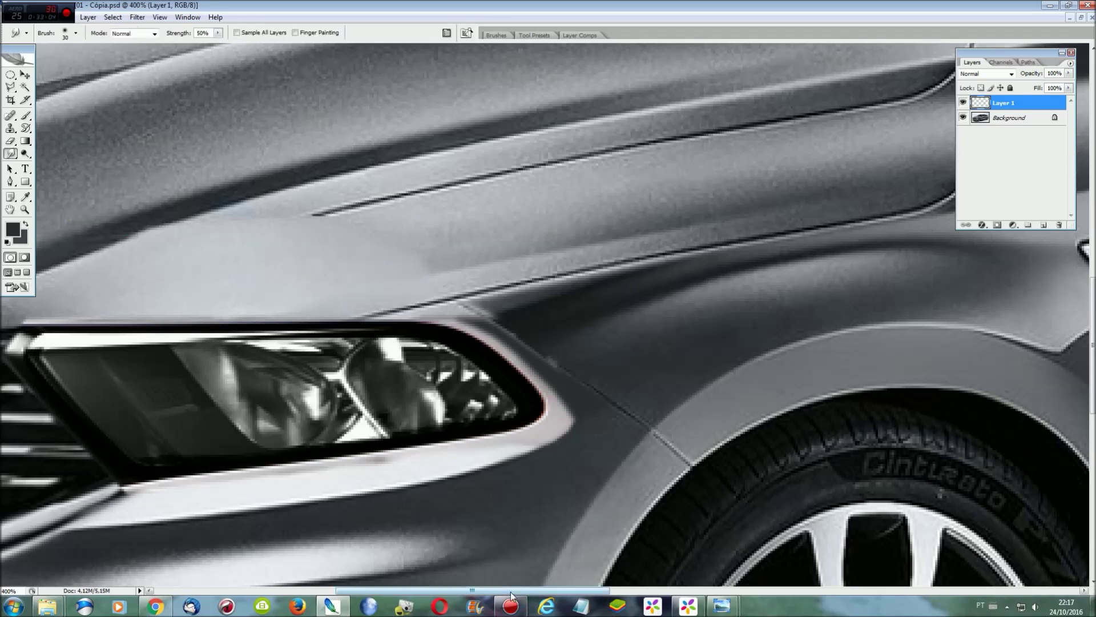
drag(511, 589, 555, 590)
key(ctrl+e)
scroll(597, 568, up, 3)
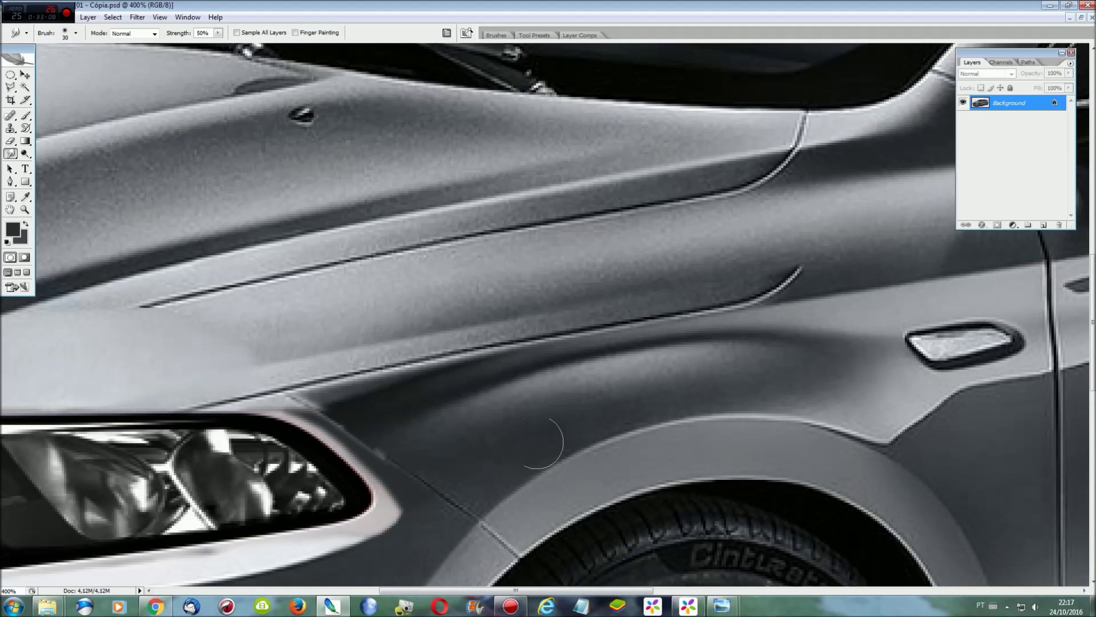
Step: Copy the upper fender crease to a new layer and nudge it down, right and up
key(l)
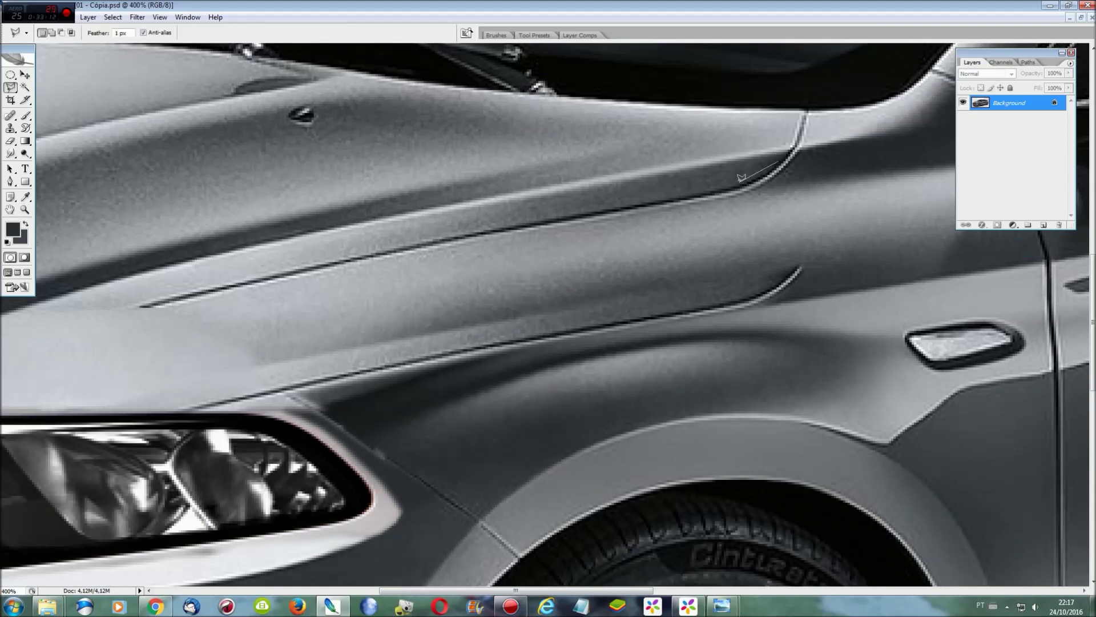
click(740, 183)
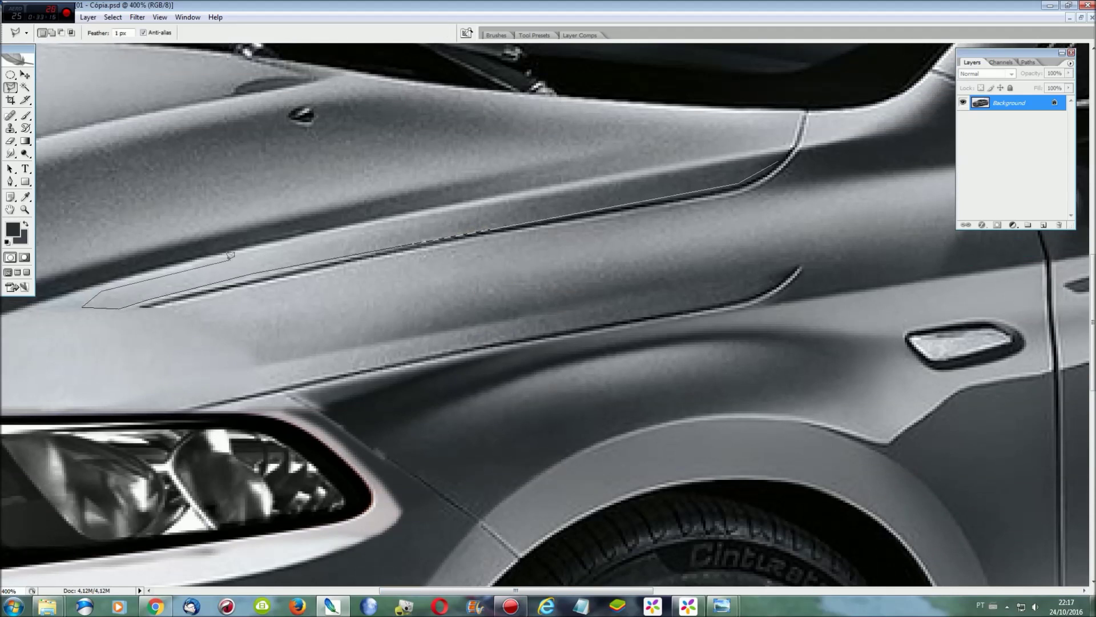
click(778, 152)
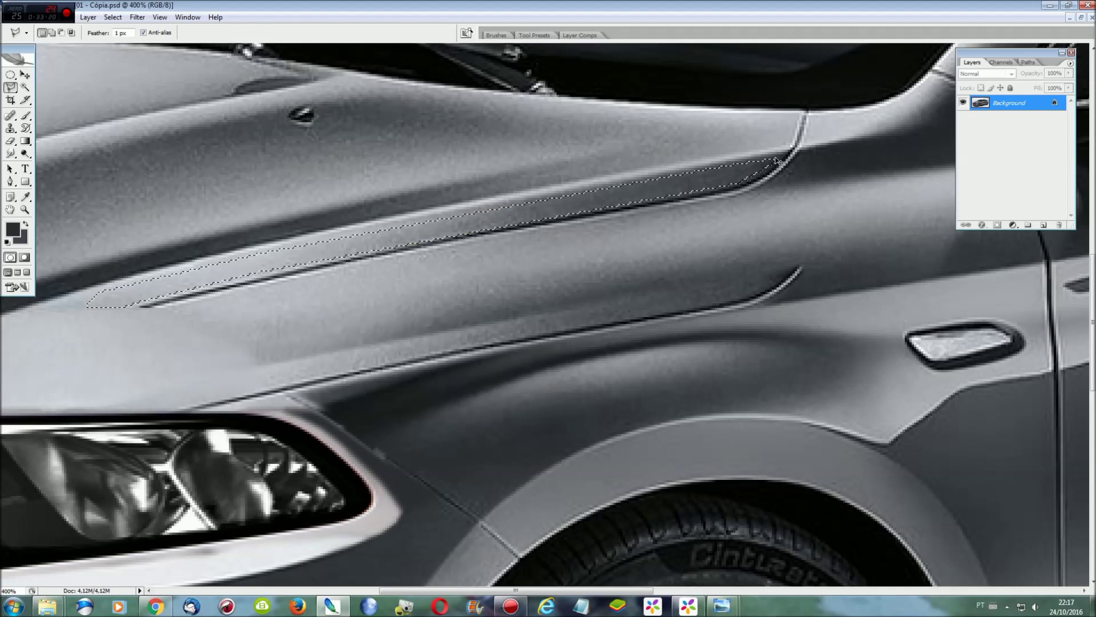
key(ctrl+j)
key(ctrl+t)
key(Down)
key(Down)
key(Down)
key(Down)
key(Down)
key(Down)
key(Right)
key(Right)
key(Right)
key(Right)
key(Up)
key(Up)
key(Up)
key(Up)
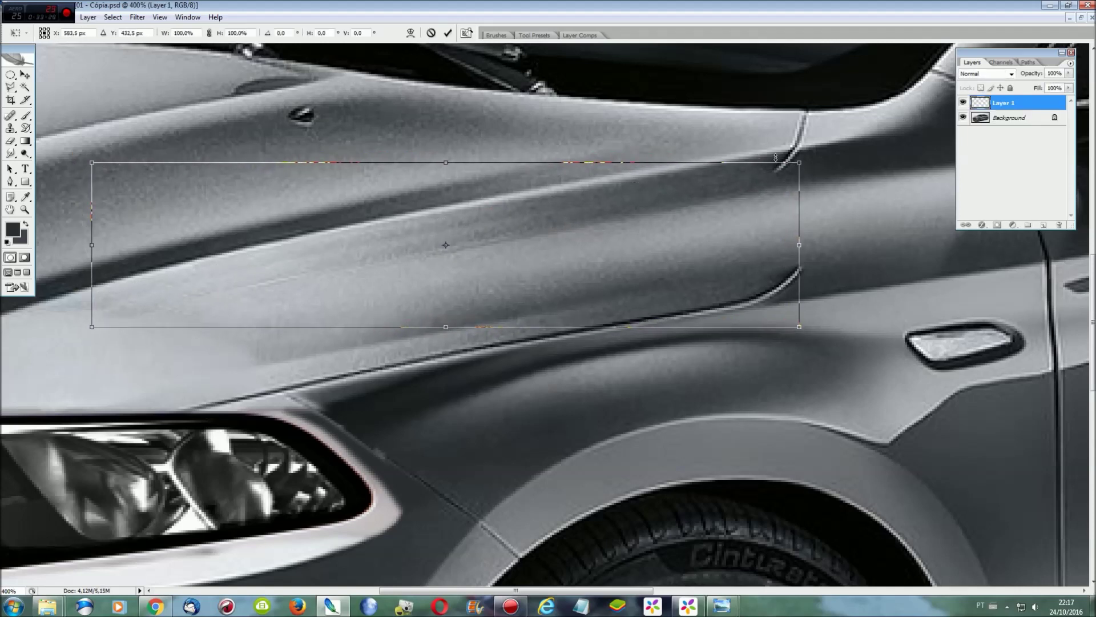
key(Return)
Step: Smudge the lower part of the crease line and merge the copy into the Background
key(r)
mouse_move(783, 148)
mouse_down()
mouse_move(785, 175)
mouse_move(810, 166)
mouse_up()
key(ctrl+e)
key(ctrl+0)
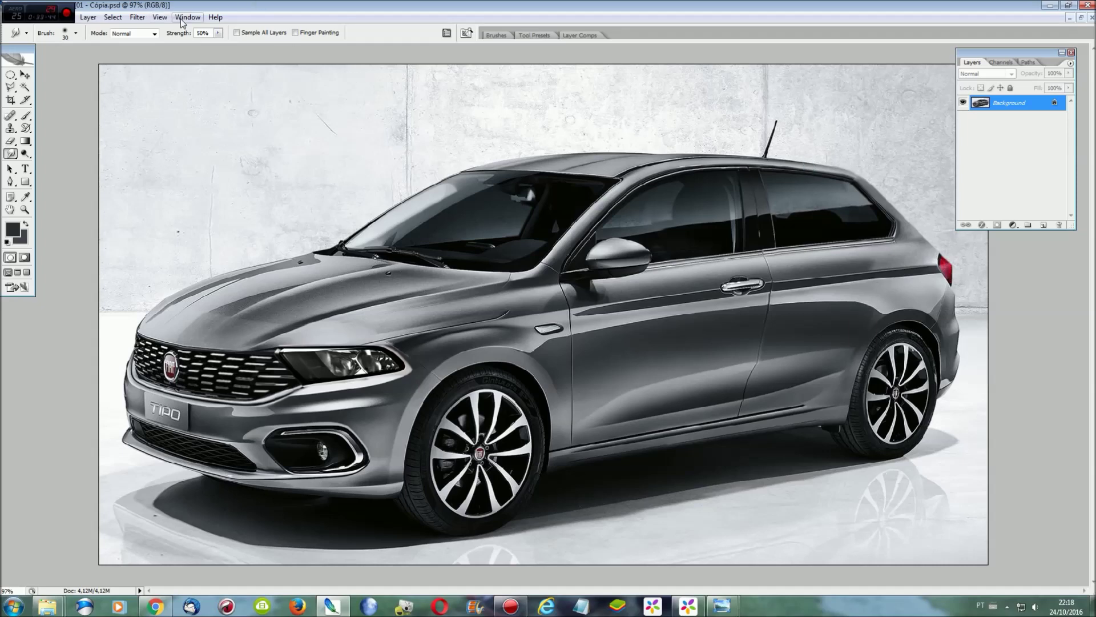
Step: Open the original 01.jpg and zoom in on the car door
key(ctrl+o)
double_click(453, 149)
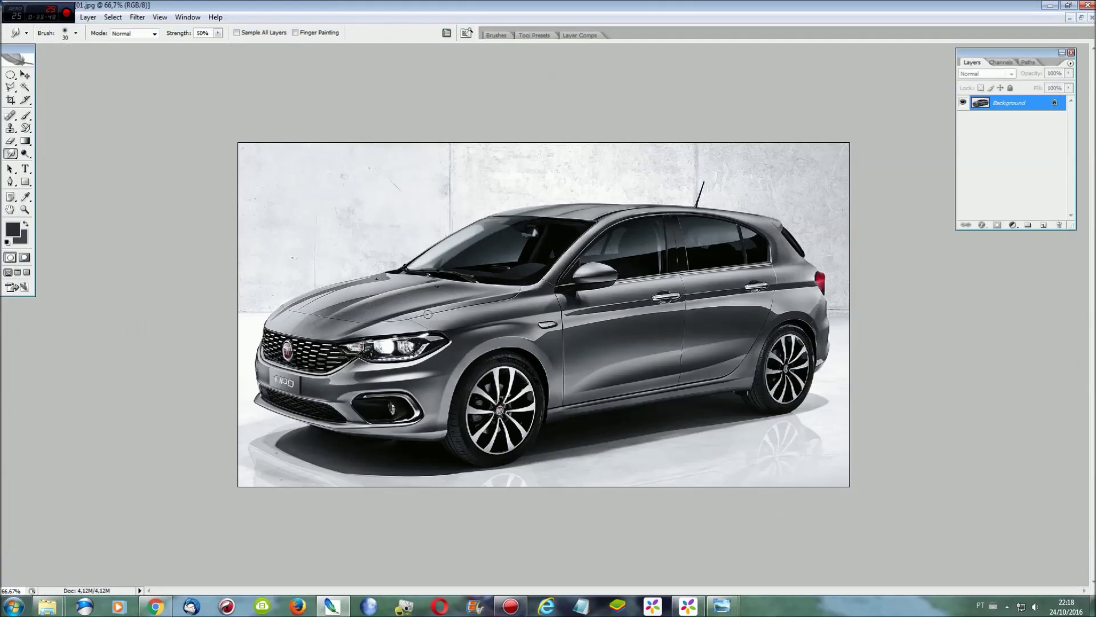
key(ctrl+plus)
key(ctrl+plus)
key(ctrl+plus)
key(l)
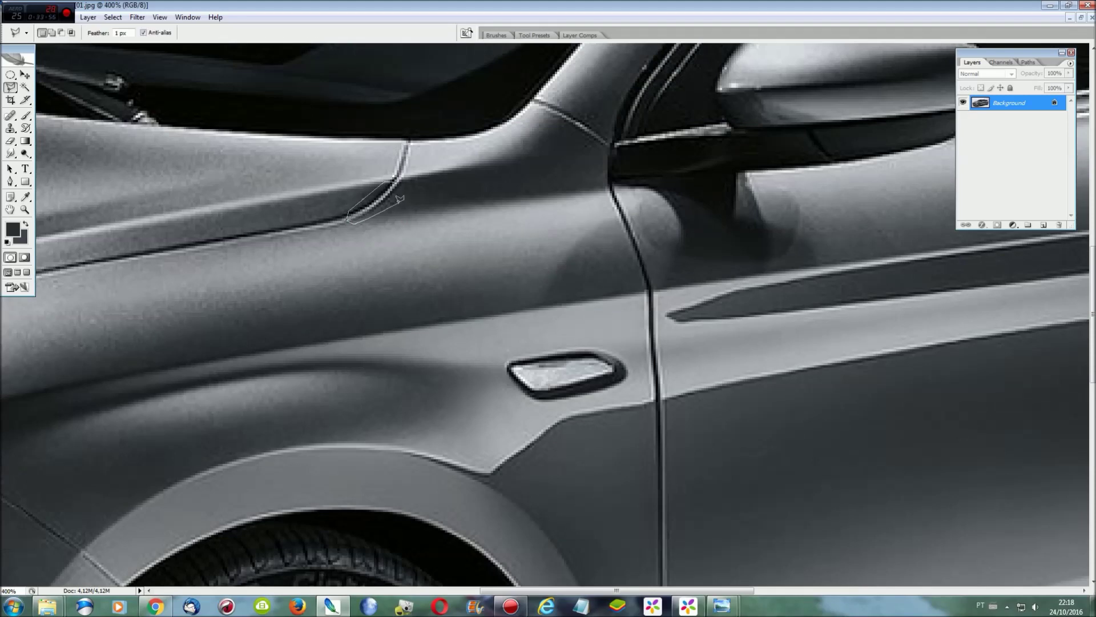
click(190, 19)
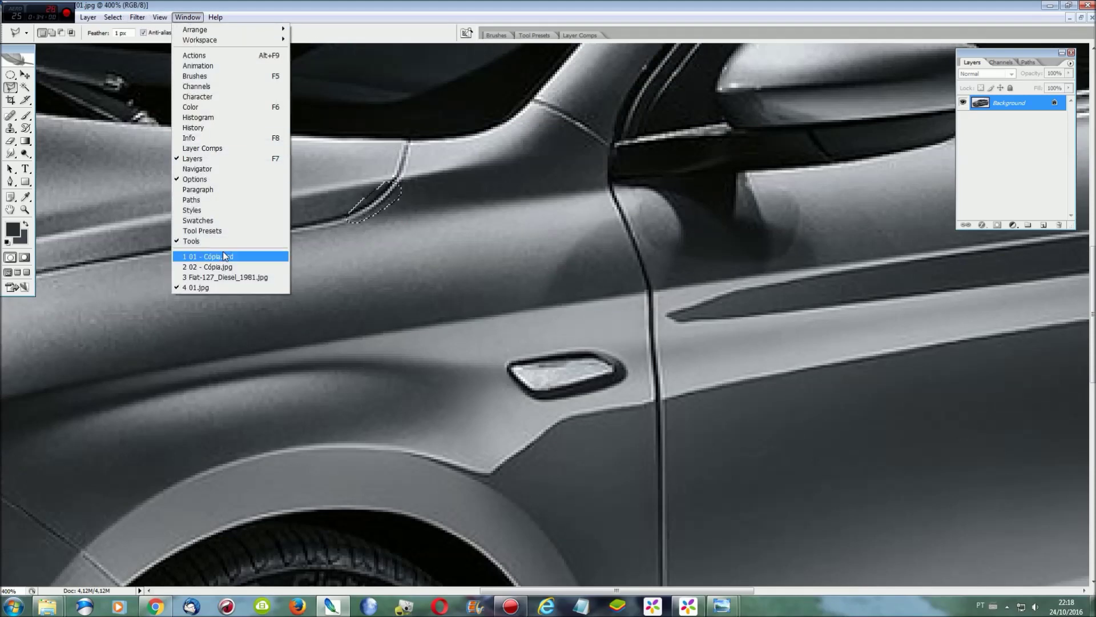
Step: Paste the crease piece into 01 - Cópia.psd, placing and stretching it over the fender crease
click(223, 253)
key(ctrl+plus)
key(ctrl+plus)
key(ctrl+v)
key(ctrl+t)
drag(542, 313, 445, 229)
drag(474, 269, 454, 241)
key(ctrl+z)
drag(436, 280, 438, 320)
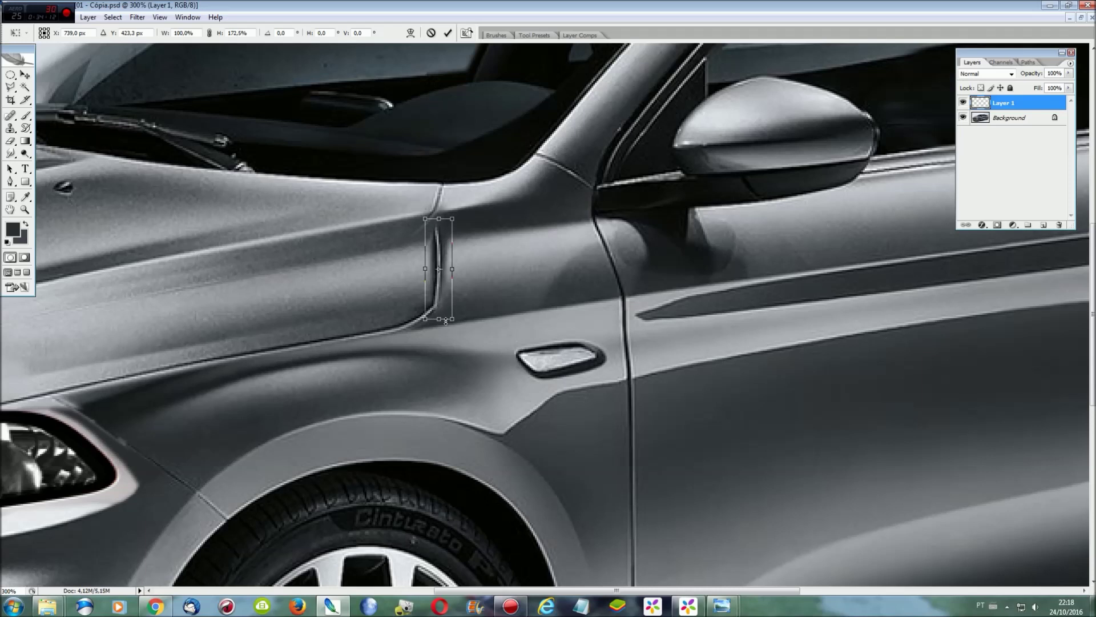
drag(439, 219, 440, 190)
Step: Warp the pasted crease strip and apply it
right_click(431, 273)
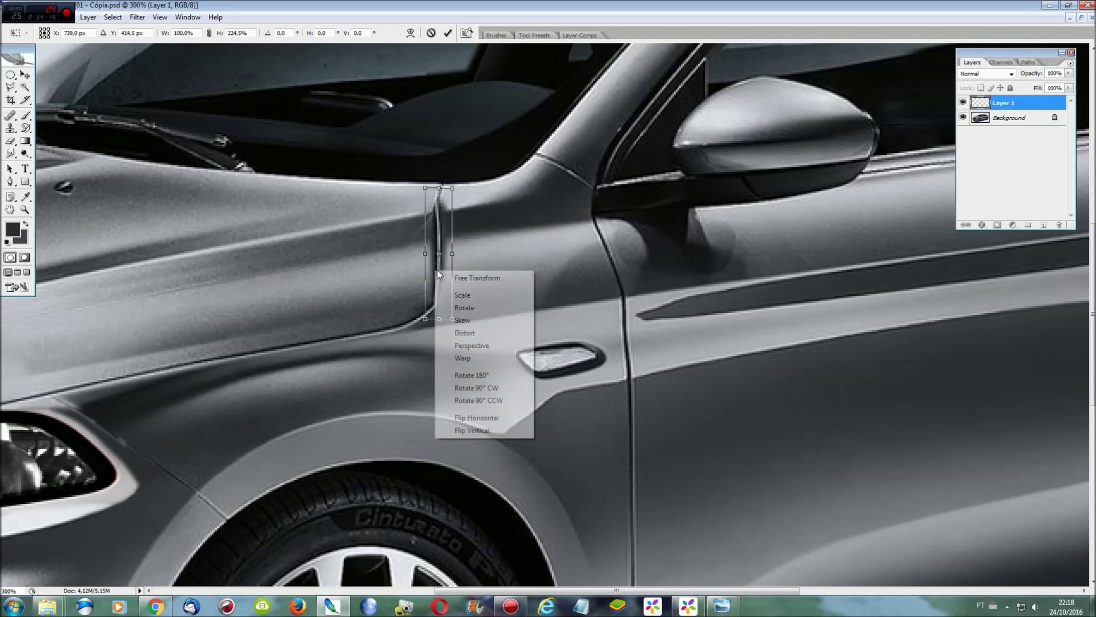
click(457, 354)
key(Return)
key(l)
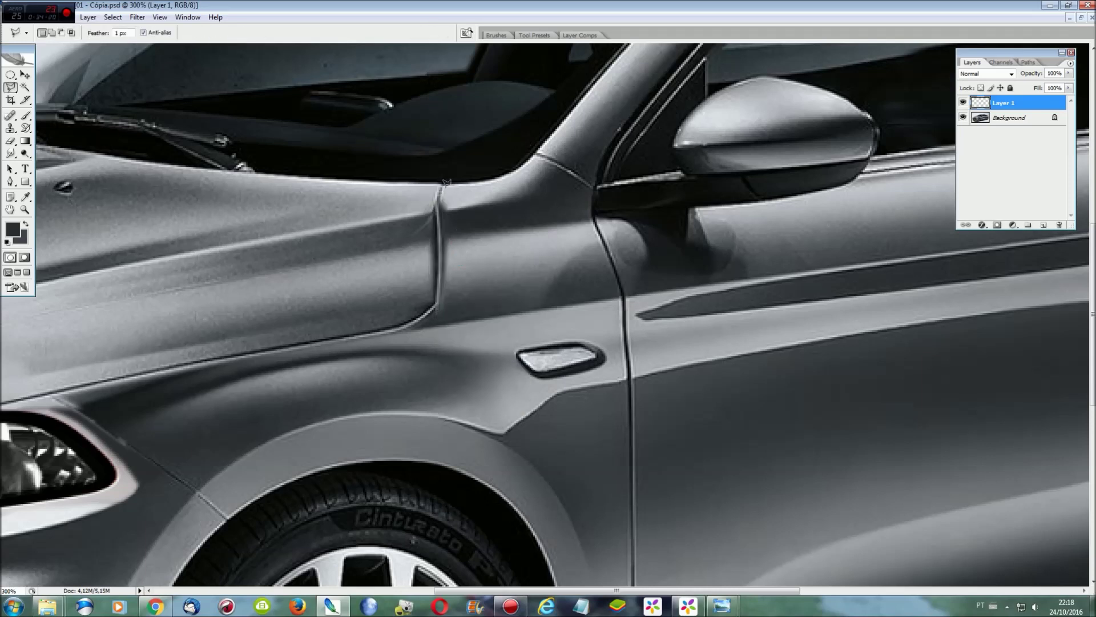
key(Escape)
Step: Copy Background paint beside the crease, stretch and skew it over the crease, then flatten
click(421, 200)
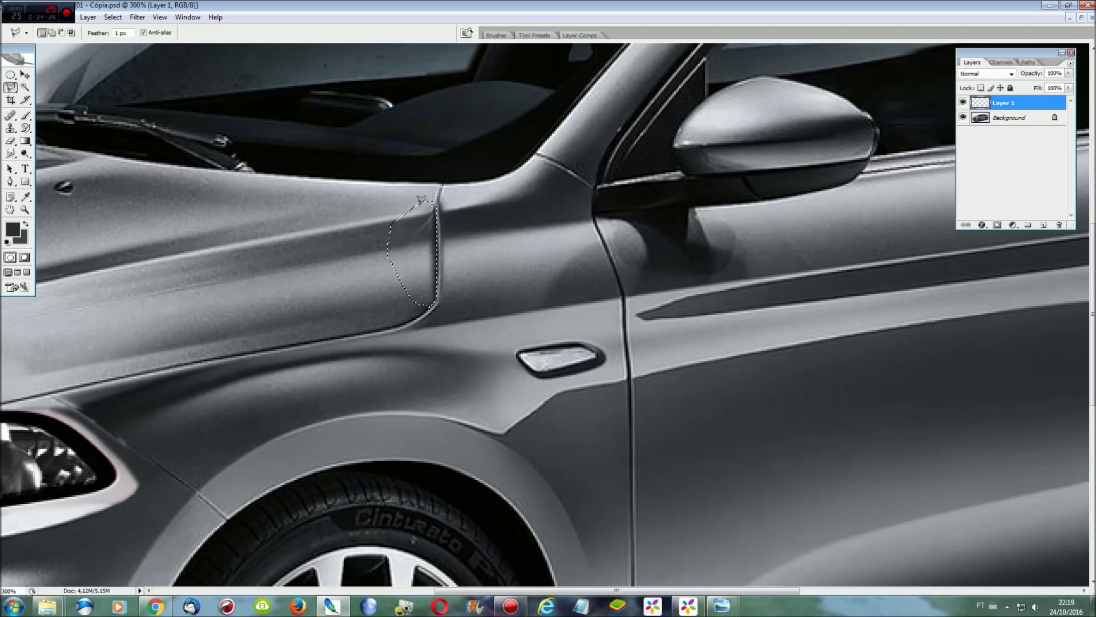
click(1007, 119)
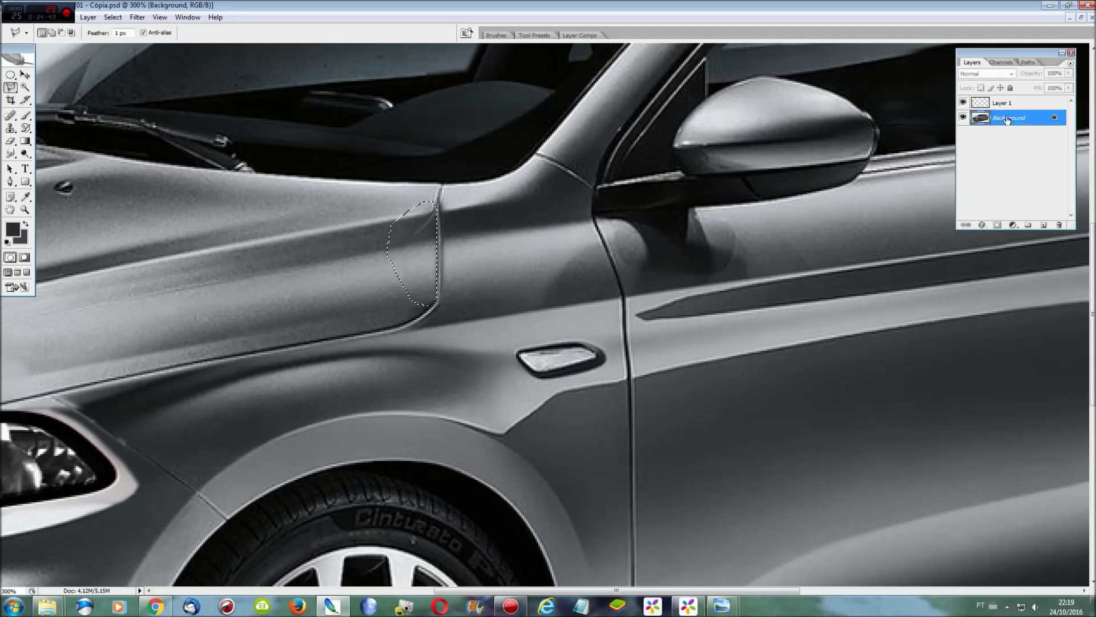
key(ctrl+j)
key(ctrl+t)
mouse_move(449, 250)
mouse_down()
mouse_move(534, 253)
mouse_move(536, 231)
mouse_up()
right_click(417, 240)
click(451, 291)
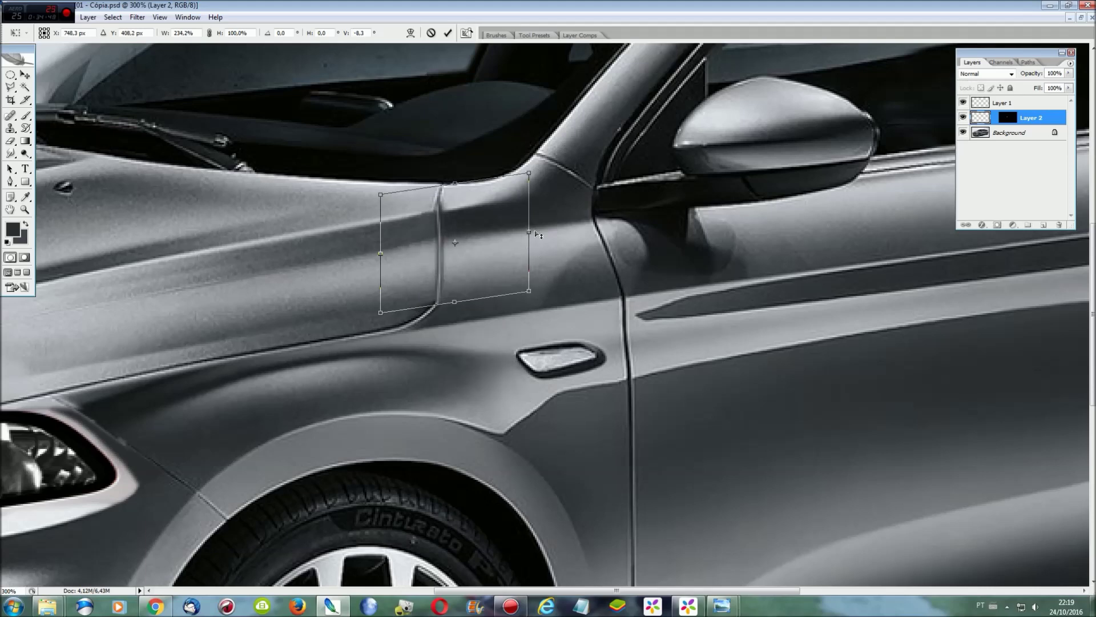
key(Return)
key(ctrl+0)
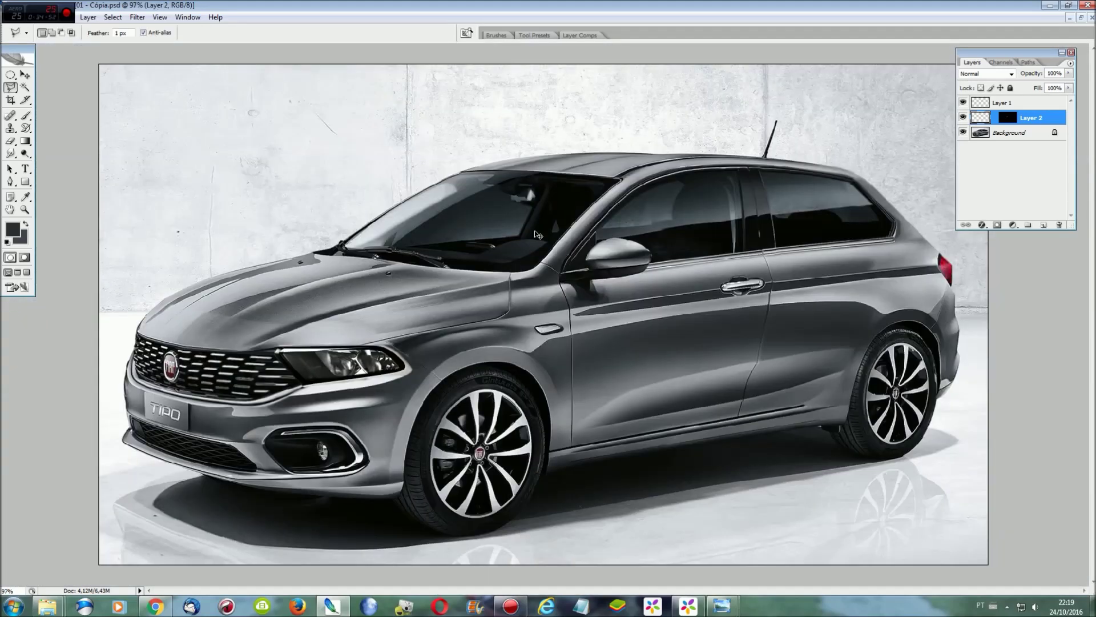
key(ctrl+shift+e)
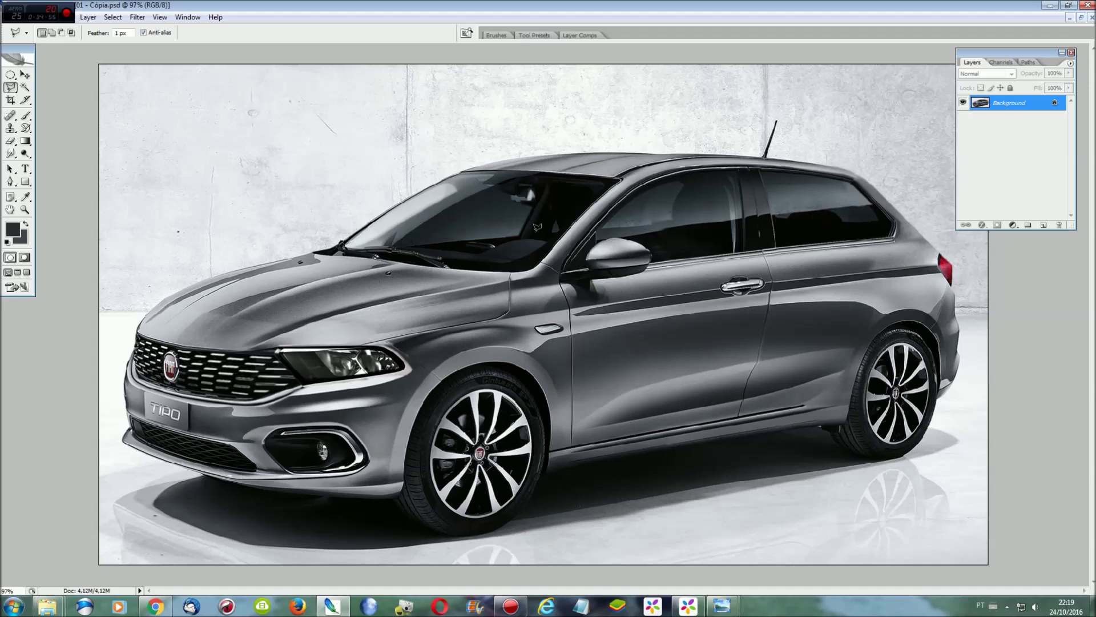
Step: Trace the hood panel with the Magnetic Lasso, copy it onto new Layer 1, and start transforming
key(ctrl+plus)
key(ctrl+plus)
key(ctrl+plus)
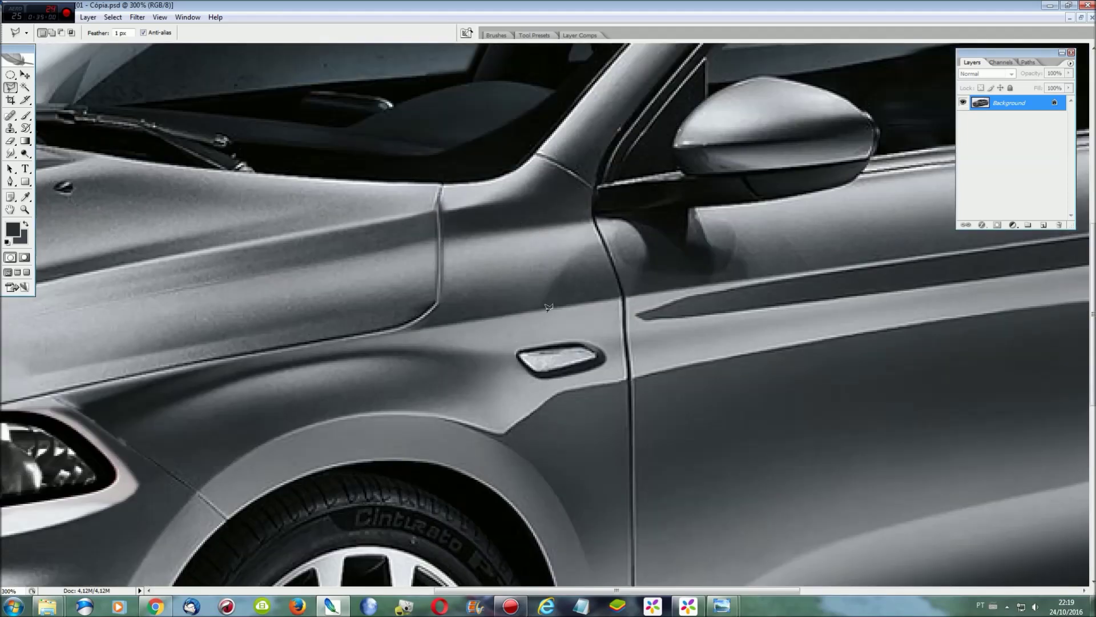
scroll(543, 314, left, 5)
scroll(679, 536, left, 2)
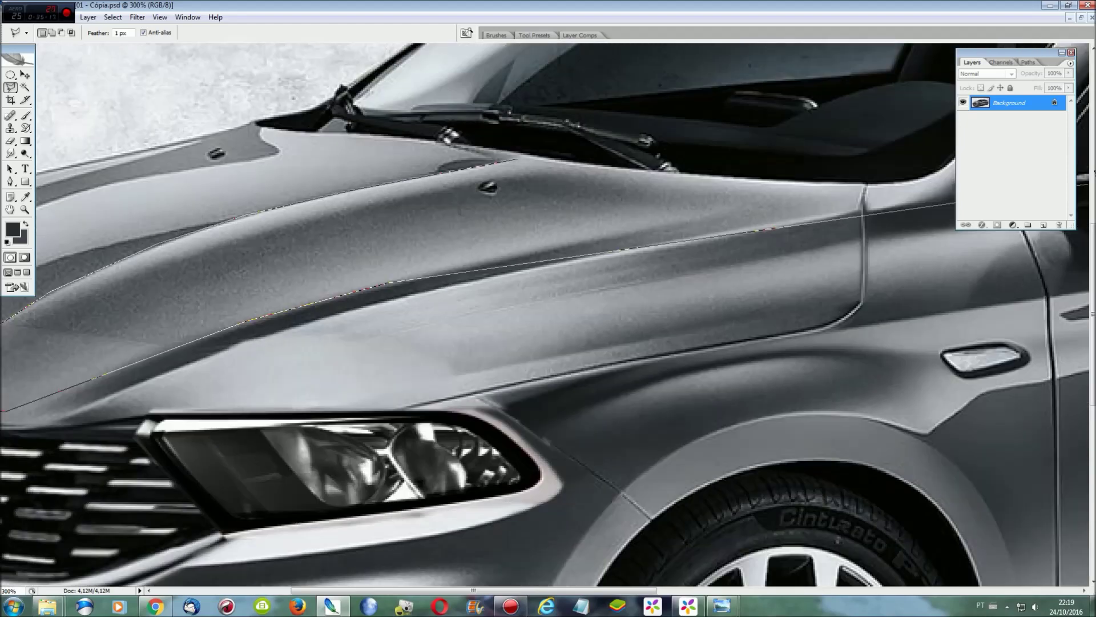
scroll(493, 288, right, 5)
click(379, 155)
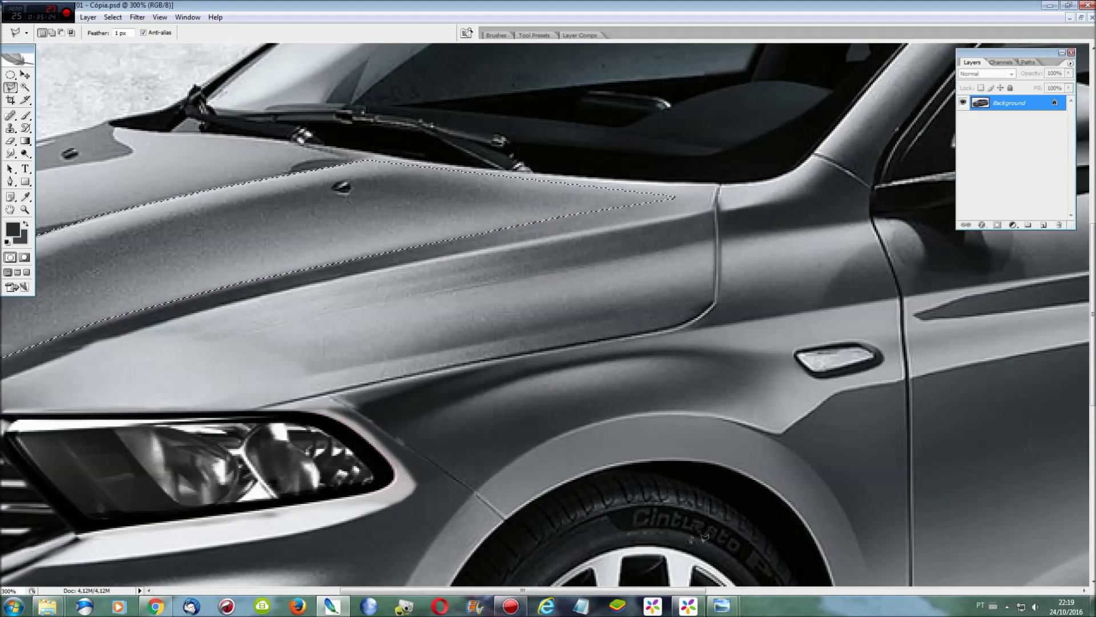
drag(677, 591, 589, 591)
key(ctrl+j)
key(ctrl+t)
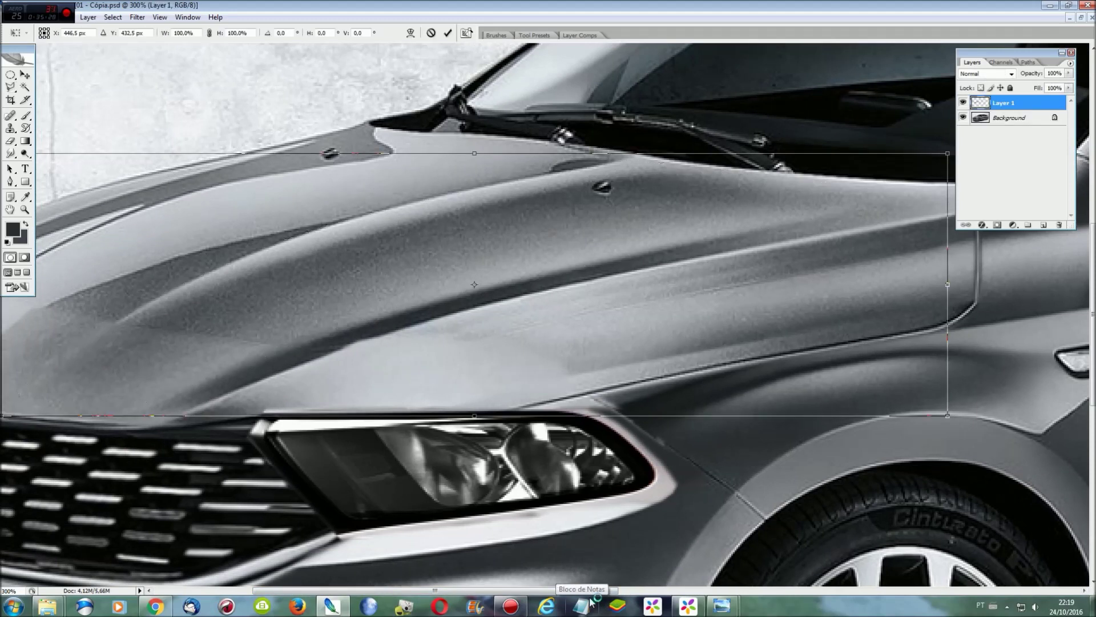
Step: Warp the copied hood, bending its middle and reshaping its left and right sides
right_click(589, 290)
click(611, 376)
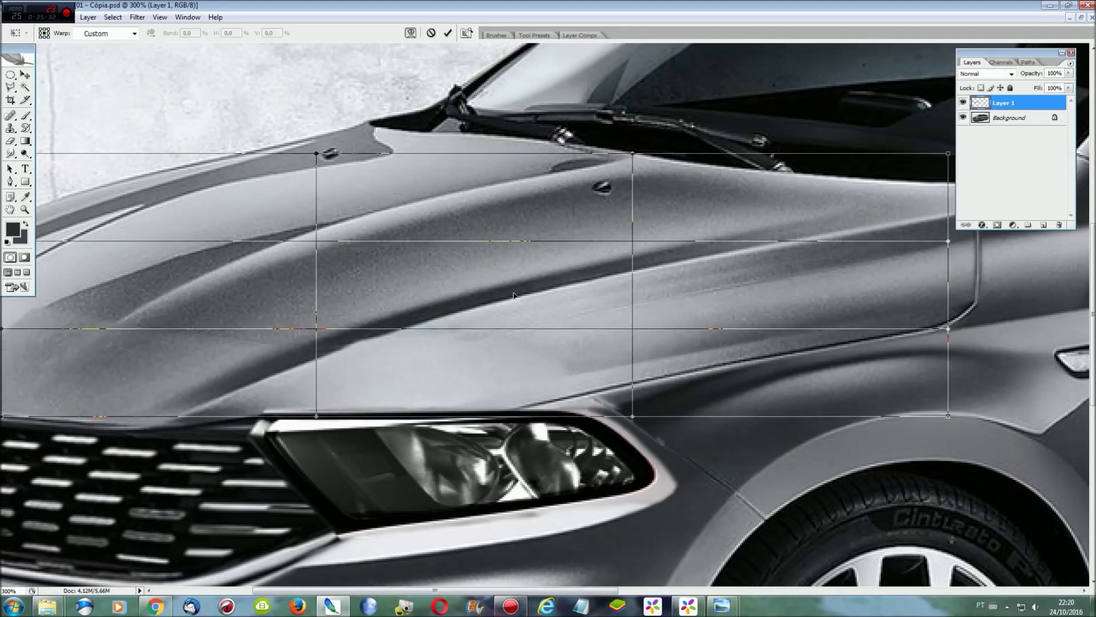
drag(494, 286, 246, 374)
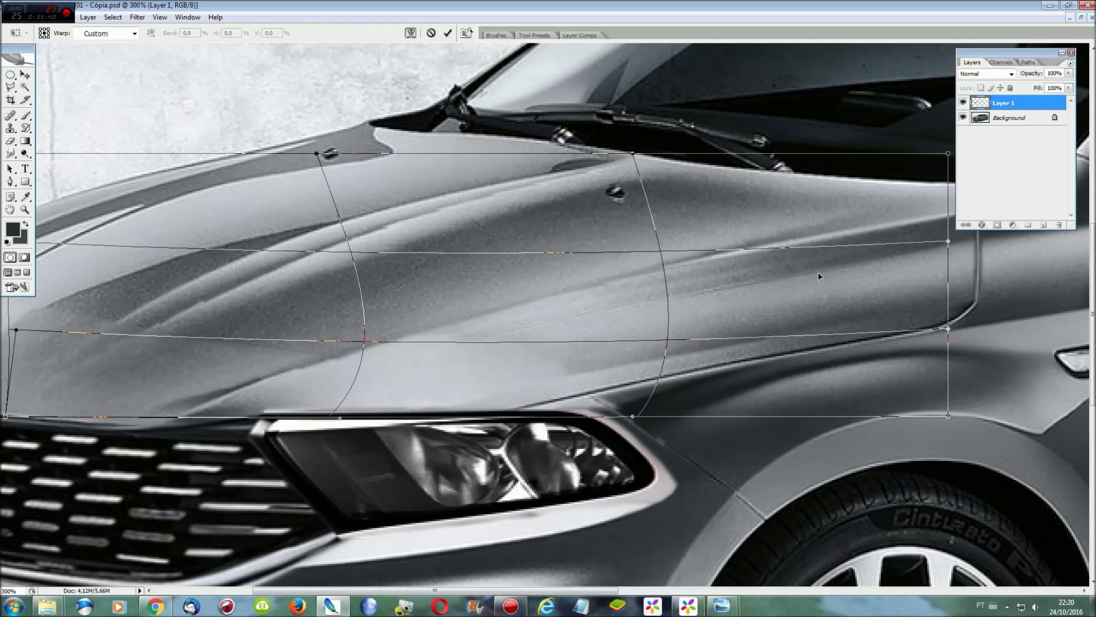
drag(832, 293, 822, 234)
drag(276, 277, 255, 258)
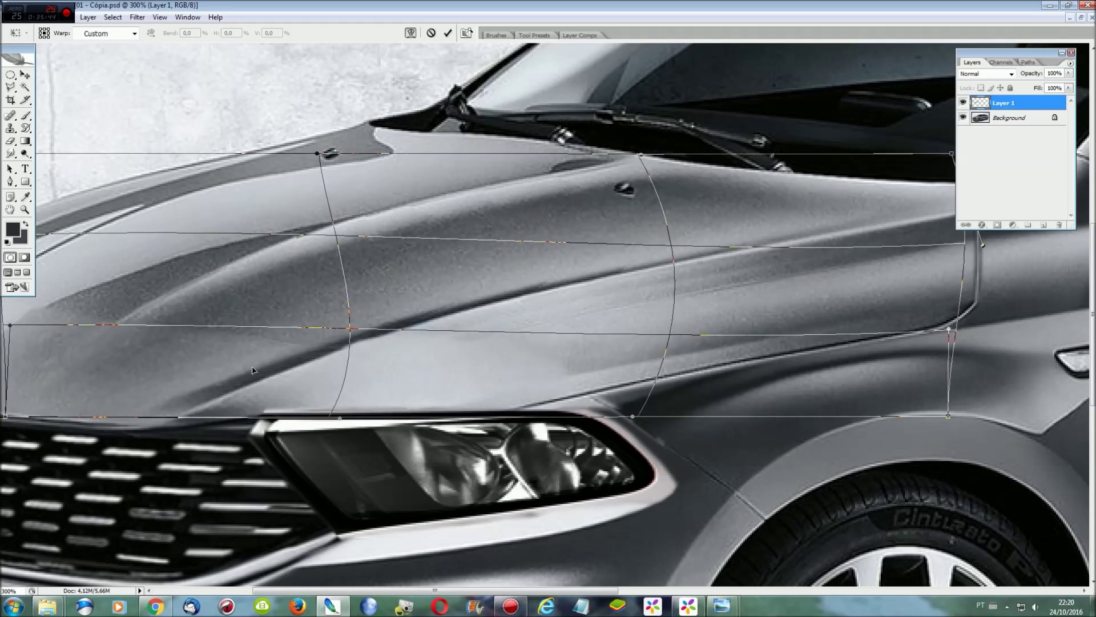
key(Return)
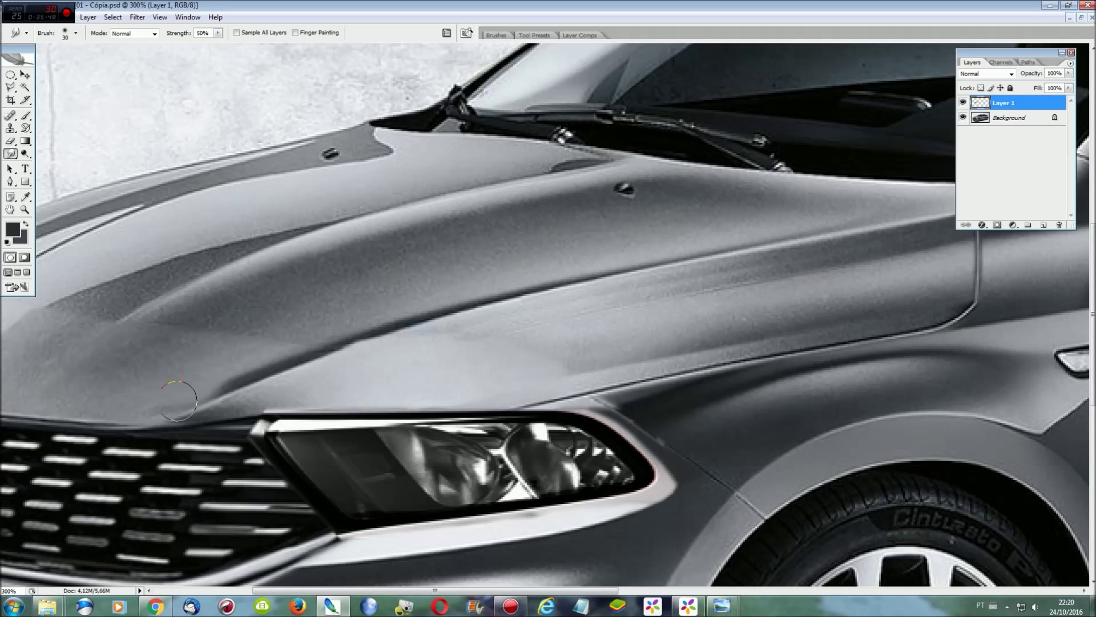
Step: Smudge the hood crease on Layer 1, then hide the layer to compare with the Background
mouse_move(221, 384)
mouse_down()
mouse_move(501, 305)
mouse_move(431, 310)
mouse_move(558, 305)
mouse_move(593, 276)
mouse_move(761, 251)
mouse_up()
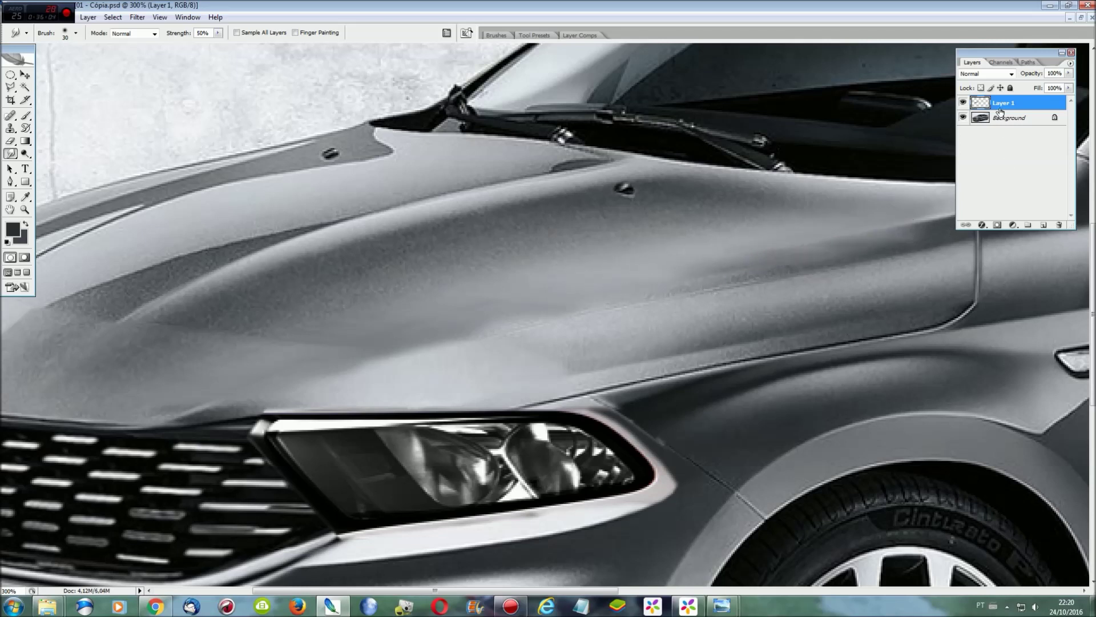
click(963, 103)
key(l)
click(1012, 180)
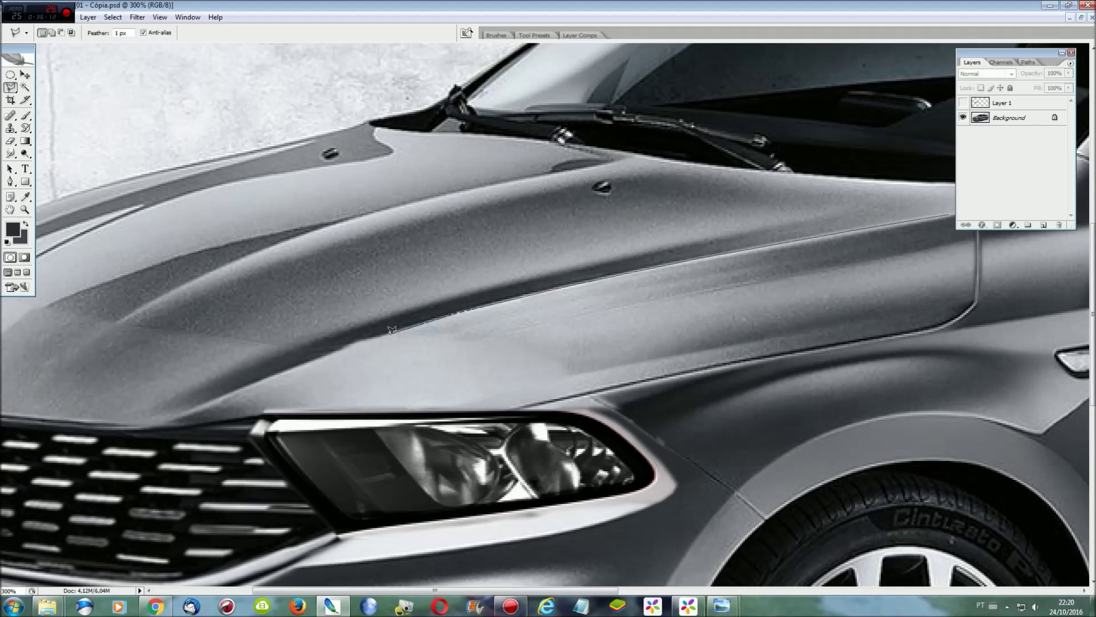
mouse_move(161, 425)
mouse_down()
mouse_move(845, 480)
mouse_move(948, 217)
mouse_up()
Step: Show the smudged hood layer again and merge it down into the Background
click(964, 103)
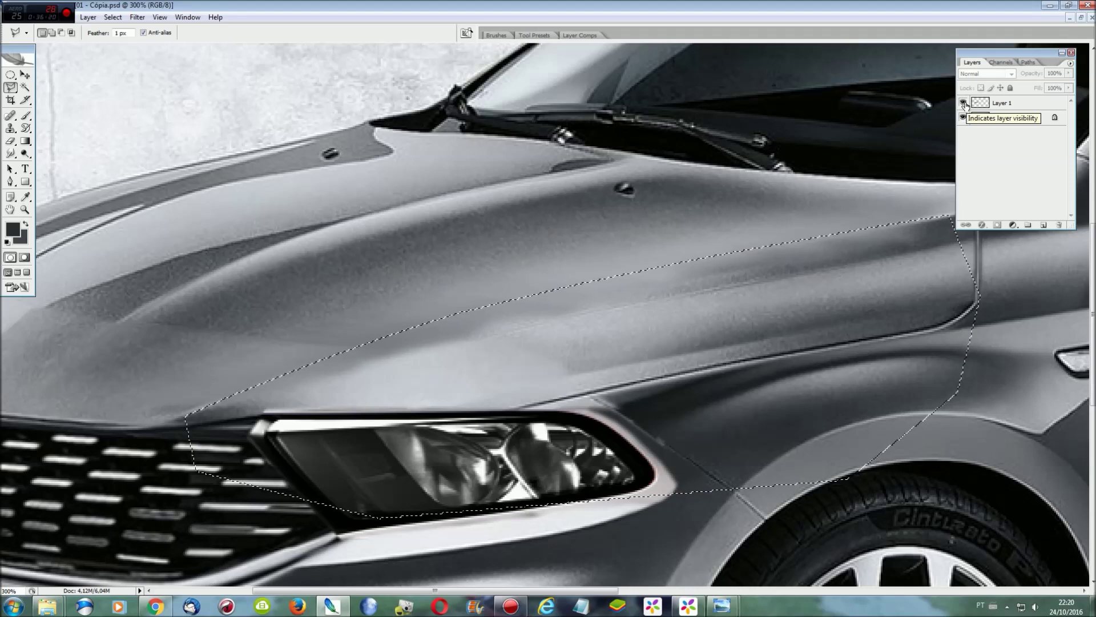
click(986, 104)
key(ctrl+0)
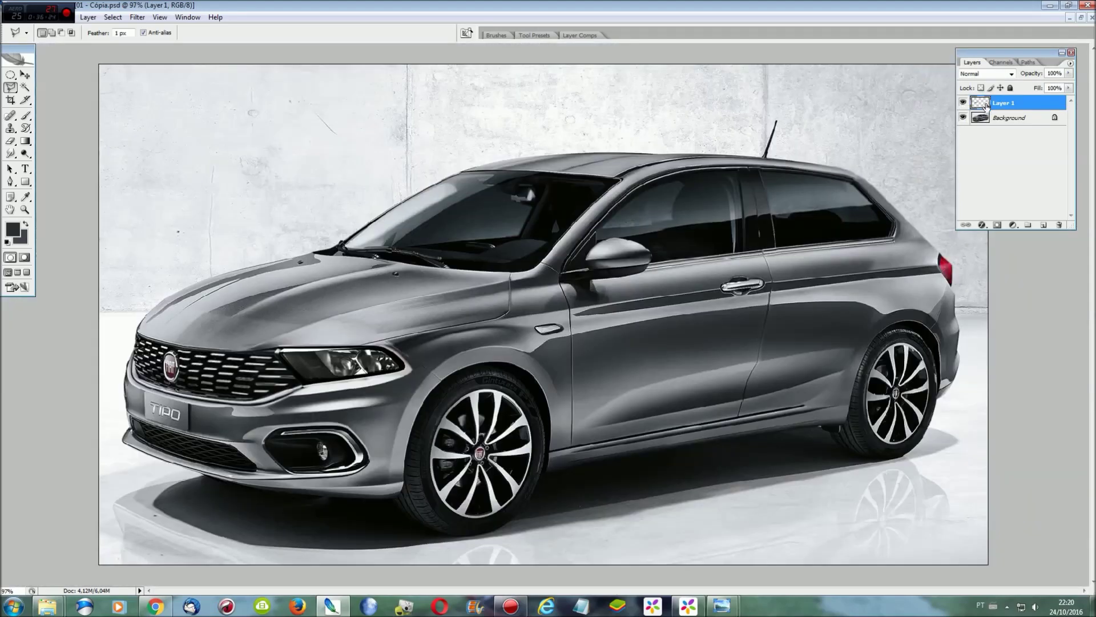
key(ctrl+e)
key(ctrl+plus)
key(ctrl+plus)
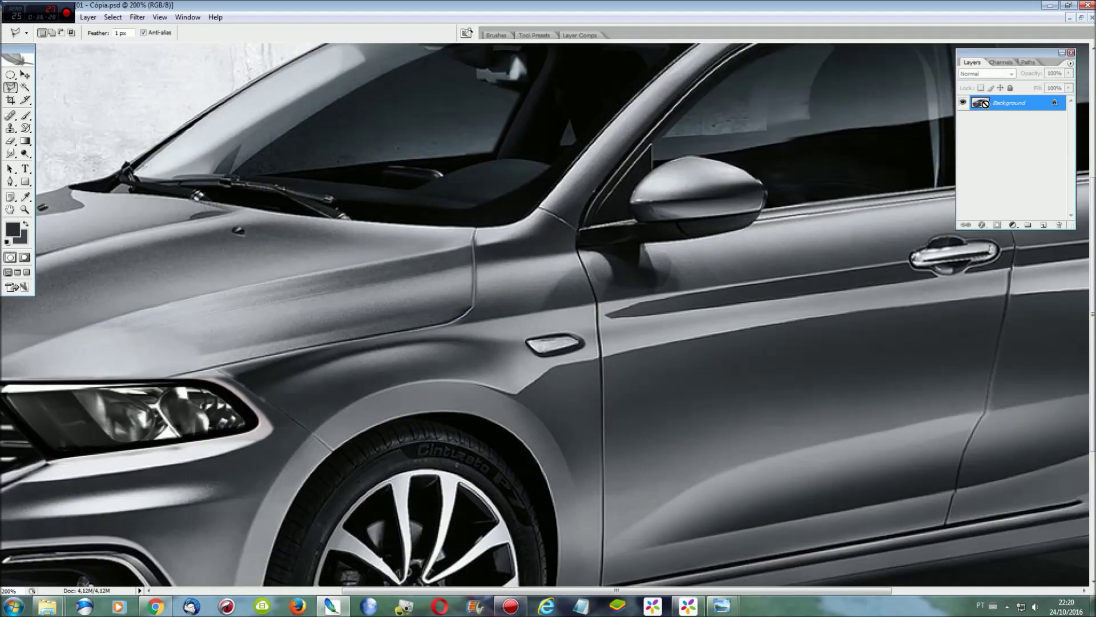
Step: Zoom into the hood and polygonal-lasso the dark stripe along its front edge
key(ctrl+plus)
scroll(559, 417, up, 3)
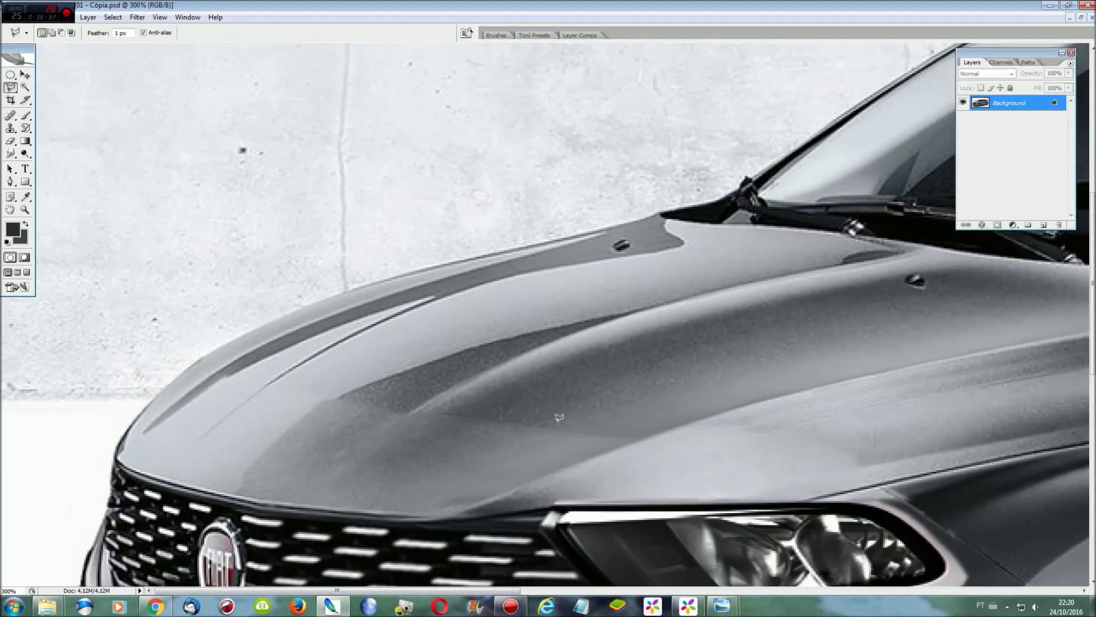
scroll(559, 417, up, 2)
alt+scroll(557, 423, up, 1)
scroll(807, 463, down, 2)
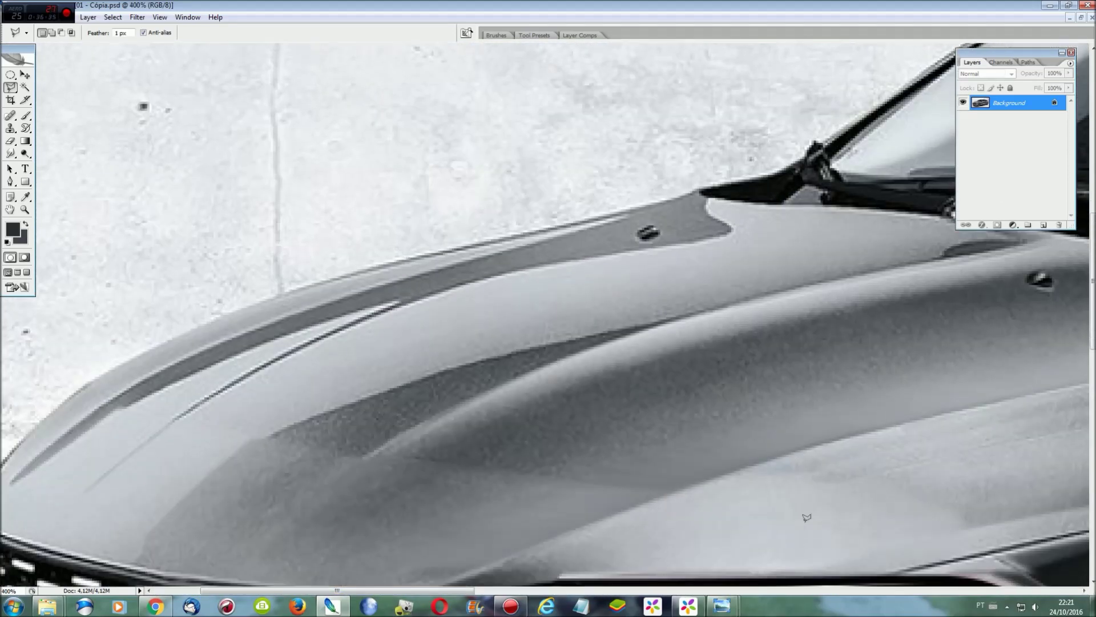
scroll(552, 274, left, 2)
scroll(552, 274, left, 1)
scroll(552, 274, down, 1)
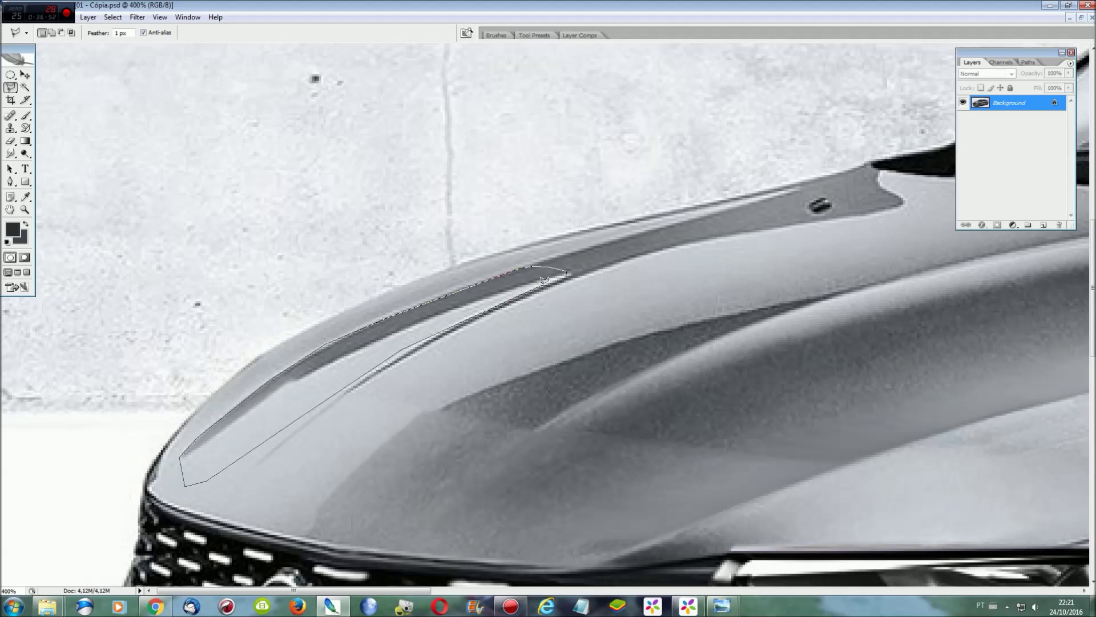
click(561, 273)
Step: Smudge the selected stripe into the surrounding paint, then deselect and view the whole car
key(r)
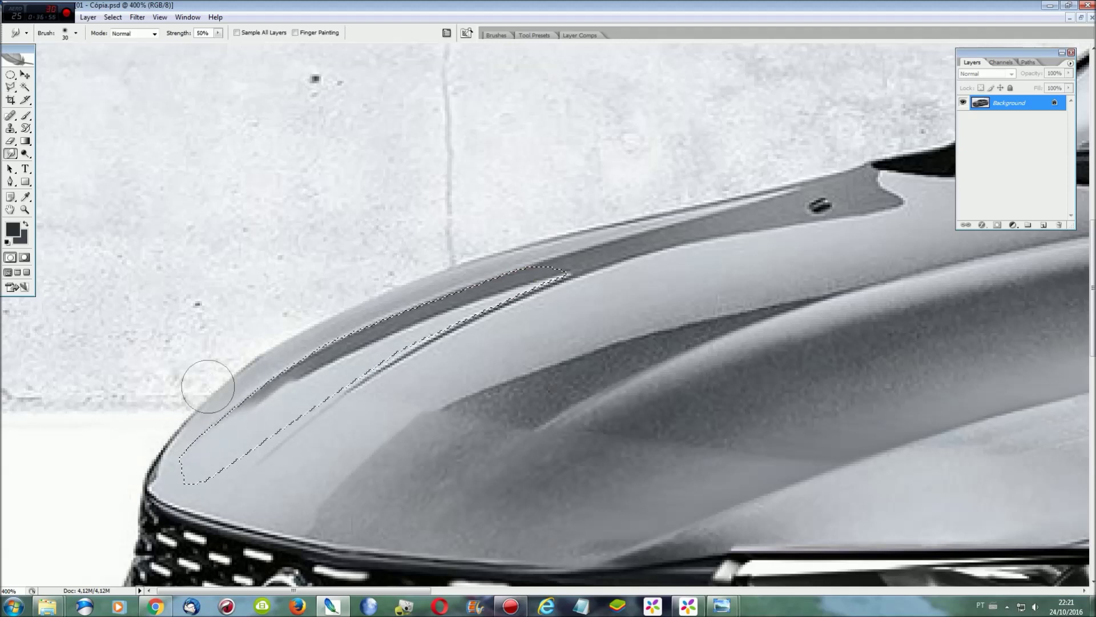
mouse_move(269, 354)
mouse_down()
mouse_move(468, 275)
mouse_move(460, 318)
mouse_move(501, 265)
mouse_move(519, 323)
mouse_up()
key(ctrl+d)
key(ctrl+0)
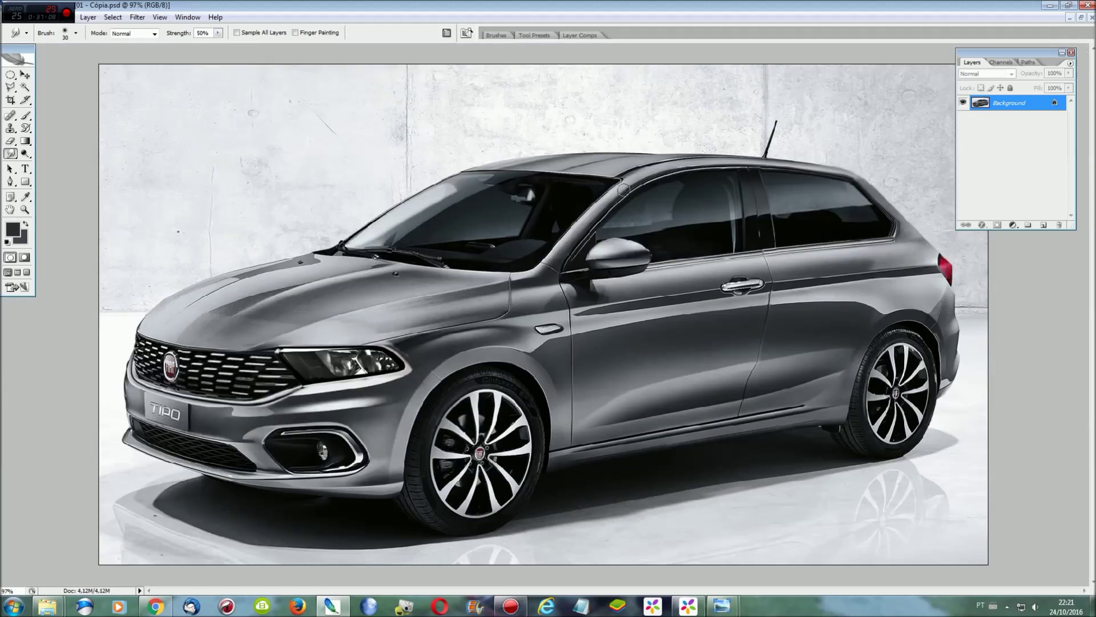
Step: Smudge the remaining hood streak at 300% and blur the fender crease and panel line
key(ctrl+plus)
key(ctrl+plus)
key(ctrl+plus)
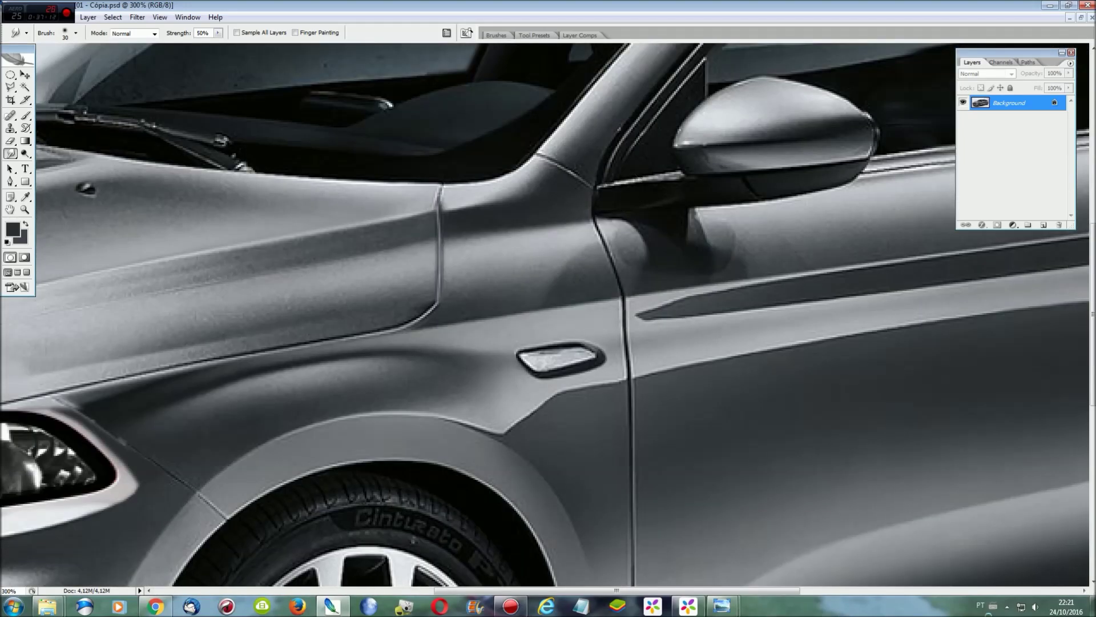
drag(23, 491, 537, 521)
mouse_move(500, 367)
mouse_down()
mouse_move(426, 357)
mouse_move(333, 382)
mouse_move(568, 358)
mouse_move(479, 360)
mouse_up()
drag(10, 153, 46, 153)
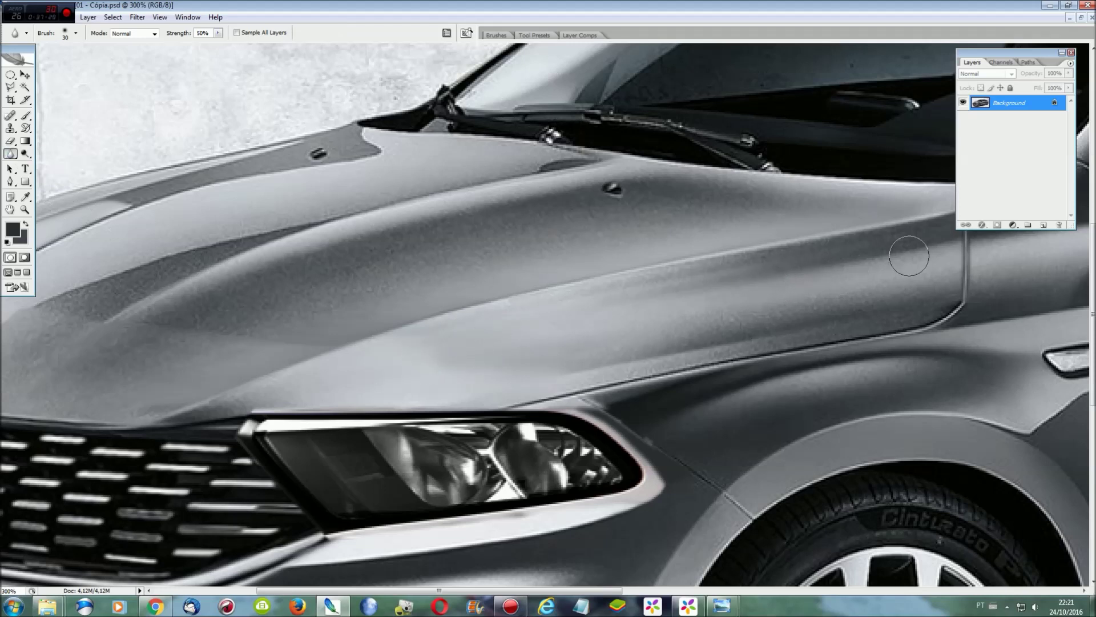
drag(951, 309, 762, 322)
key(ctrl+0)
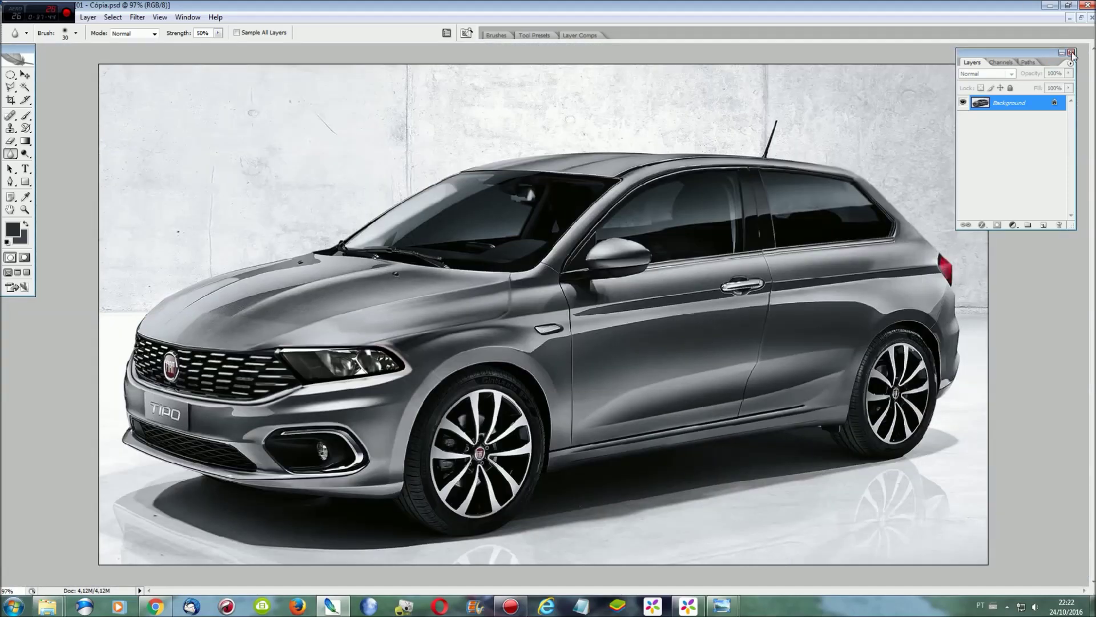
Step: Select a full-height strip over the car's rear with a normal-style rectangular marquee
click(1071, 53)
key(m)
click(10, 74)
click(62, 75)
click(231, 33)
drag(666, 64, 988, 317)
drag(778, 64, 989, 564)
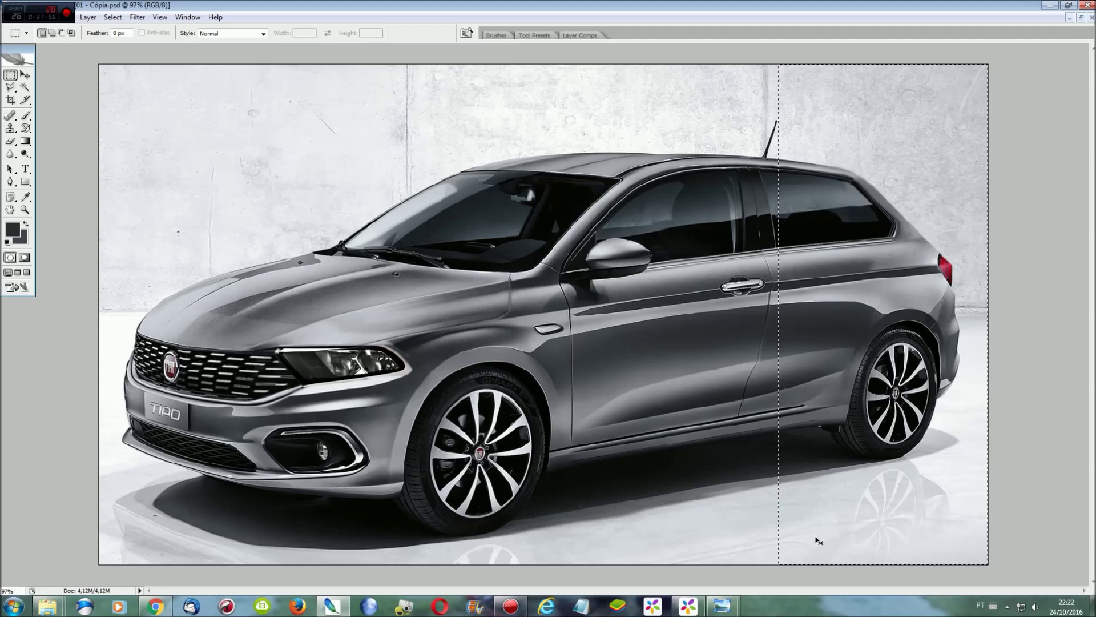
Step: Copy the rear strip to a new layer and squeeze it narrower to shorten the car
key(ctrl+j)
key(ctrl+t)
drag(987, 324, 963, 322)
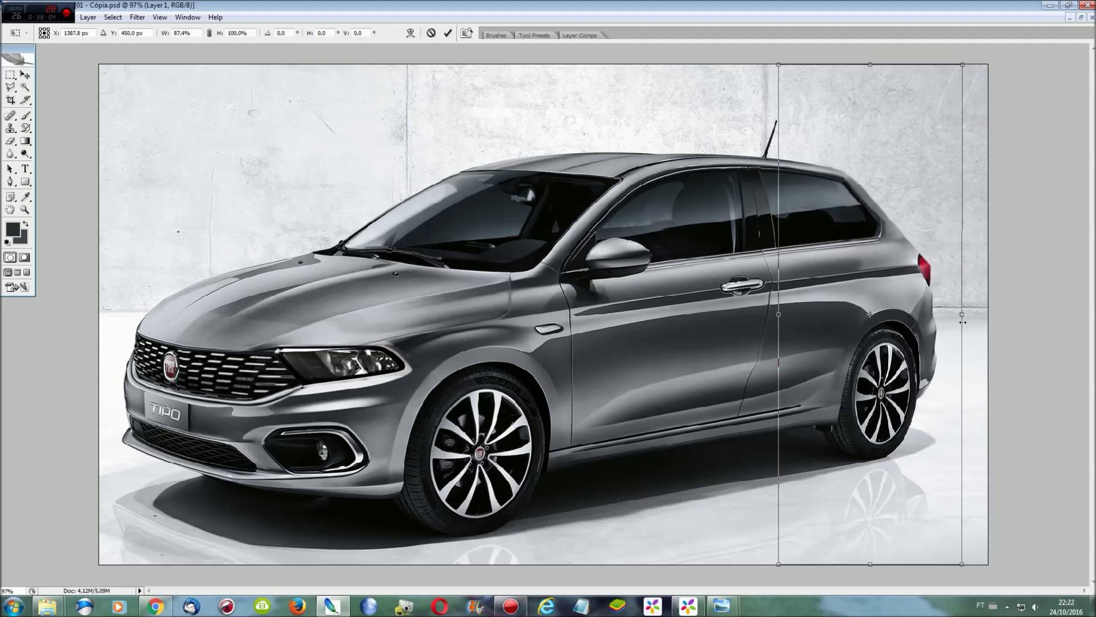
key(Return)
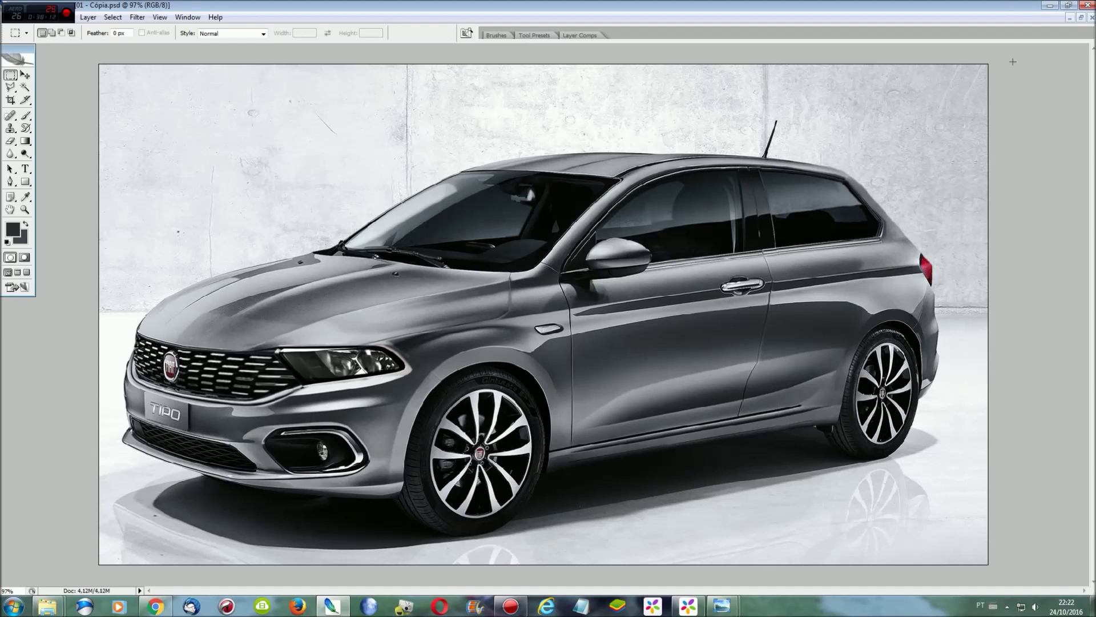
Step: Copy the right background strip and stretch it right to the canvas edge
key(ctrl+j)
key(ctrl+t)
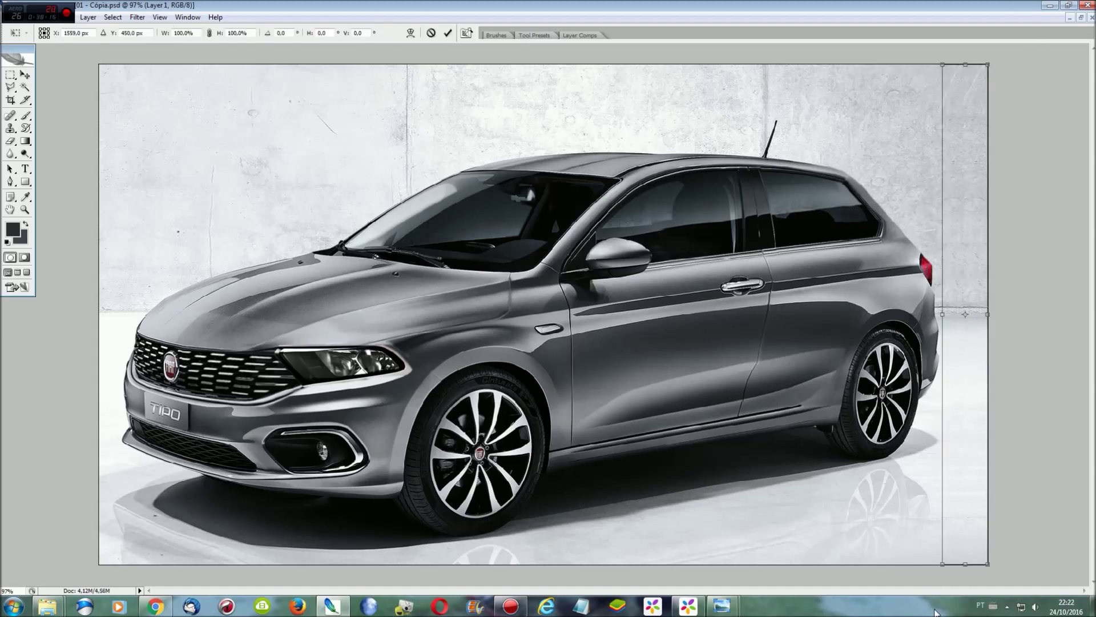
drag(991, 305, 1046, 307)
key(Return)
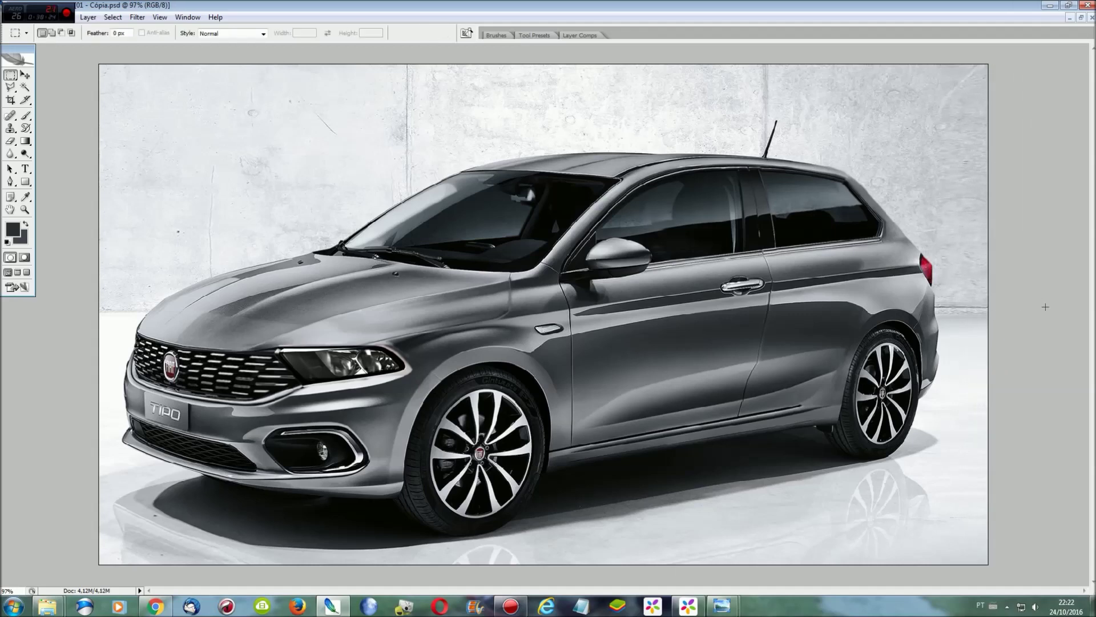
key(ctrl+plus)
key(ctrl+plus)
key(ctrl+plus)
drag(775, 590, 494, 591)
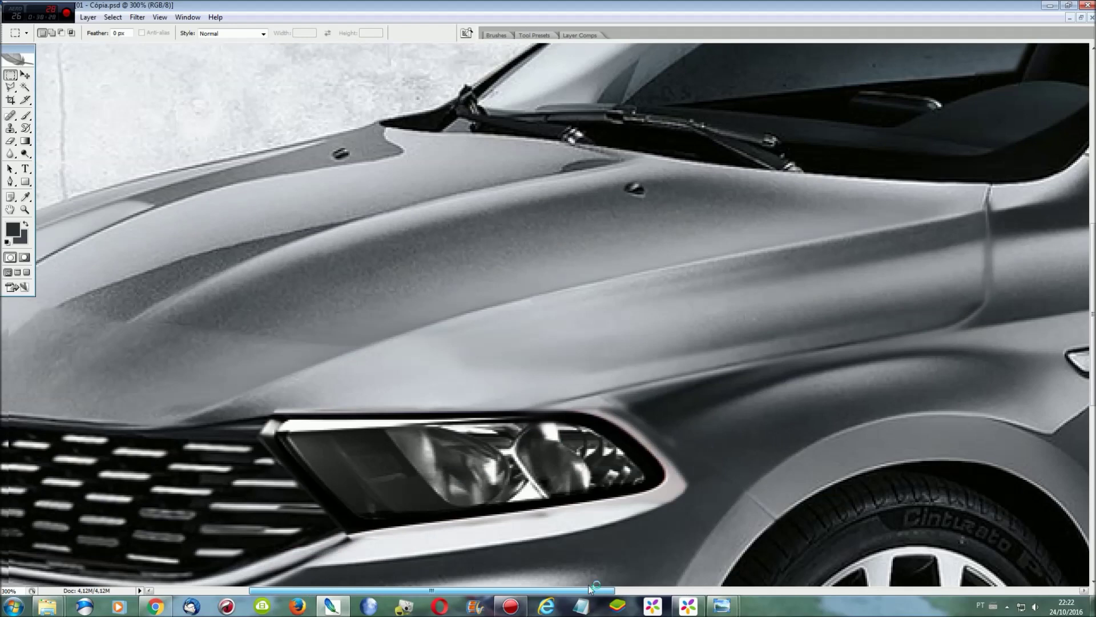
Step: Pick the Smudge tool from the retouching flyout to smooth the hood's grainy paint
right_click(11, 153)
click(57, 176)
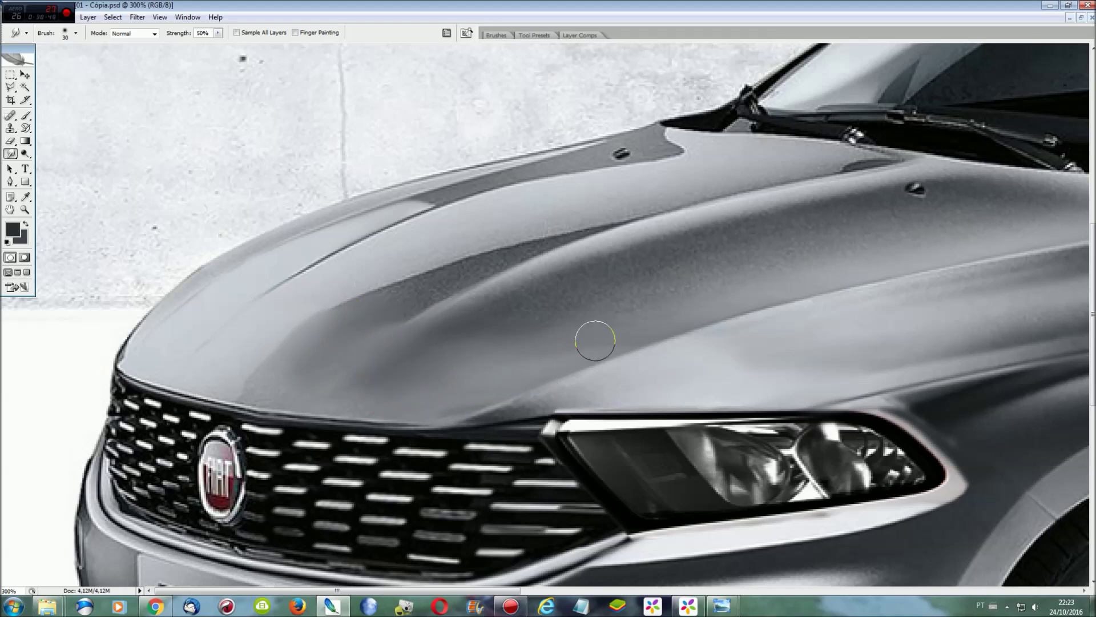
key(ctrl+0)
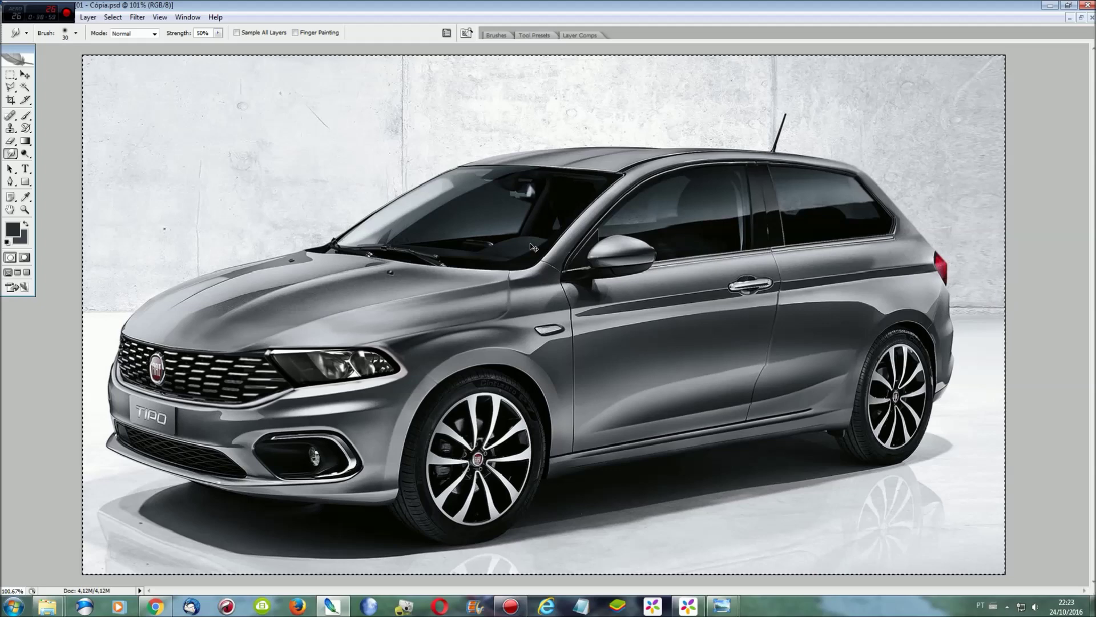
key(ctrl+plus)
key(ctrl+plus)
key(ctrl+plus)
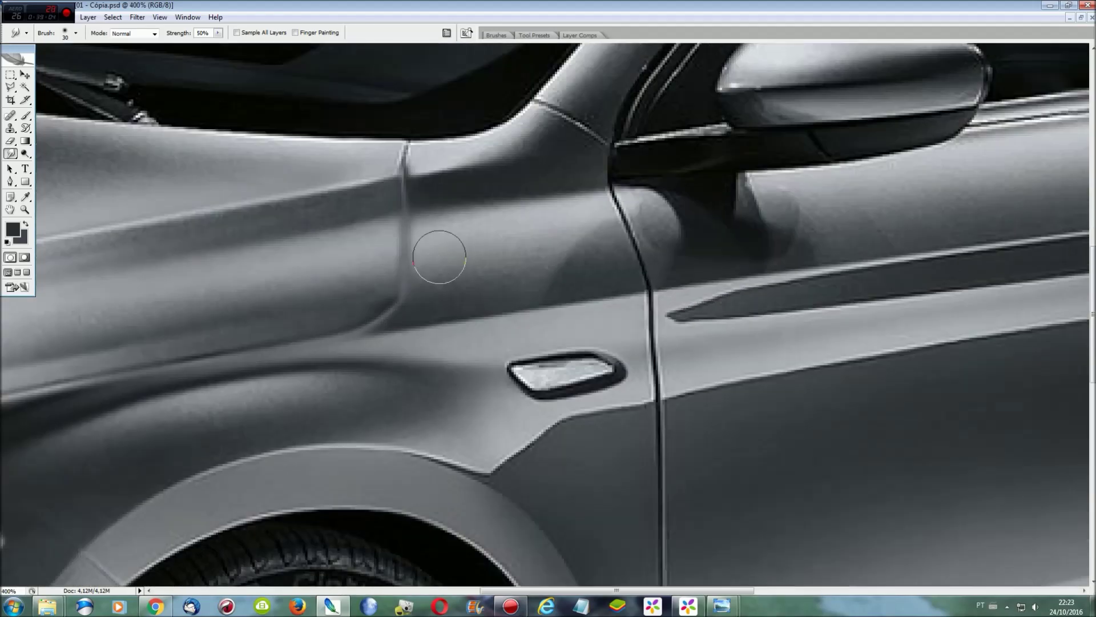
Step: Outline the red tail light with the Polygonal Lasso, panning around at 400%
scroll(439, 257, down, 3)
scroll(440, 257, down, 5)
scroll(343, 314, down, 4)
key(l)
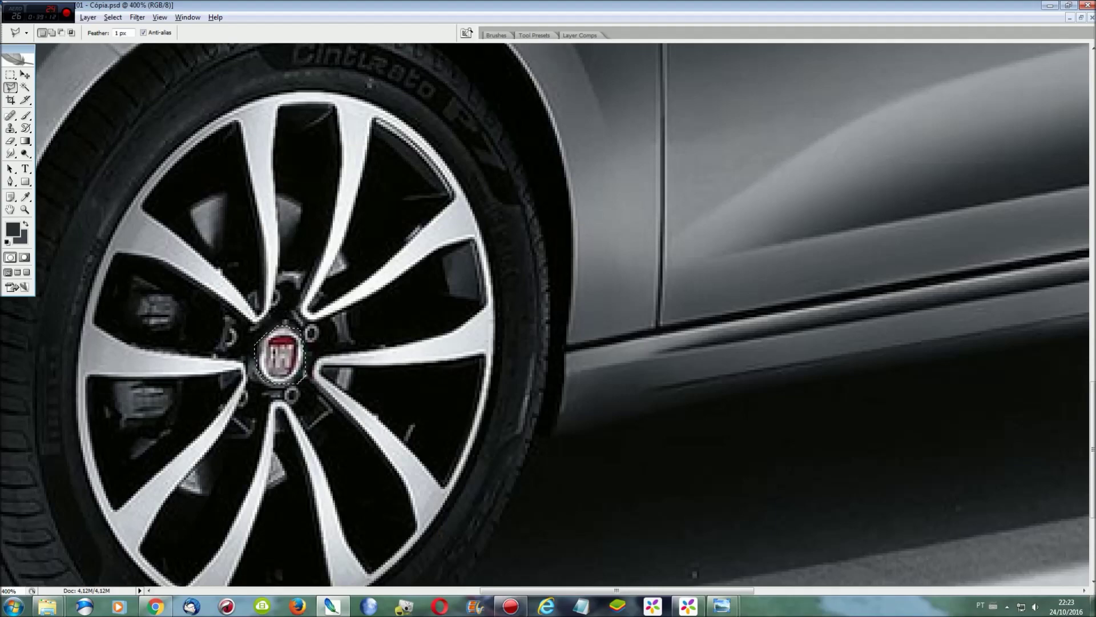
drag(616, 590, 291, 590)
scroll(322, 507, up, 3)
scroll(322, 507, up, 2)
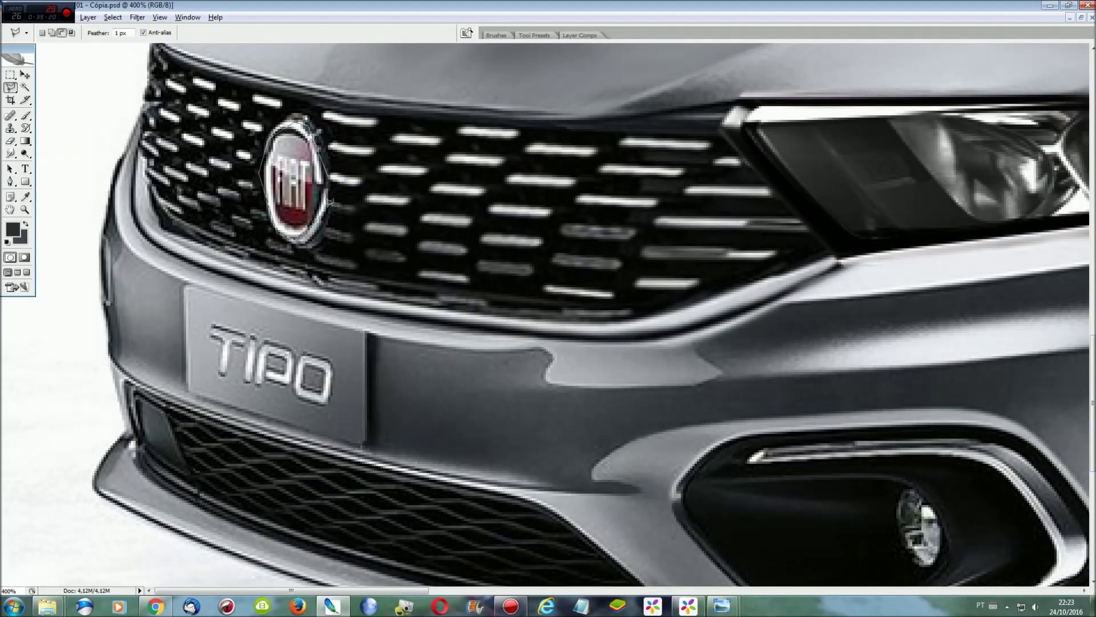
drag(382, 591, 1028, 592)
scroll(906, 404, up, 4)
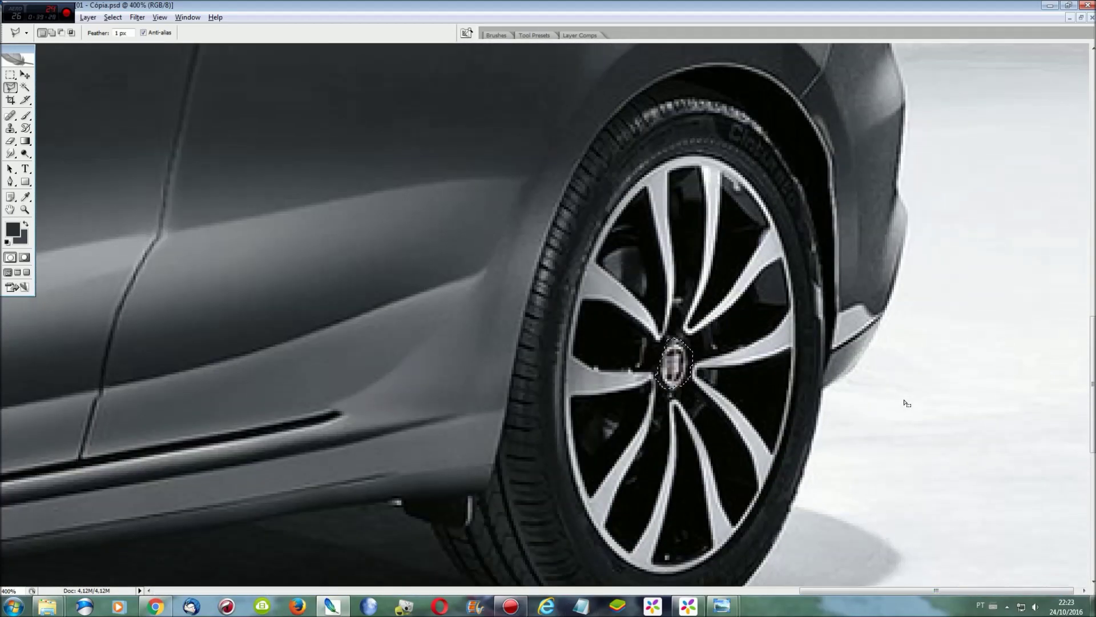
scroll(890, 365, up, 6)
scroll(884, 343, up, 4)
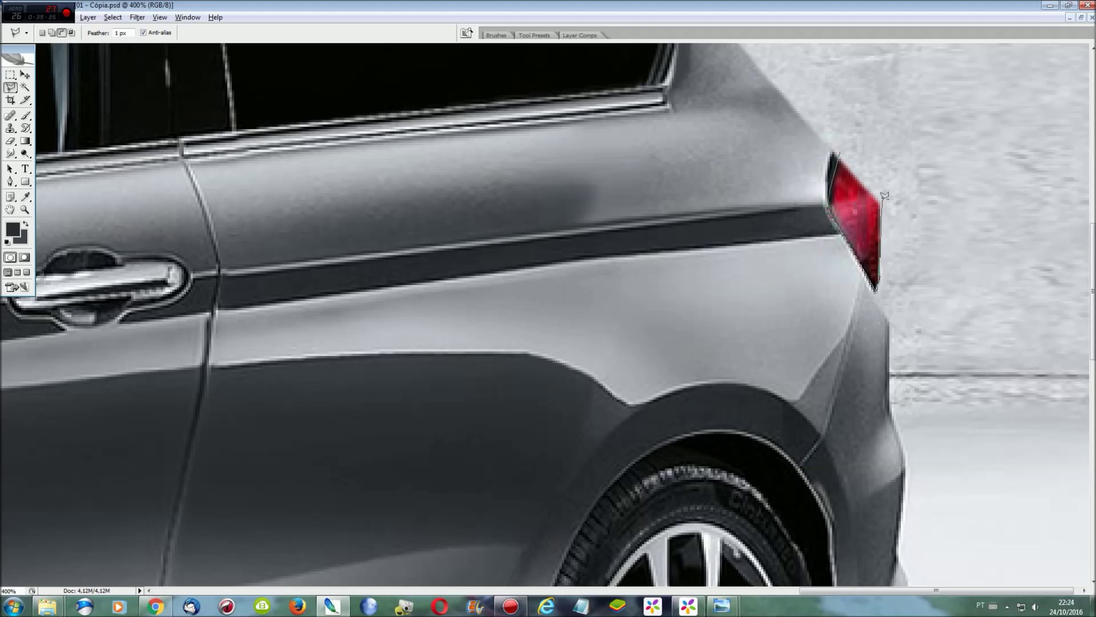
click(844, 153)
Step: Fit the image on screen, then zoom in on the rear wheel and lower door
key(ctrl+0)
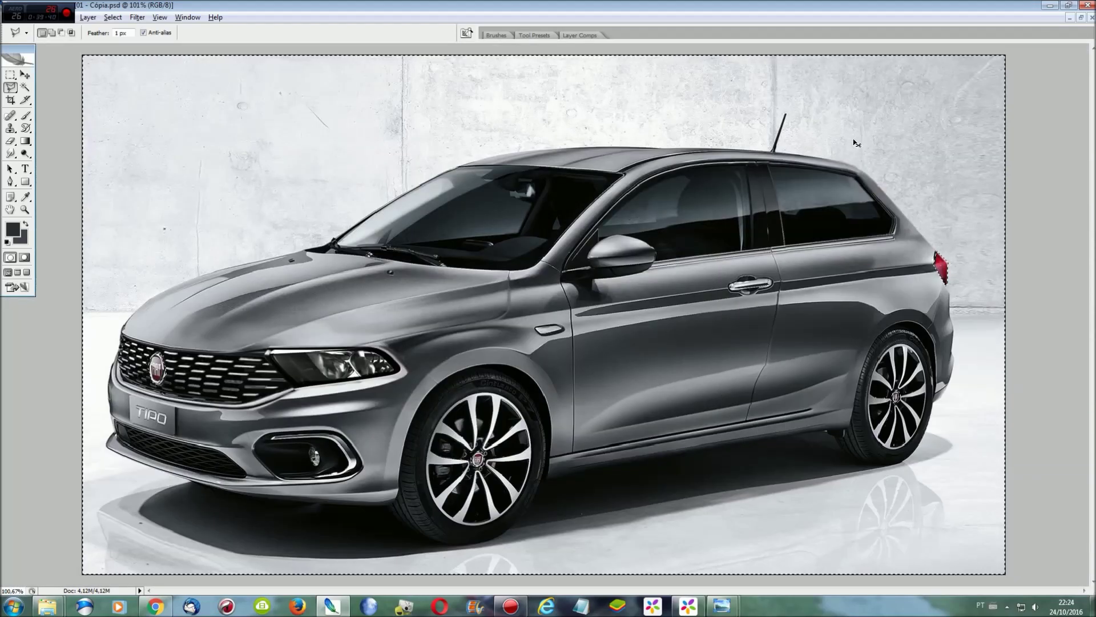
key(ctrl+plus)
key(ctrl+plus)
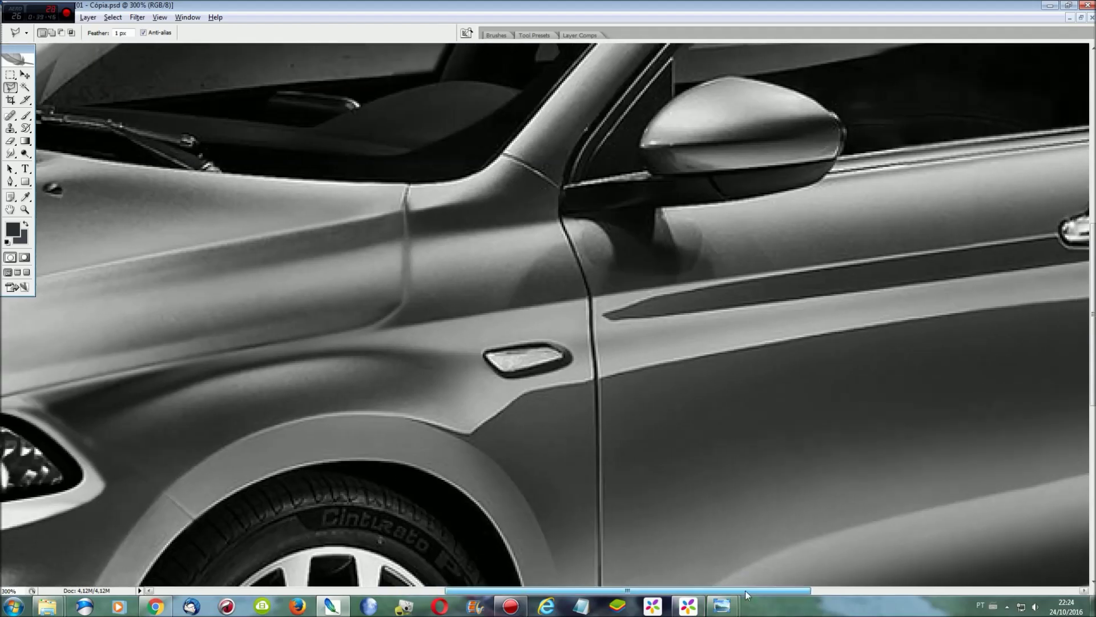
drag(701, 590, 981, 591)
scroll(854, 309, down, 3)
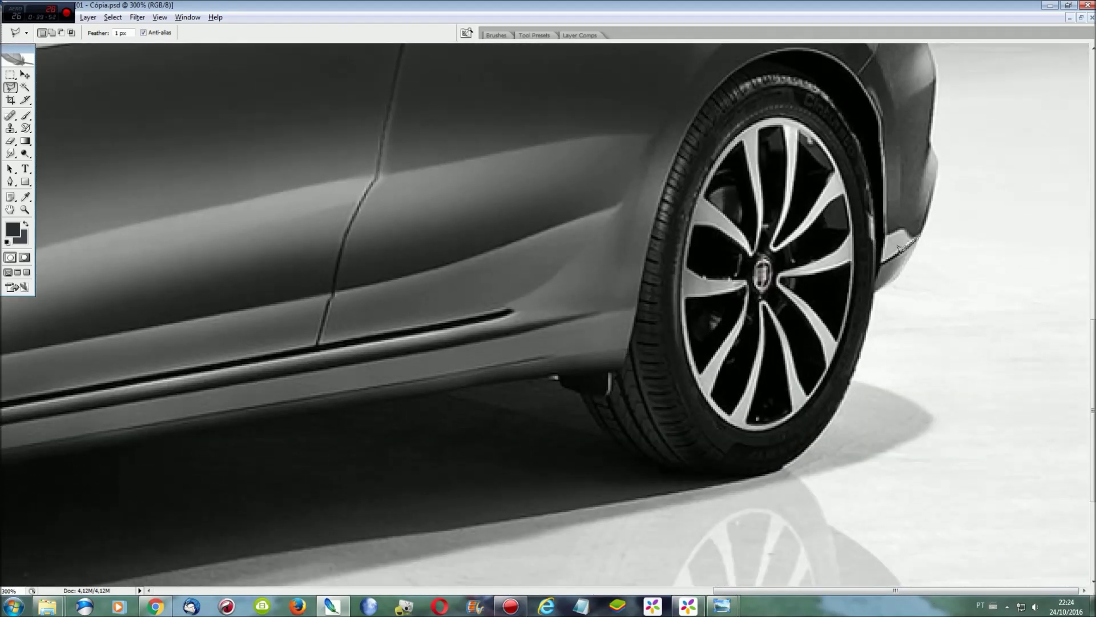
Step: Discard a false start, then trace a new outline along the underside and front bumper's lower edge
click(634, 346)
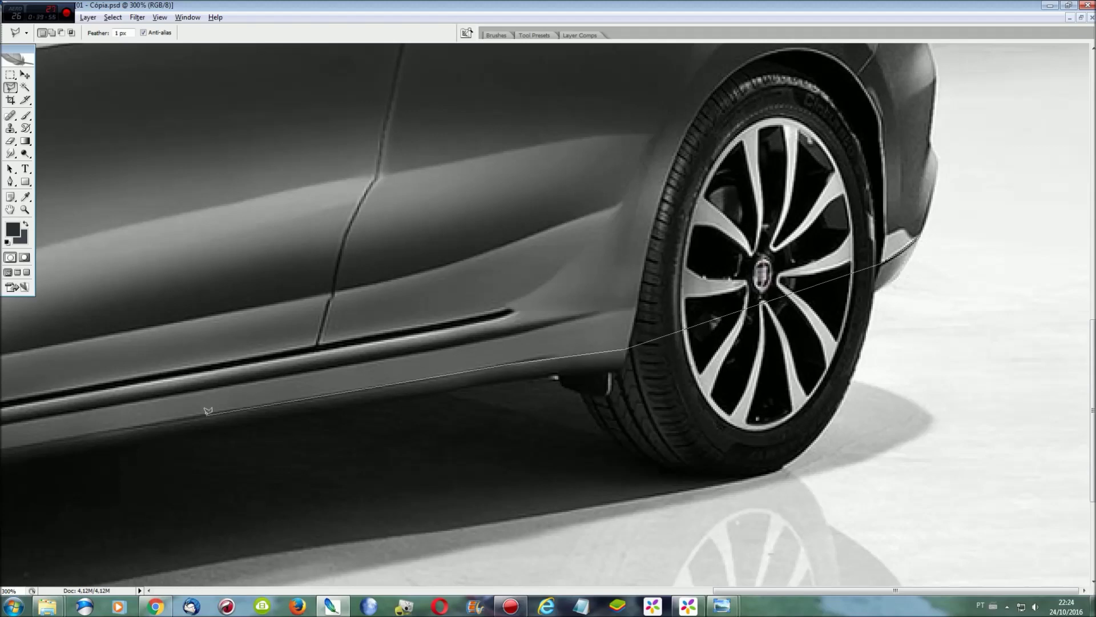
click(207, 413)
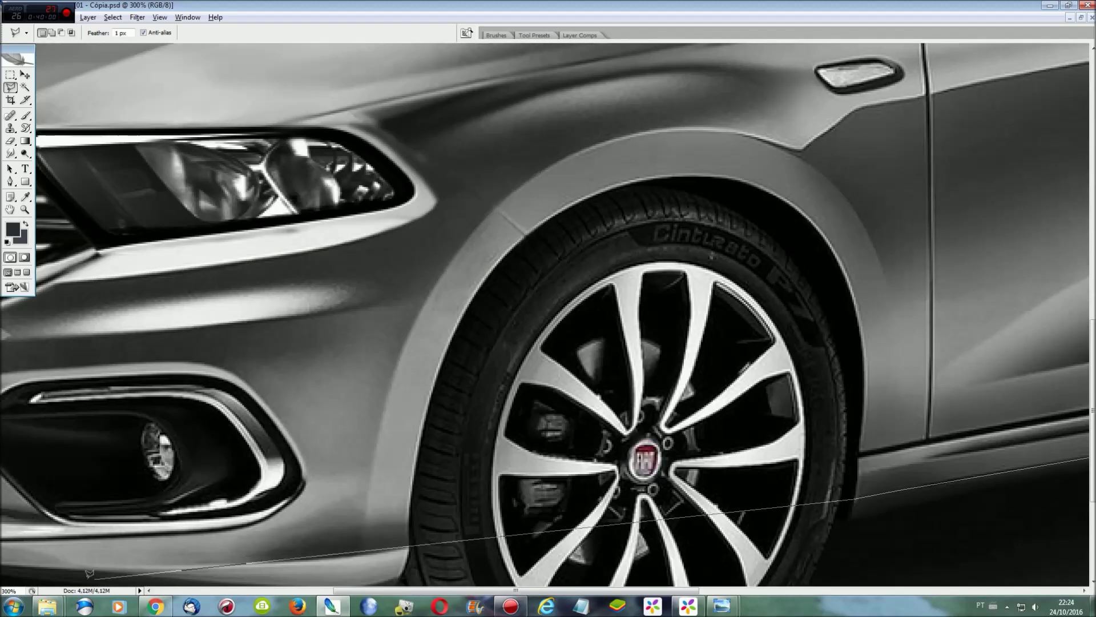
key(Escape)
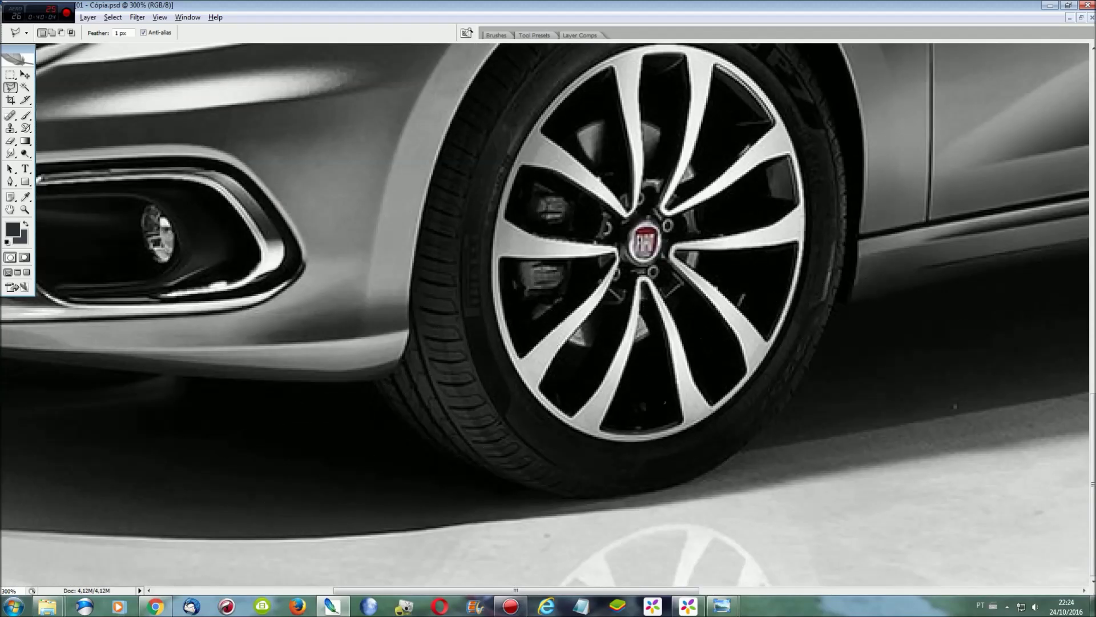
drag(578, 591, 929, 592)
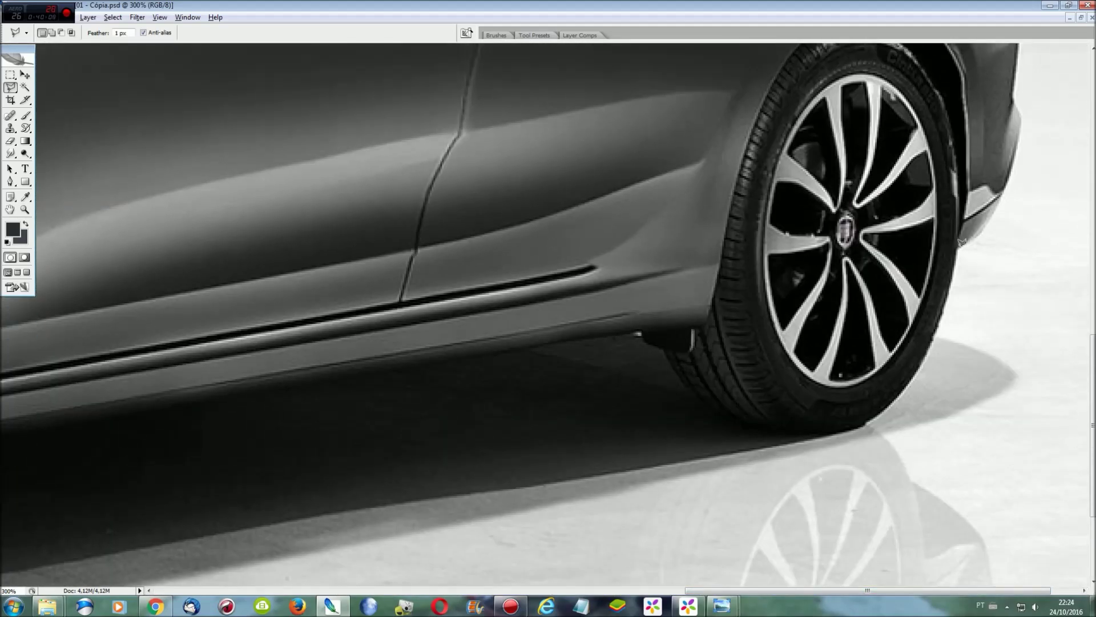
click(664, 331)
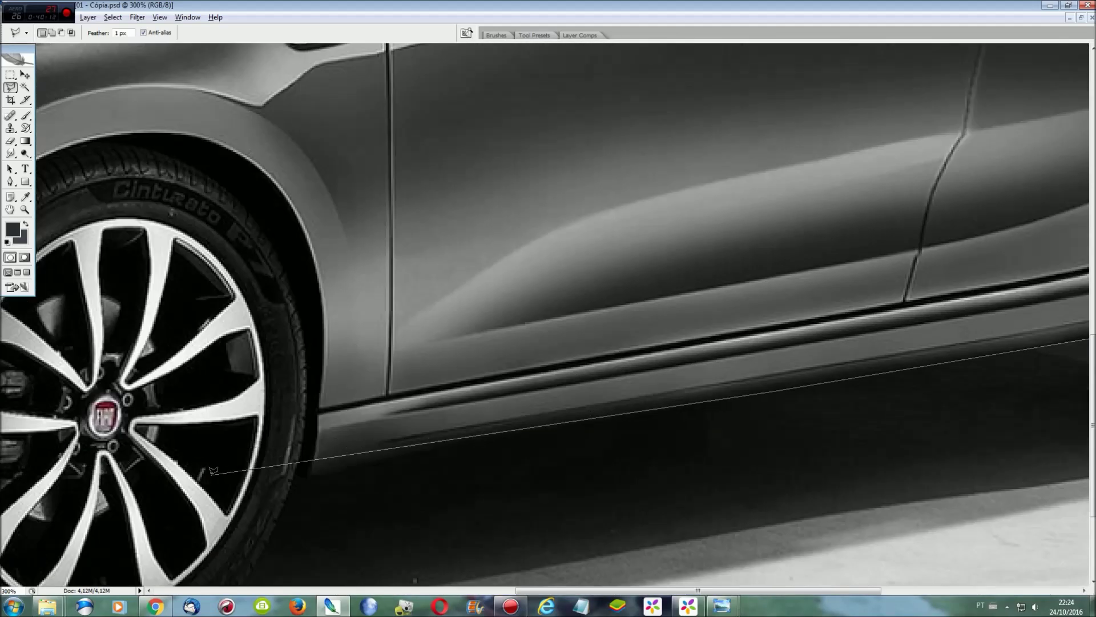
click(333, 474)
click(335, 554)
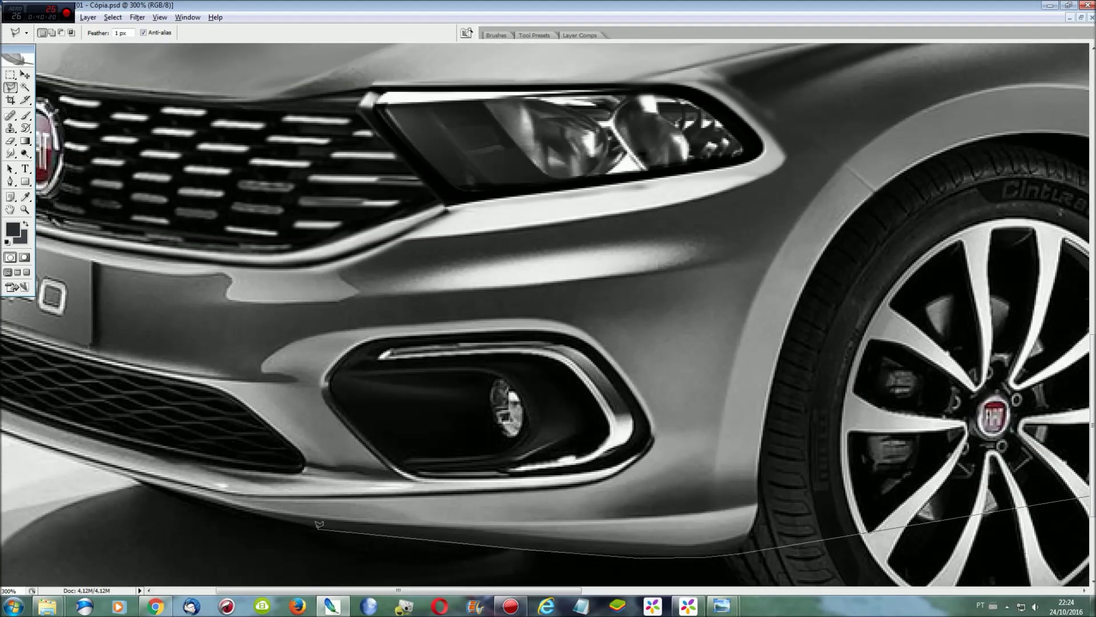
click(319, 524)
click(123, 473)
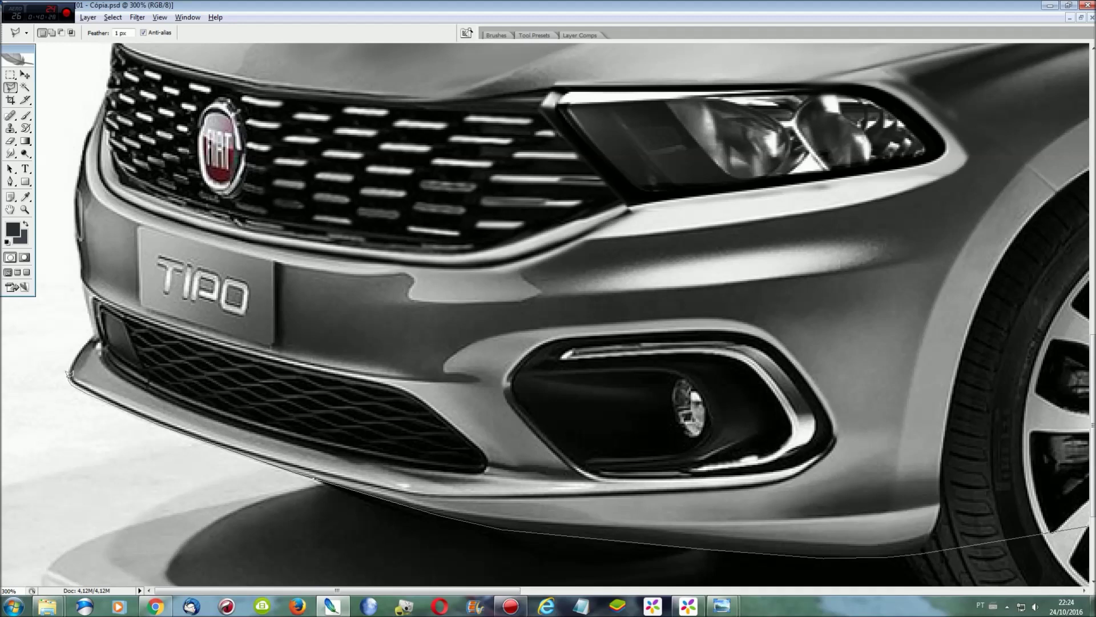
click(68, 362)
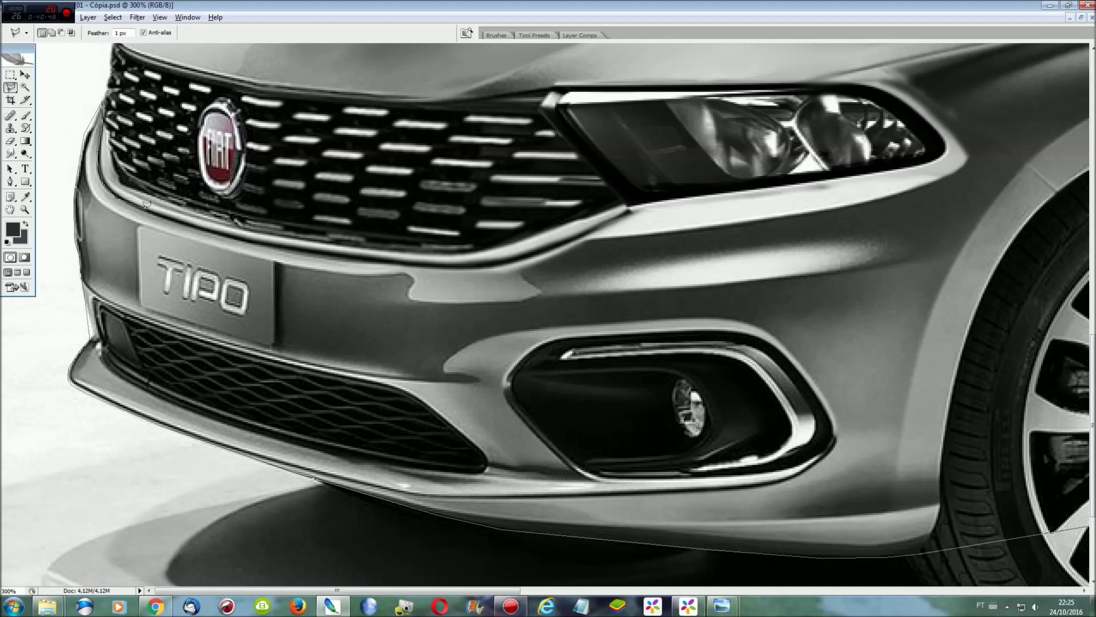
Step: Continue the outline up the bumper, across the headlight and hood, and up the windshield
mouse_move(147, 206)
mouse_down()
mouse_move(288, 245)
mouse_move(484, 262)
mouse_move(633, 204)
mouse_move(931, 155)
mouse_up()
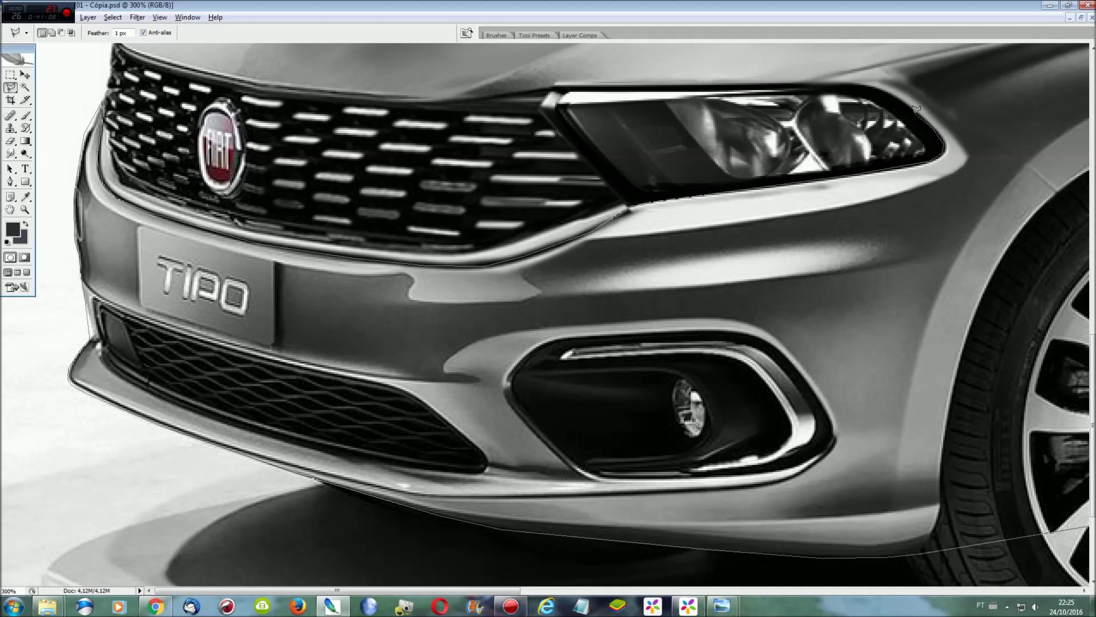
mouse_move(842, 79)
mouse_down()
mouse_move(422, 94)
mouse_move(273, 82)
mouse_up()
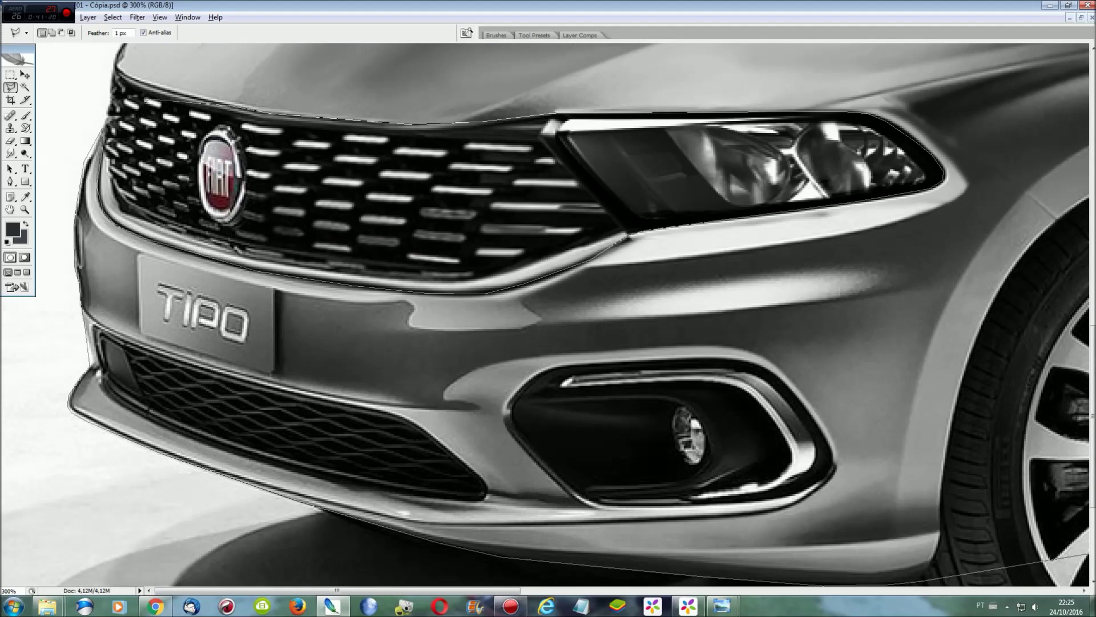
mouse_move(235, 73)
mouse_down()
mouse_move(144, 77)
mouse_move(129, 366)
mouse_up()
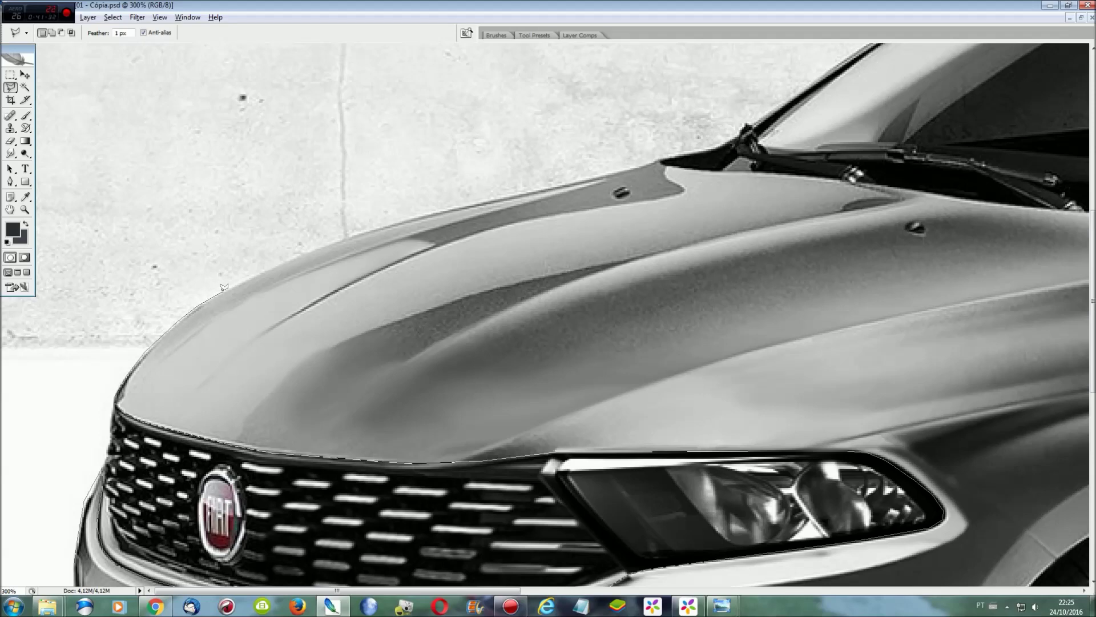
mouse_move(259, 268)
mouse_down()
mouse_move(377, 225)
mouse_move(673, 151)
mouse_move(354, 137)
mouse_move(324, 124)
mouse_up()
mouse_move(274, 159)
mouse_down()
mouse_move(636, 206)
mouse_move(866, 216)
mouse_up()
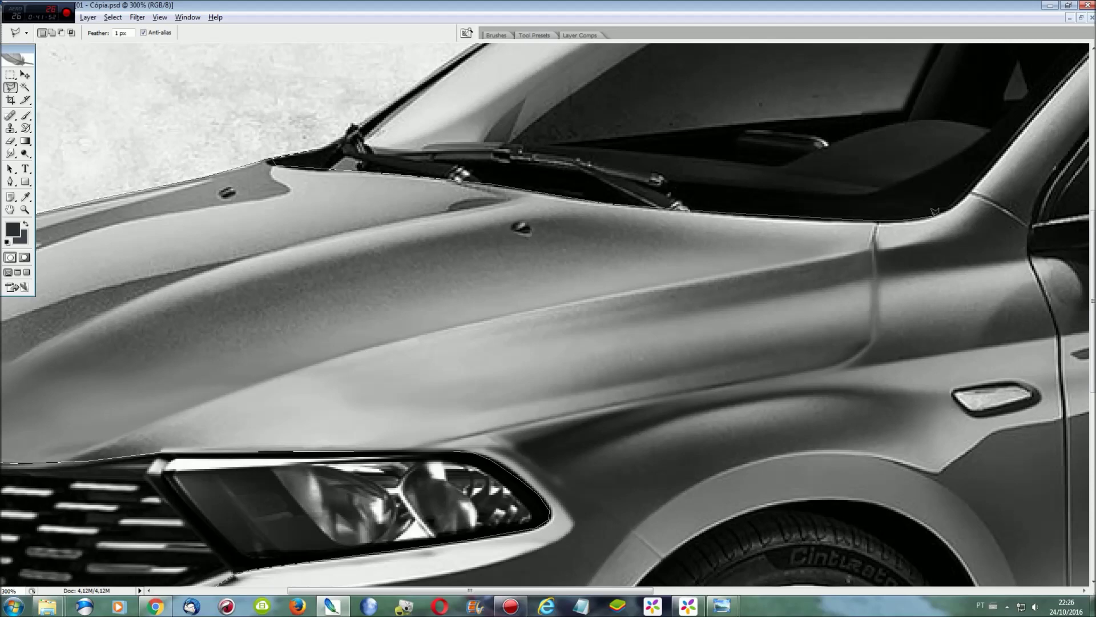
drag(994, 171, 720, 482)
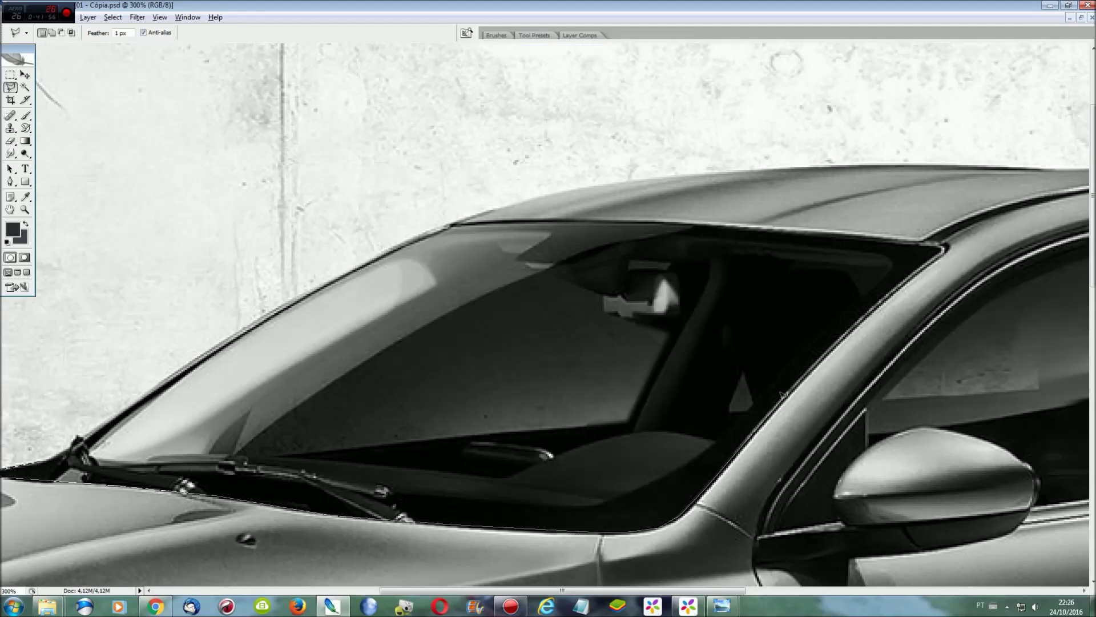
drag(845, 330, 894, 286)
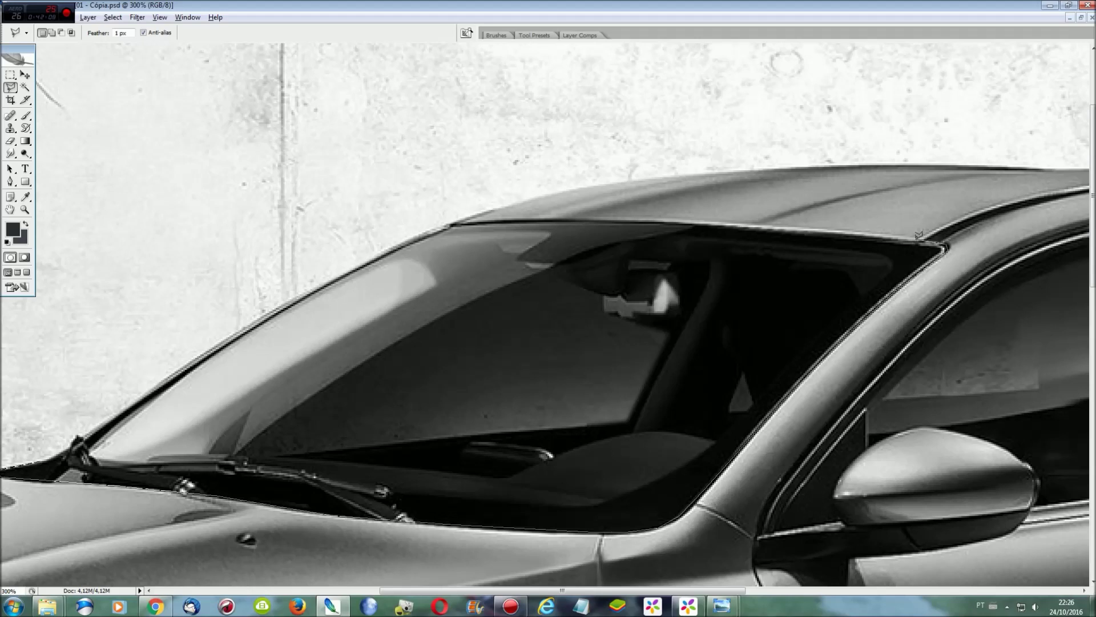
Step: Trace the roof edge back to the rear and close the outline around the lower rear bodywork
click(716, 221)
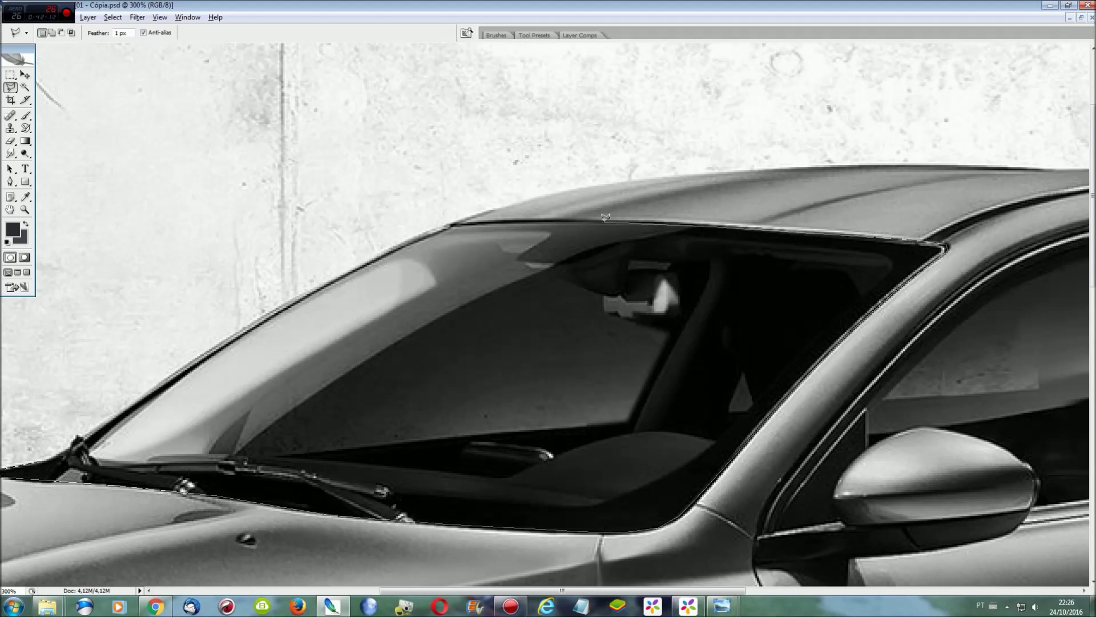
click(516, 197)
click(566, 188)
click(651, 175)
click(705, 170)
scroll(742, 166, right, 10)
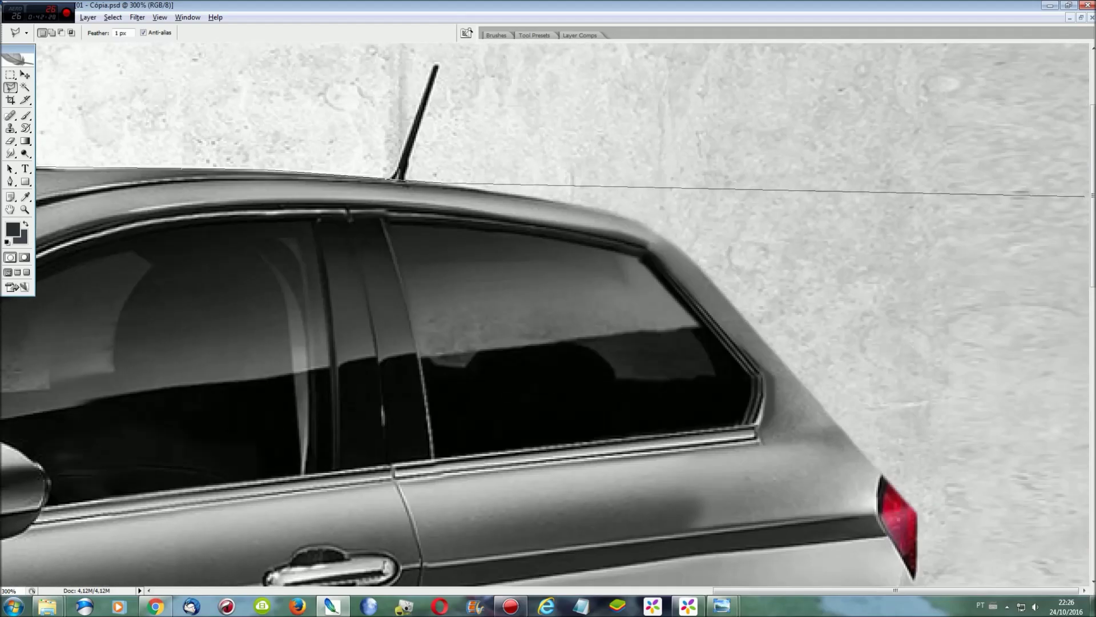
scroll(845, 177, right, 7)
click(573, 201)
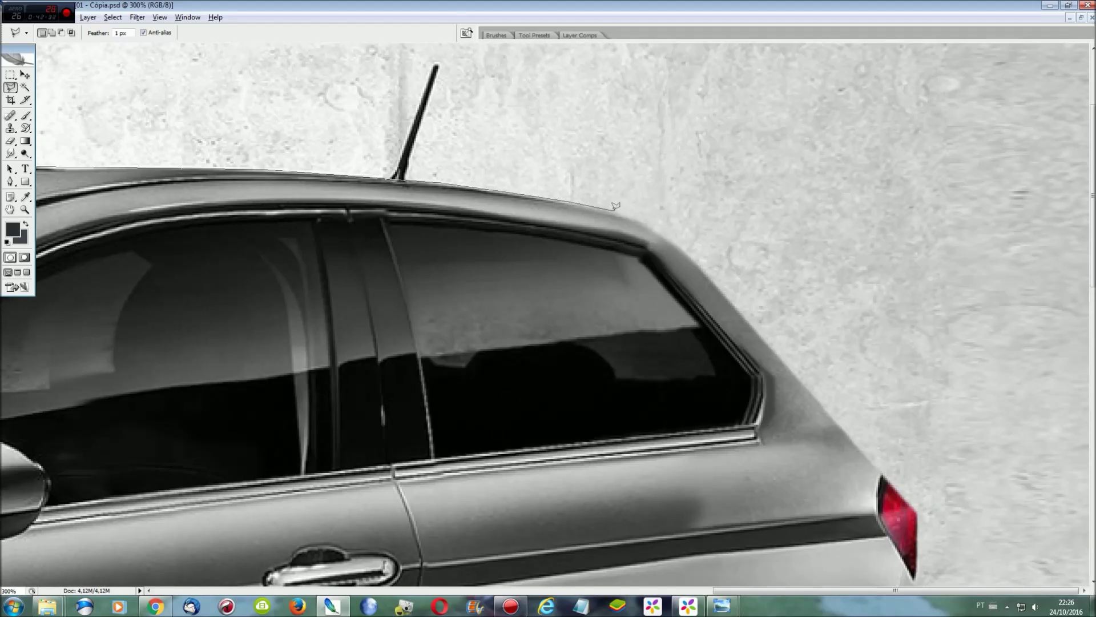
click(687, 251)
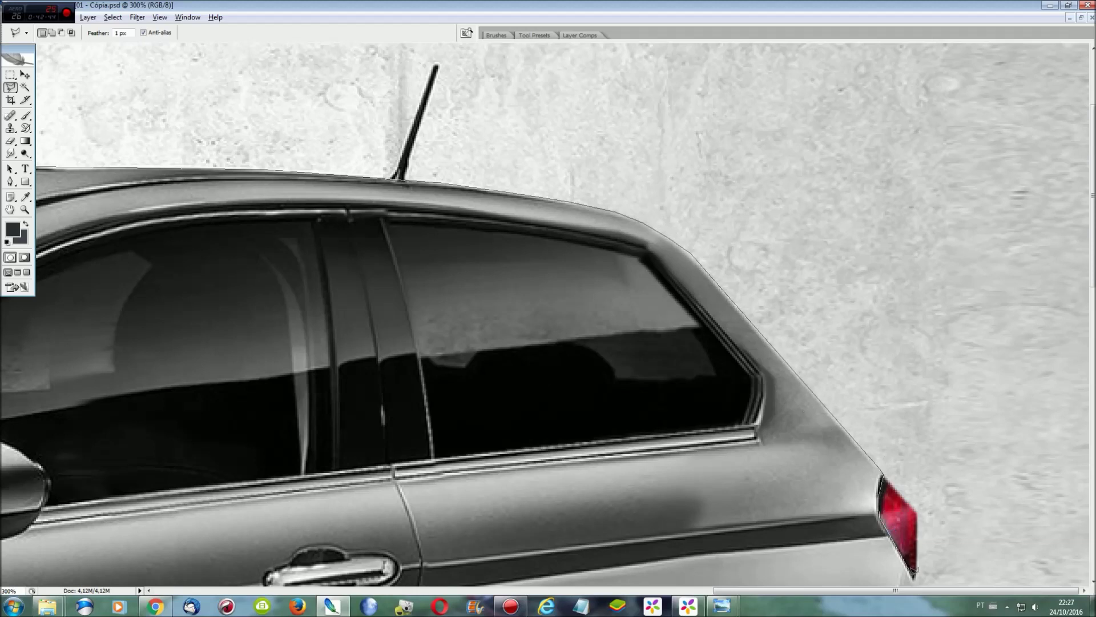
scroll(935, 566, down, 8)
scroll(928, 400, up, 5)
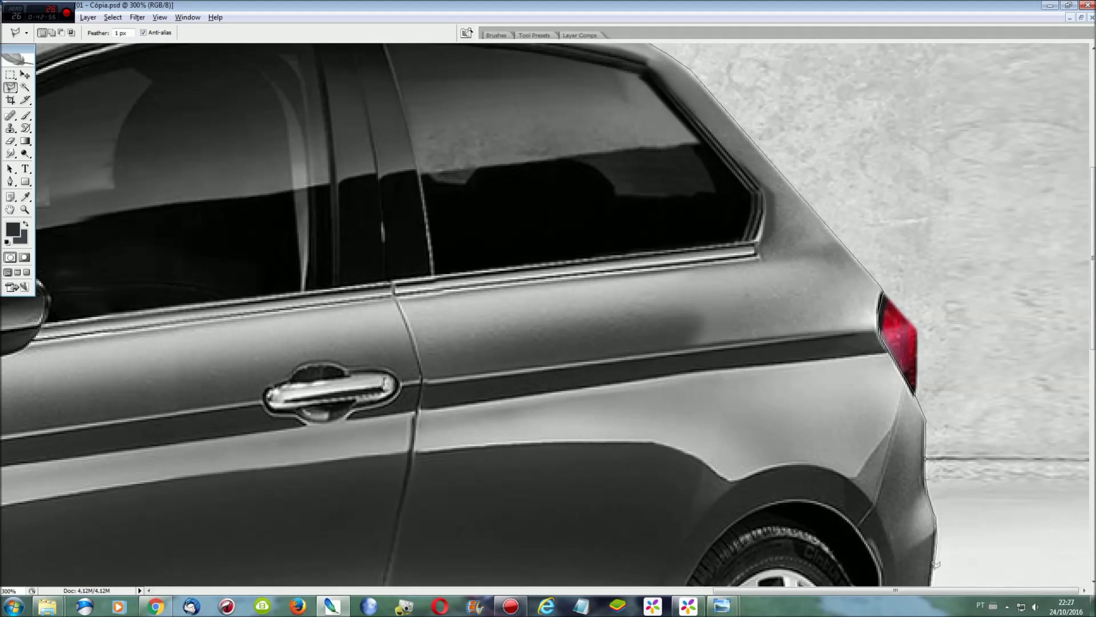
scroll(936, 565, down, 6)
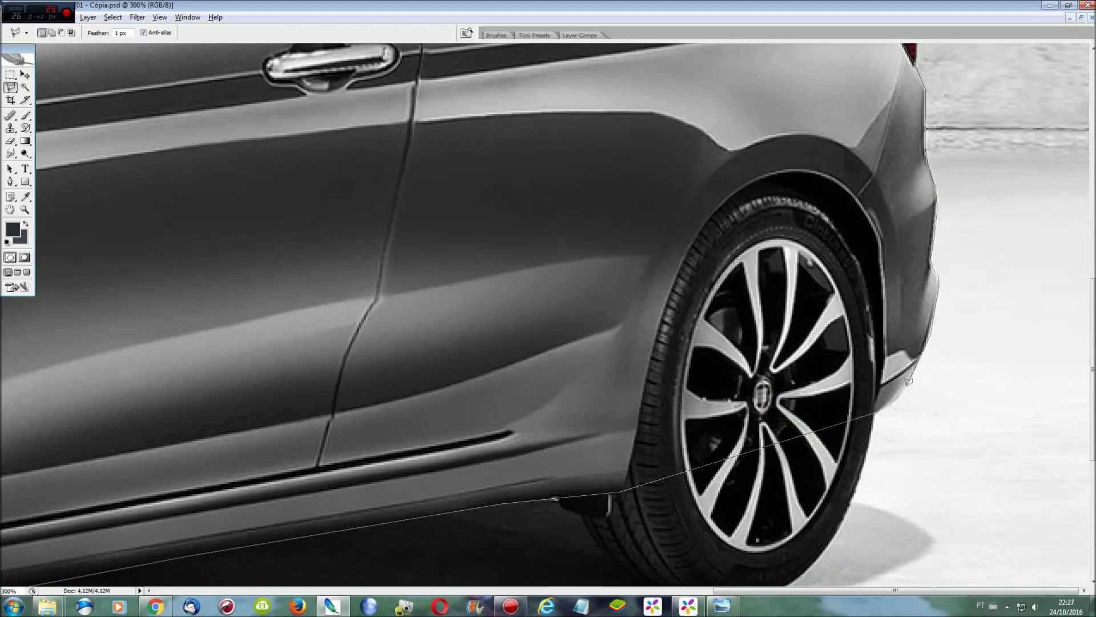
double_click(880, 406)
scroll(879, 407, up, 1)
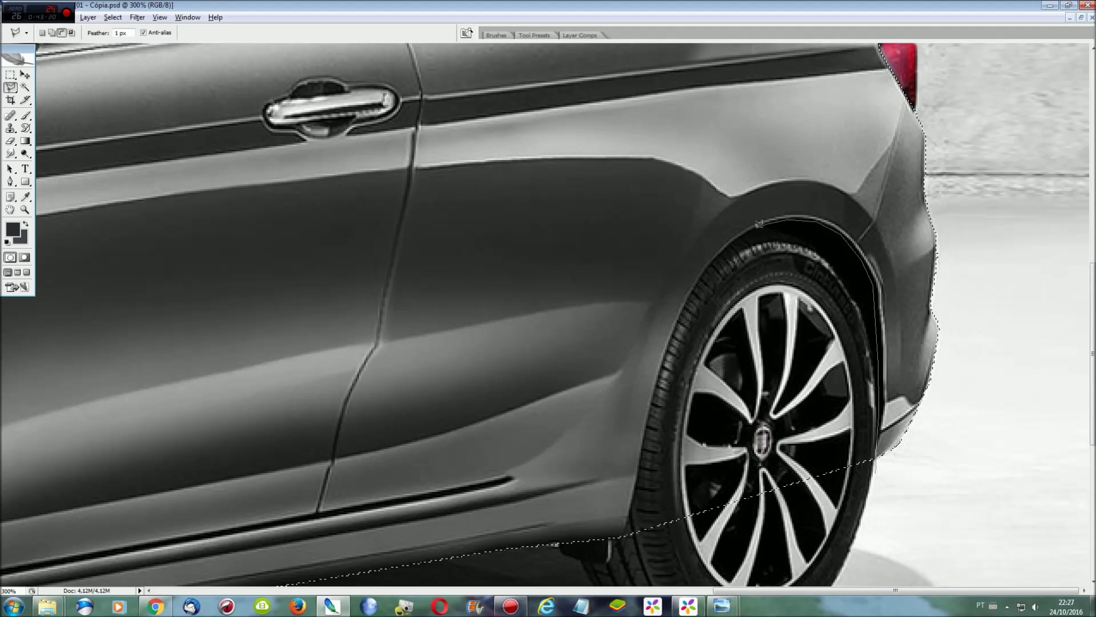
Step: Add the rear tyre's outer edge and the side-repeater light's lower edge to the selection
drag(686, 305, 618, 541)
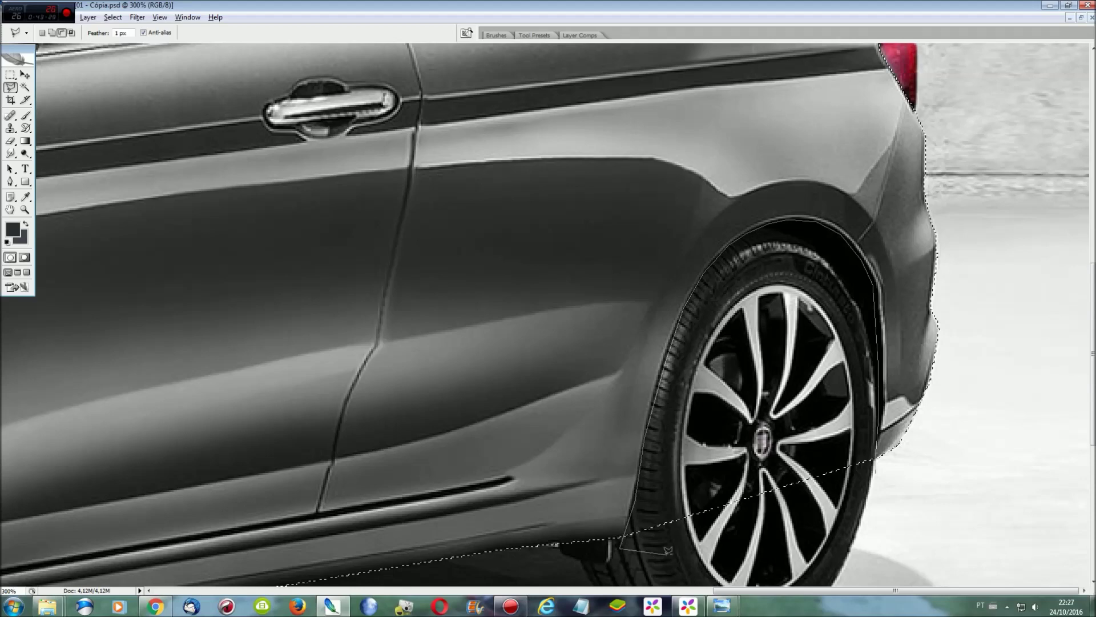
drag(875, 590, 536, 589)
scroll(662, 341, down, 2)
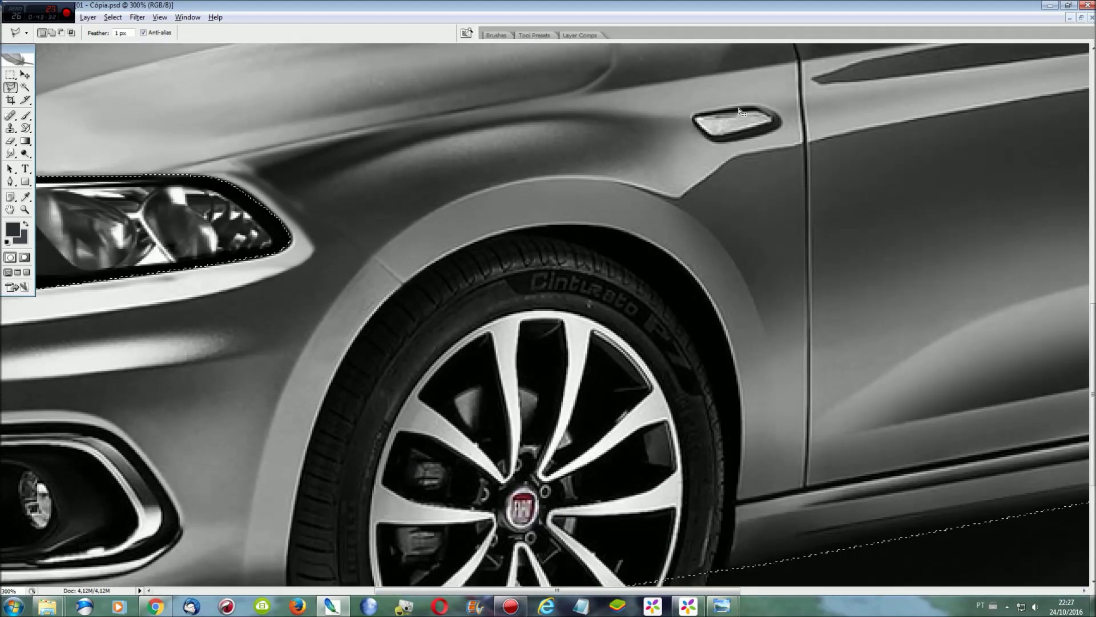
drag(711, 134, 771, 120)
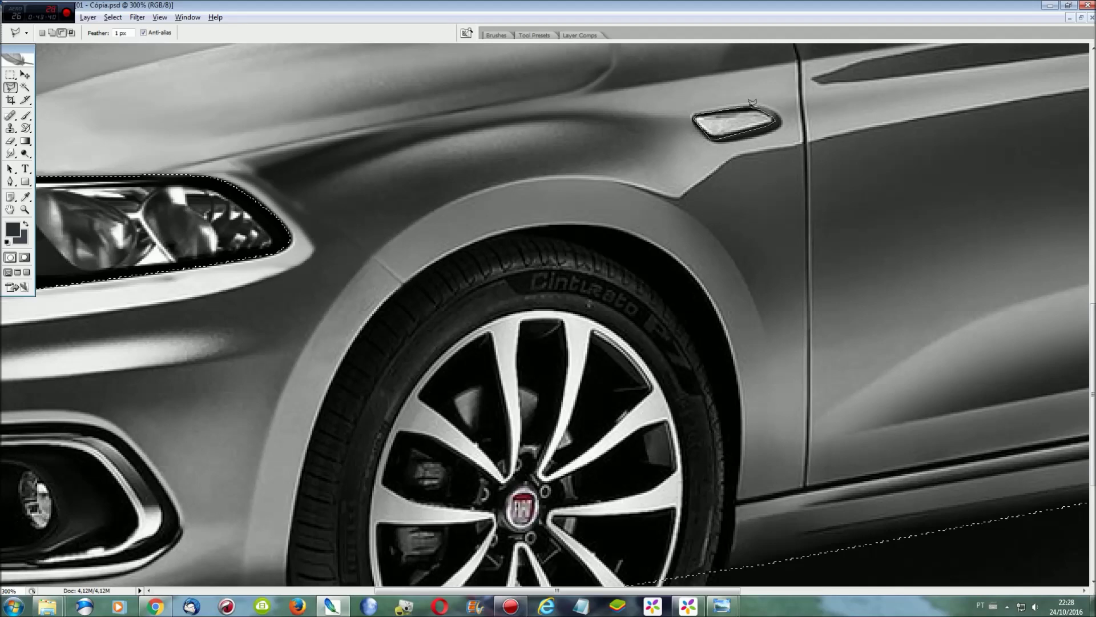
scroll(737, 285, down, 3)
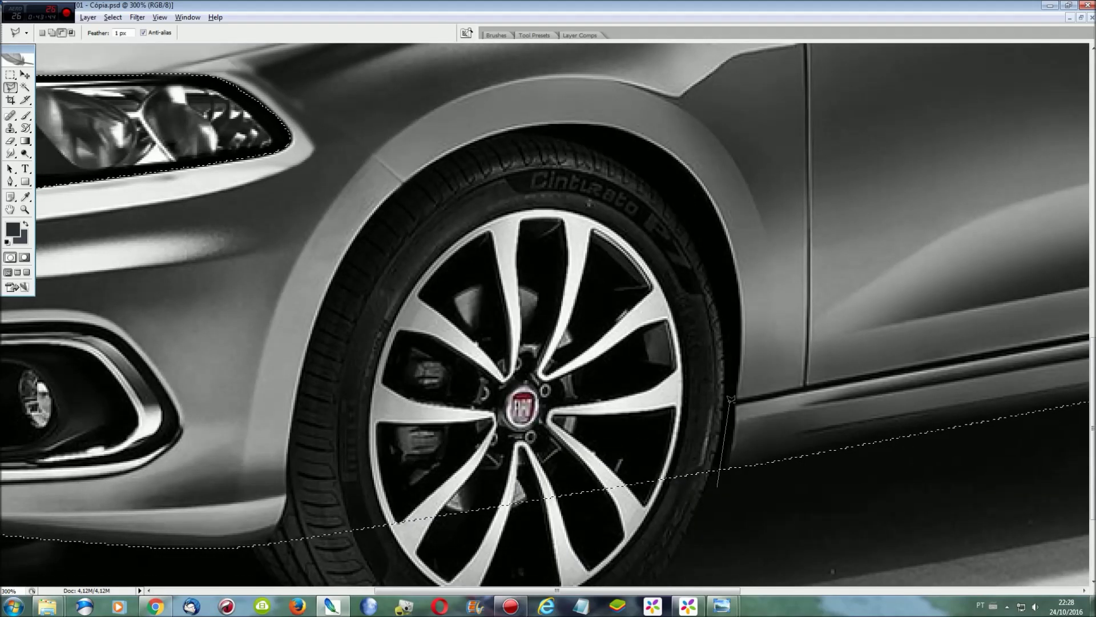
Step: Trace up the front fender and around the front wheel arch, closing it into the selection
mouse_move(713, 213)
mouse_down()
mouse_move(691, 166)
mouse_move(655, 139)
mouse_up()
drag(578, 121, 531, 123)
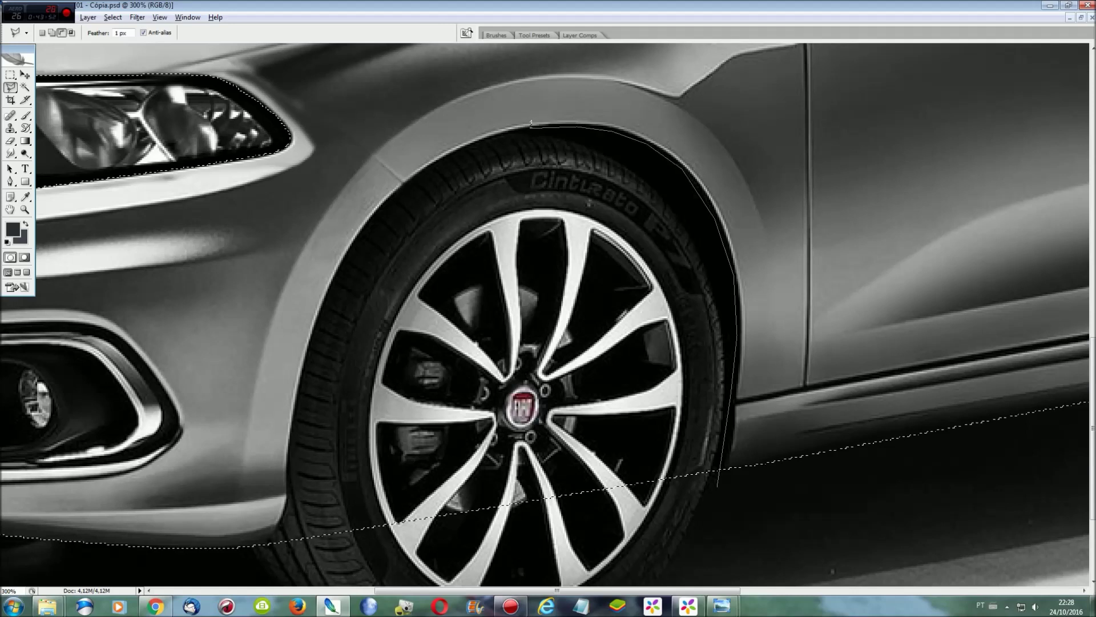
mouse_move(400, 186)
mouse_down()
mouse_move(317, 320)
mouse_move(292, 439)
mouse_up()
drag(266, 554, 274, 543)
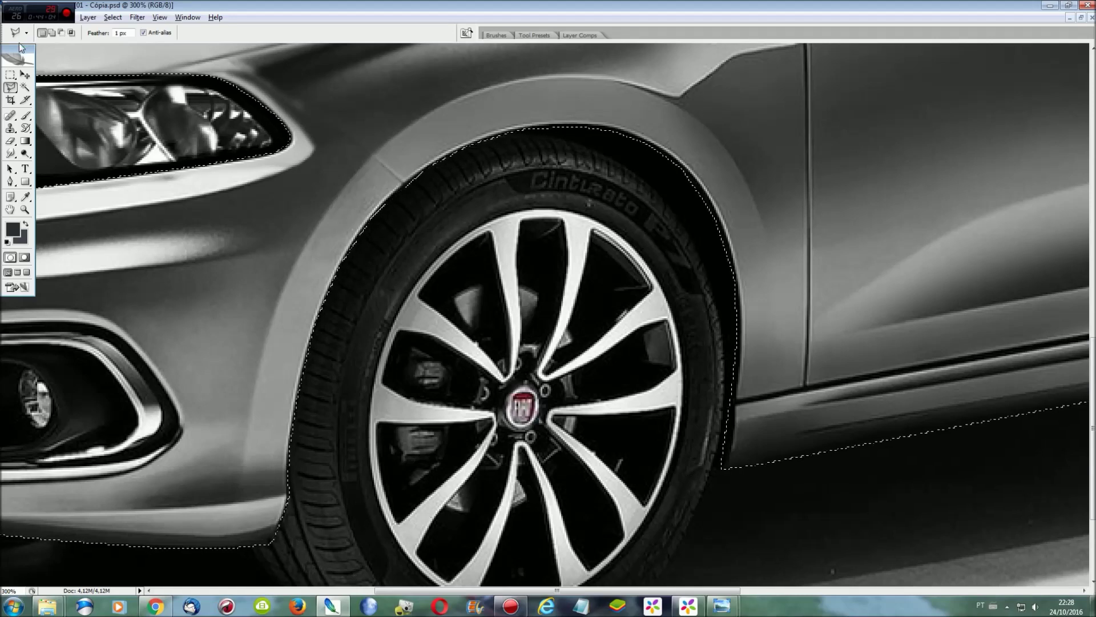
drag(650, 591, 430, 569)
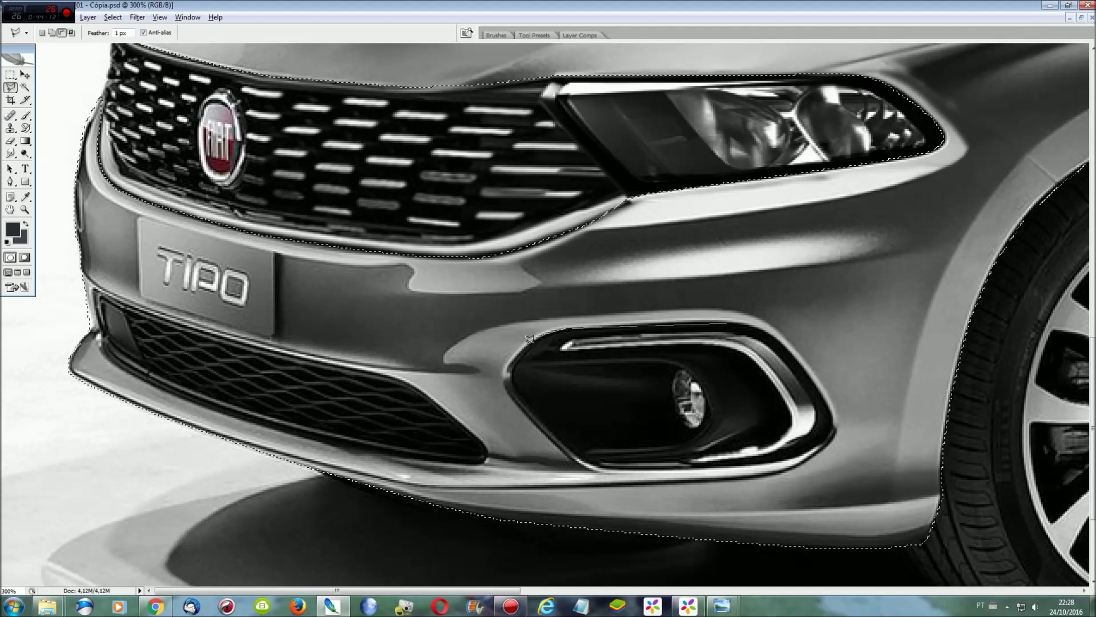
Step: Add the fog-lamp surround to the selection and start tracing the lower grille edge
mouse_move(509, 374)
mouse_down()
mouse_move(608, 468)
mouse_move(804, 450)
mouse_up()
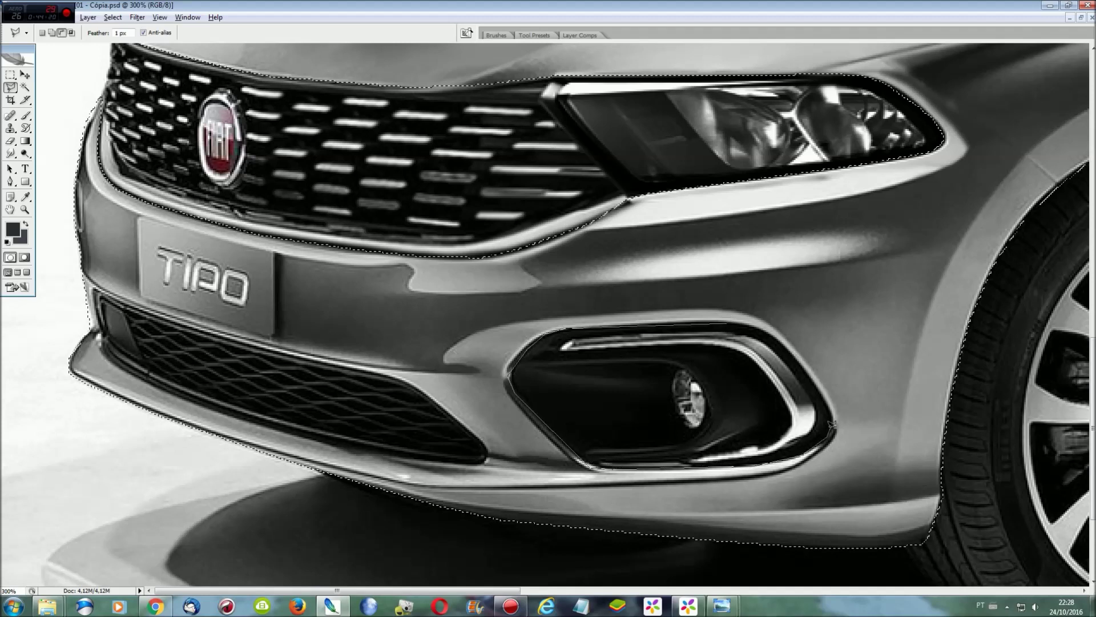
drag(817, 378, 801, 358)
drag(737, 319, 510, 374)
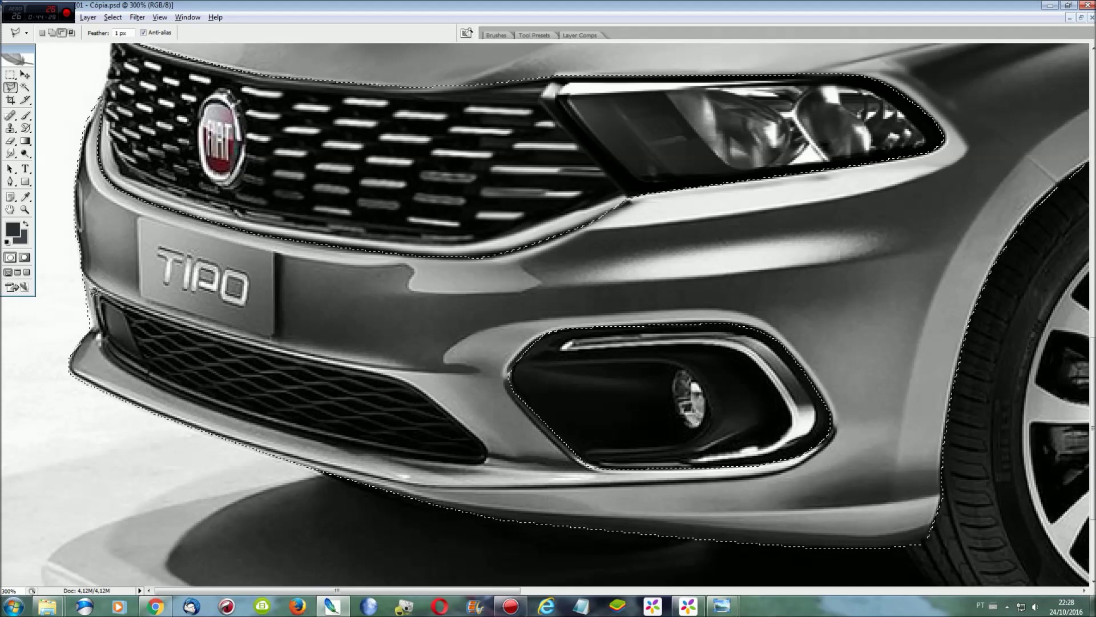
mouse_move(101, 341)
mouse_down()
mouse_move(376, 451)
mouse_move(479, 461)
mouse_move(435, 394)
mouse_move(102, 287)
mouse_up()
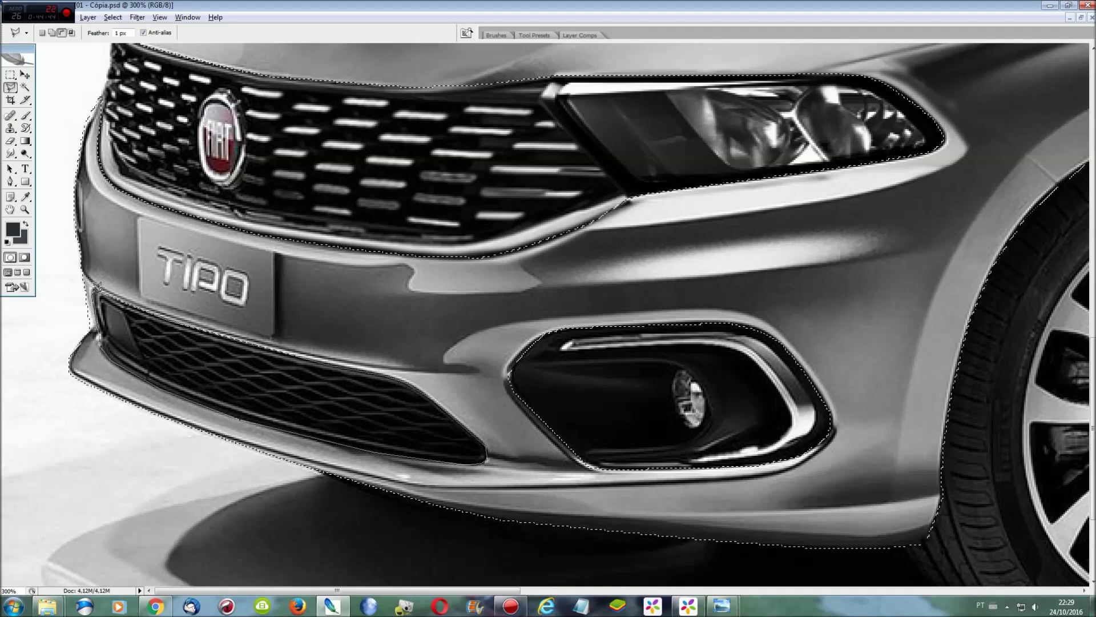
Step: Zoom to 400% and begin cutting the TIPO plate out of the selection
key(ctrl+plus)
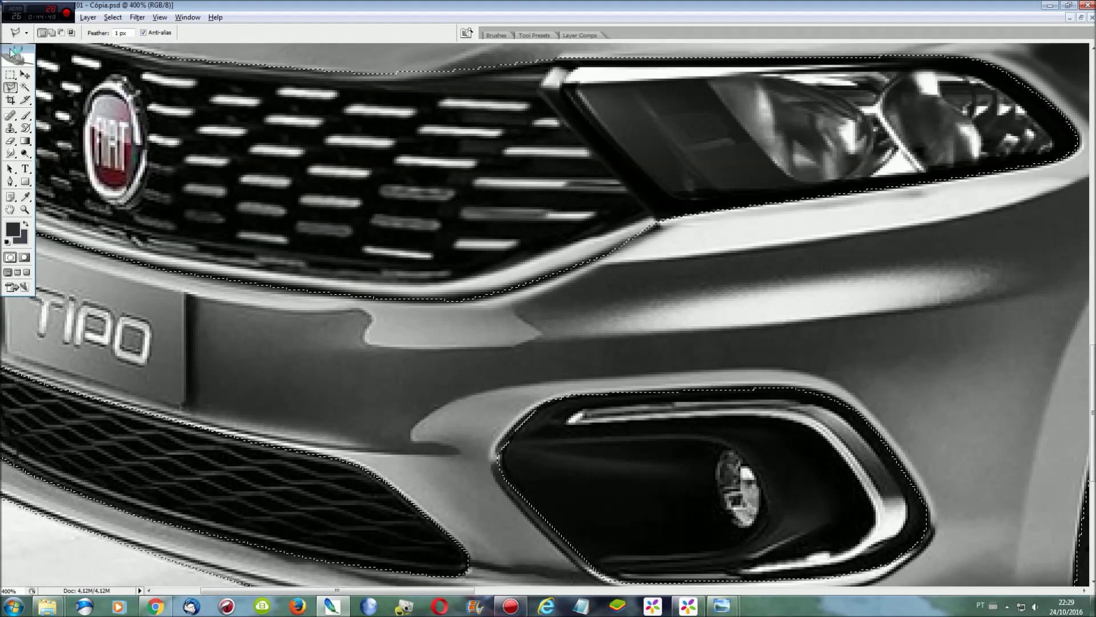
drag(207, 295, 387, 301)
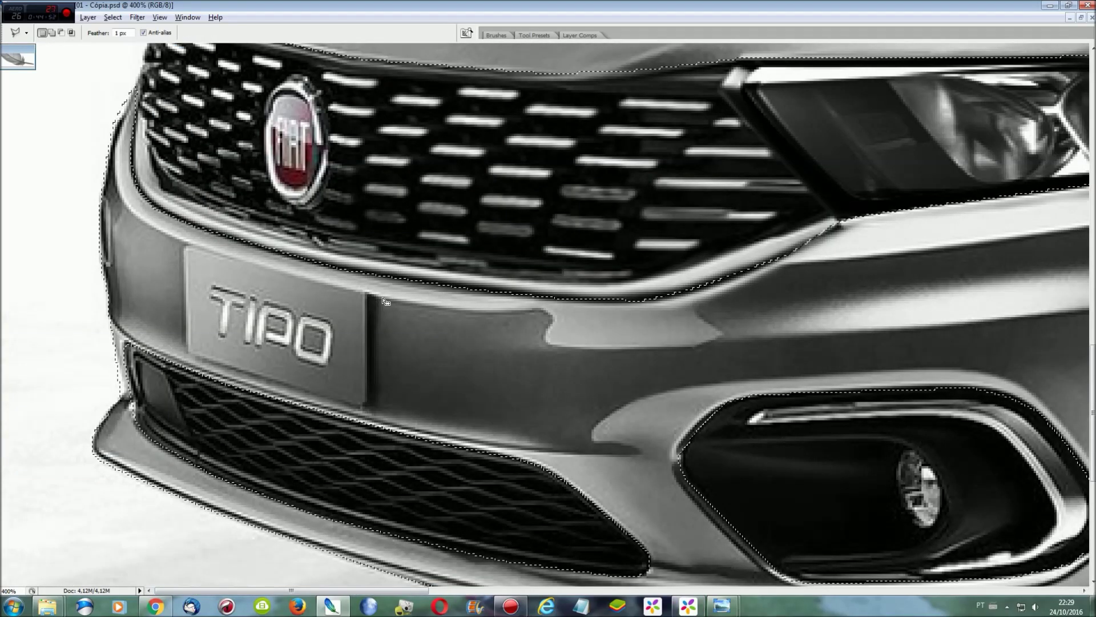
alt+click(366, 293)
click(186, 245)
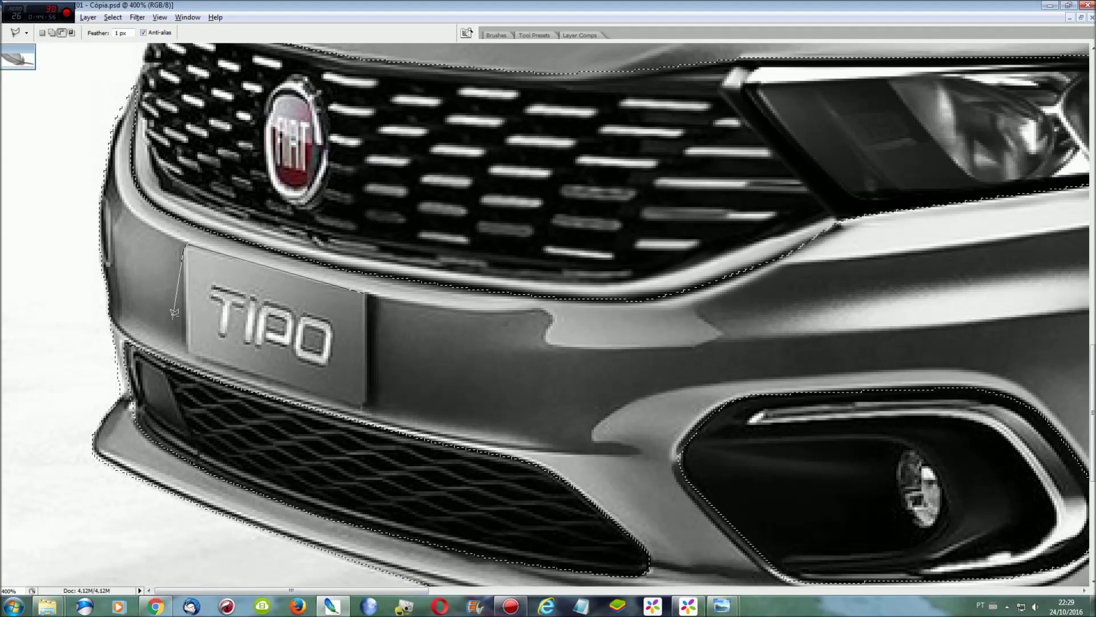
click(186, 351)
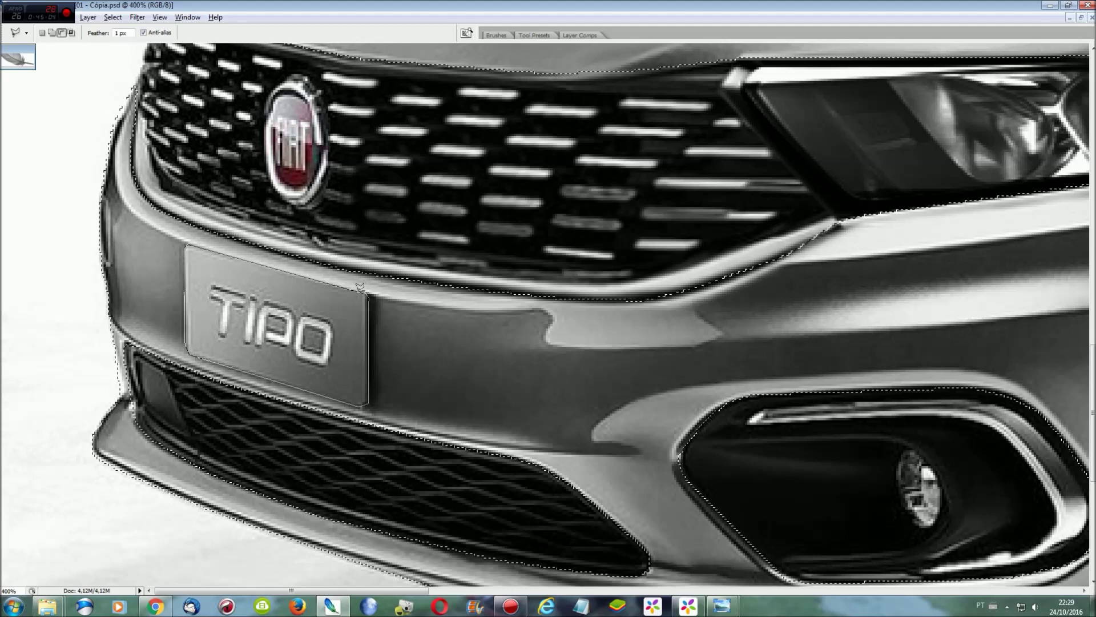
Step: Pan up to the windshield and, in subtract mode, trace its left edge
scroll(514, 314, up, 2)
scroll(628, 331, up, 3)
scroll(706, 348, up, 3)
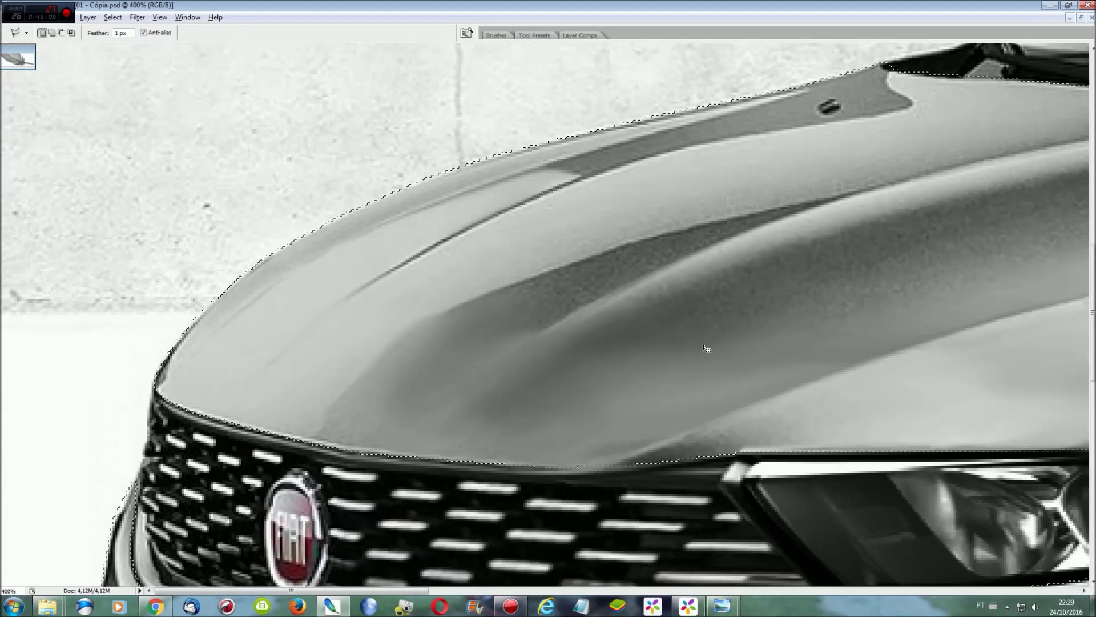
scroll(706, 348, up, 2)
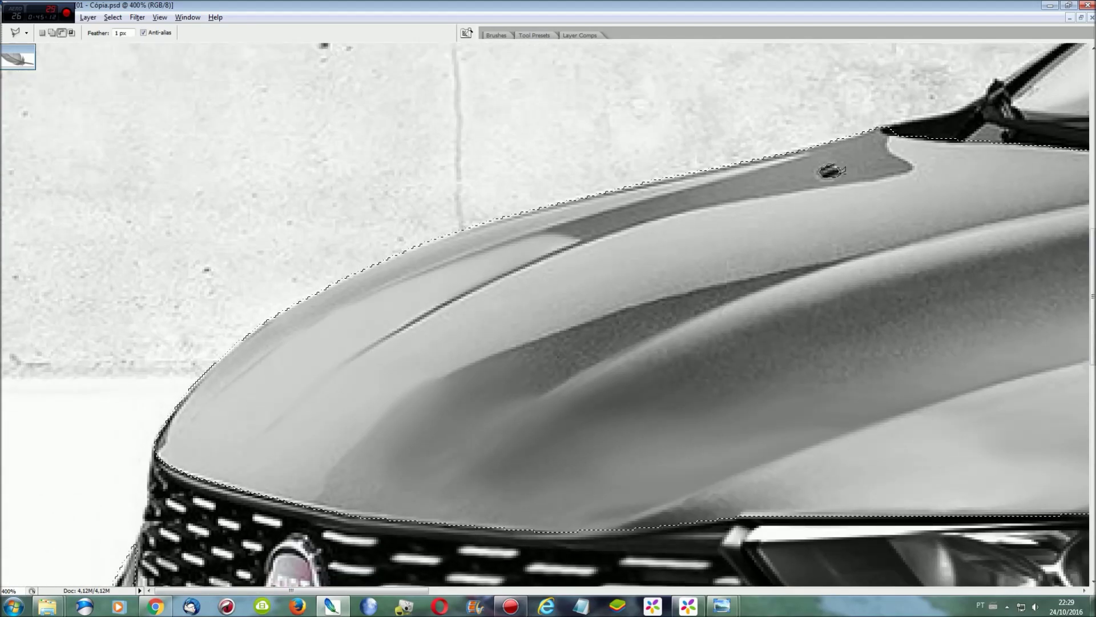
scroll(498, 256, right, 10)
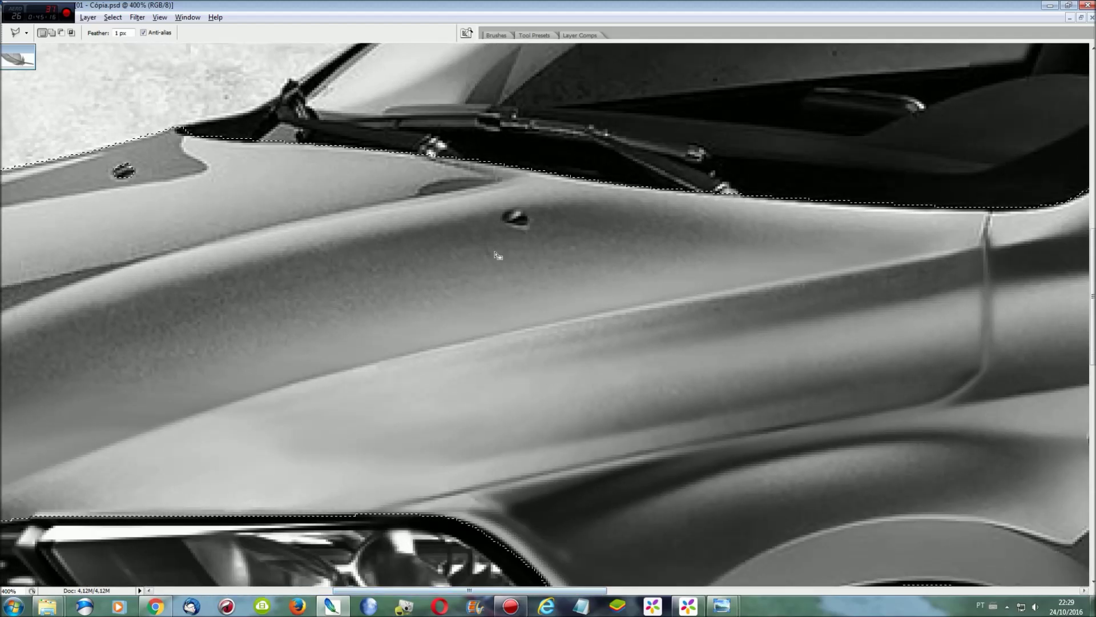
key(alt)
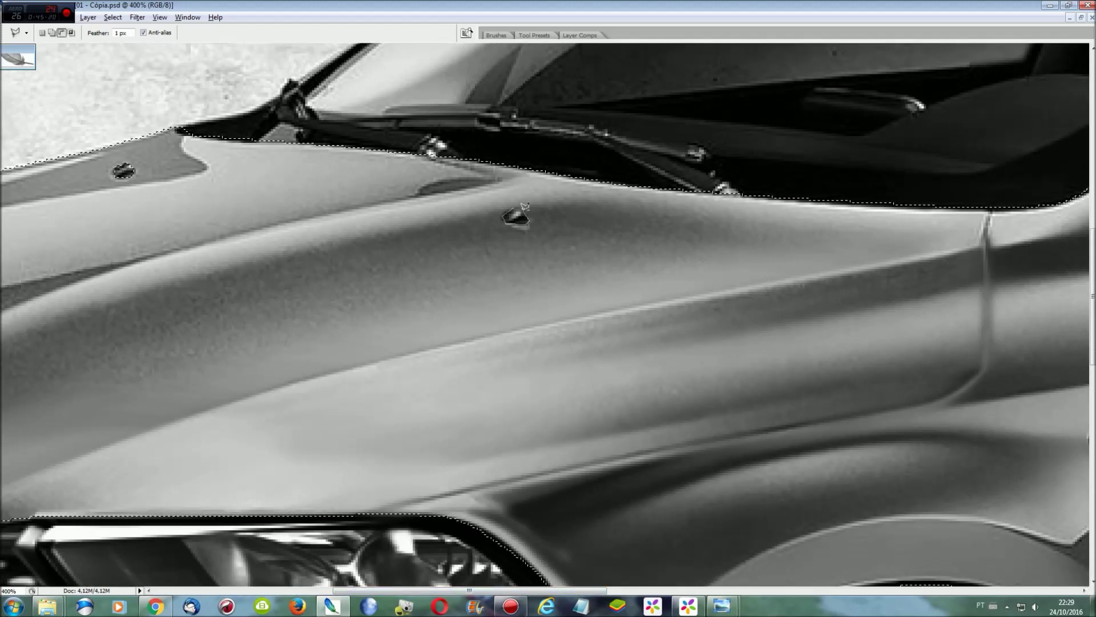
scroll(524, 207, up, 2)
scroll(524, 206, up, 8)
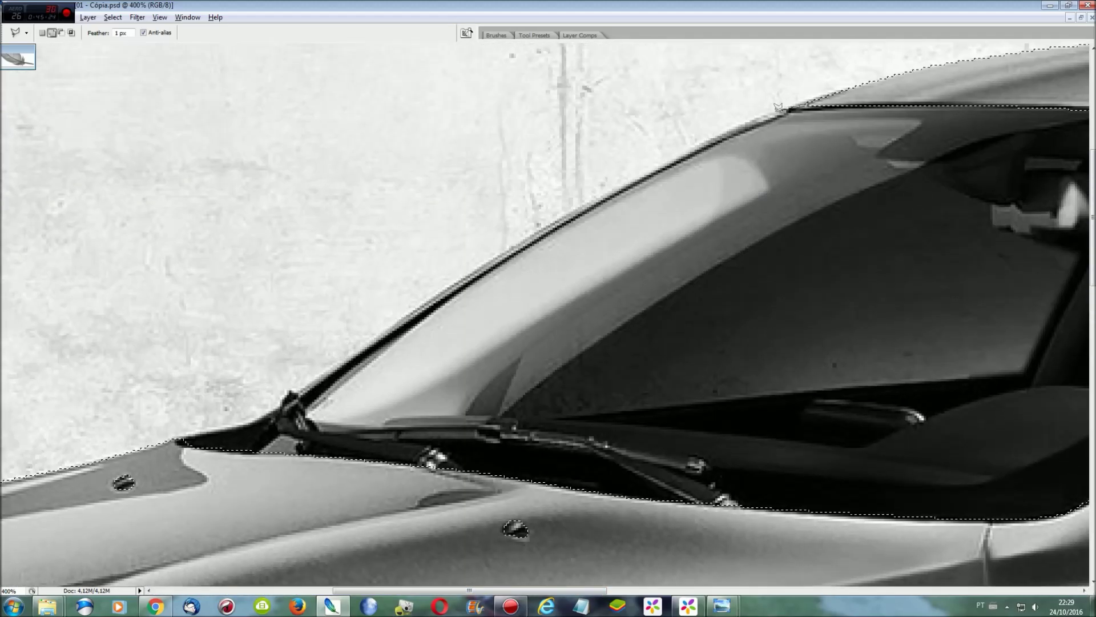
mouse_move(742, 118)
mouse_down()
mouse_move(325, 363)
mouse_move(291, 397)
mouse_move(170, 435)
mouse_move(252, 420)
mouse_move(742, 123)
mouse_move(819, 98)
mouse_up()
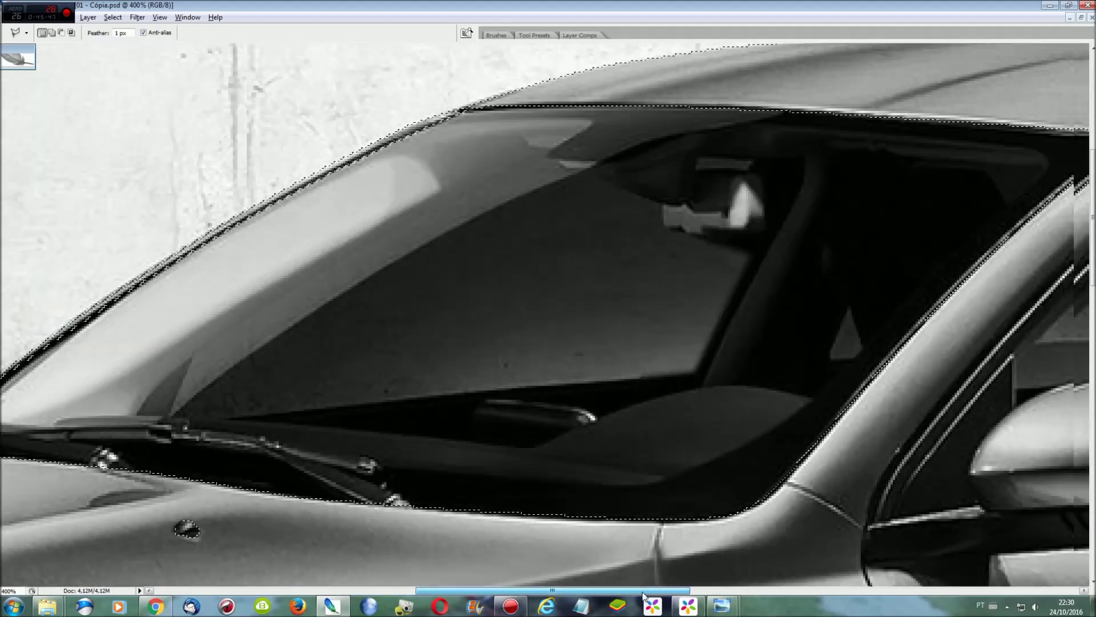
Step: Trim the selection along the roof edge and rear window, closing it under the side mirror
drag(558, 590, 831, 588)
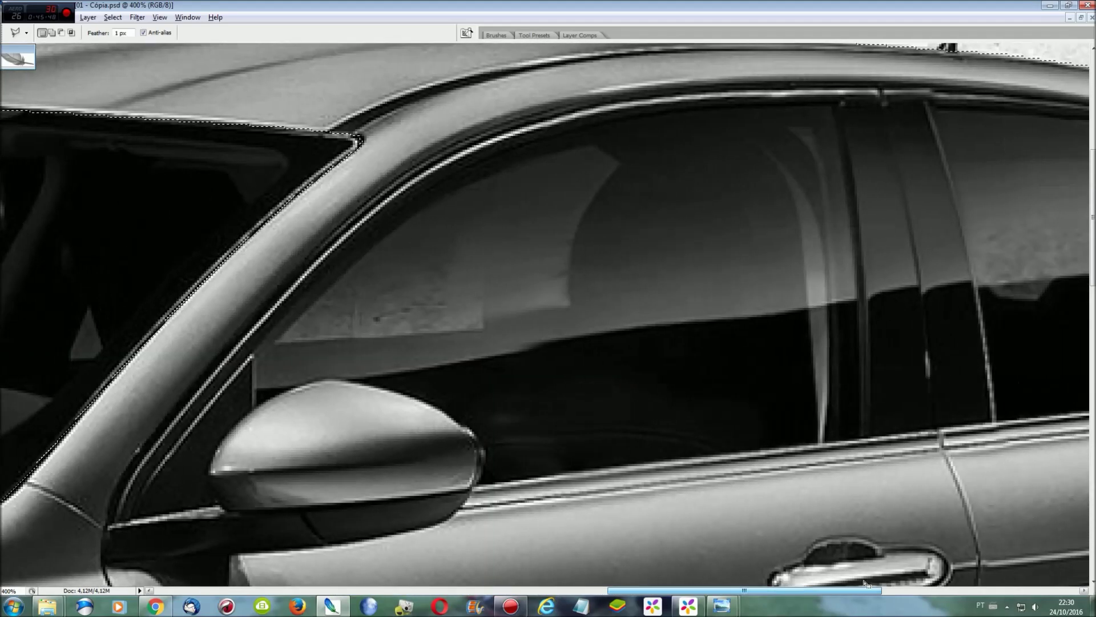
mouse_move(959, 170)
mouse_down()
mouse_move(668, 166)
mouse_move(394, 213)
mouse_move(308, 261)
mouse_move(767, 166)
mouse_move(1039, 165)
mouse_up()
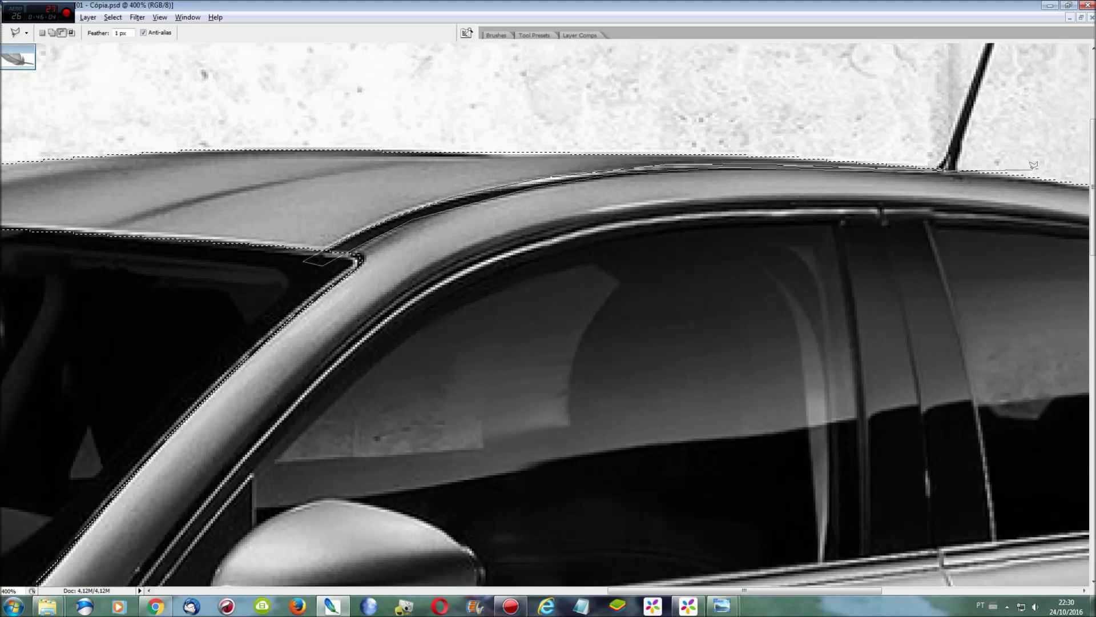
scroll(1005, 154, down, 3)
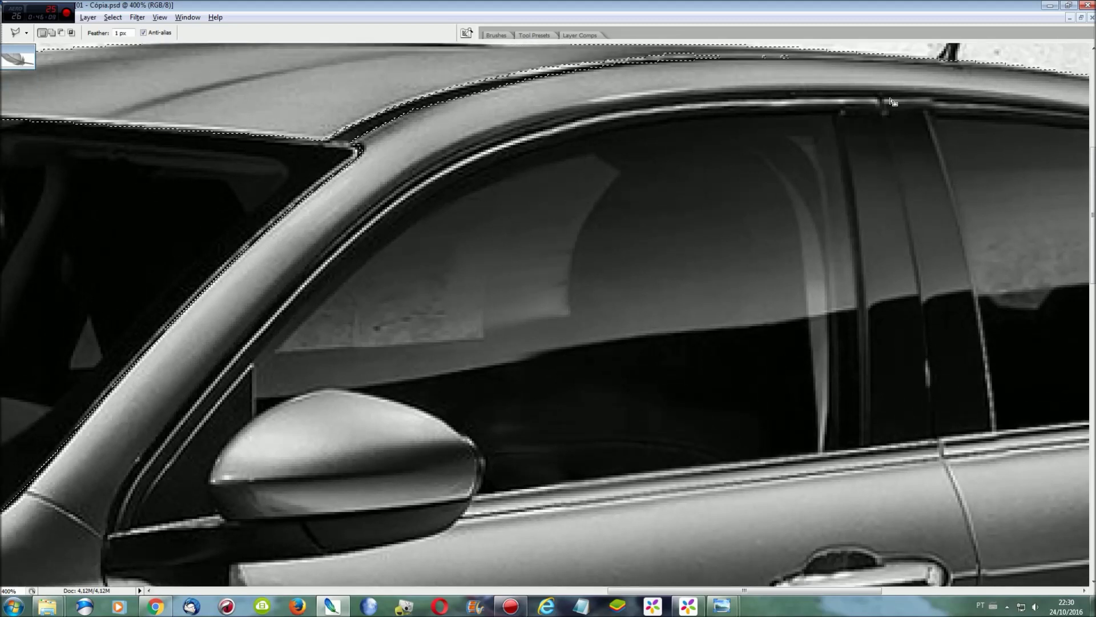
mouse_move(969, 135)
mouse_down()
mouse_move(737, 89)
mouse_move(351, 222)
mouse_move(109, 531)
mouse_move(1091, 263)
mouse_up()
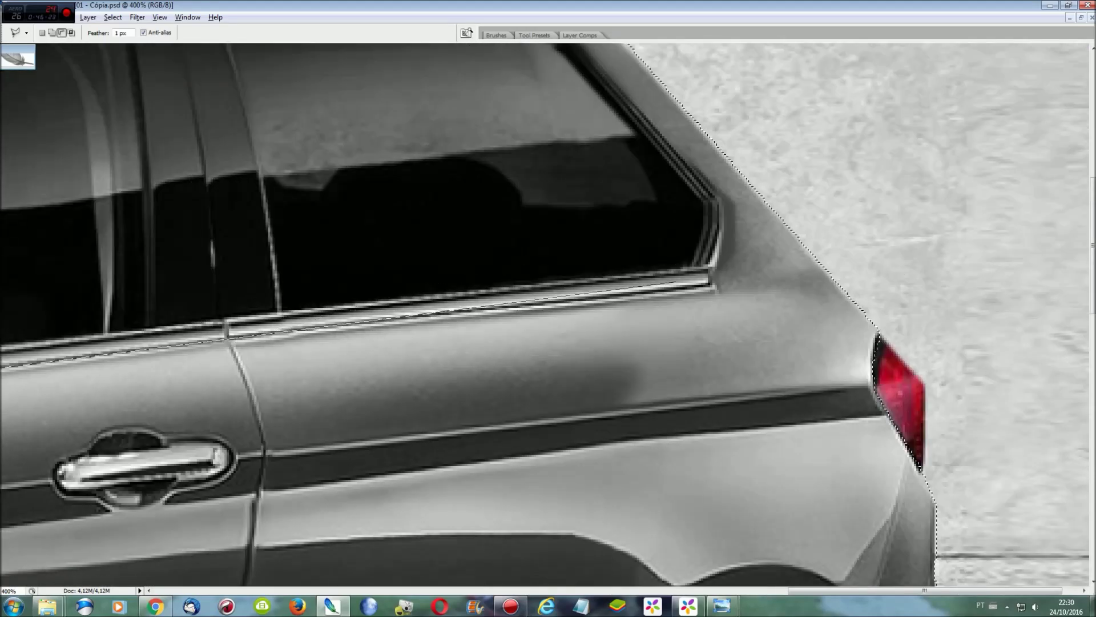
drag(1091, 263, 685, 288)
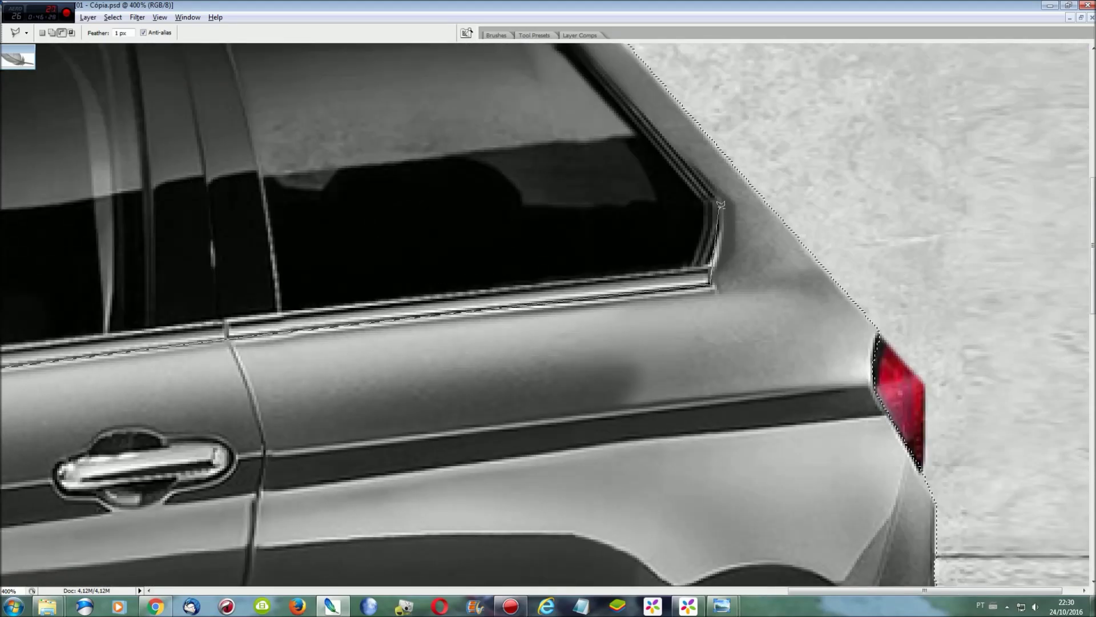
drag(716, 193, 605, 236)
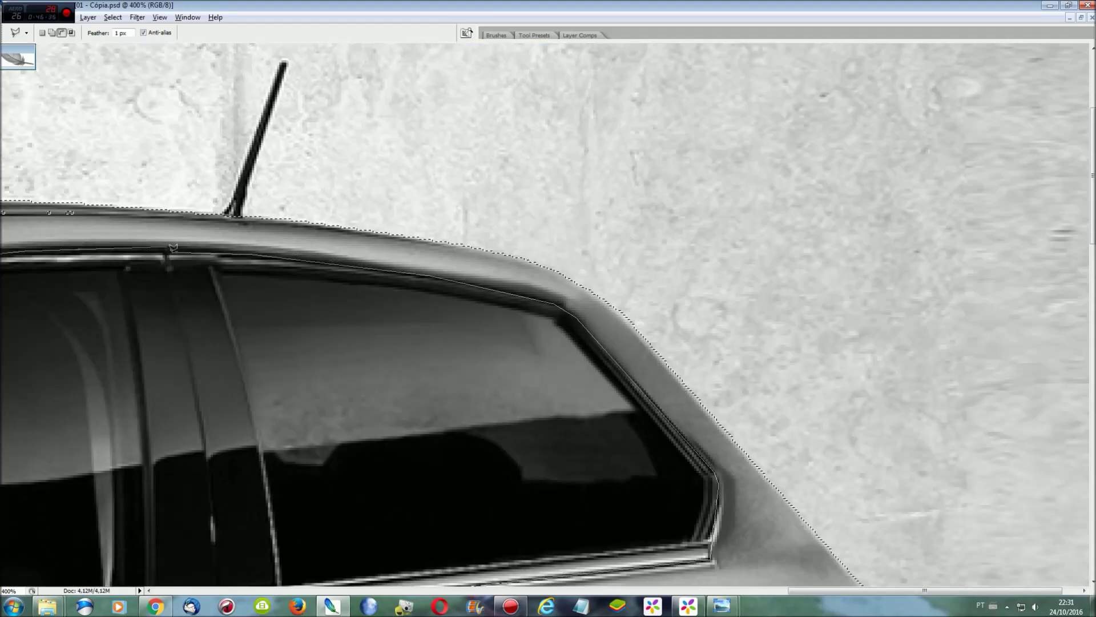
scroll(170, 243, down, 3)
drag(789, 590, 546, 591)
scroll(708, 352, down, 3)
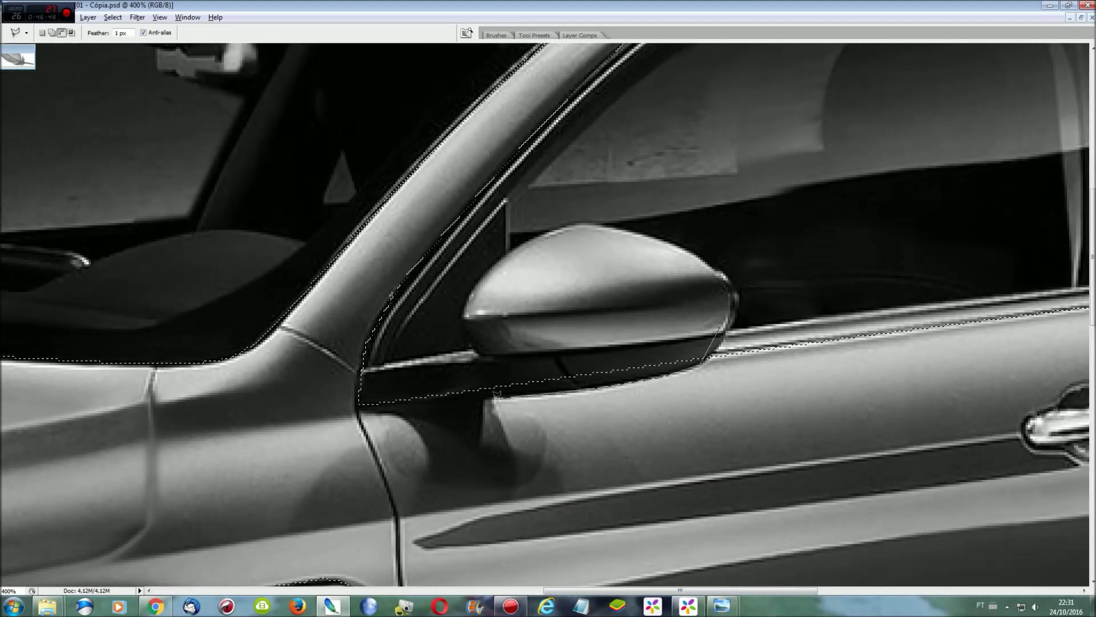
double_click(420, 361)
Step: Add the side mirror to the selection and fit the whole car on screen
shift+click(647, 335)
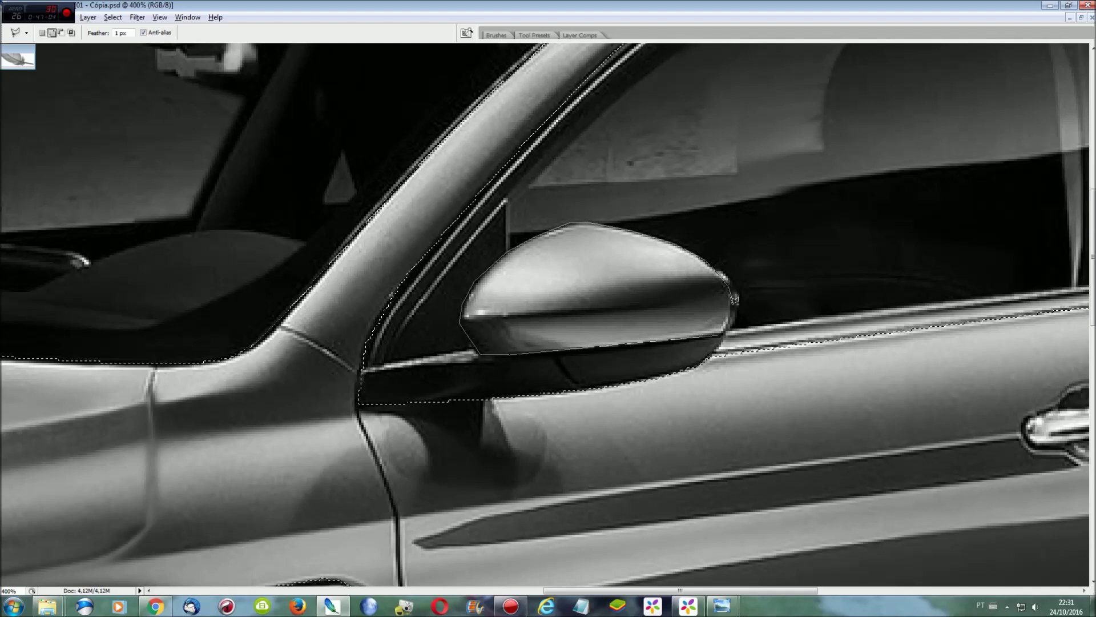
double_click(730, 323)
key(ctrl+0)
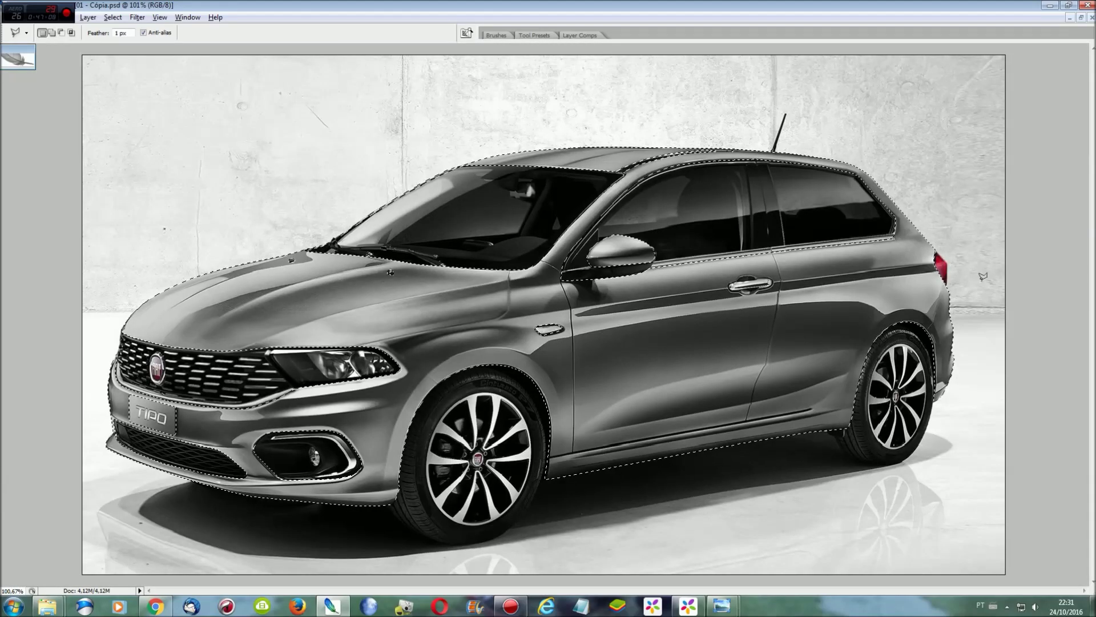
Step: Save the current car outline as a selection named 'Carro'
click(113, 18)
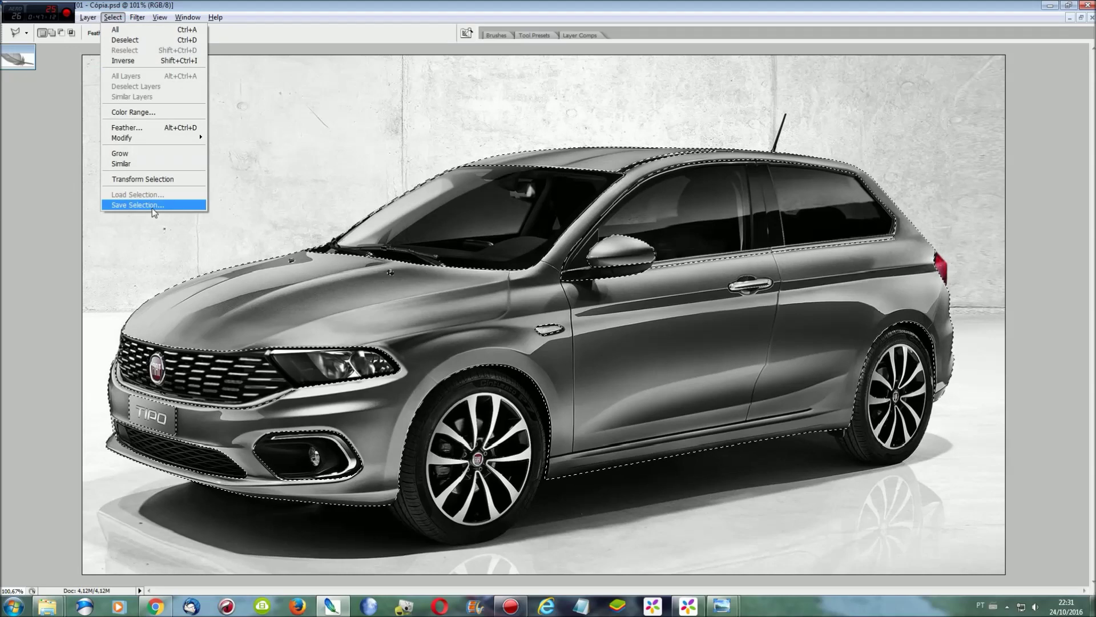
click(131, 207)
text(Carro)
key(Return)
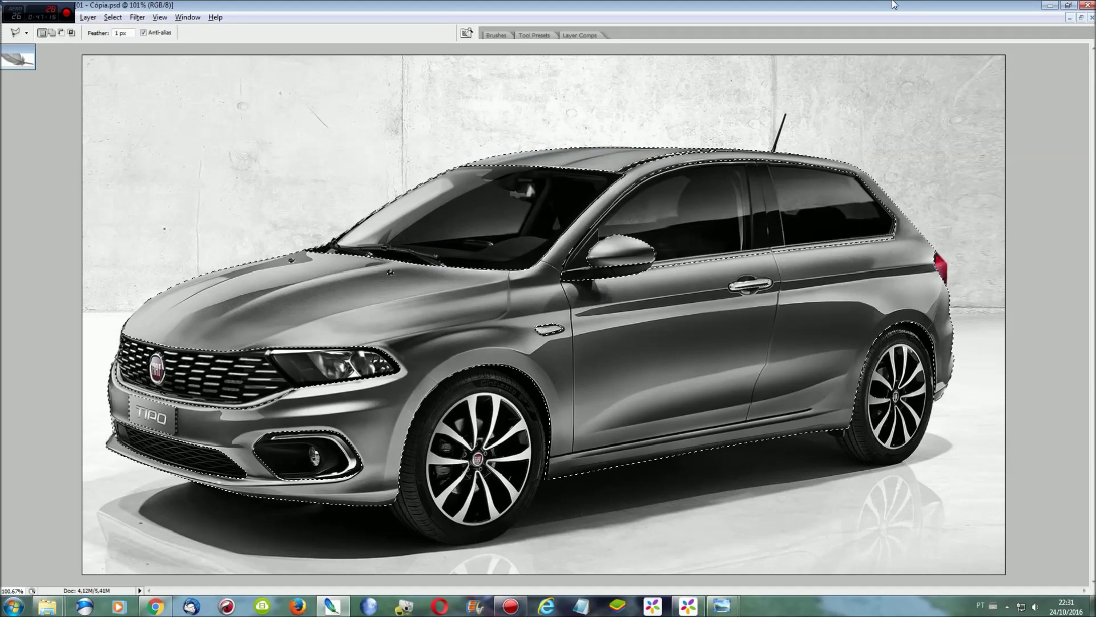
Step: Darken the selected car by lowering Hue/Saturation lightness to -34
key(ctrl+u)
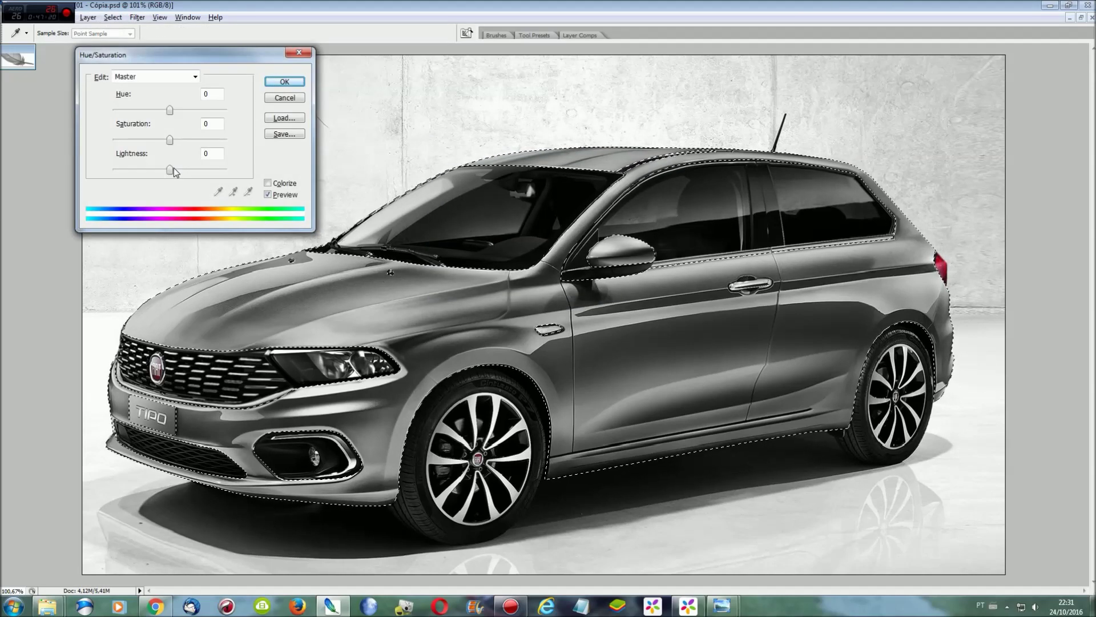
drag(170, 169, 151, 169)
click(284, 81)
Step: Add a Color Balance adjustment layer shifting the car's midtones fully toward yellow
click(88, 17)
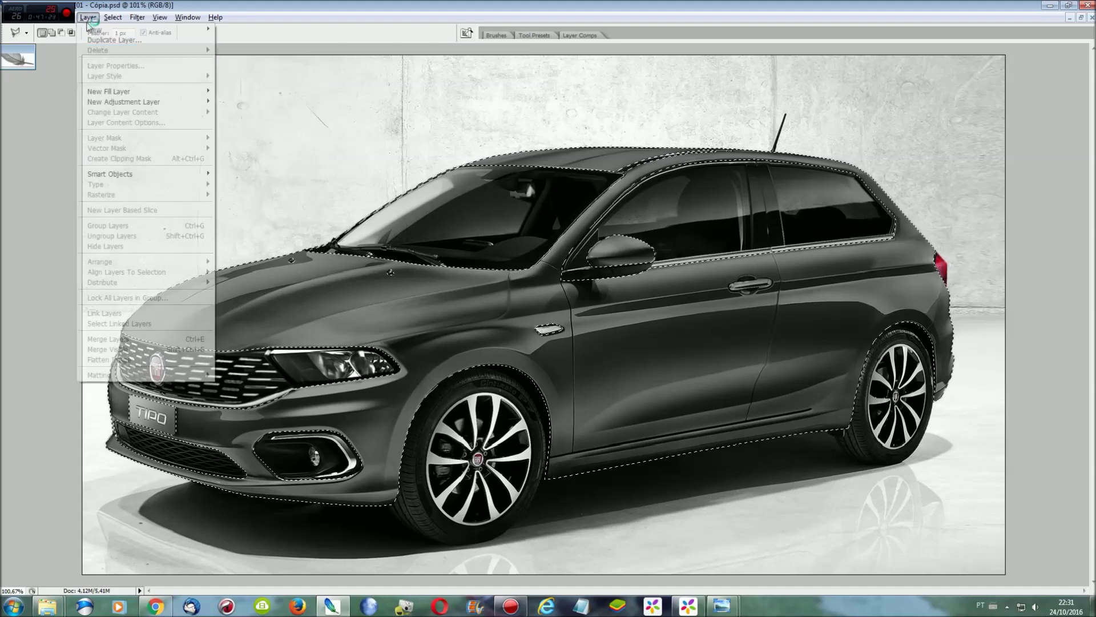
click(247, 123)
key(Return)
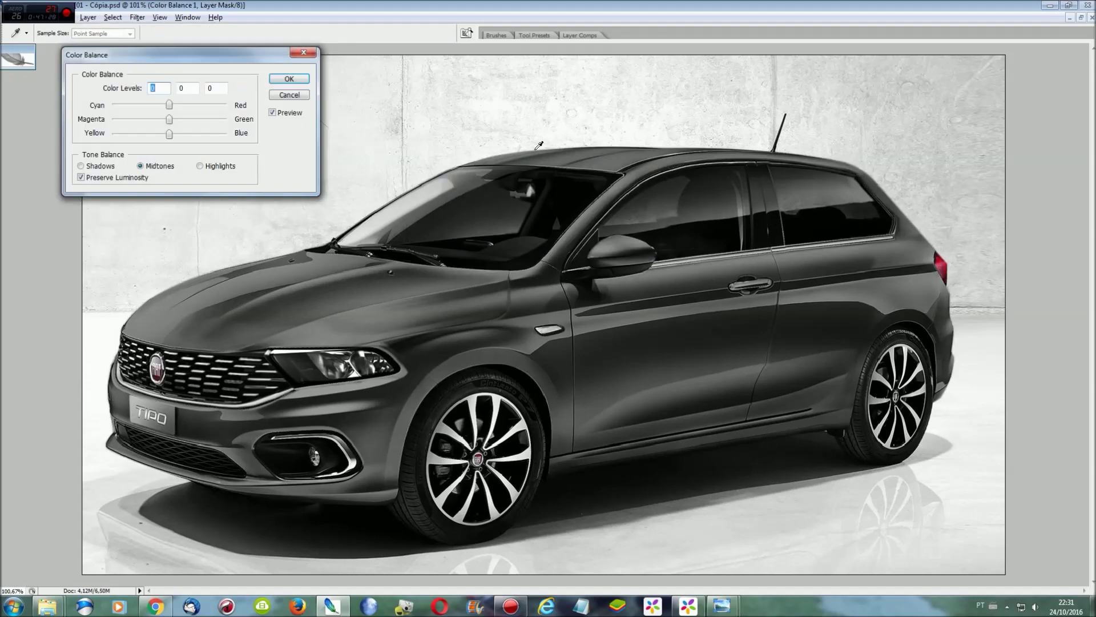
drag(169, 133, 70, 130)
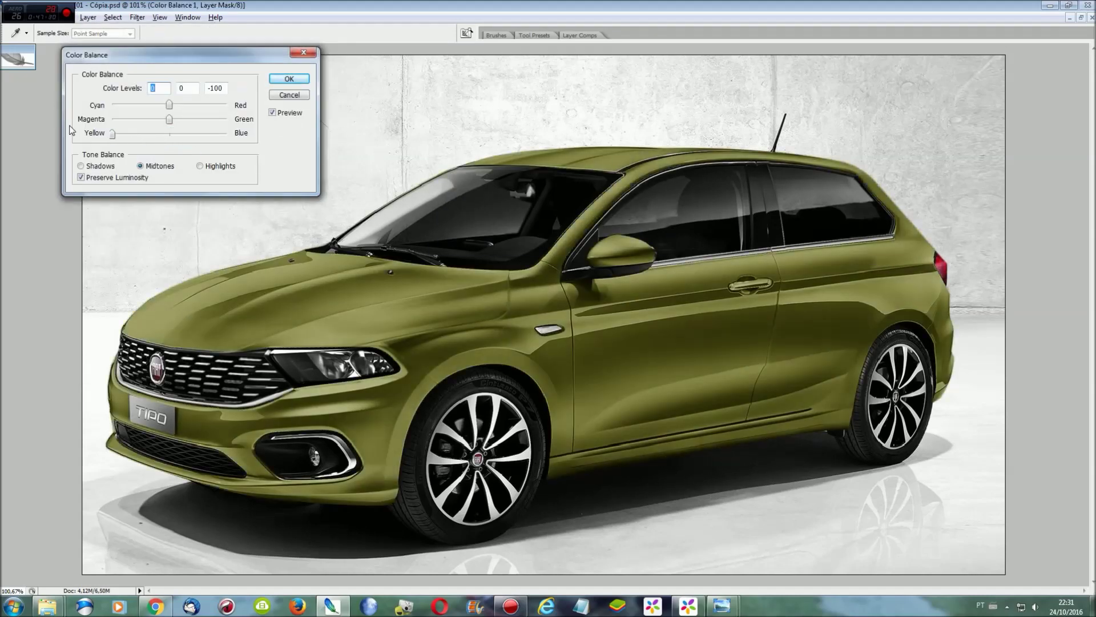
click(272, 80)
Step: Add a Hue/Saturation adjustment layer with saturation at +100
click(88, 17)
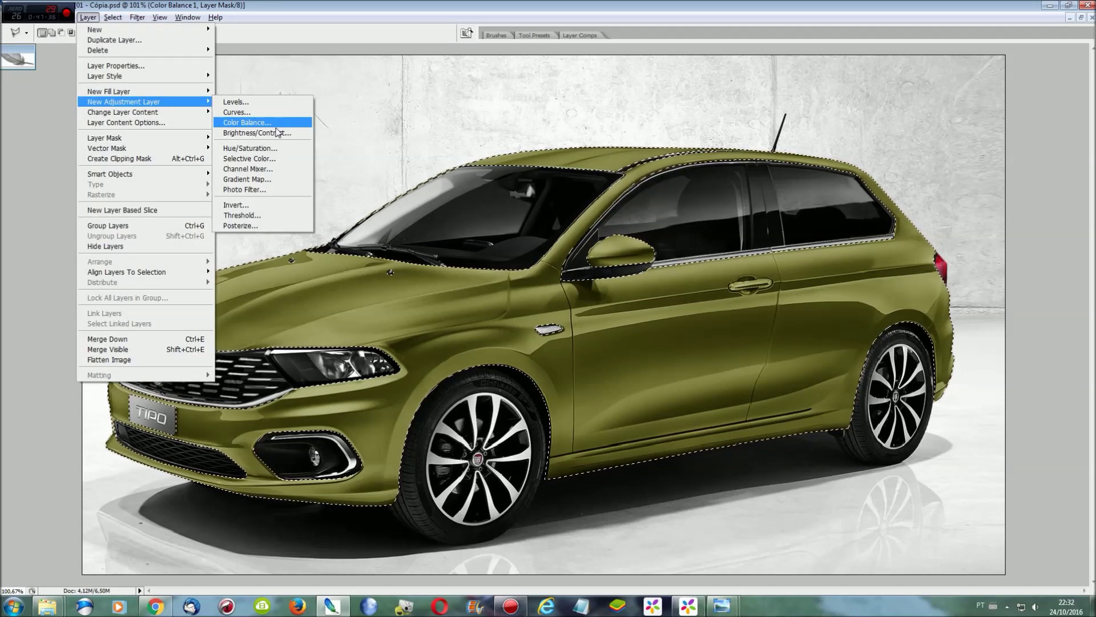
click(250, 148)
key(Return)
drag(156, 139, 224, 151)
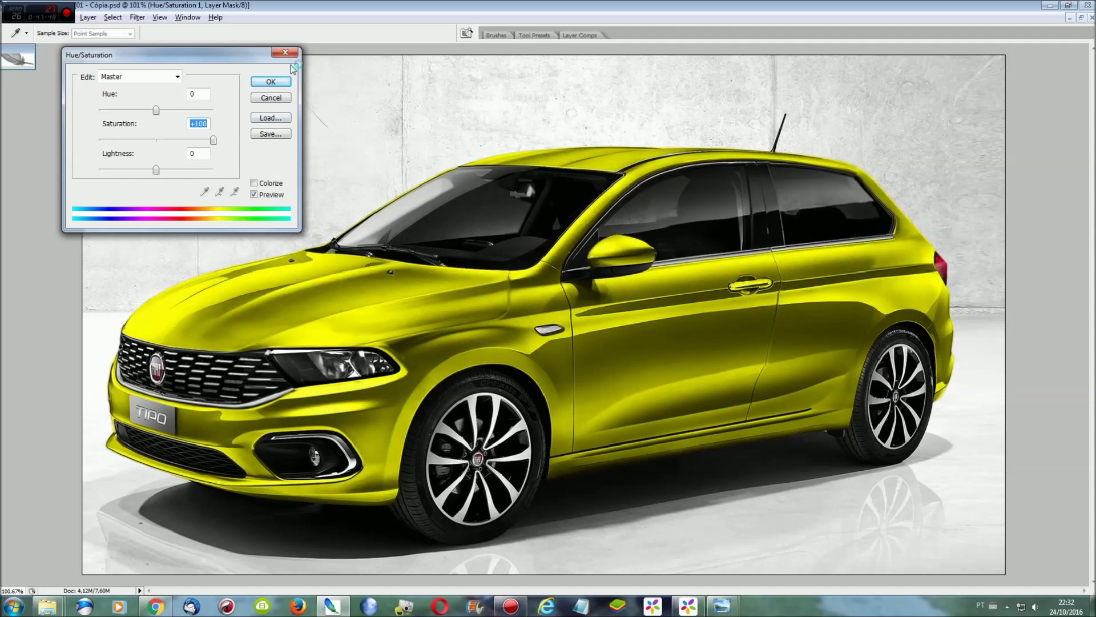
click(288, 84)
Step: Add a second Color Balance layer pushing the midtones further toward yellow
click(88, 17)
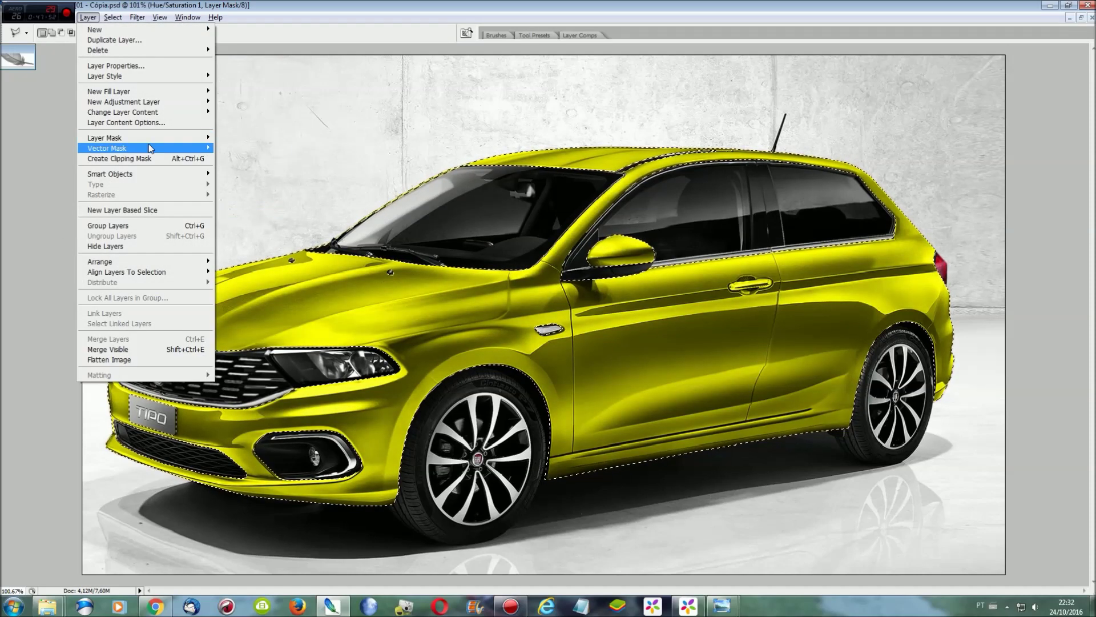
click(247, 123)
key(Return)
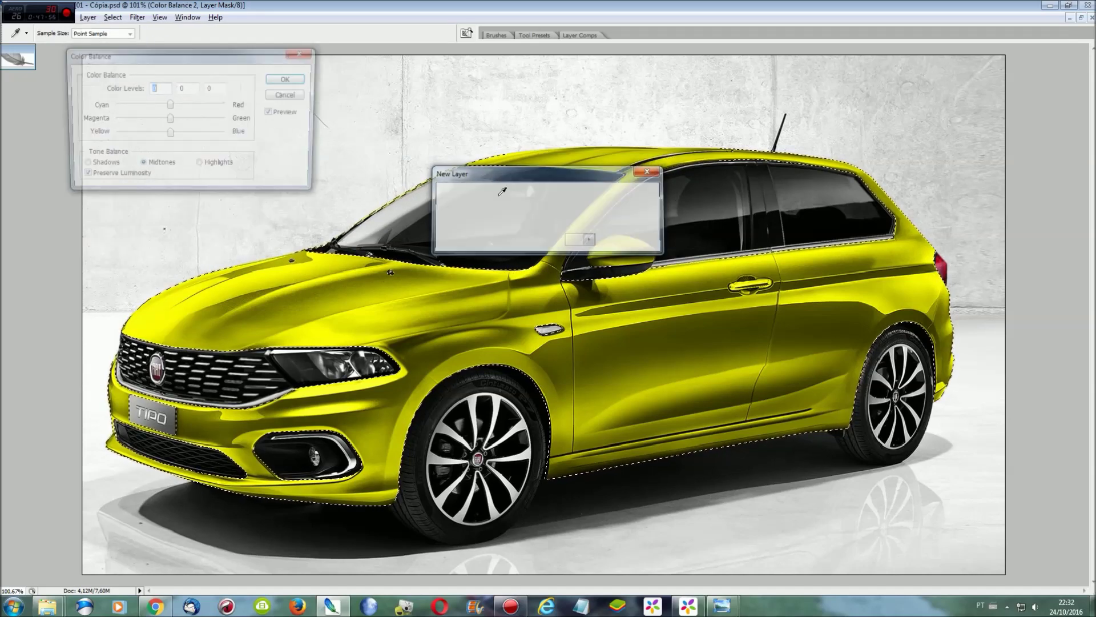
drag(168, 136, 79, 139)
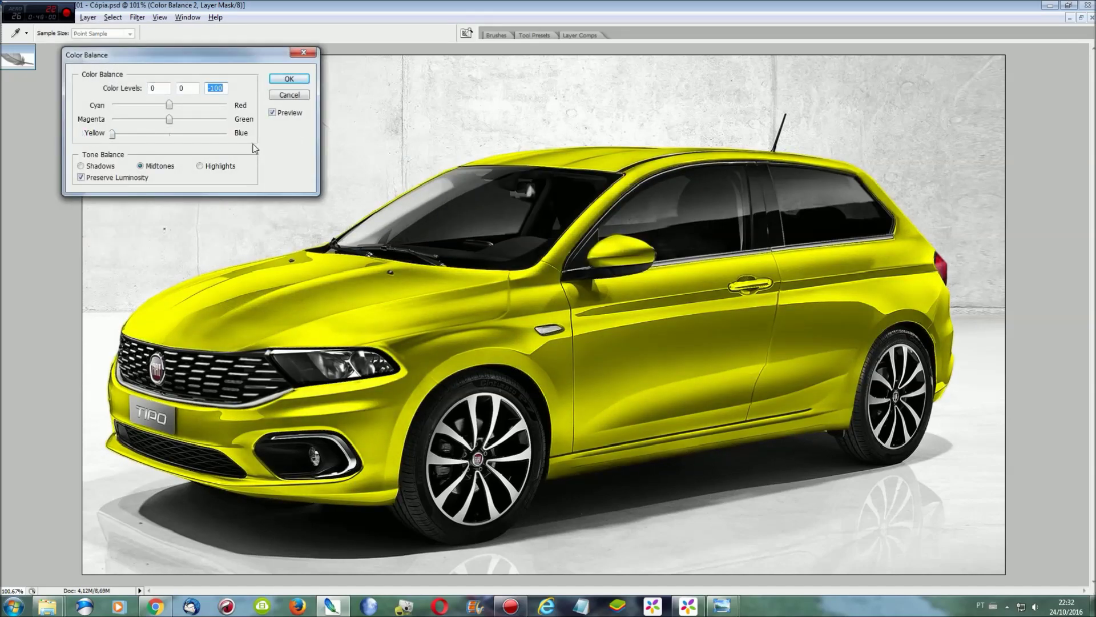
click(290, 79)
Step: Reselect the car and add a Levels 1 adjustment with midtones at 1.06
click(113, 17)
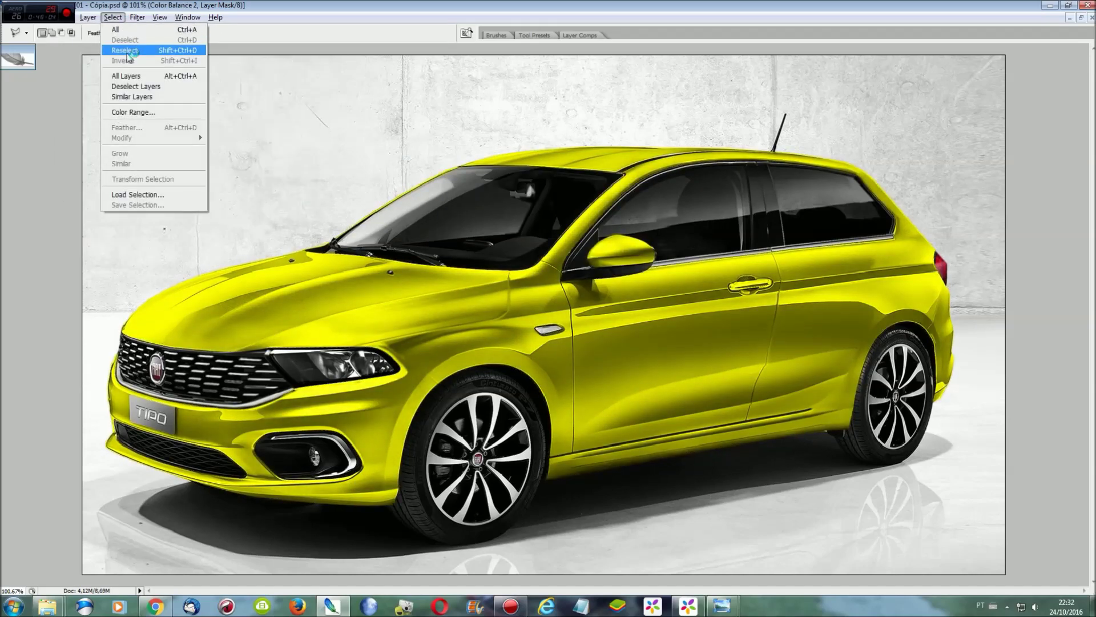
click(123, 48)
click(88, 17)
click(246, 103)
click(621, 194)
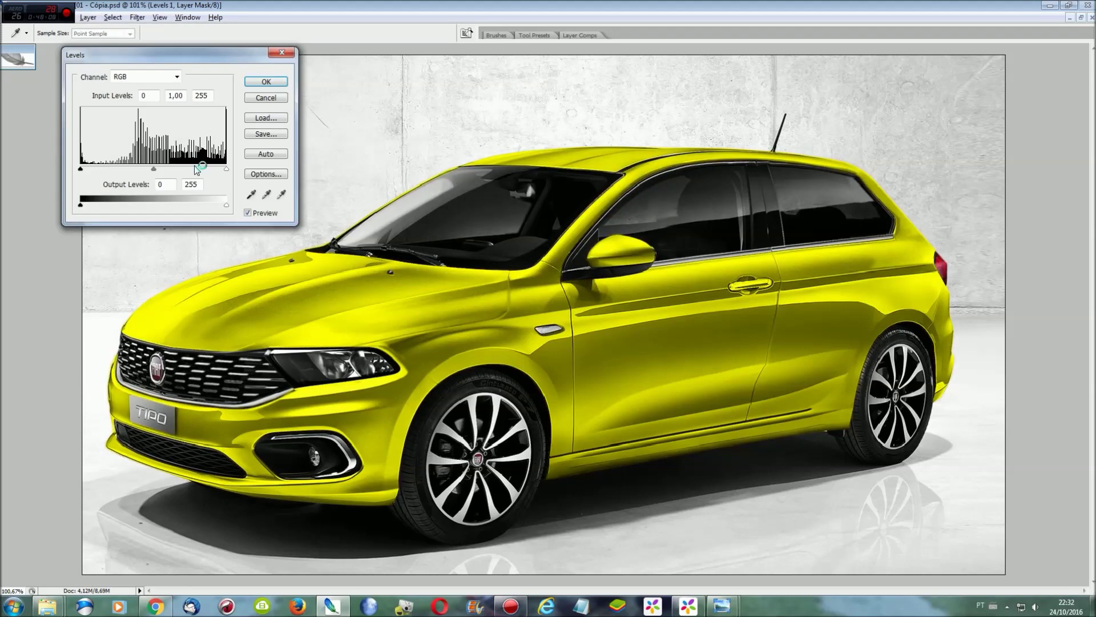
drag(158, 171, 137, 169)
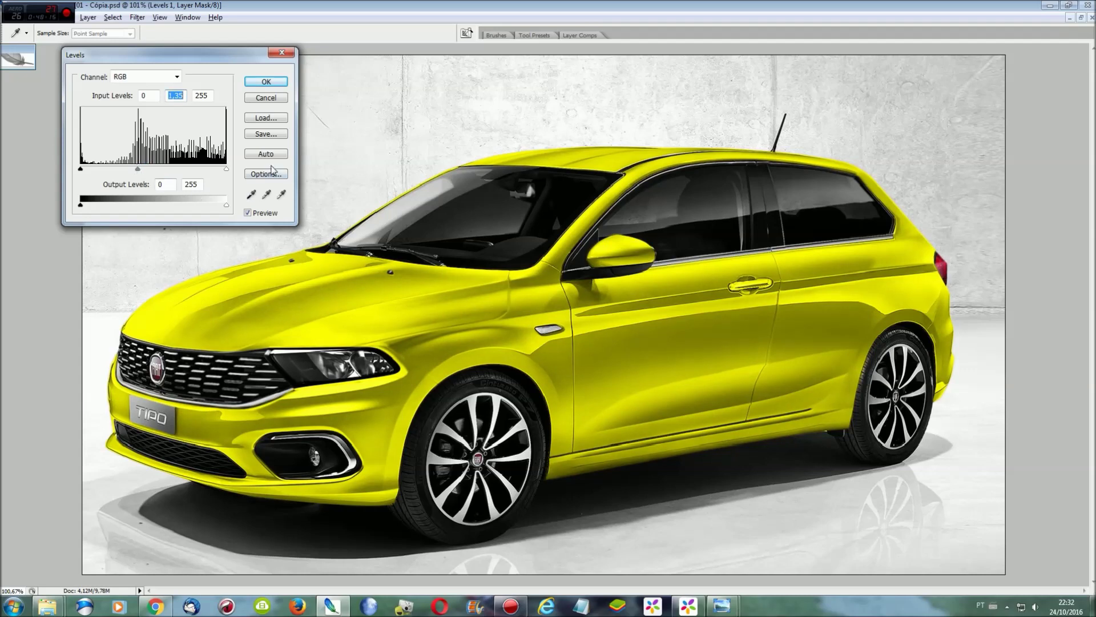
drag(137, 170, 151, 170)
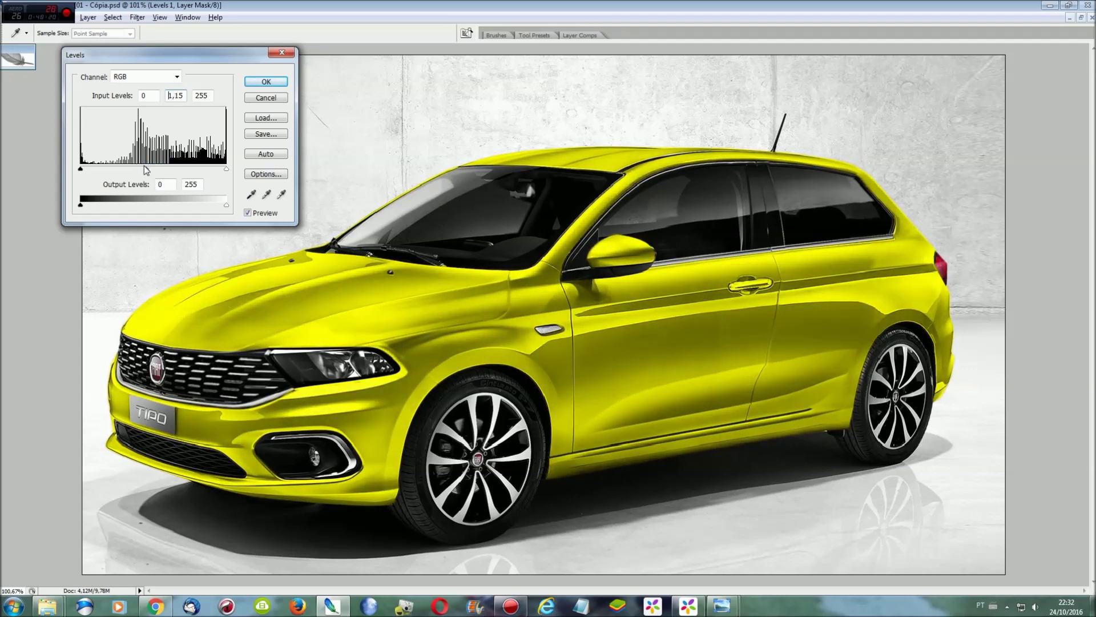
click(266, 81)
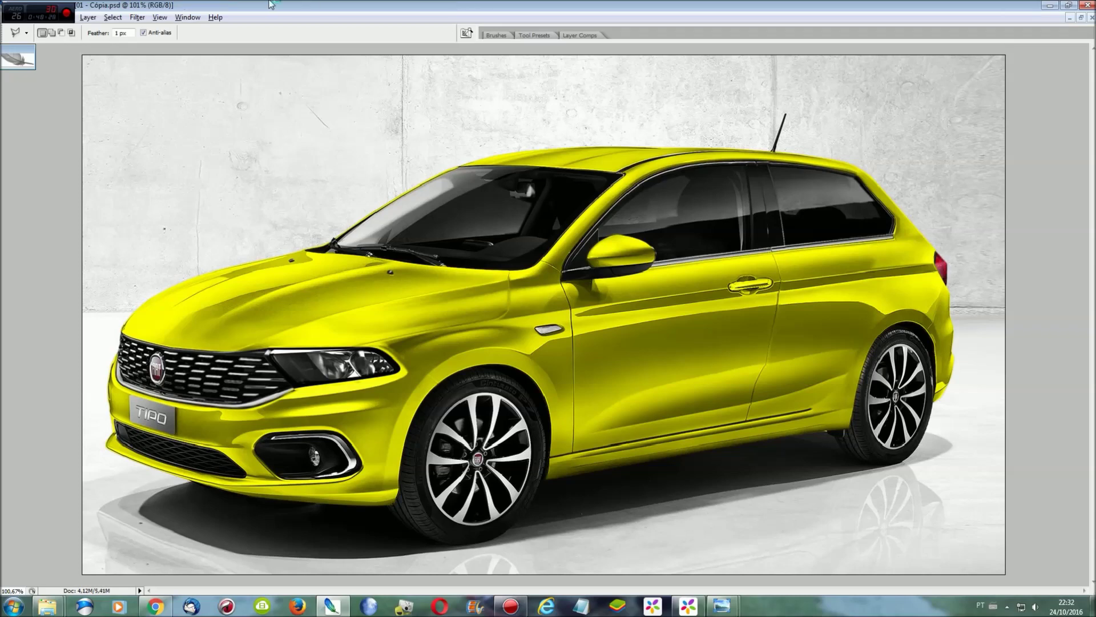
Step: Switch to the silver Fiat Toro photo 02 - Cópia.jpg and zoom out
click(187, 17)
click(220, 271)
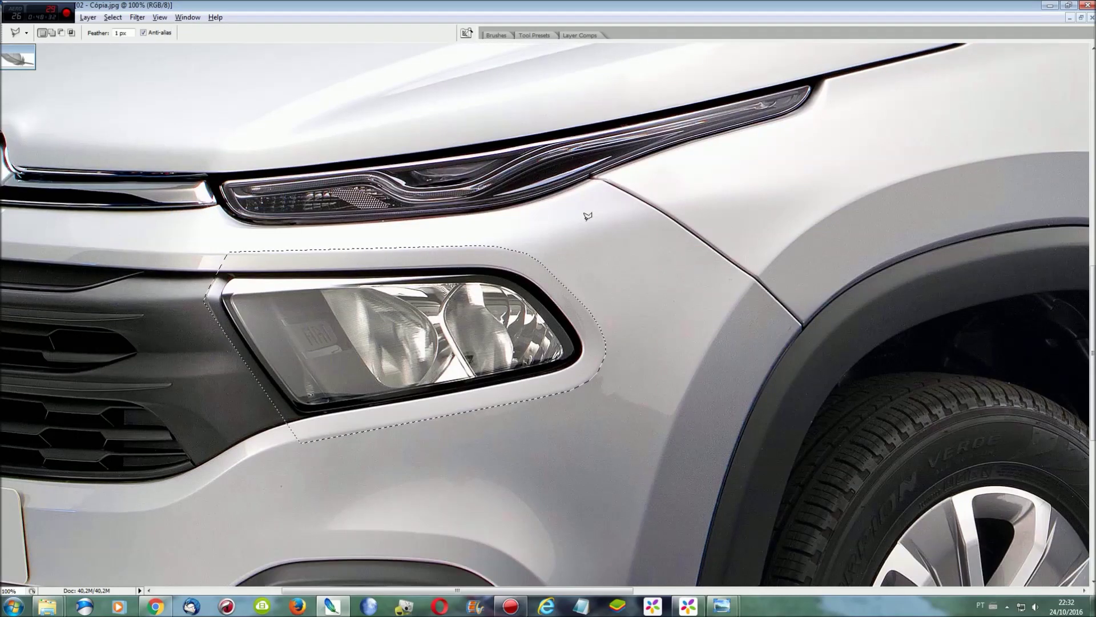
scroll(589, 216, down, 2)
key(ctrl+minus)
scroll(612, 253, down, 1)
scroll(612, 253, down, 2)
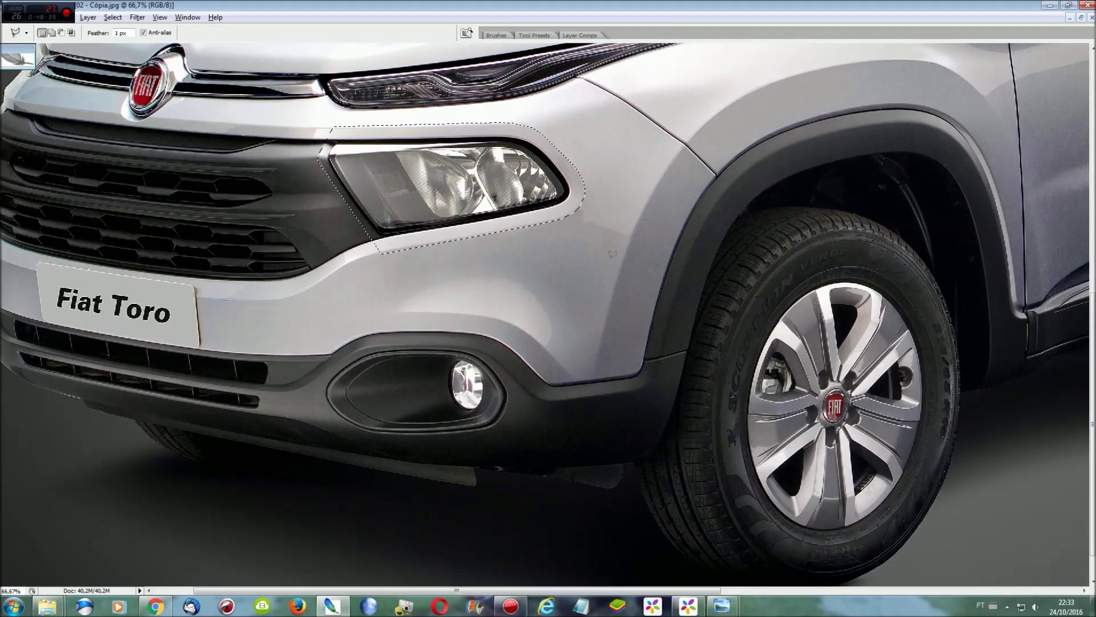
scroll(612, 253, down, 1)
Step: Drop the old headlight selection and set up the Elliptical Marquee on the front wheel
key(m)
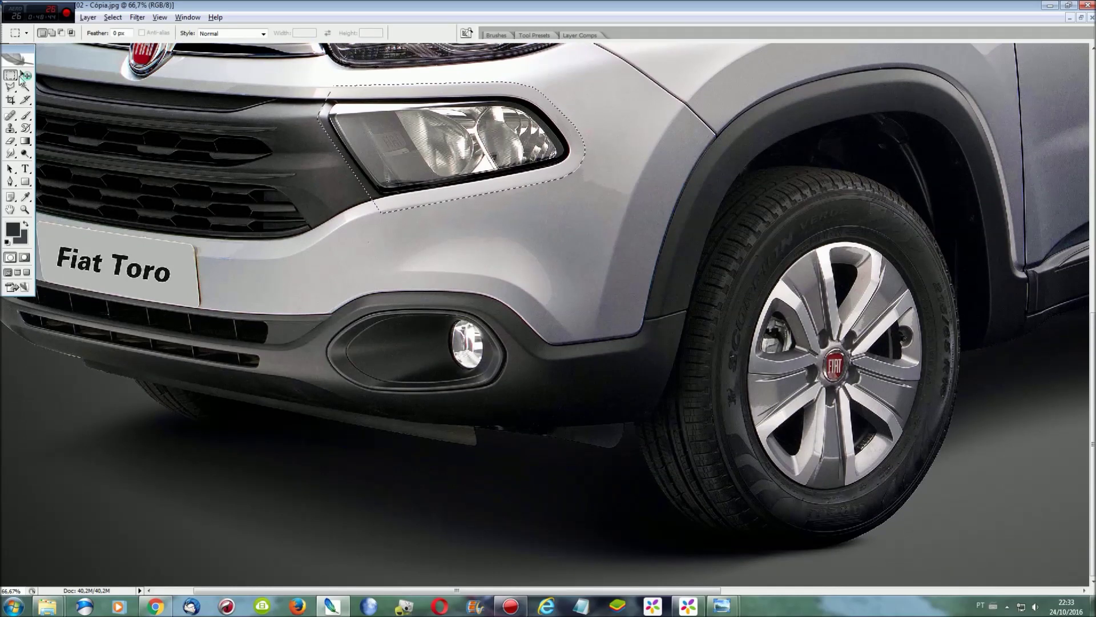
right_click(20, 74)
click(69, 87)
key(ctrl+d)
key(l)
key(alt)
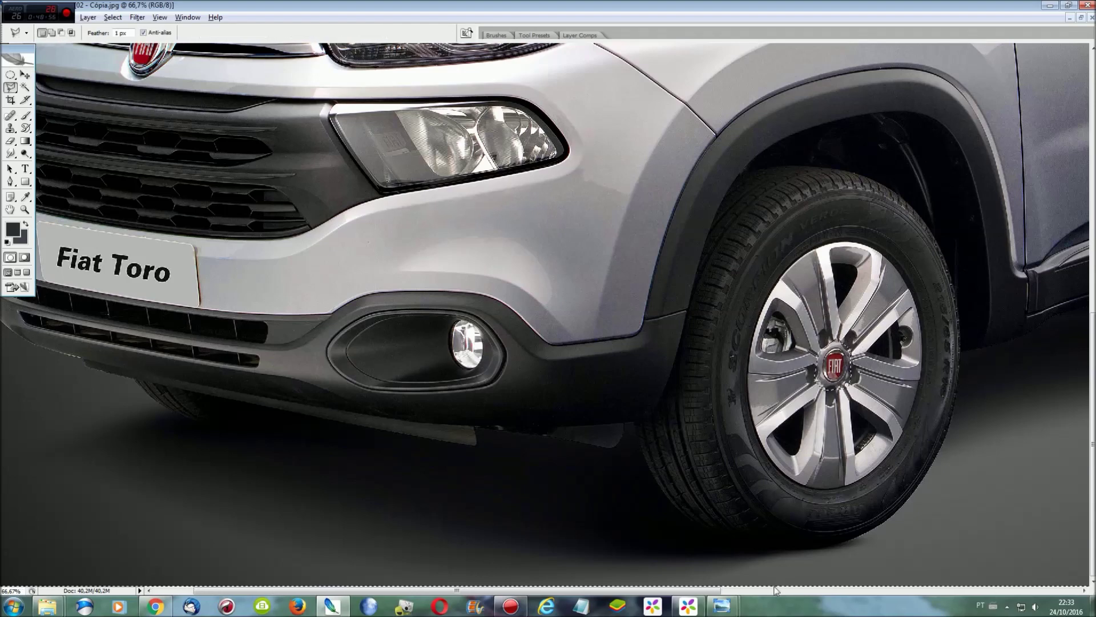
scroll(1000, 313, right, 5)
scroll(1001, 313, right, 6)
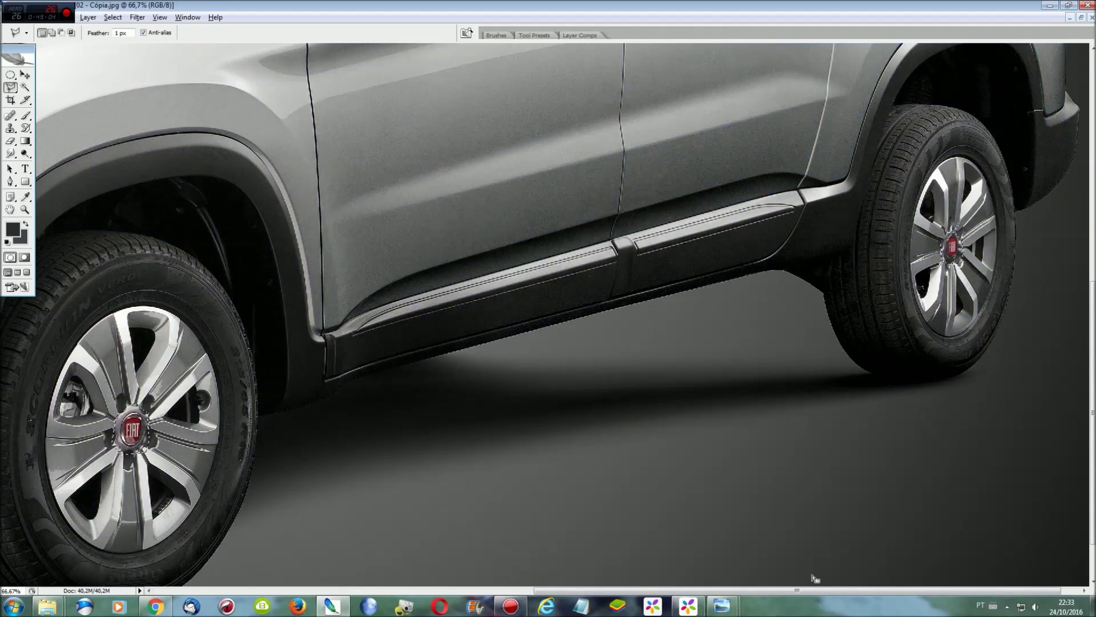
scroll(814, 578, left, 2)
scroll(814, 578, left, 6)
key(m)
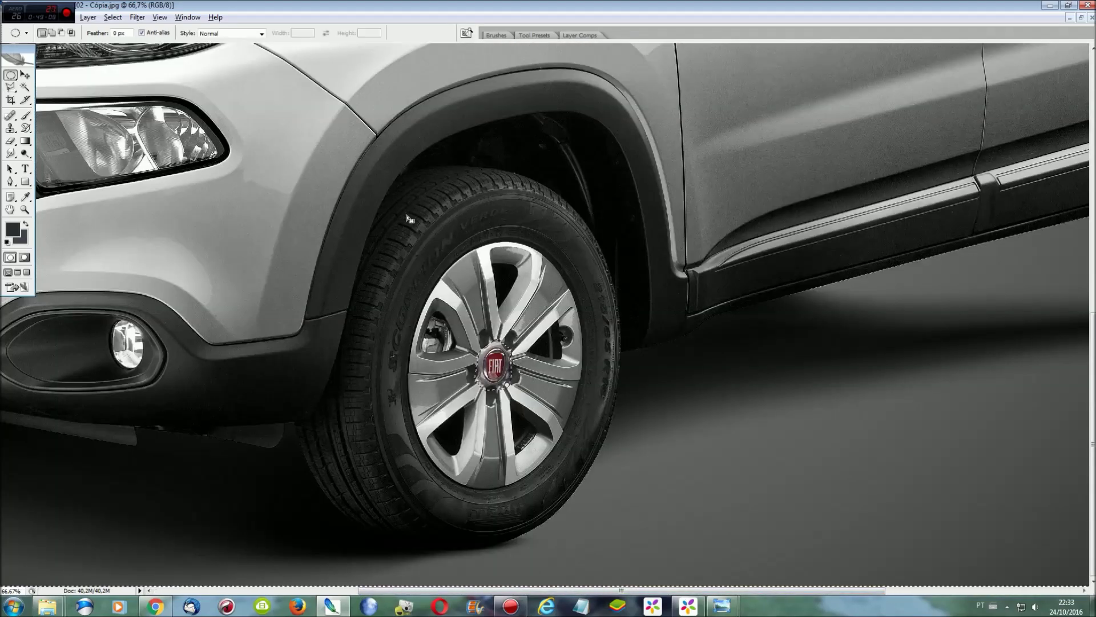
Step: Transform the elliptical selection taller and tilted about 7° to fit the front tyre
right_click(532, 192)
click(574, 330)
drag(513, 523, 513, 531)
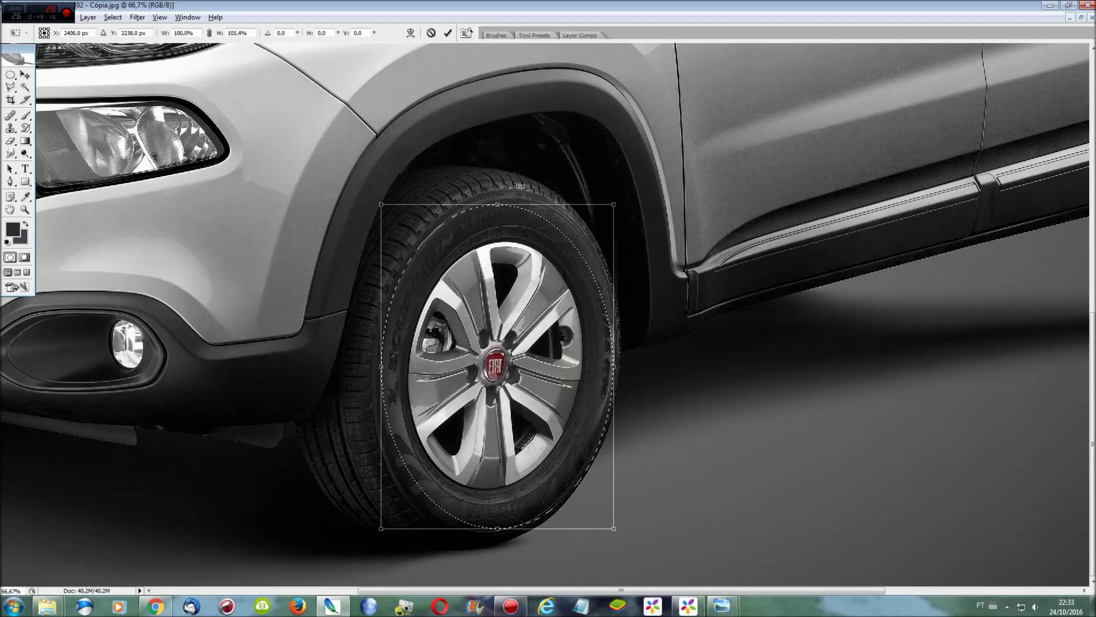
drag(538, 202, 537, 199)
drag(638, 528, 617, 535)
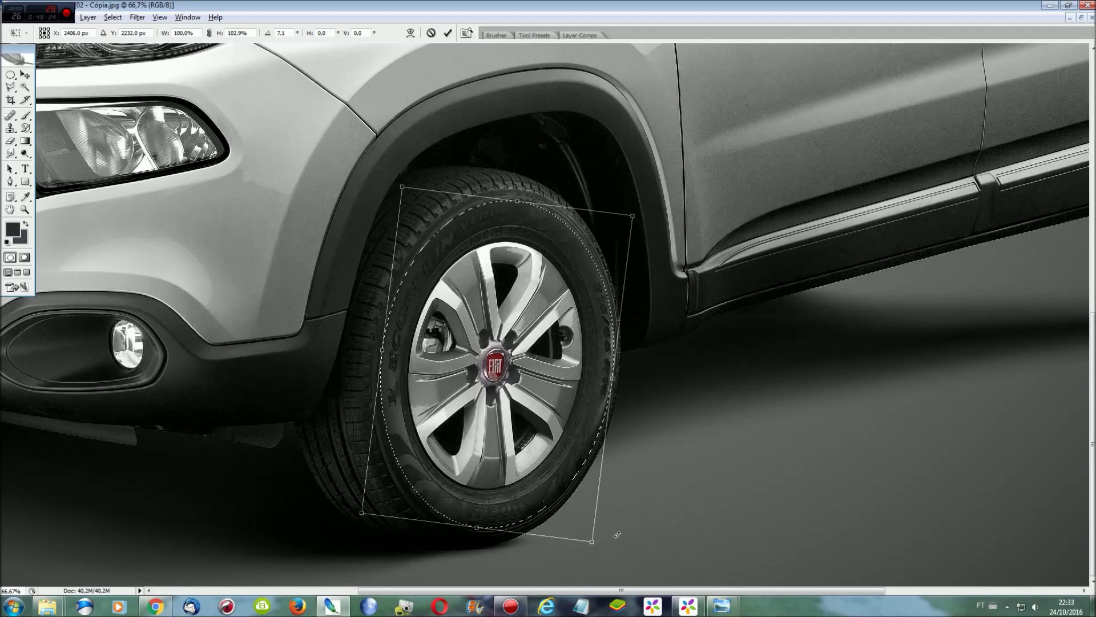
key(Return)
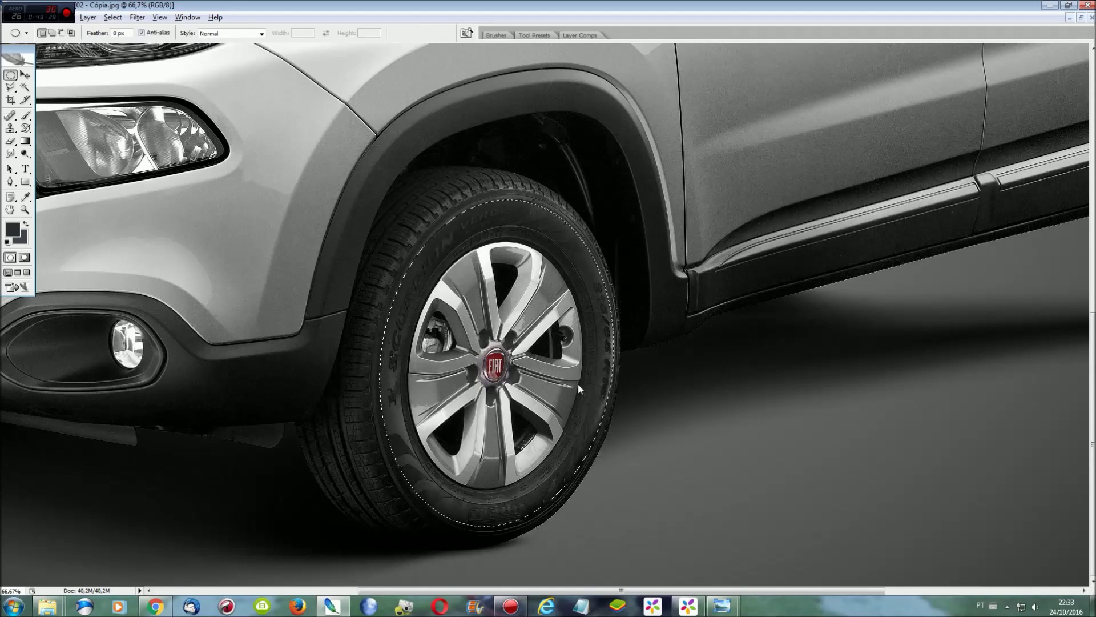
click(188, 17)
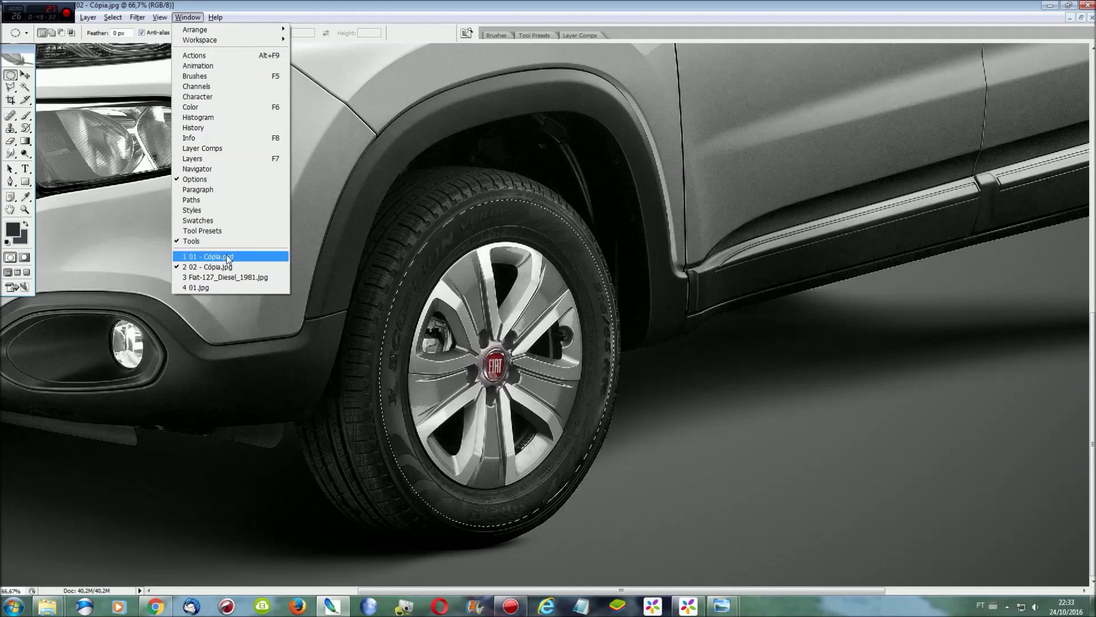
Step: Paste the Toro wheel into the Tipo and shrink it to about 25% over the front wheel
click(228, 255)
key(ctrl+plus)
key(ctrl+v)
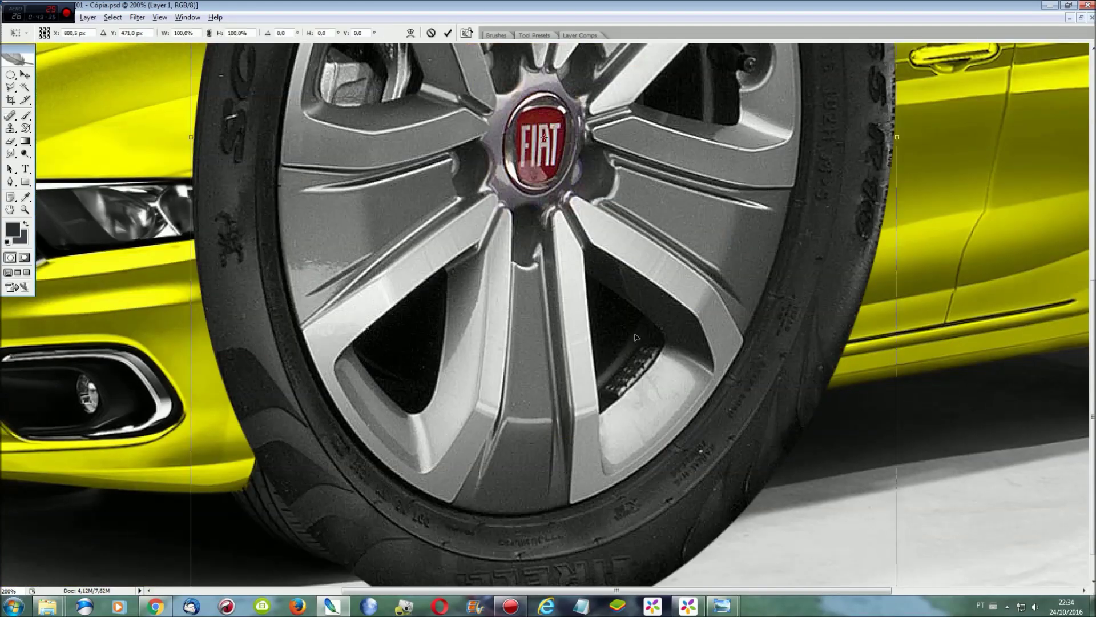
key(ctrl+t)
drag(335, 185, 516, 410)
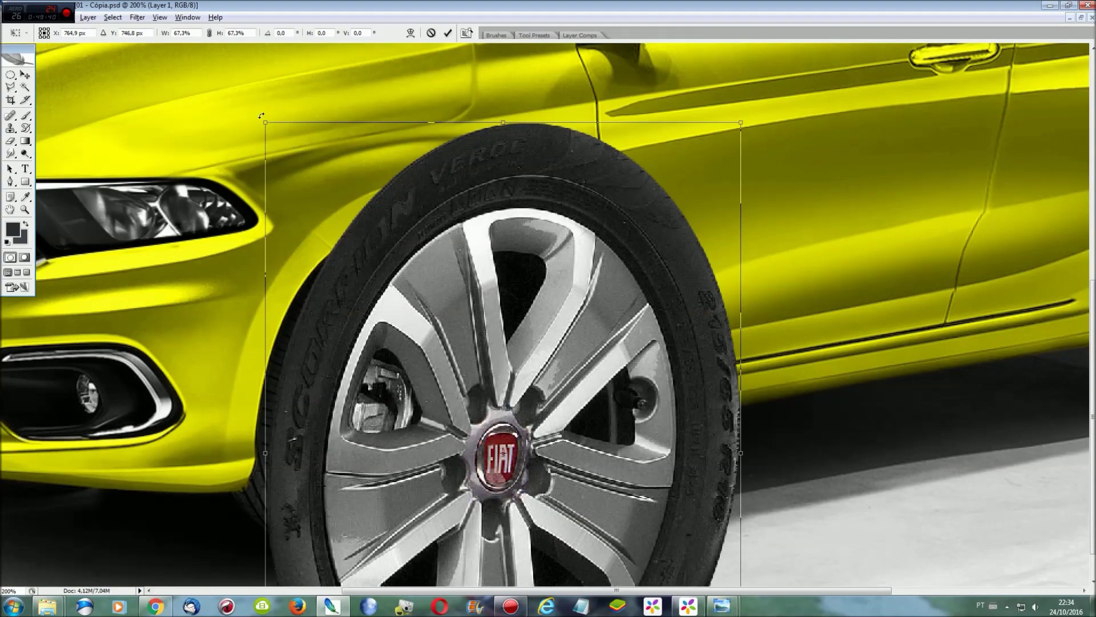
drag(512, 447, 308, 194)
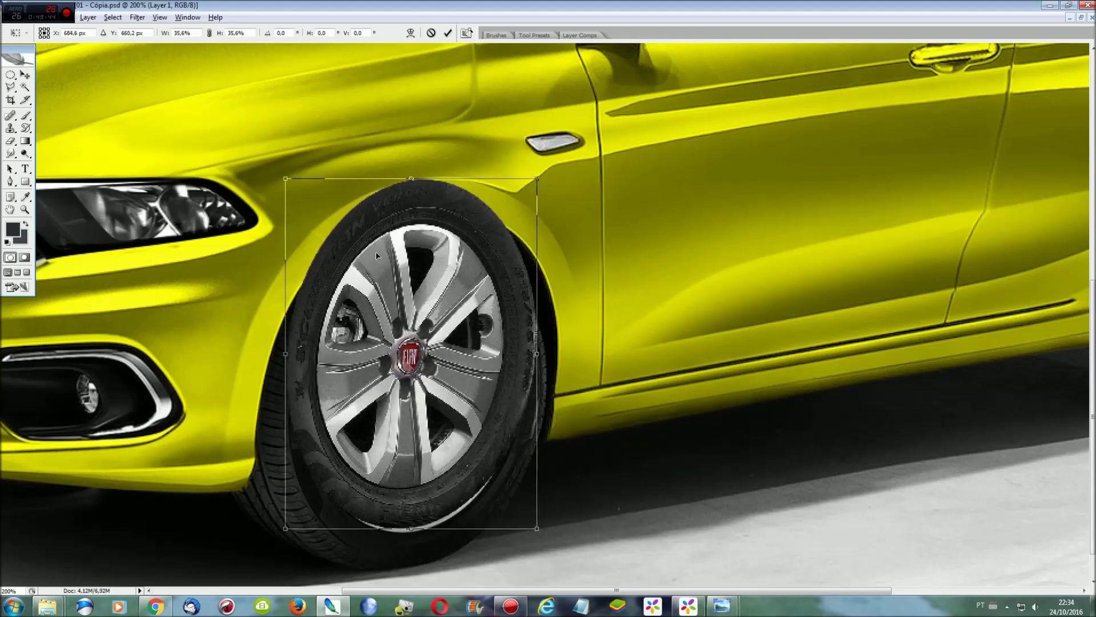
drag(308, 194, 345, 291)
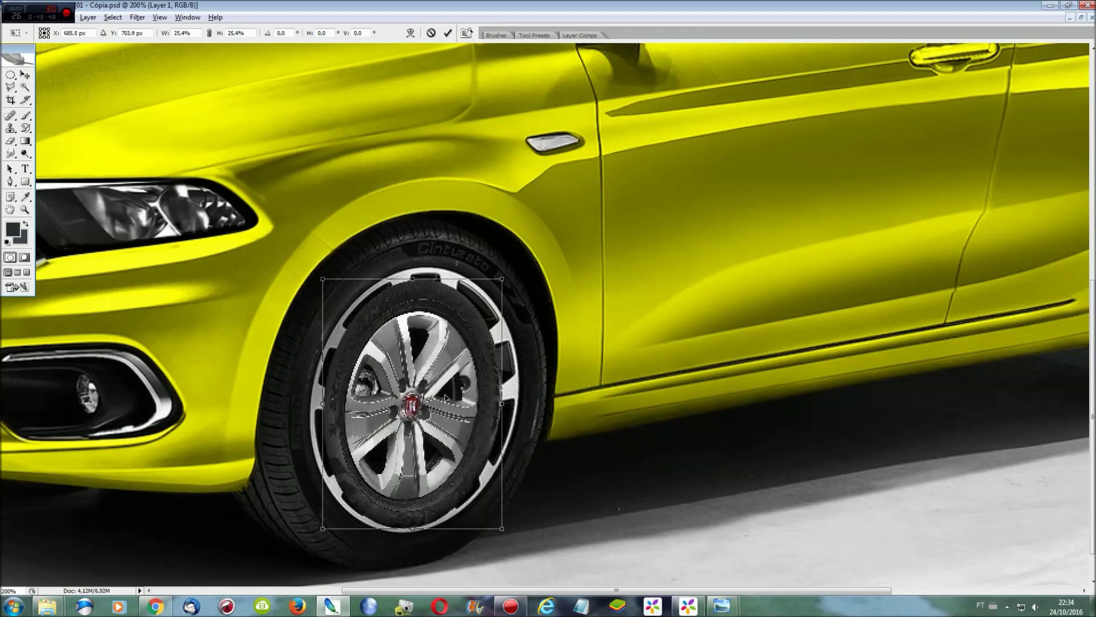
Step: Widen and skew the pasted wheel to match the front arch's perspective
right_click(442, 333)
click(479, 392)
drag(413, 279, 419, 274)
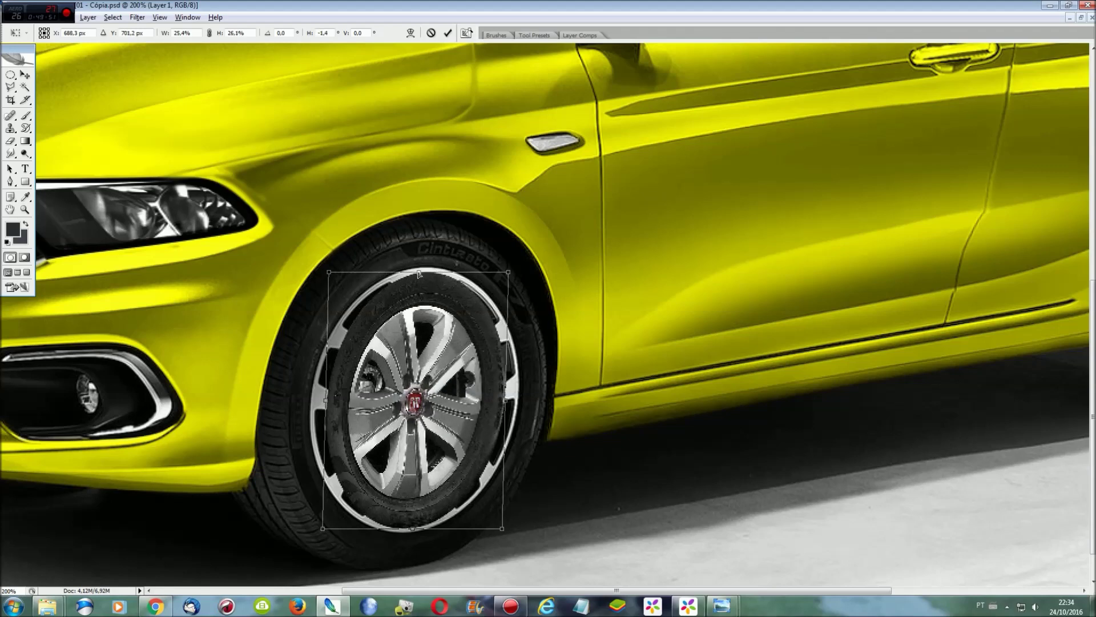
drag(510, 405, 516, 403)
drag(323, 401, 315, 404)
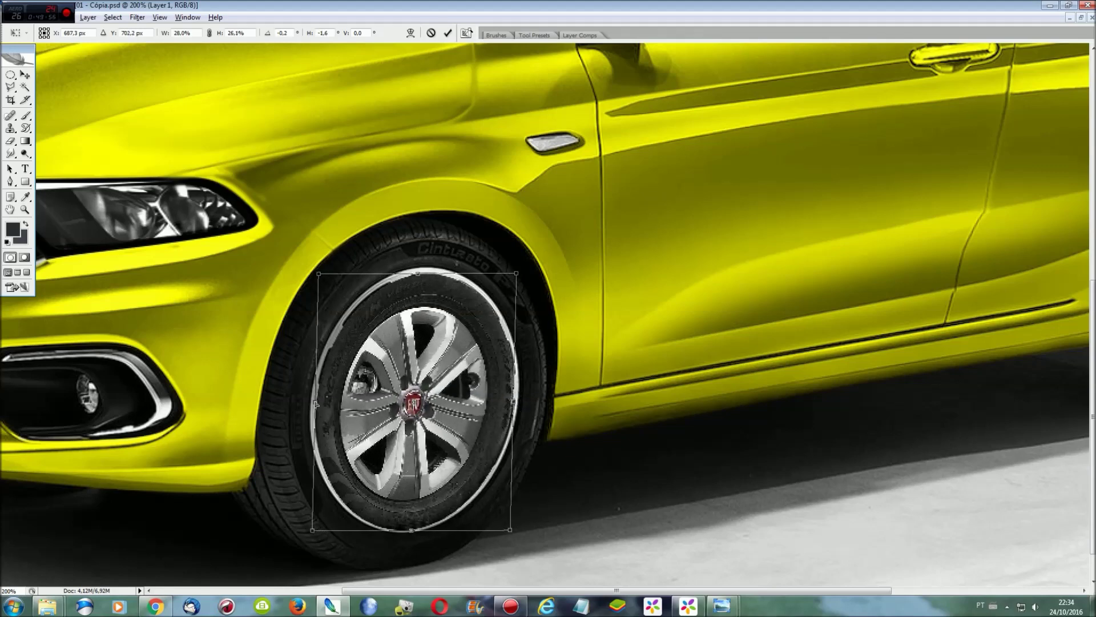
drag(416, 532, 419, 530)
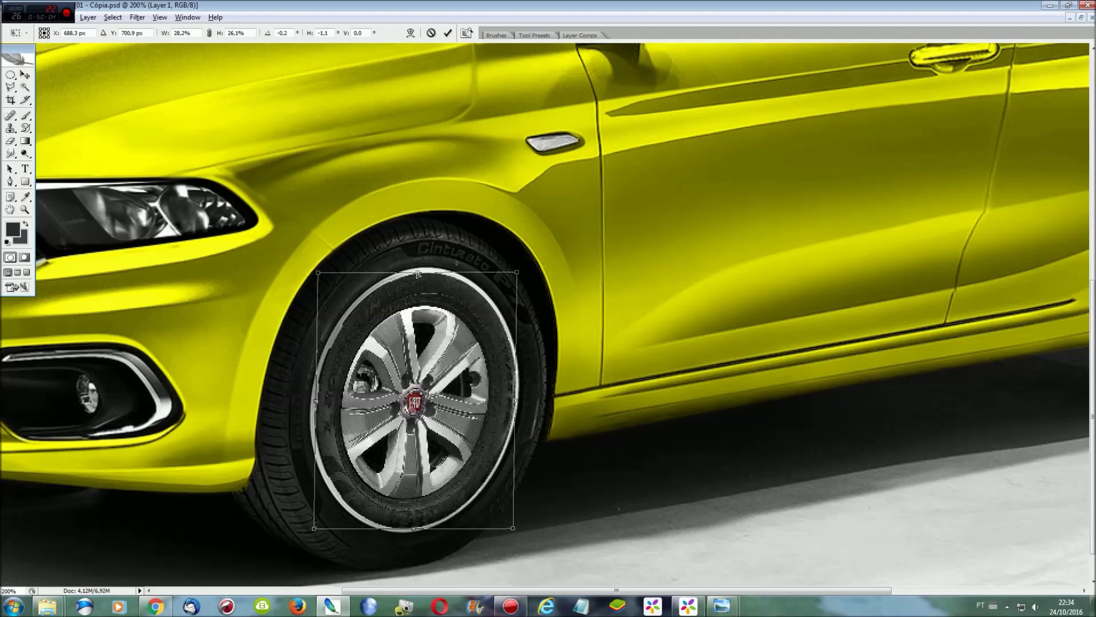
key(Return)
Step: Enlarge the front wheel to about 128% to cover the tyre, then fit the car in view
key(ctrl+t)
drag(521, 272, 553, 248)
drag(315, 523, 284, 557)
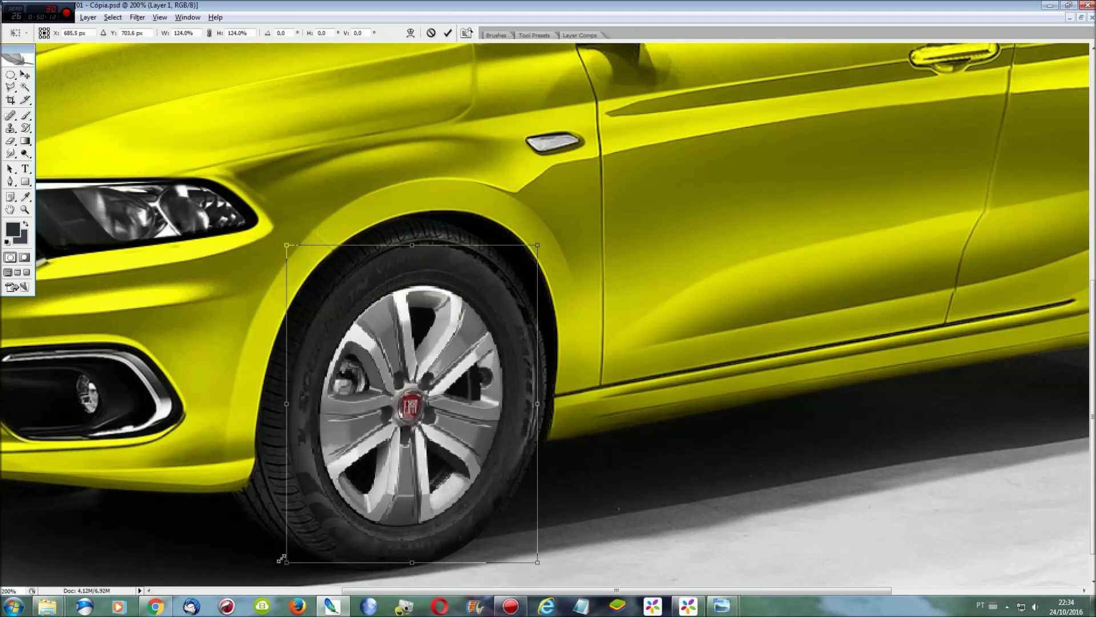
drag(539, 248, 543, 243)
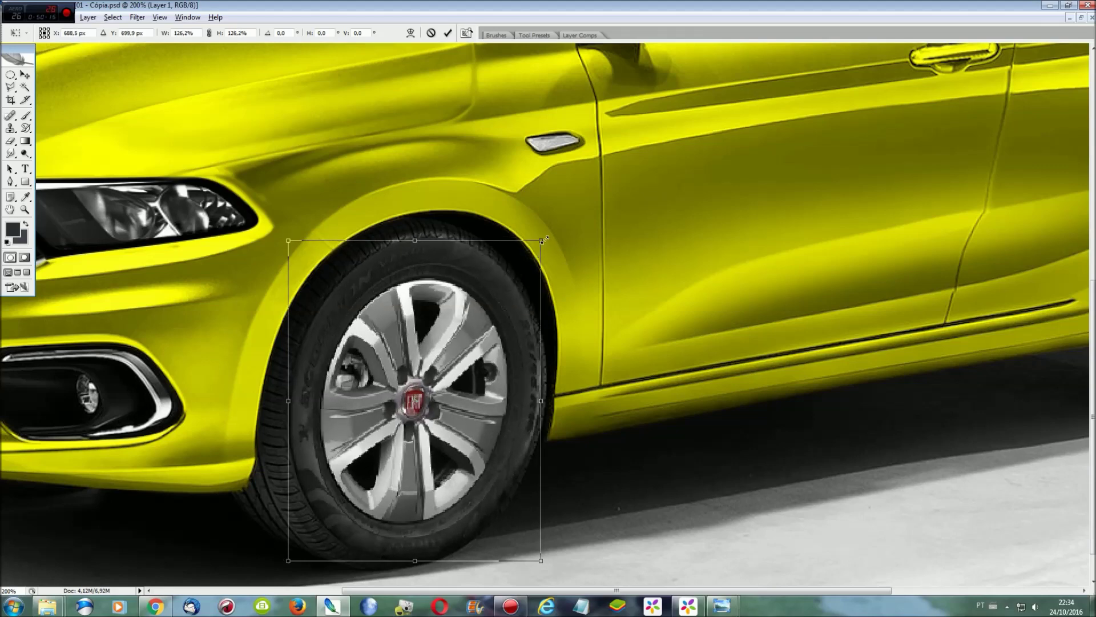
drag(541, 400, 548, 399)
drag(286, 410, 289, 410)
key(Return)
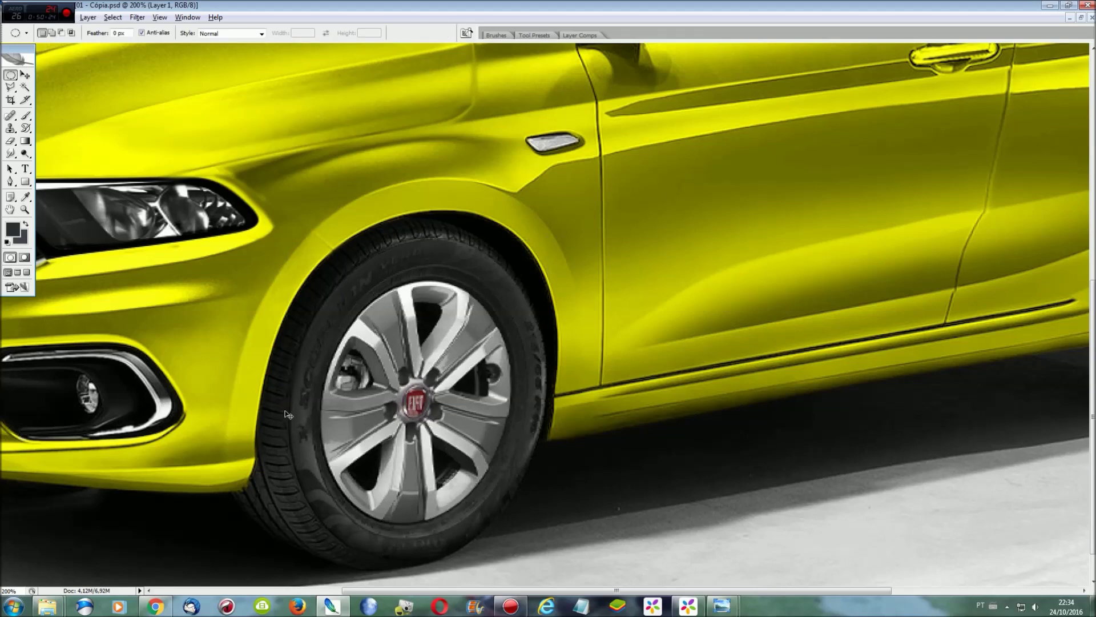
key(ctrl+0)
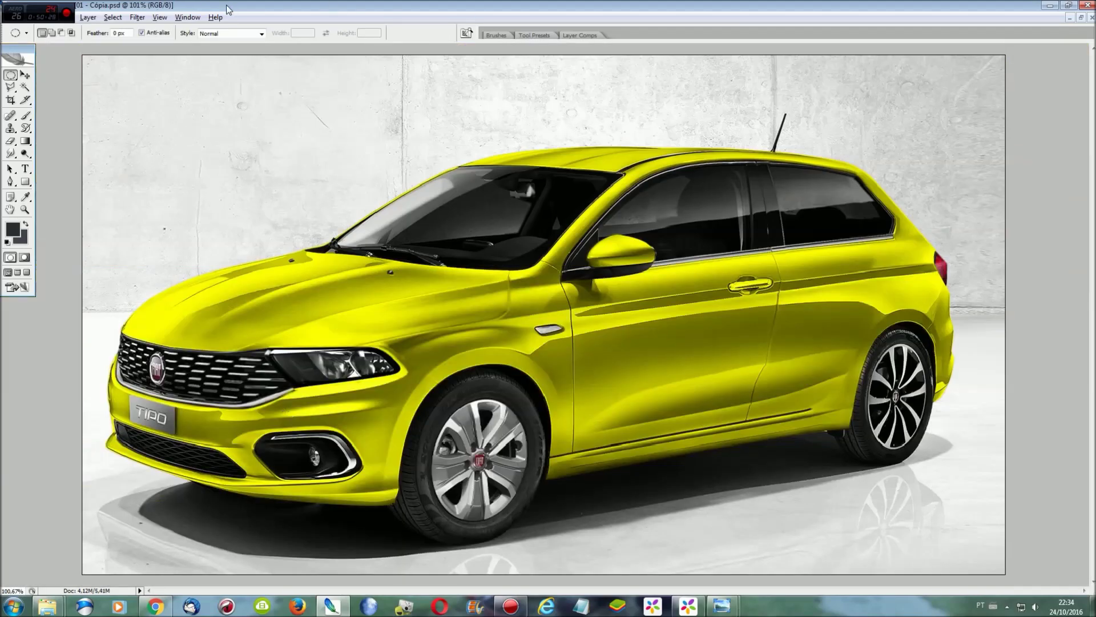
Step: In 02 - Cópia.jpg, move the elliptical selection to the rear wheel and reshape it to fit
click(202, 18)
click(229, 239)
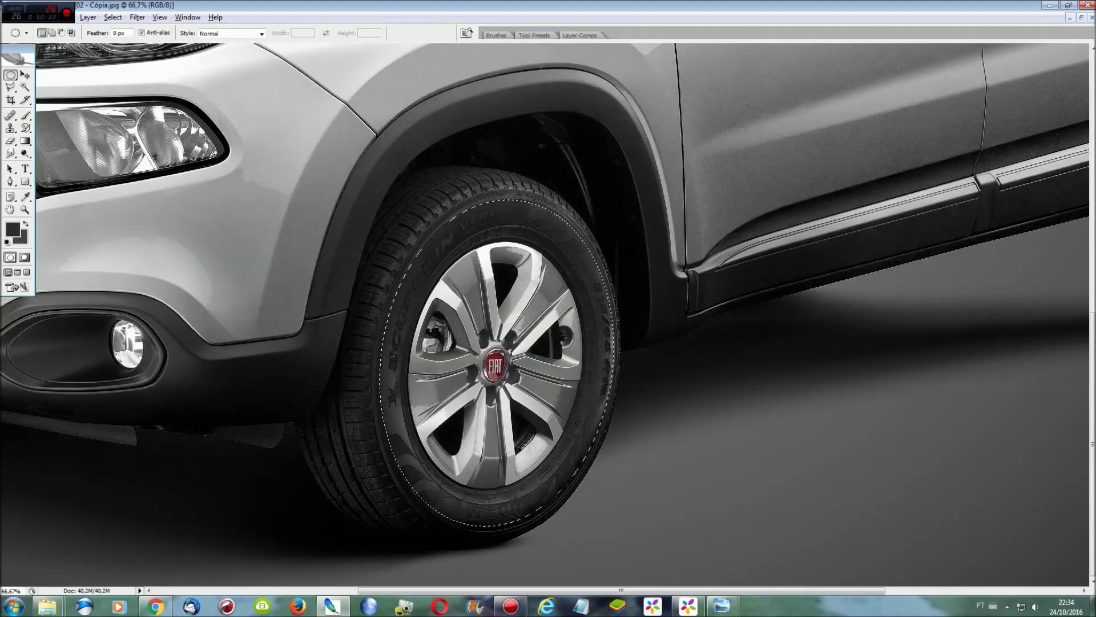
drag(450, 365, 862, 239)
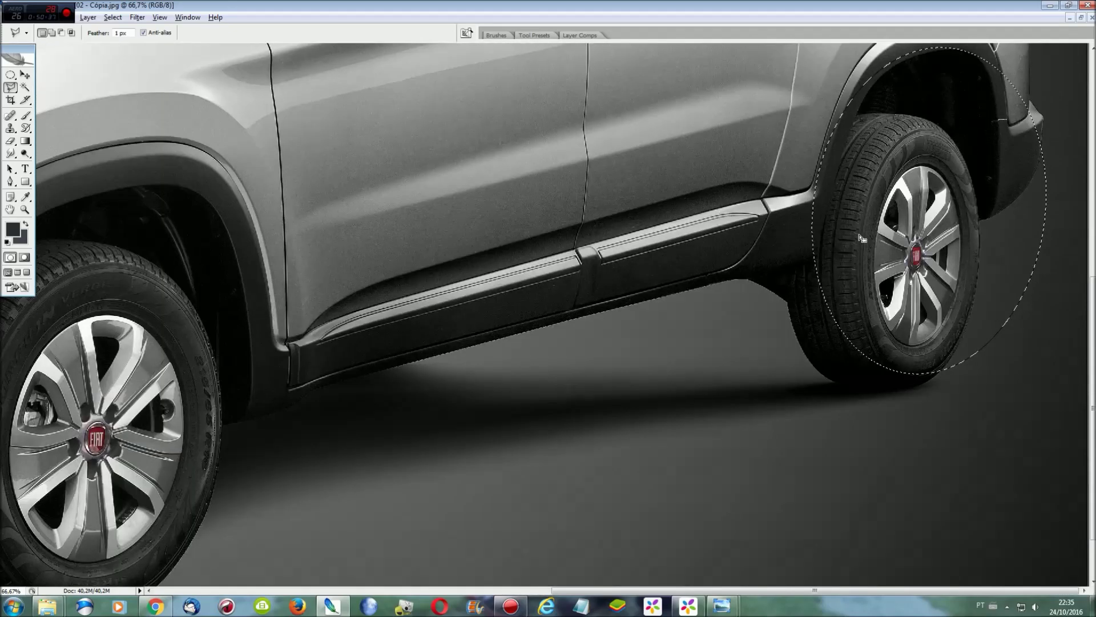
right_click(978, 182)
click(1005, 314)
drag(930, 103, 973, 189)
drag(1046, 311, 980, 310)
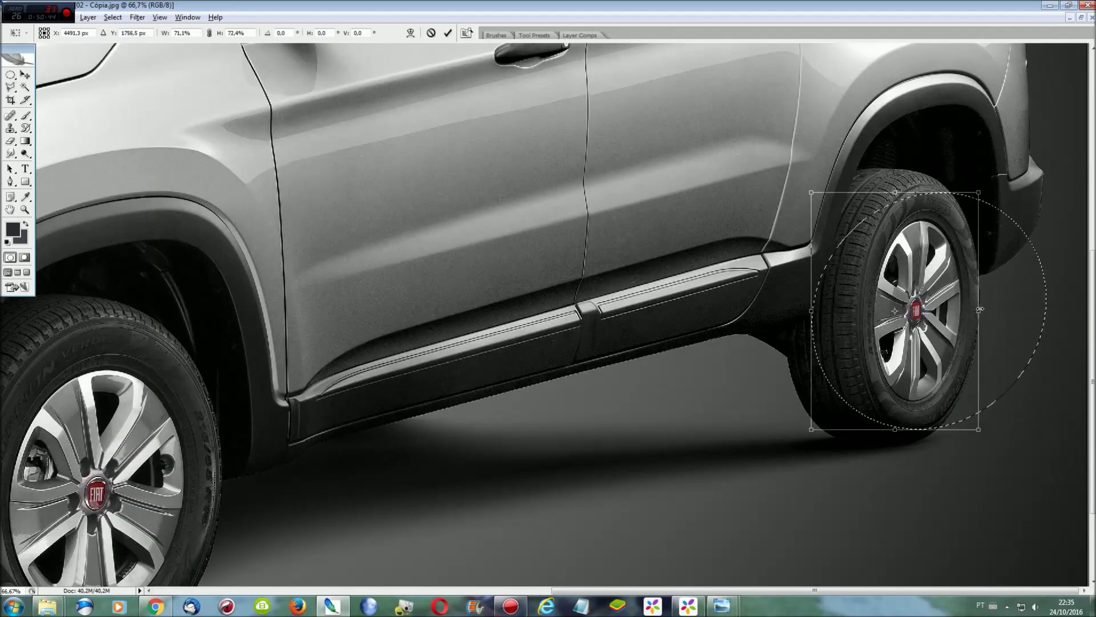
drag(810, 323, 863, 323)
key(Return)
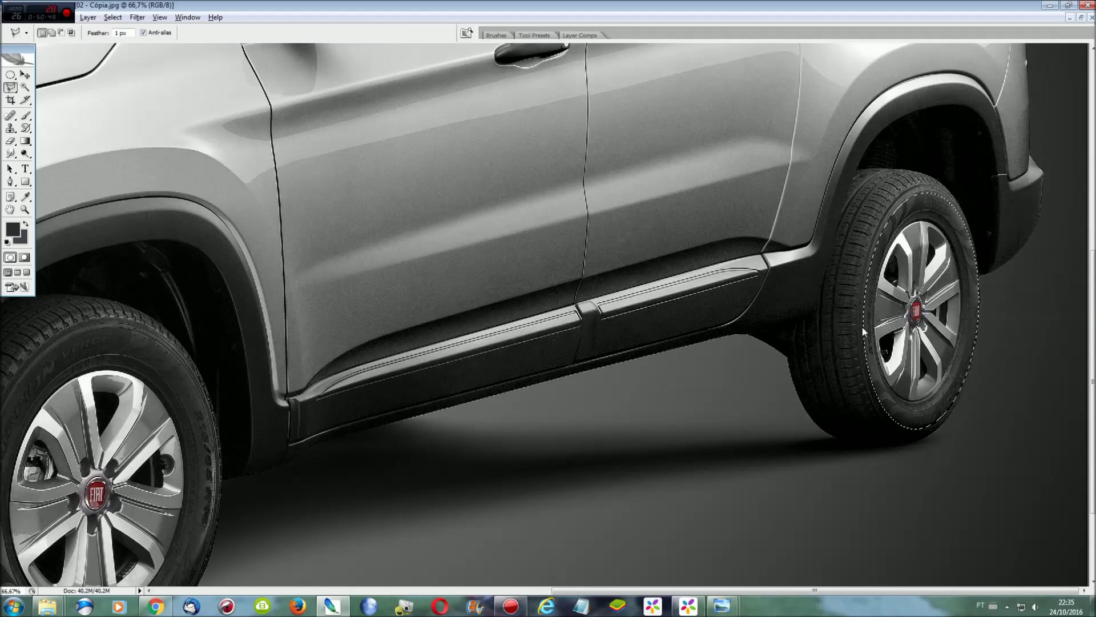
Step: Copy the selected rear wheel and return to 01 - Cópia.psd
key(alt+BackSpace)
click(187, 17)
click(223, 255)
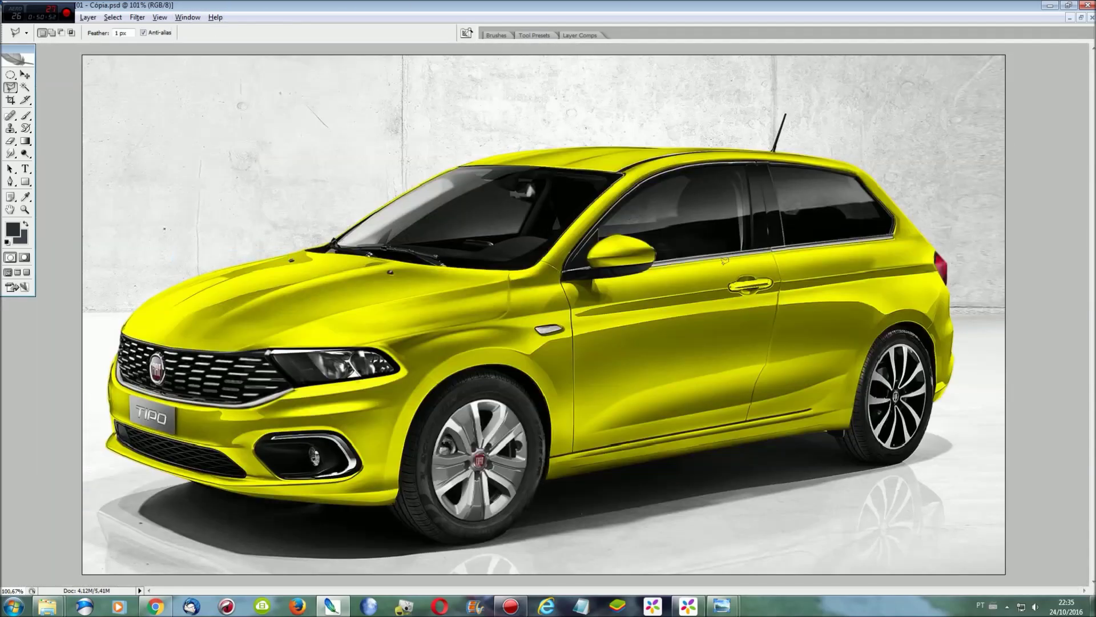
Step: Paste the copied wheel and shrink it onto the yellow car's rear tyre
drag(800, 591, 1079, 591)
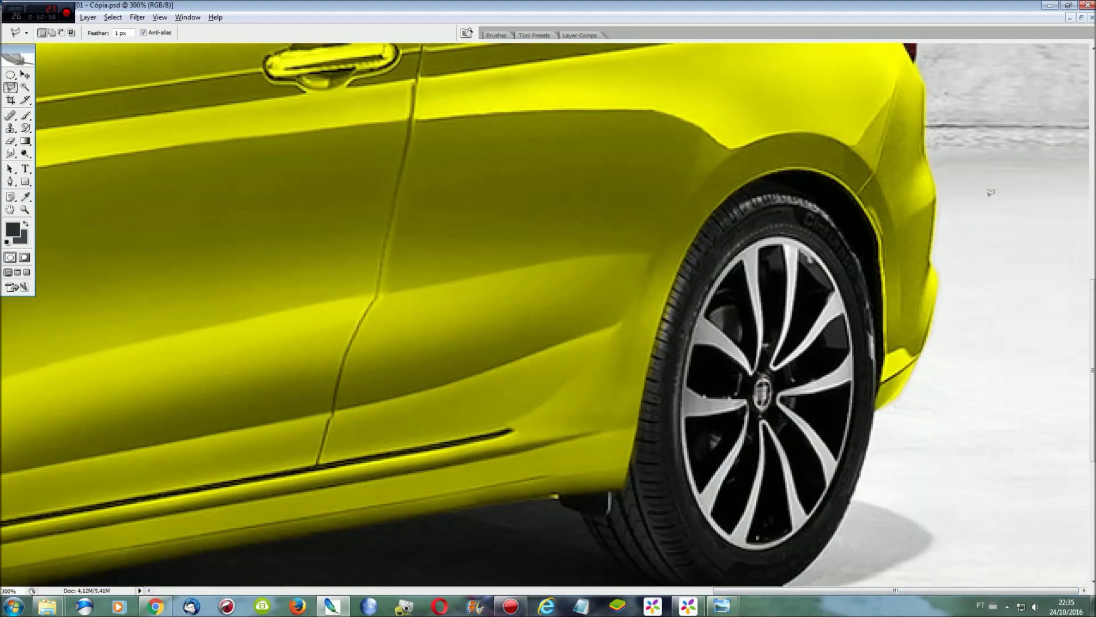
key(ctrl+v)
key(ctrl+t)
mouse_move(423, 44)
shift+mouse_down()
mouse_move(706, 418)
mouse_move(793, 423)
mouse_move(779, 402)
mouse_move(787, 410)
shift+mouse_up()
Step: Skew, widen and tilt the rear wheel to match the tyre's perspective
right_click(798, 203)
click(828, 261)
mouse_move(771, 165)
mouse_down()
mouse_move(779, 191)
mouse_move(766, 179)
mouse_up()
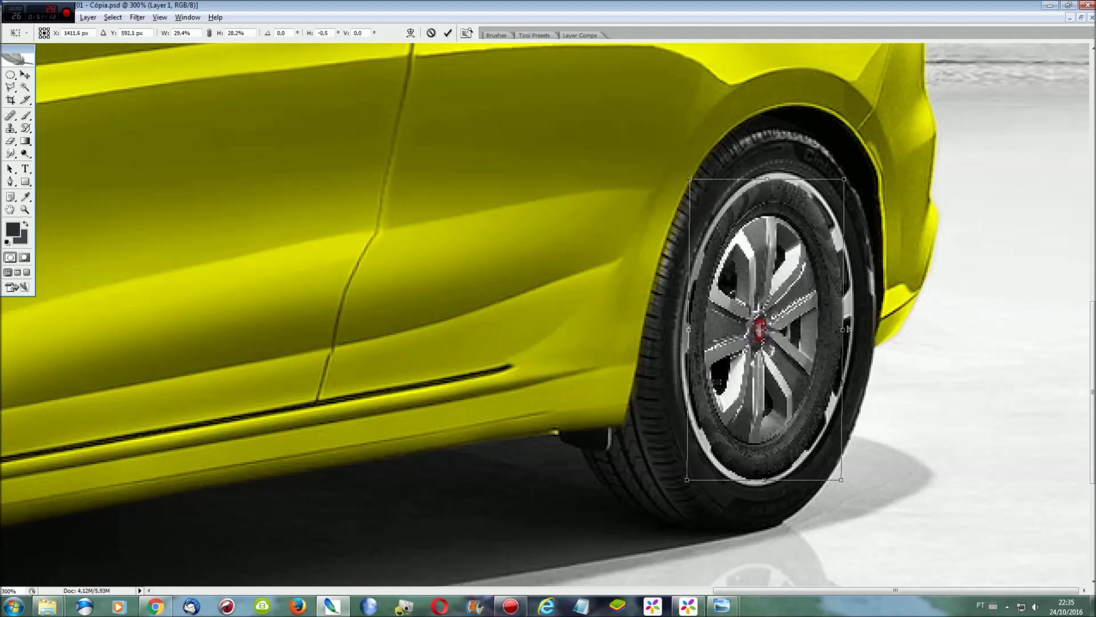
drag(848, 329, 855, 330)
drag(690, 330, 685, 332)
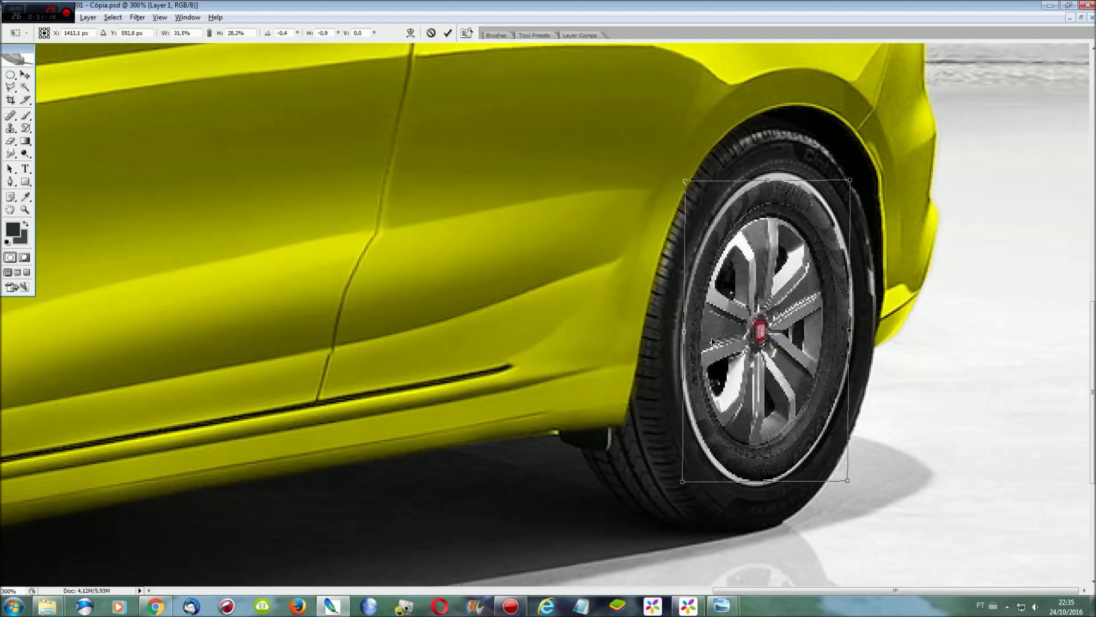
drag(852, 333, 852, 329)
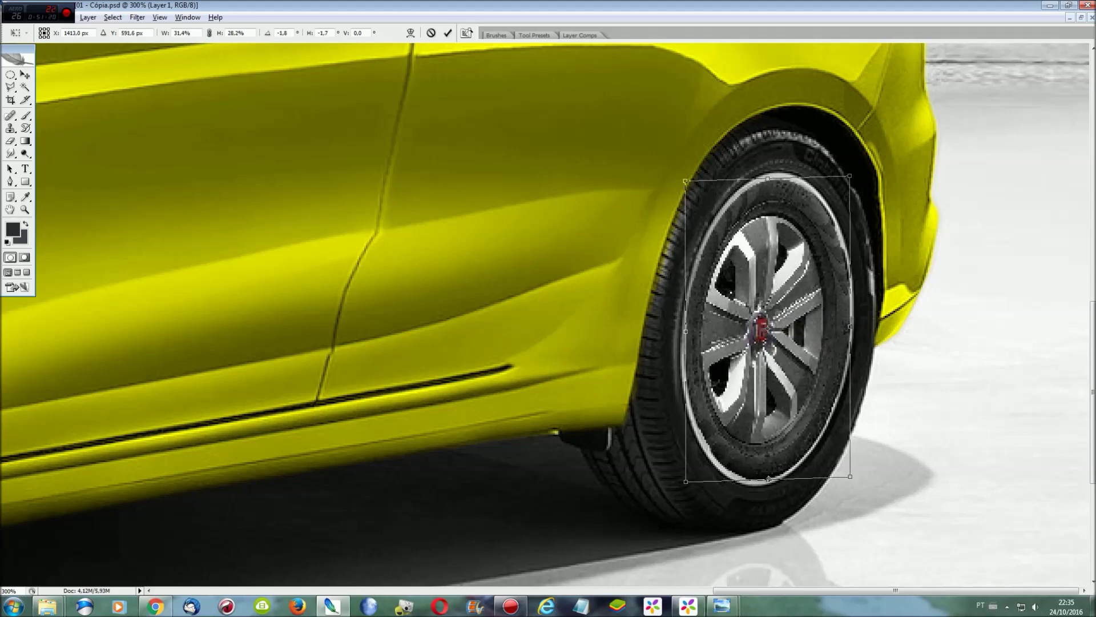
drag(770, 179, 772, 181)
key(Return)
Step: Enlarge the rear wheel to about 128% with a slight skew, then fit the car in view
key(ctrl+t)
mouse_move(854, 173)
mouse_down()
mouse_move(887, 155)
mouse_move(874, 135)
mouse_up()
drag(687, 484, 657, 524)
right_click(784, 234)
click(811, 295)
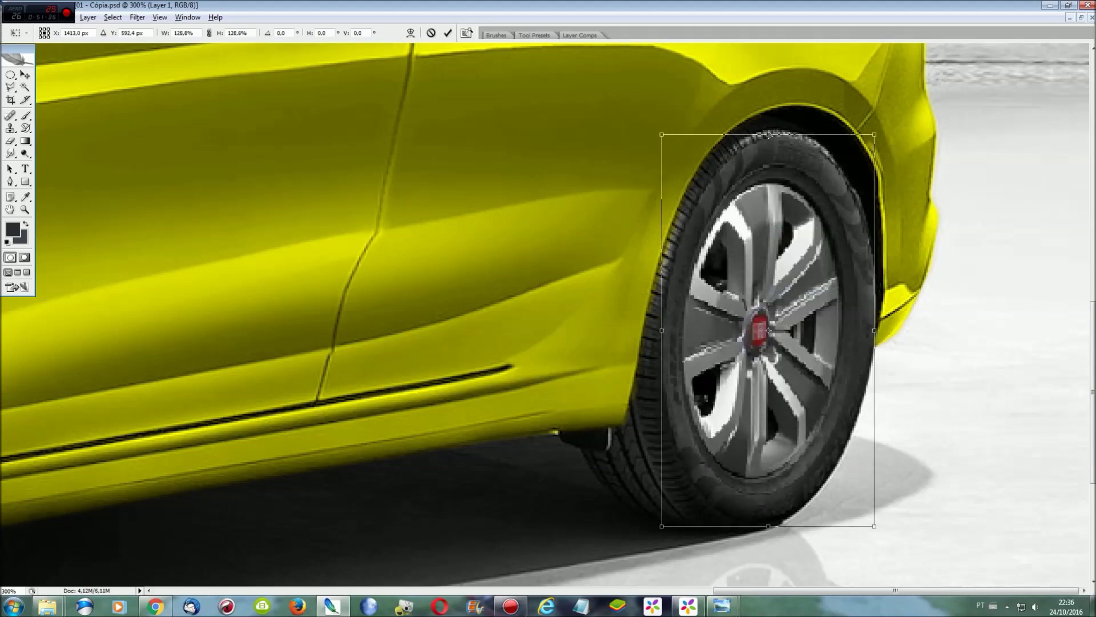
drag(768, 135, 773, 135)
key(Return)
key(ctrl+0)
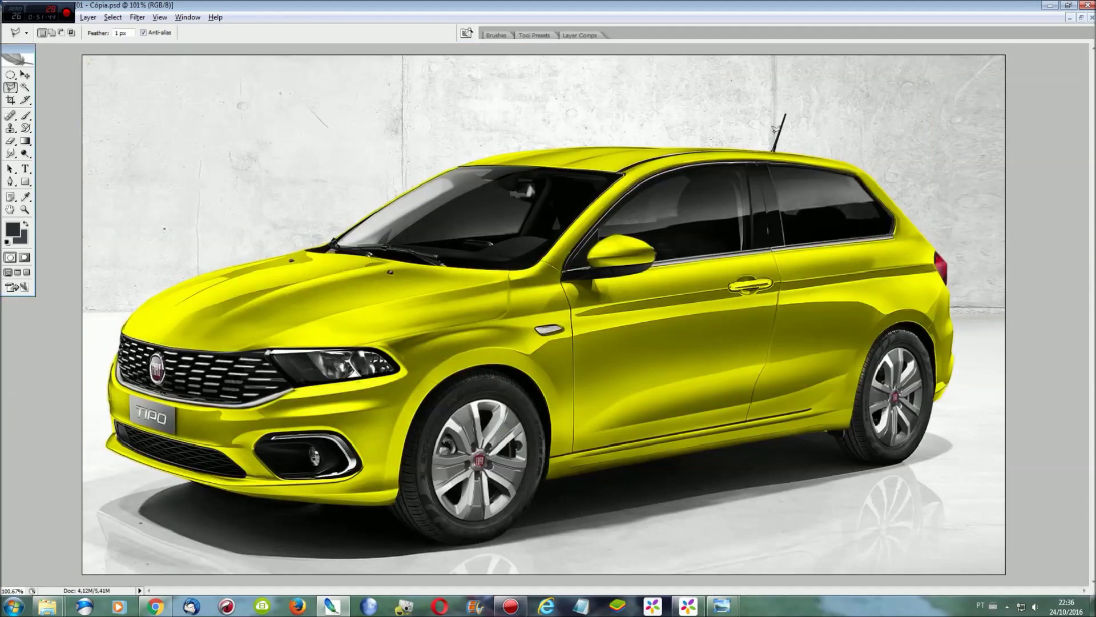
Step: Zoom to 400% and lasso the grille's chrome trim and the fog-light surround
key(ctrl+plus)
key(ctrl+plus)
key(ctrl+plus)
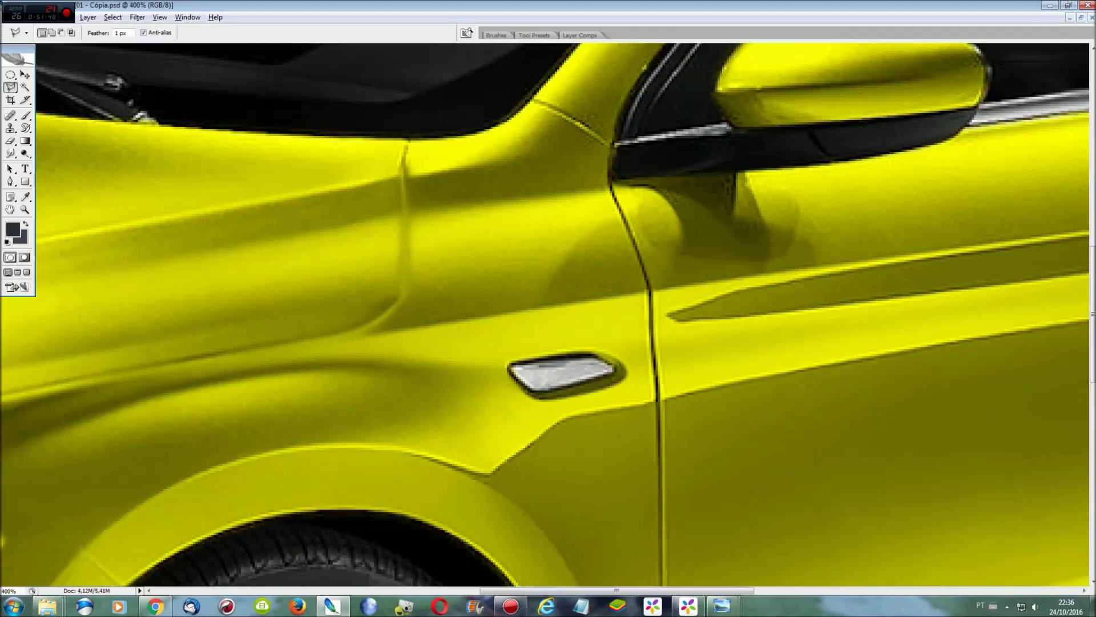
drag(738, 590, 436, 590)
scroll(751, 364, down, 5)
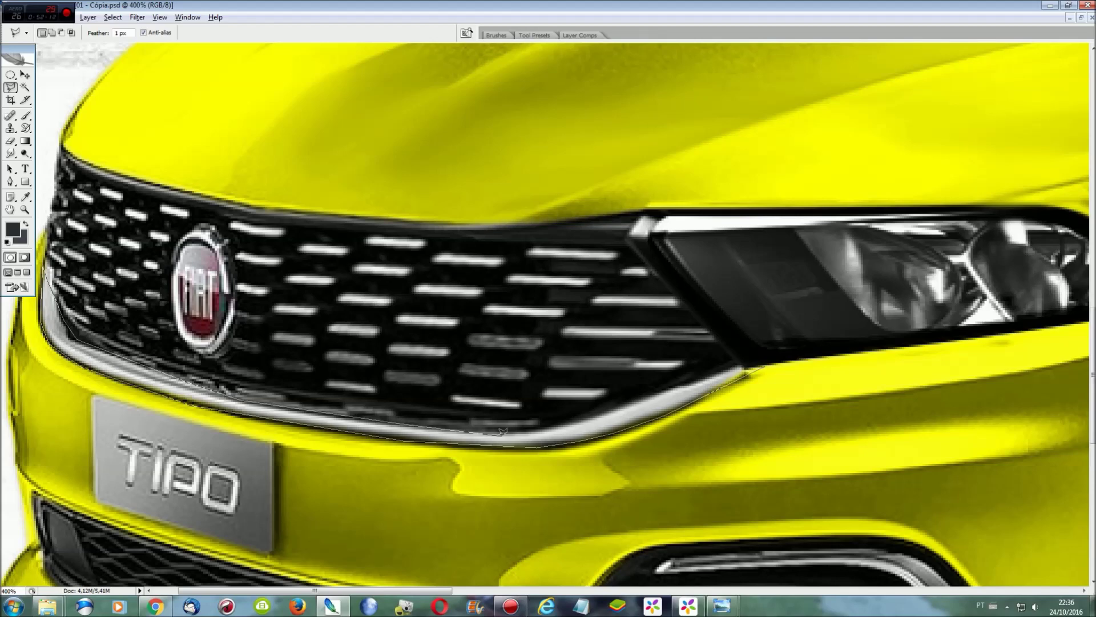
click(753, 364)
scroll(799, 342, down, 4)
scroll(828, 331, down, 2)
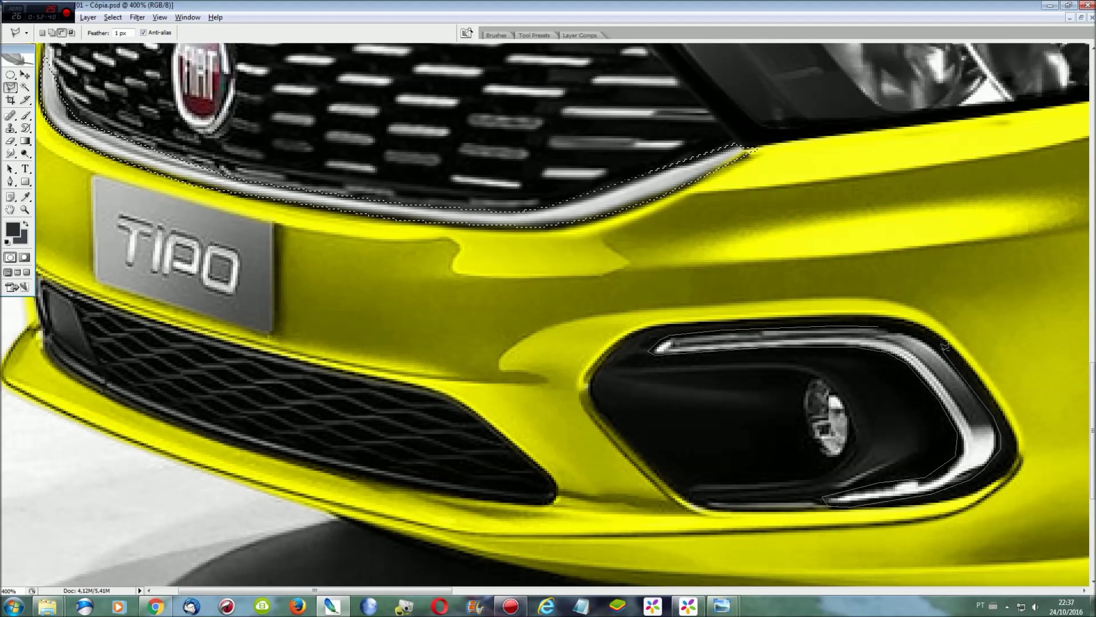
click(892, 324)
Step: Add the door handle and window beltline trim strip to the chrome selection
shift+click(903, 328)
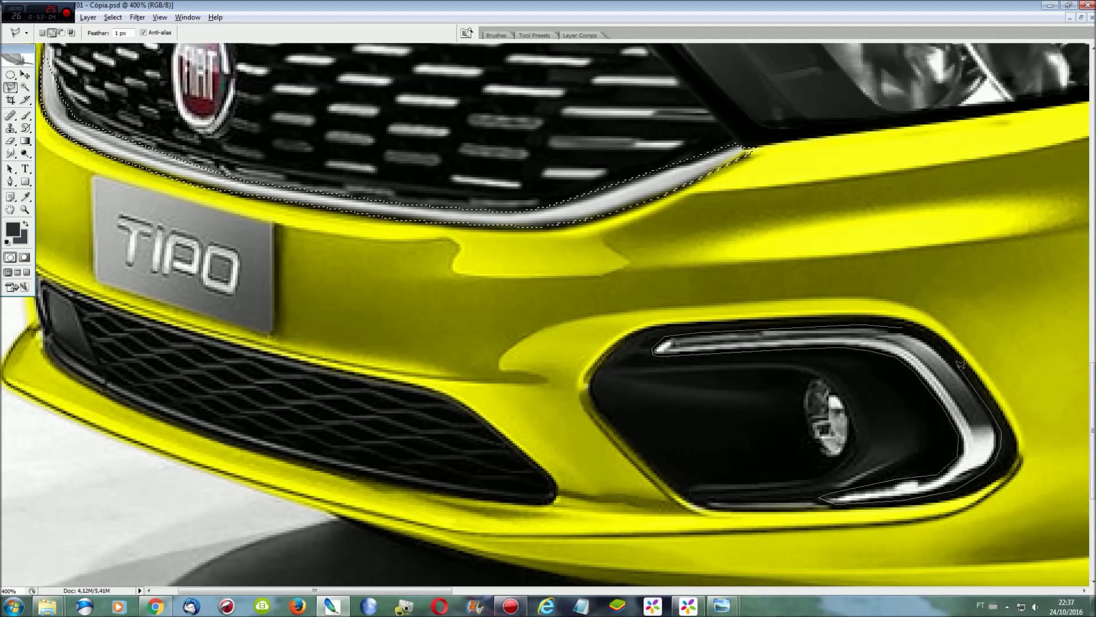
scroll(918, 329, right, 10)
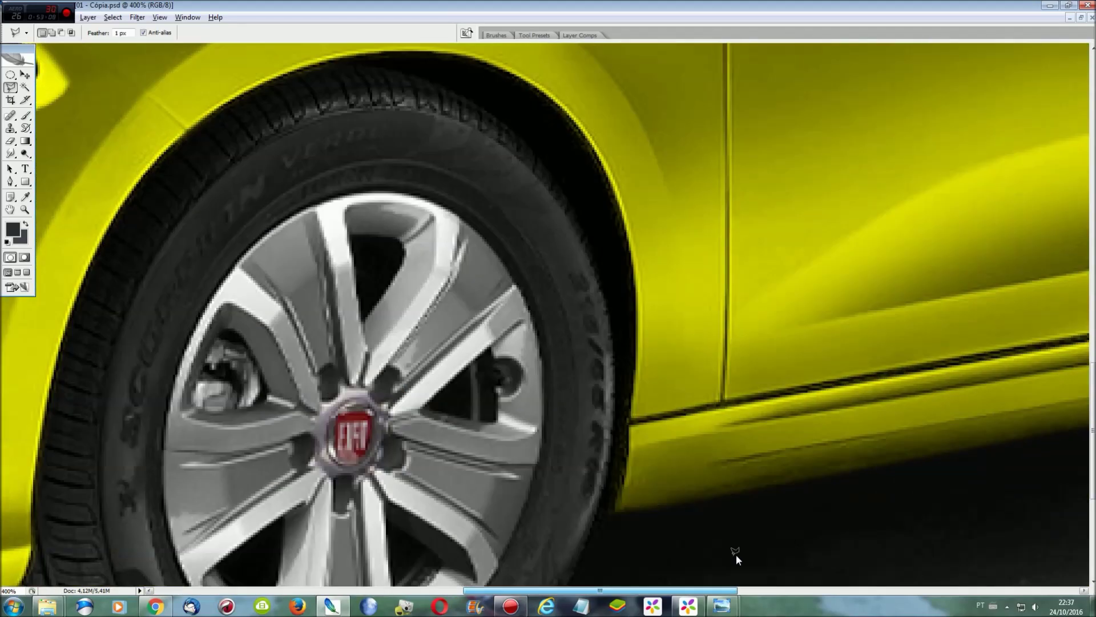
scroll(819, 469, up, 5)
scroll(820, 469, up, 6)
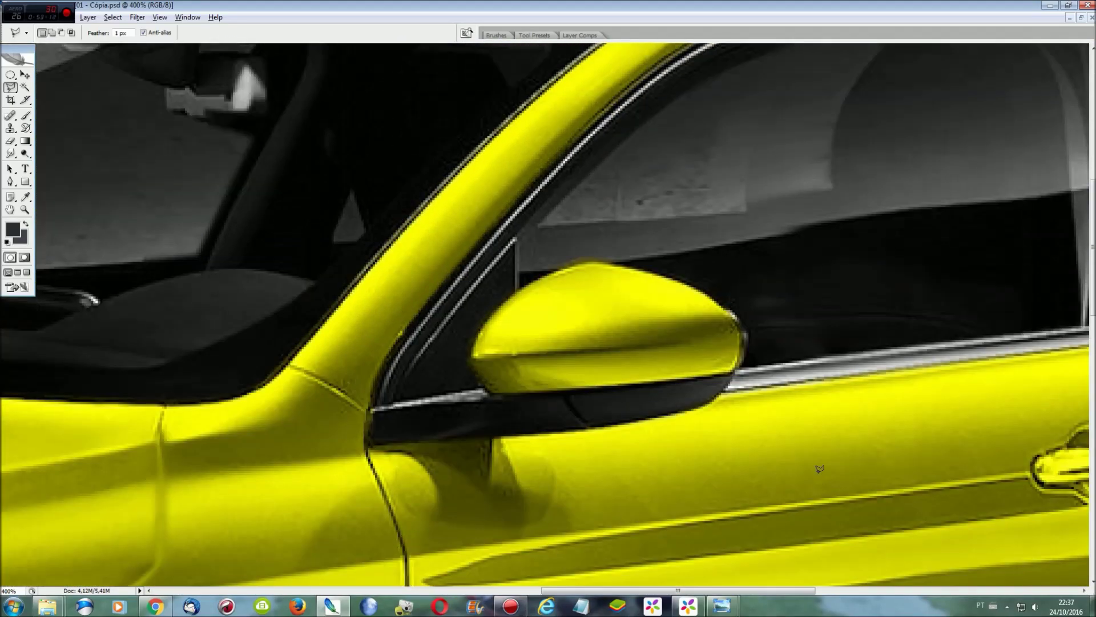
scroll(952, 467, right, 5)
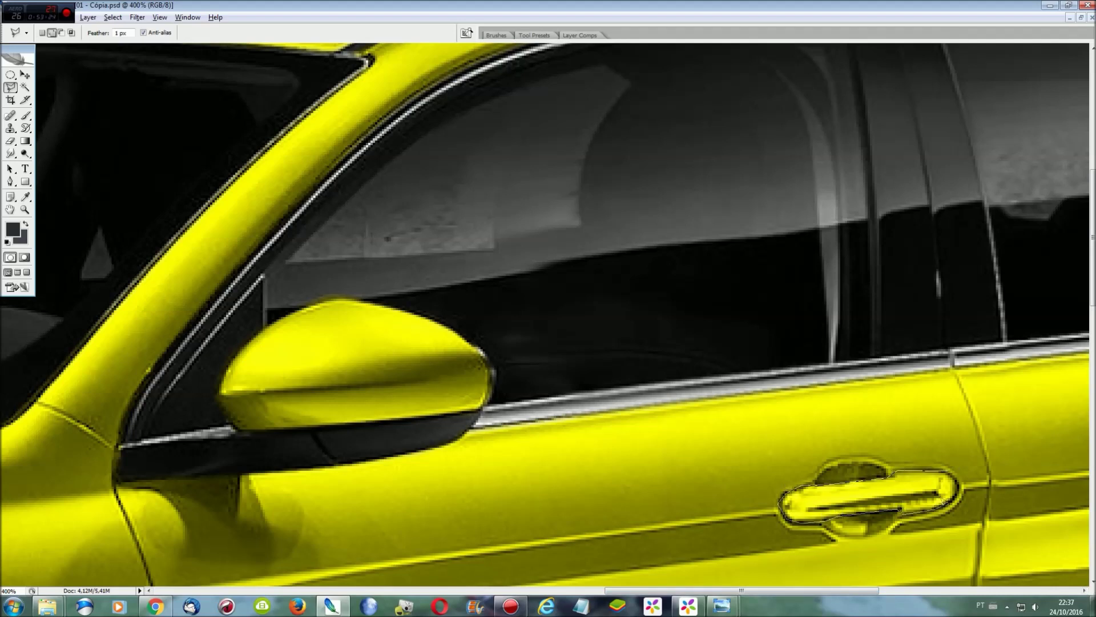
double_click(962, 479)
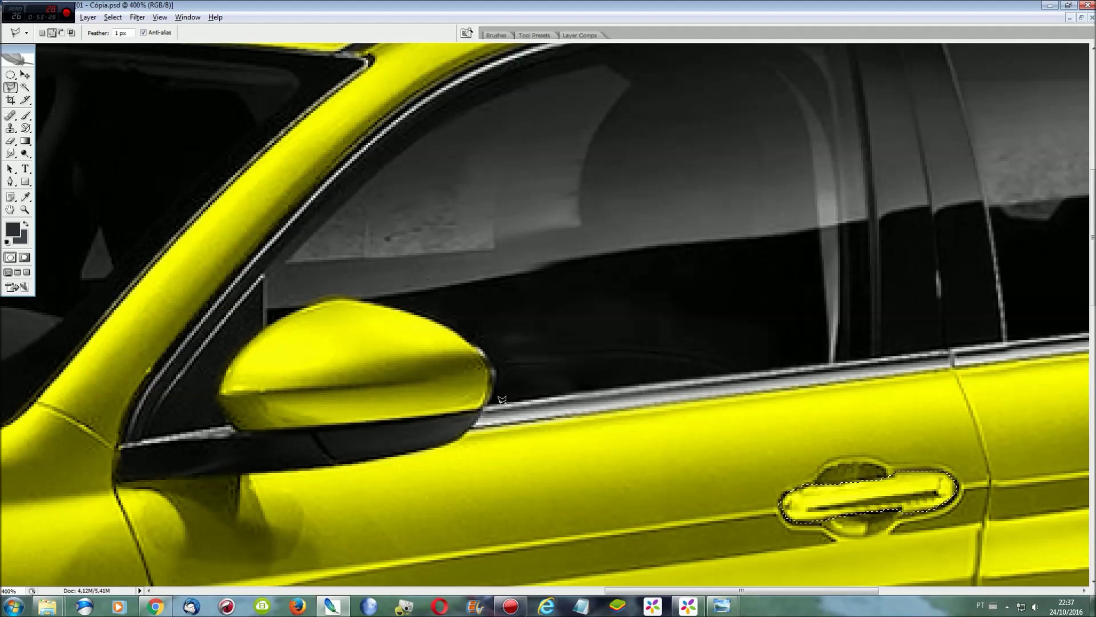
click(469, 425)
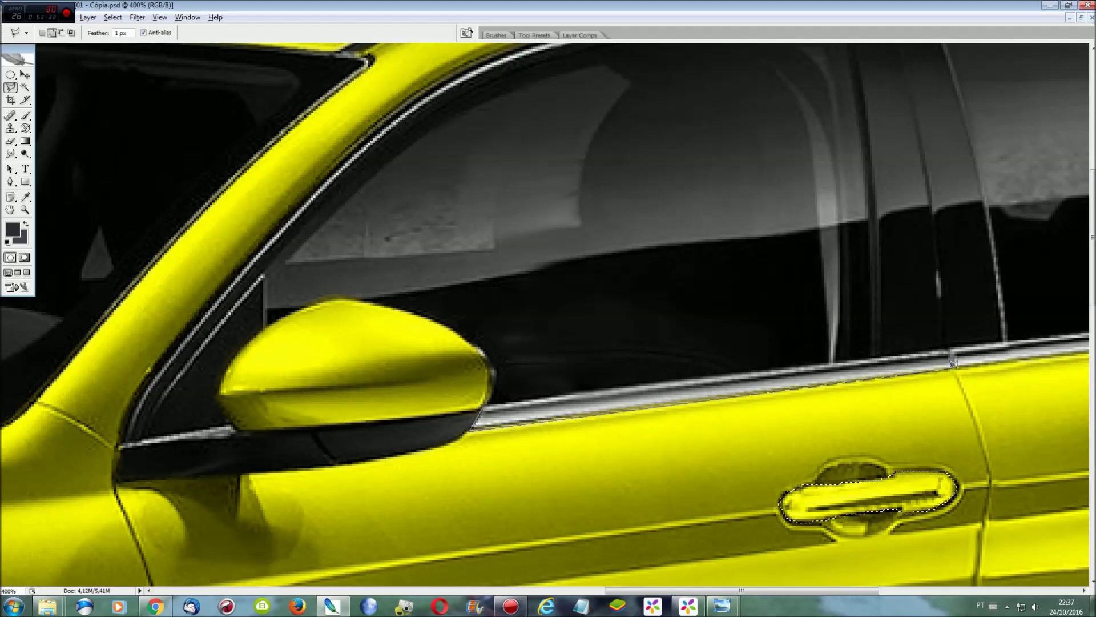
click(952, 361)
scroll(970, 359, right, 5)
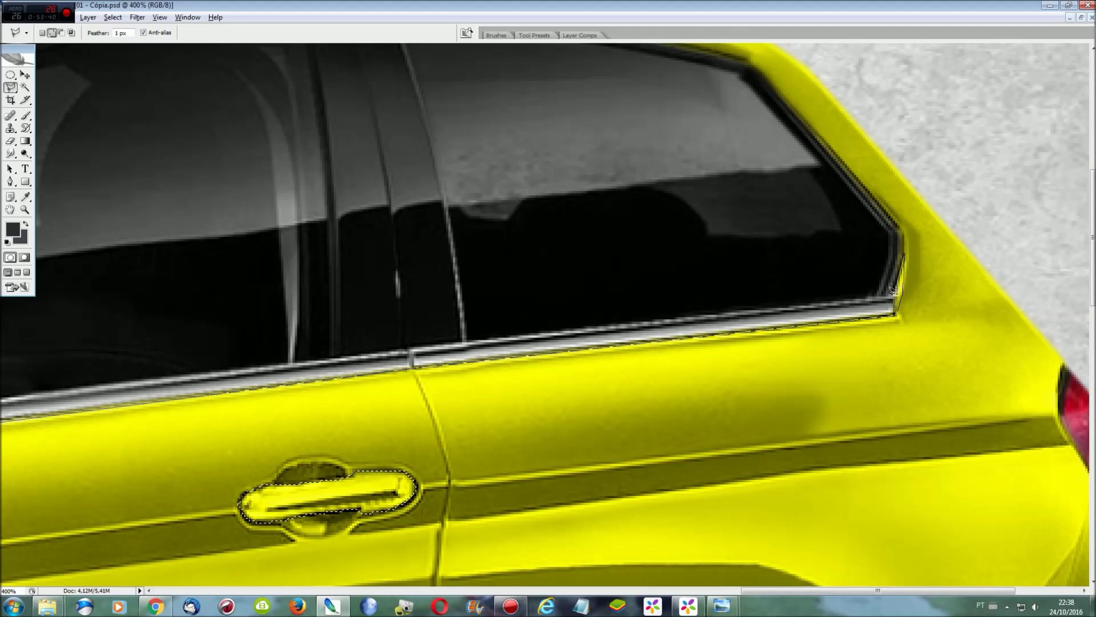
scroll(610, 320, left, 4)
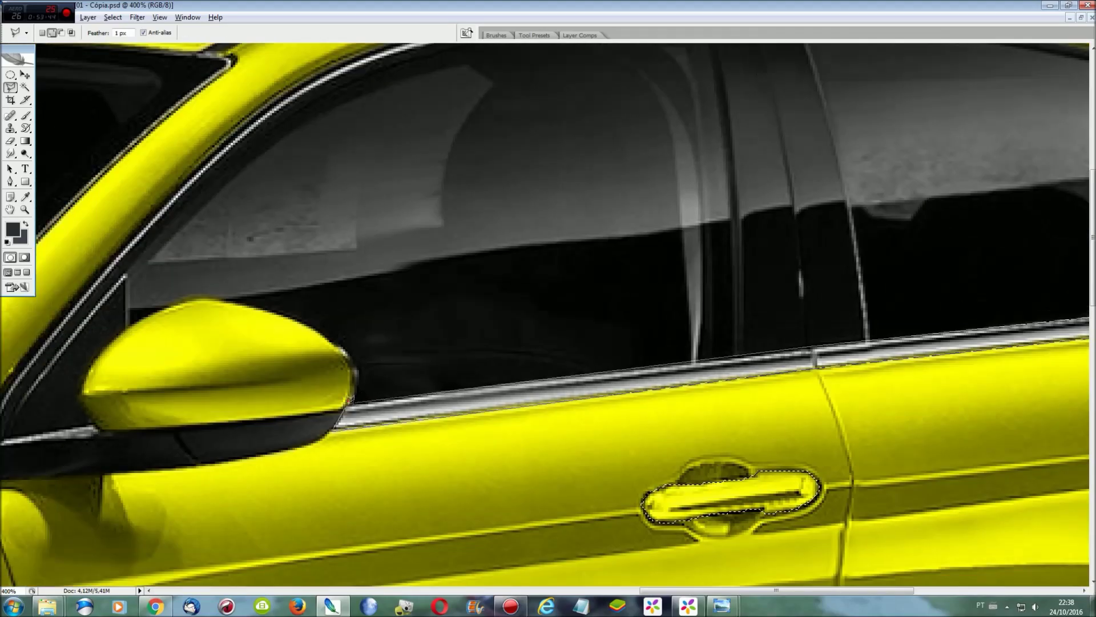
key(ctrl+0)
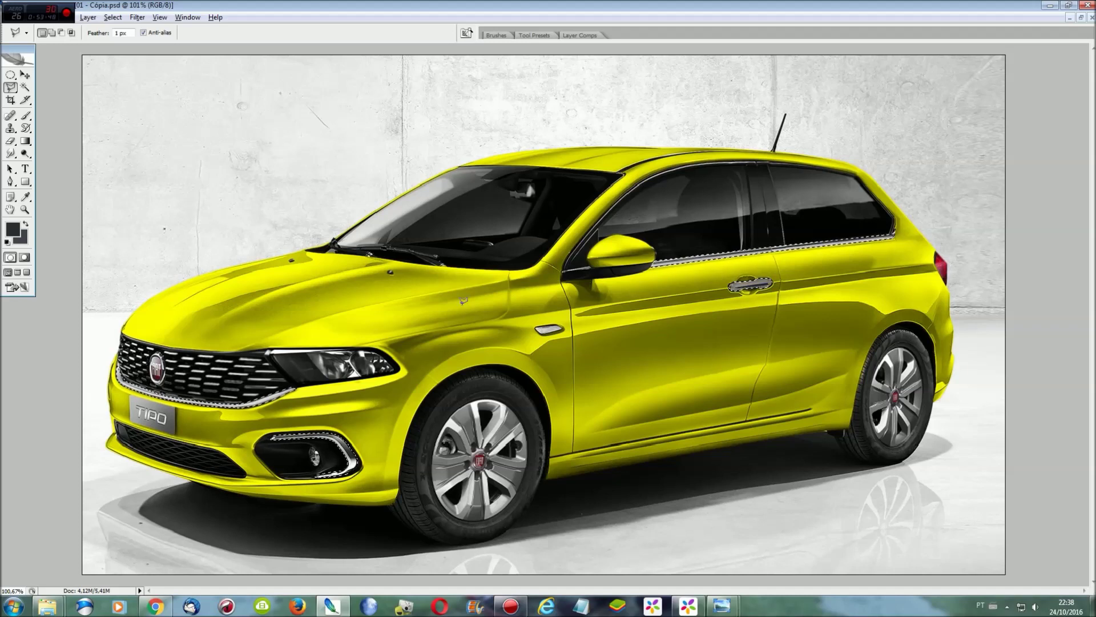
Step: Darken the selected chrome trim with a -48 Hue/Saturation lightness shift
key(ctrl+u)
drag(169, 169, 141, 168)
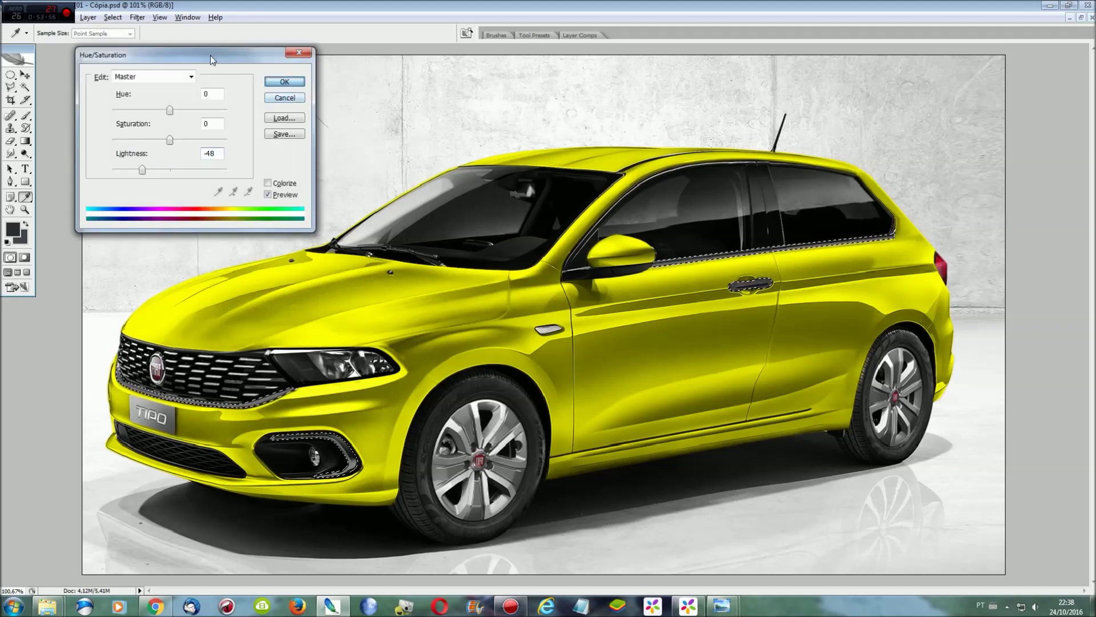
click(285, 82)
Step: Add a Levels layer darkening the trim's midtones and merge it into the image
click(88, 17)
mouse_move(88, 135)
click(240, 103)
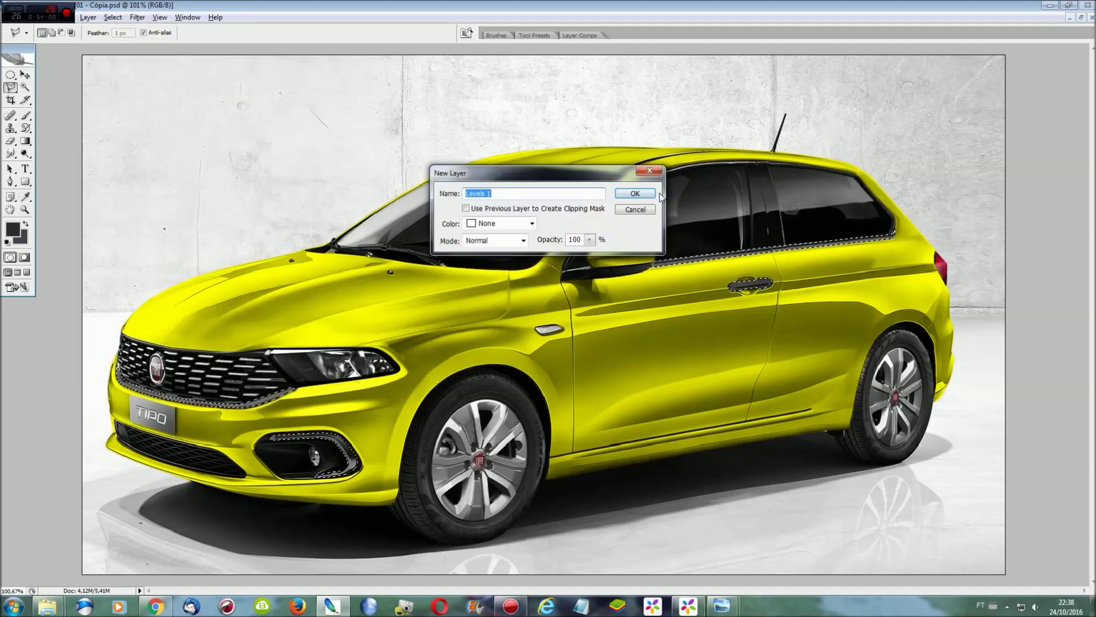
click(637, 185)
drag(153, 169, 174, 172)
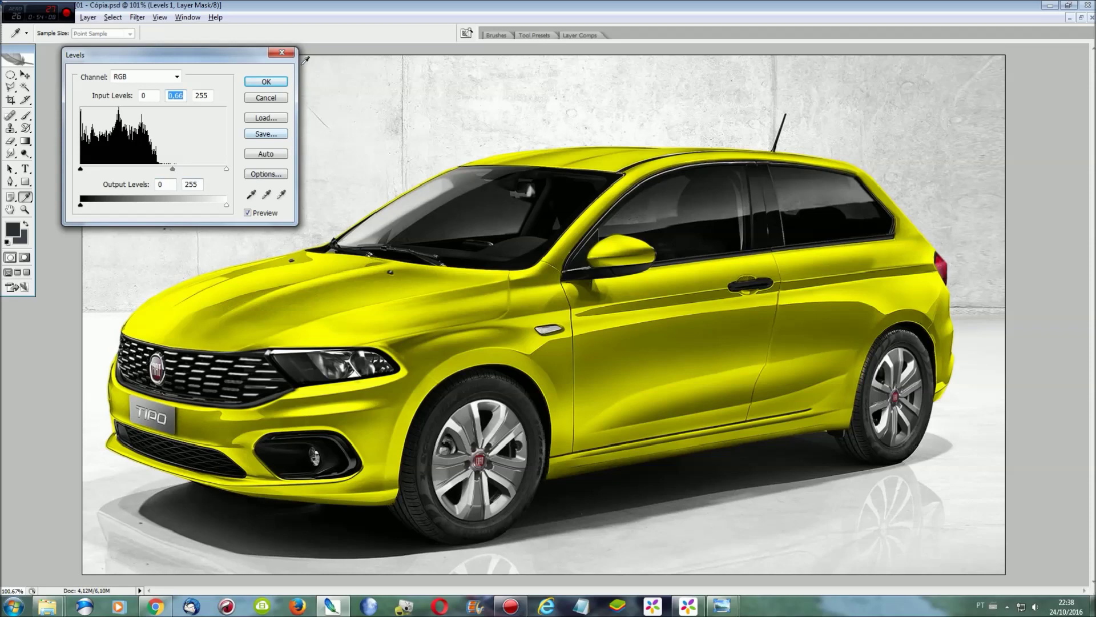
click(266, 82)
key(ctrl+e)
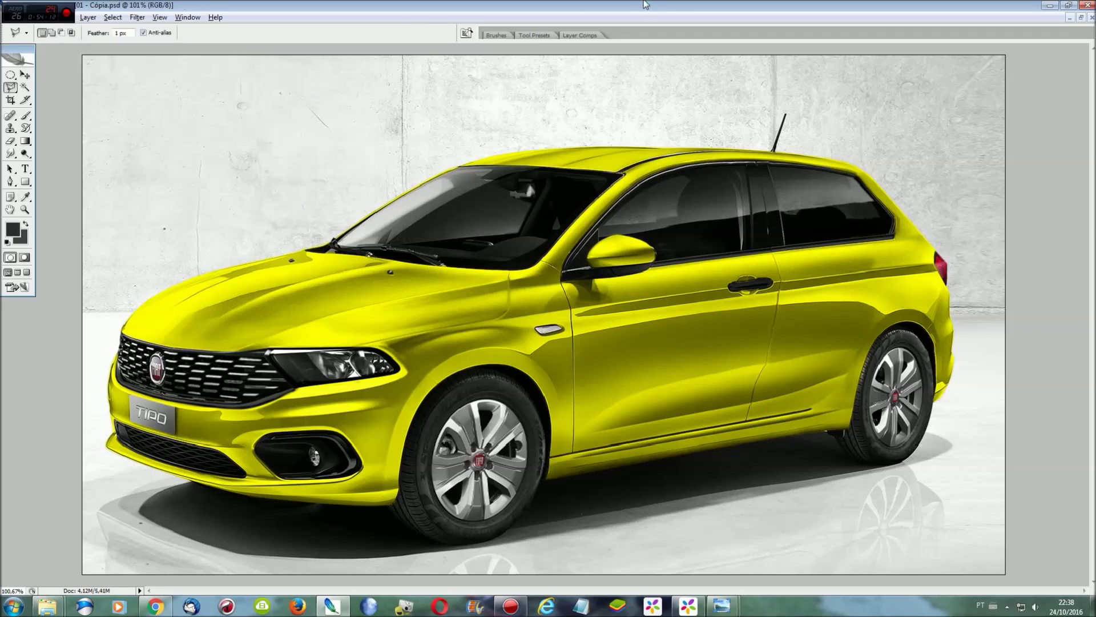
Step: Zoom in on the bumper fog lamp and outline a dark patch beside it
key(ctrl+plus)
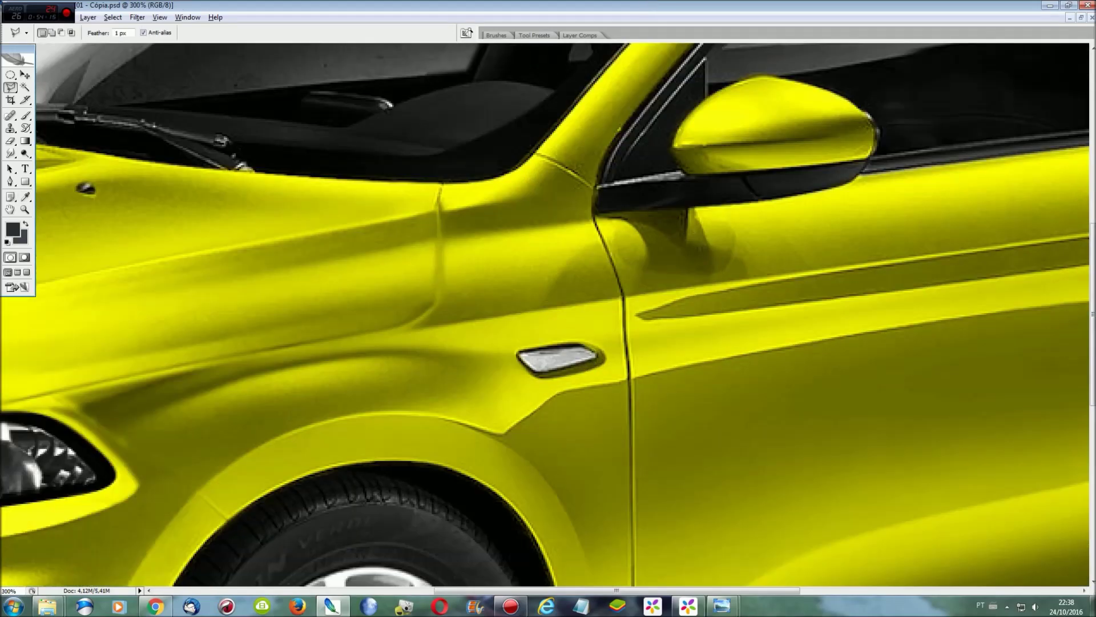
key(ctrl+plus)
scroll(785, 372, down, 5)
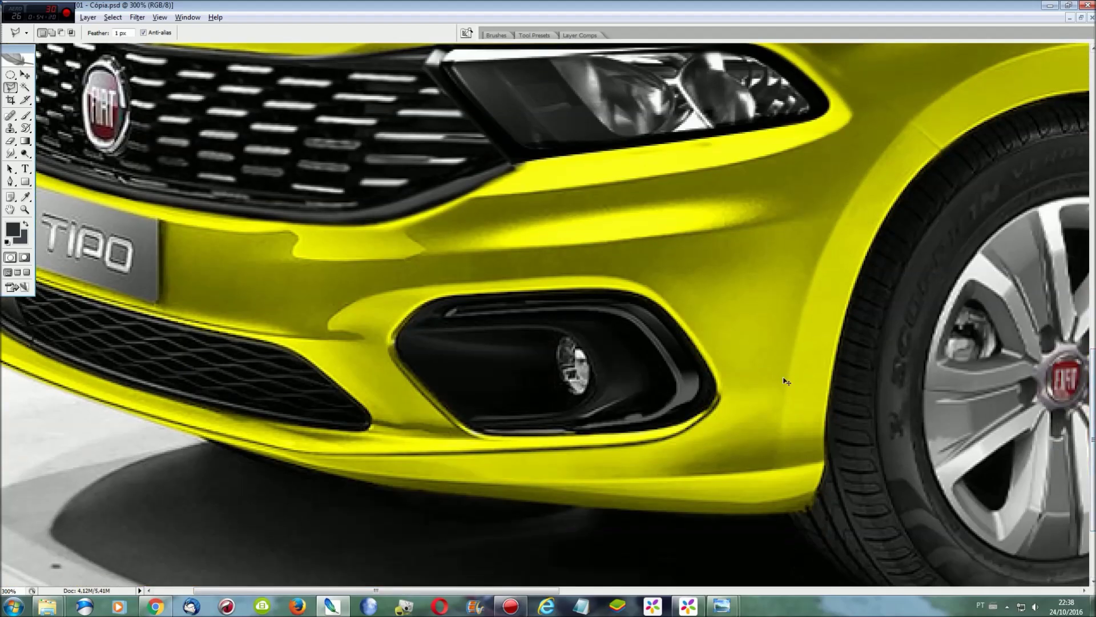
key(ctrl+plus)
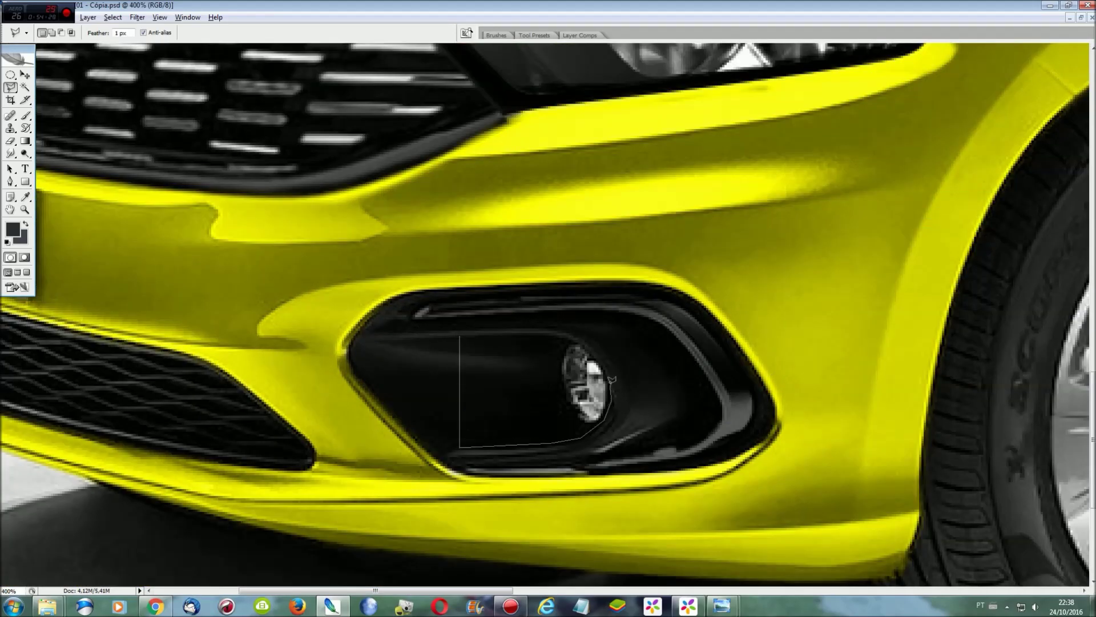
click(465, 330)
Step: Copy the patch to Layer 1 and warp it rightward over the fog lamp
key(ctrl+j)
key(ctrl+t)
right_click(592, 365)
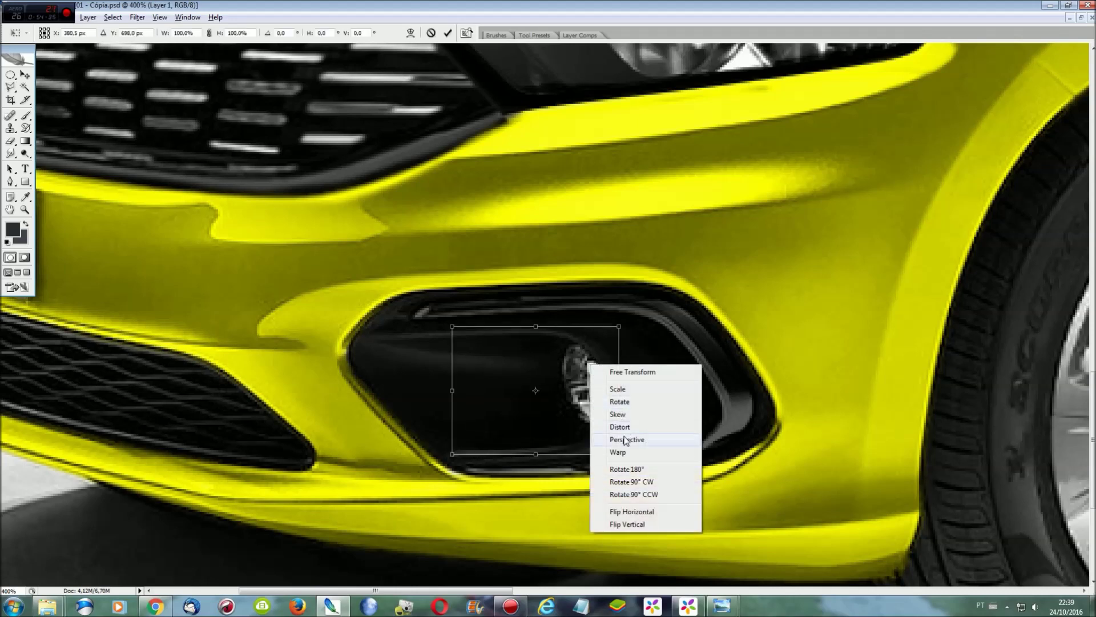
click(618, 452)
drag(573, 383, 615, 382)
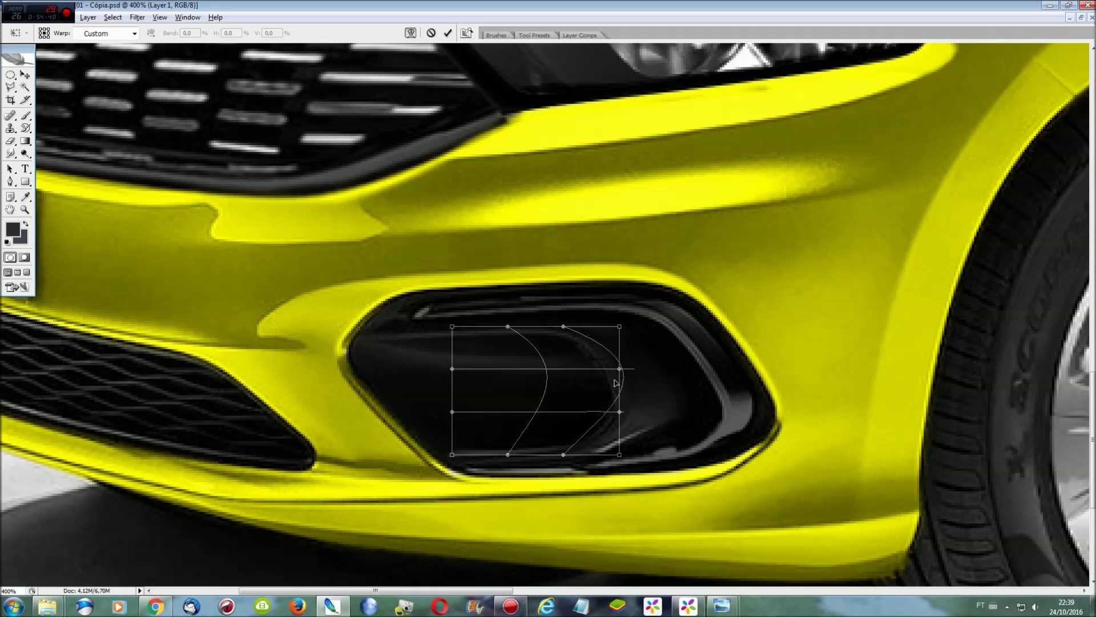
key(Return)
key(ctrl+0)
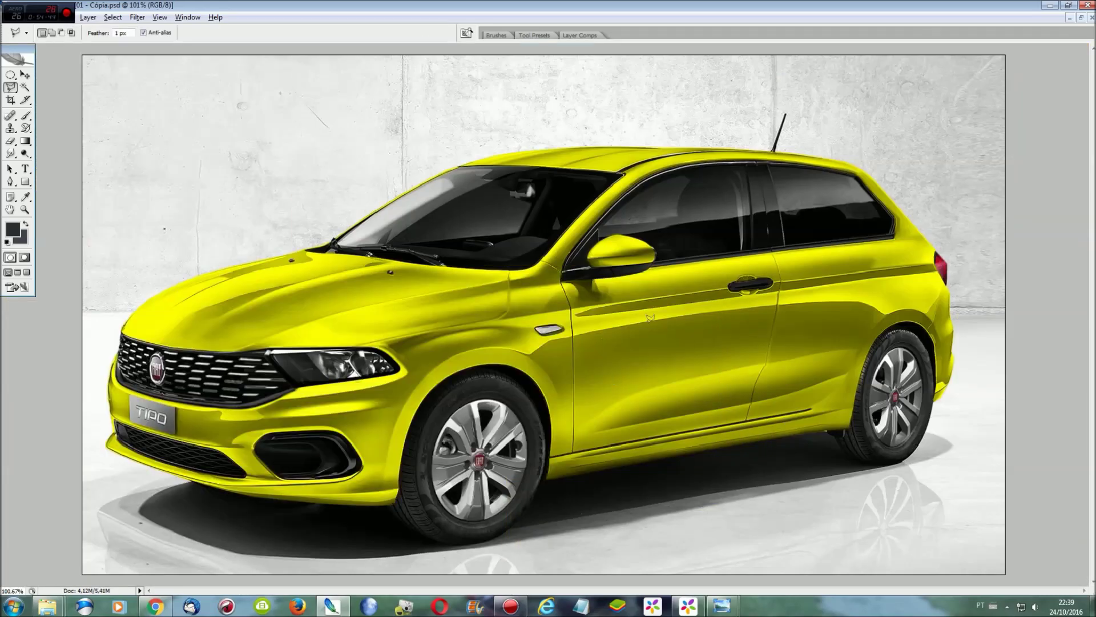
Step: Select the Blur tool and zoom in on the fender above the headlight
right_click(10, 153)
click(63, 153)
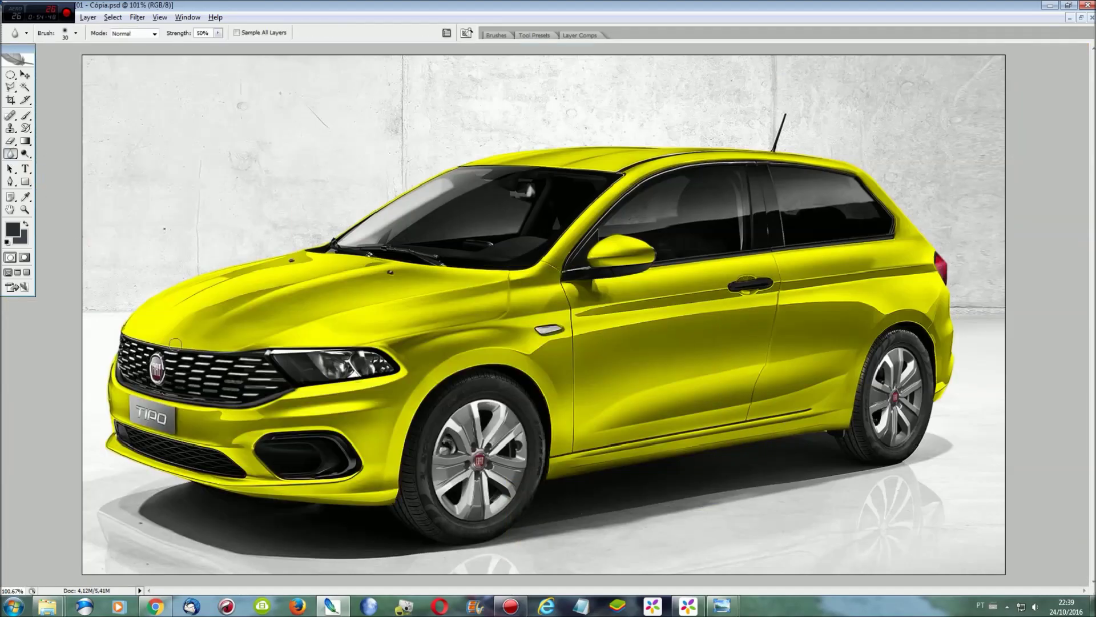
key(ctrl+plus)
key(ctrl+plus)
key(ctrl+plus)
scroll(600, 427, down, 2)
scroll(600, 427, left, 8)
scroll(599, 427, left, 4)
scroll(600, 427, down, 1)
Step: Outline the crease above the headlight corner, blur it, and deselect
key(l)
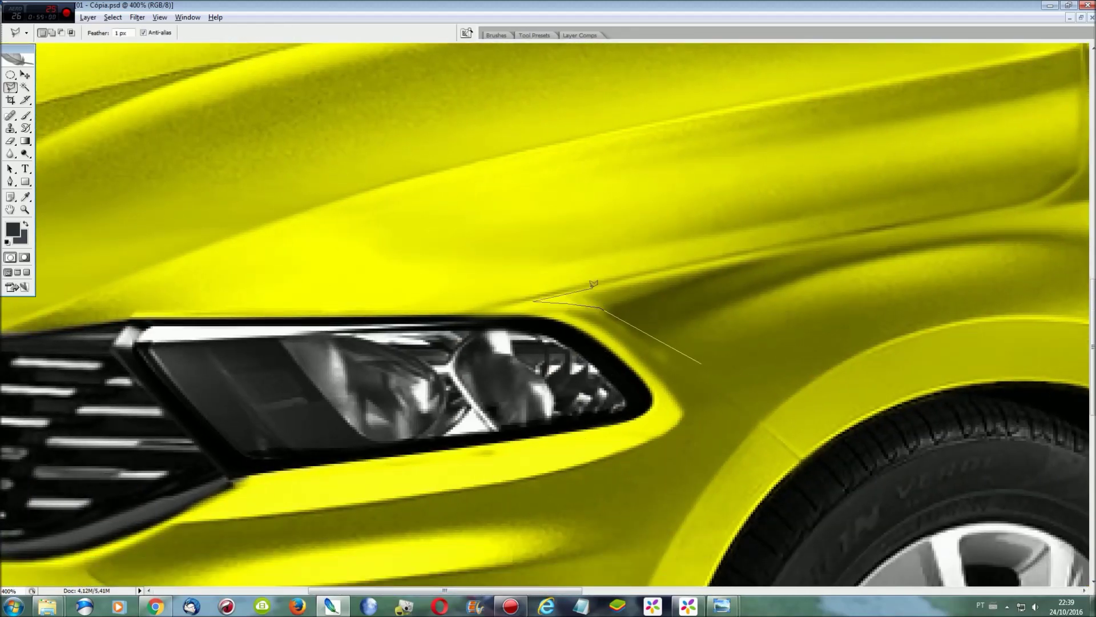
click(763, 343)
click(702, 362)
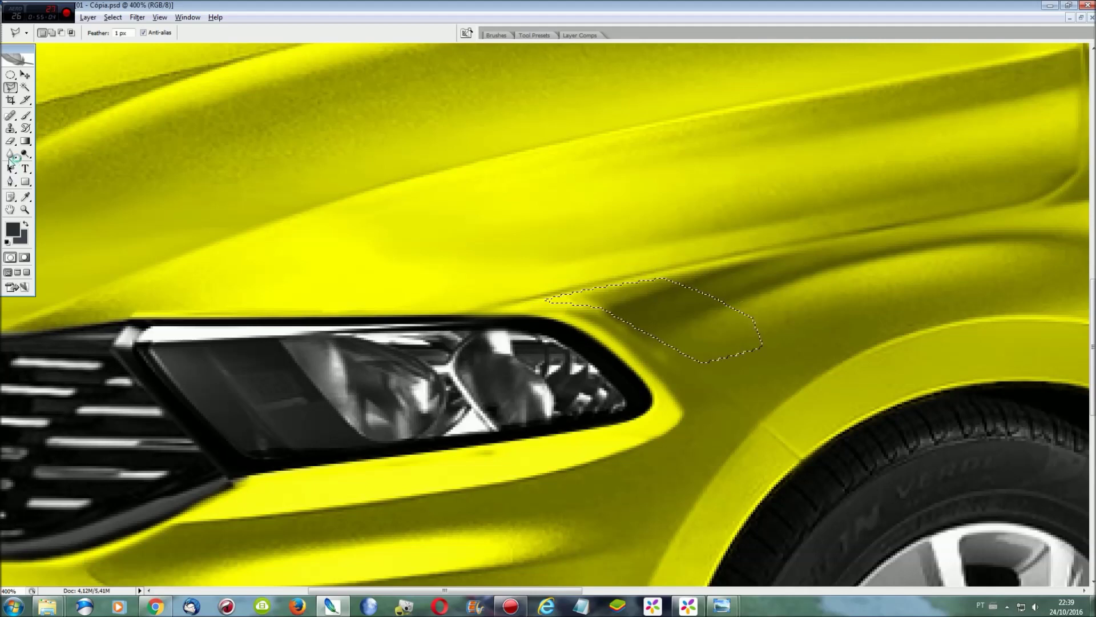
key(r)
key(ctrl+d)
Step: Reselect the Blur brush, pan down the car, and collapse the tools panel
drag(11, 153, 36, 154)
click(36, 154)
scroll(505, 209, down, 1)
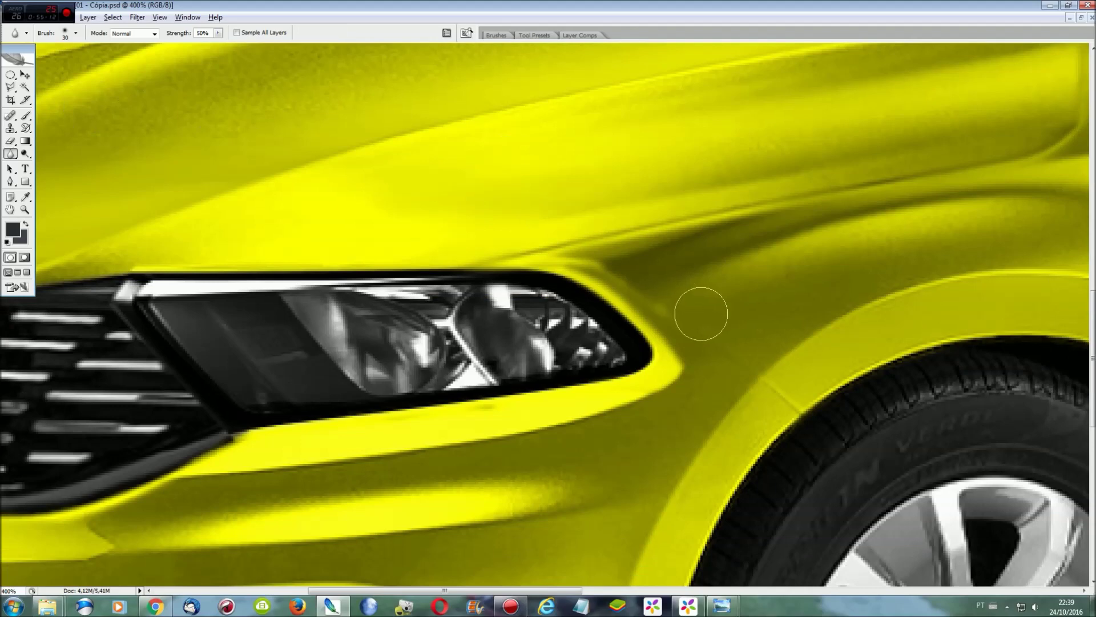
scroll(722, 341, down, 2)
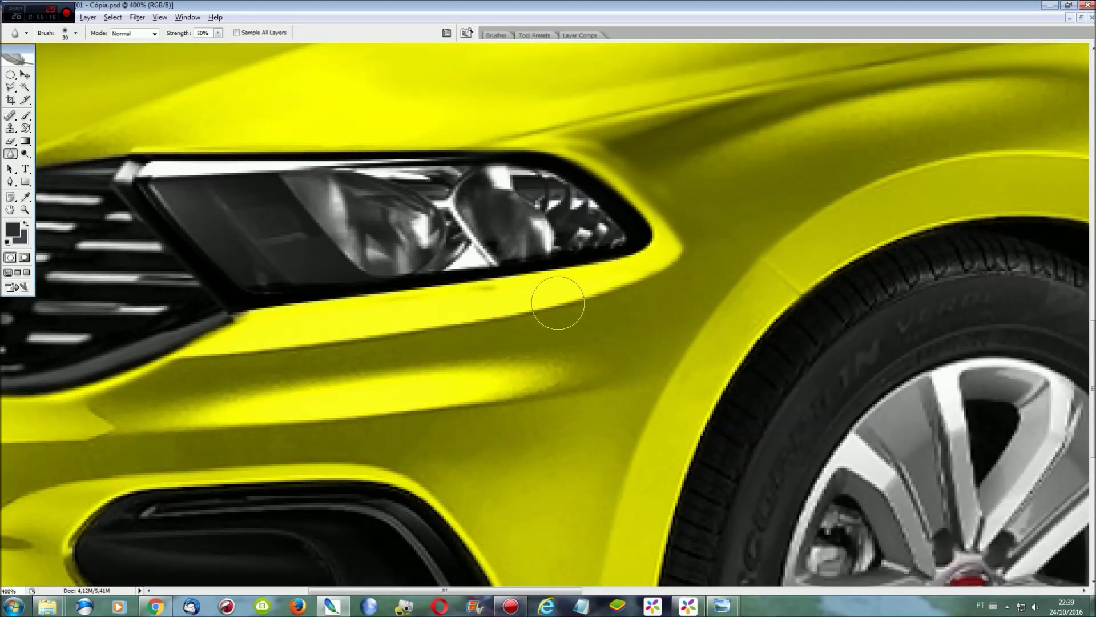
scroll(355, 326, down, 1)
scroll(383, 577, left, 5)
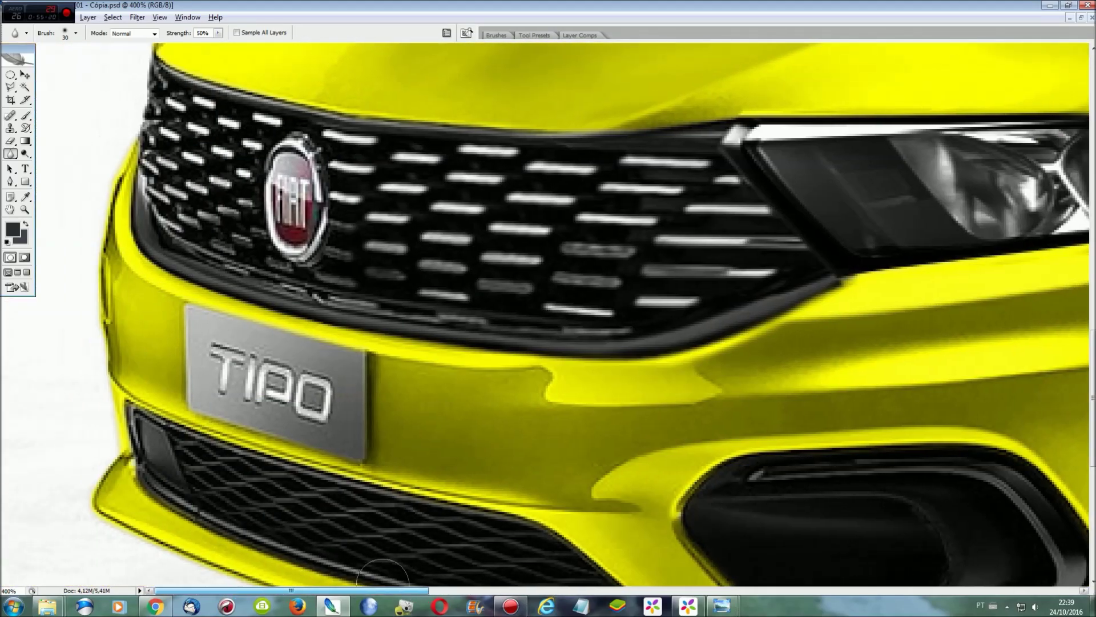
double_click(20, 51)
Step: Soften the bumper's left edge and restore the full tools panel
drag(119, 133, 128, 429)
key(l)
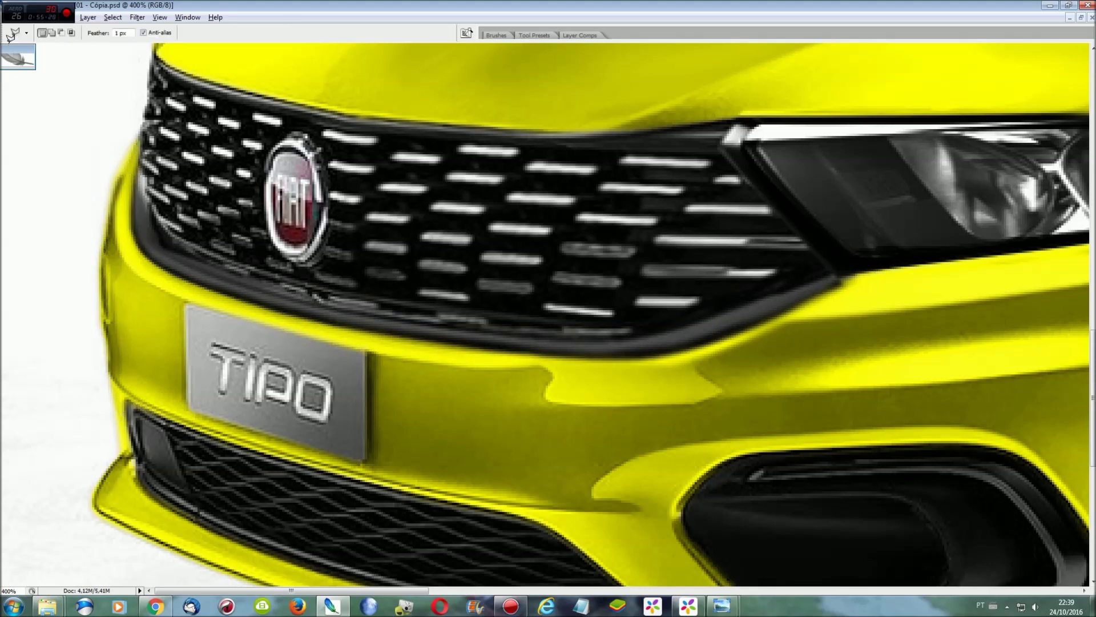
double_click(10, 48)
key(i)
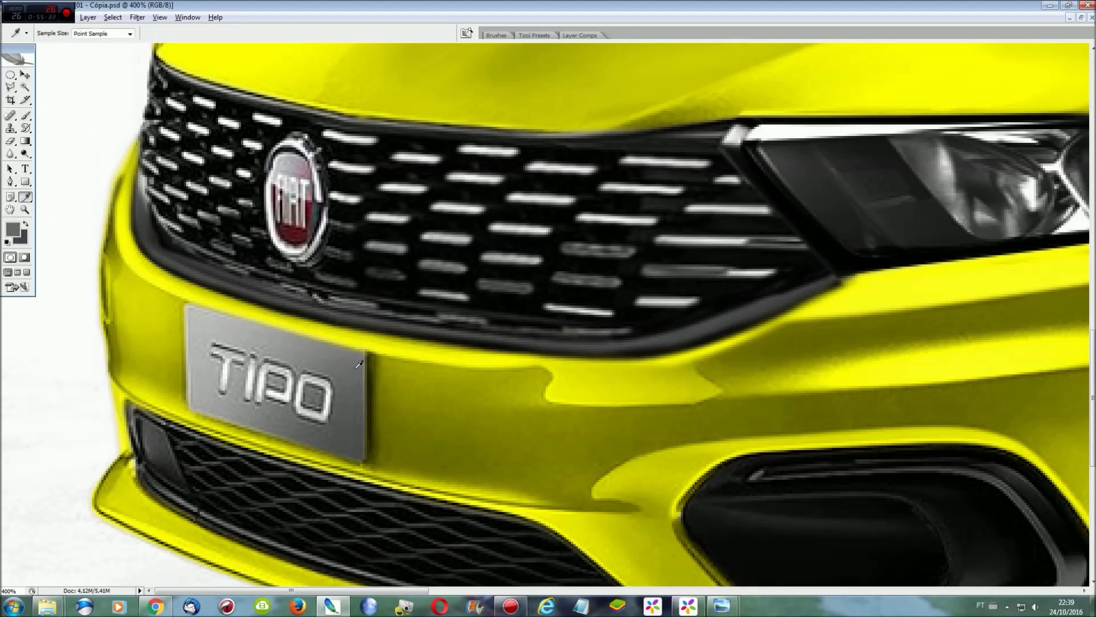
key(l)
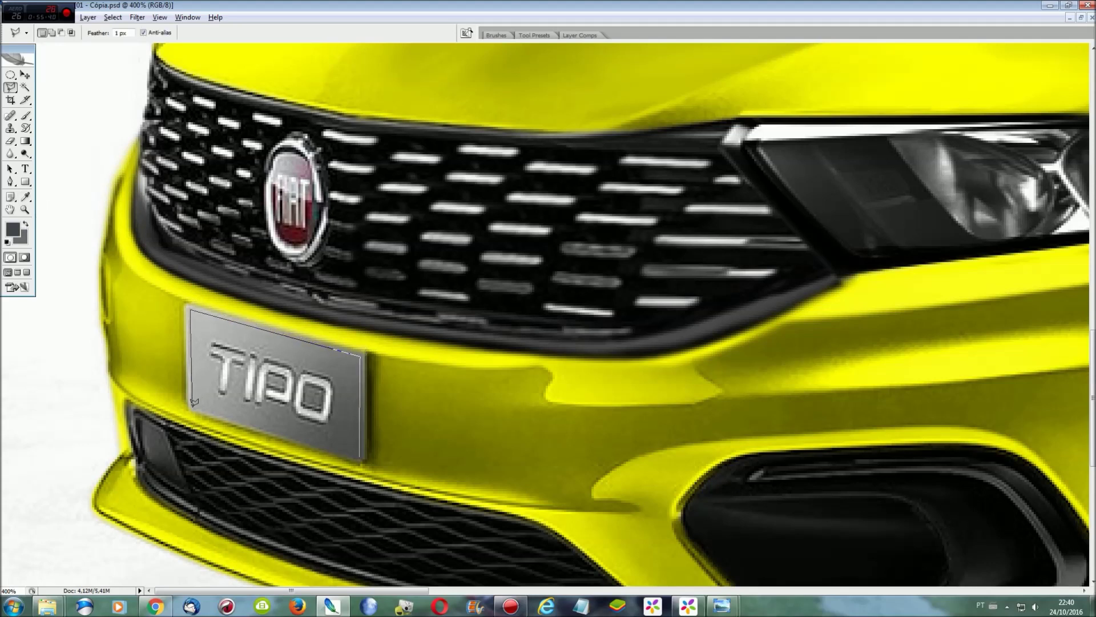
Step: Fill the outlined number plate with its sampled light grey and deselect
click(357, 452)
key(i)
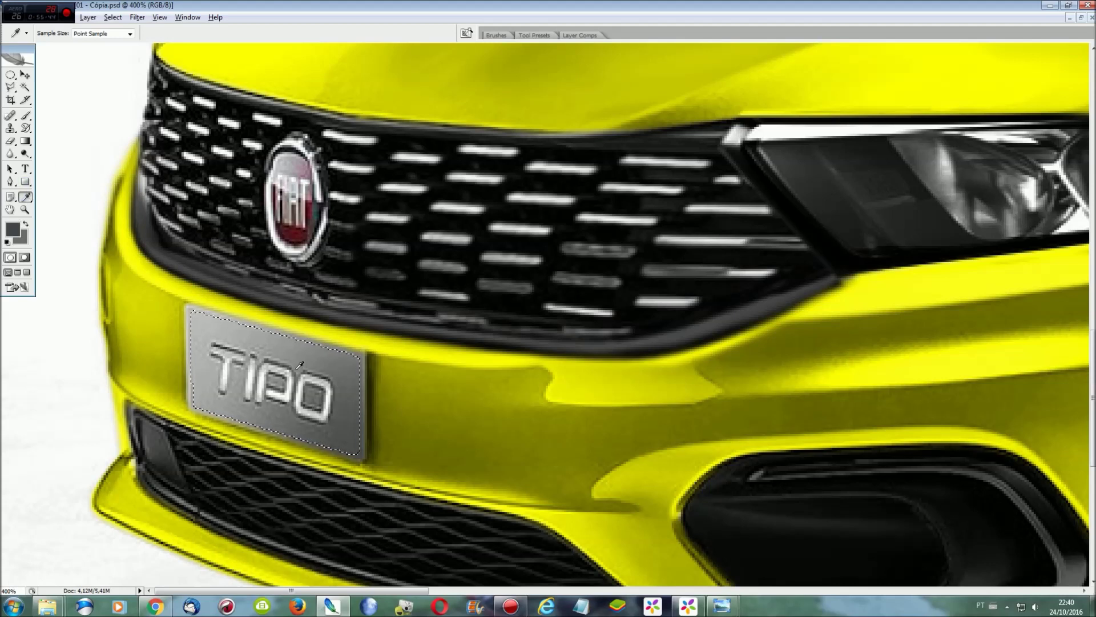
click(243, 240)
key(Delete)
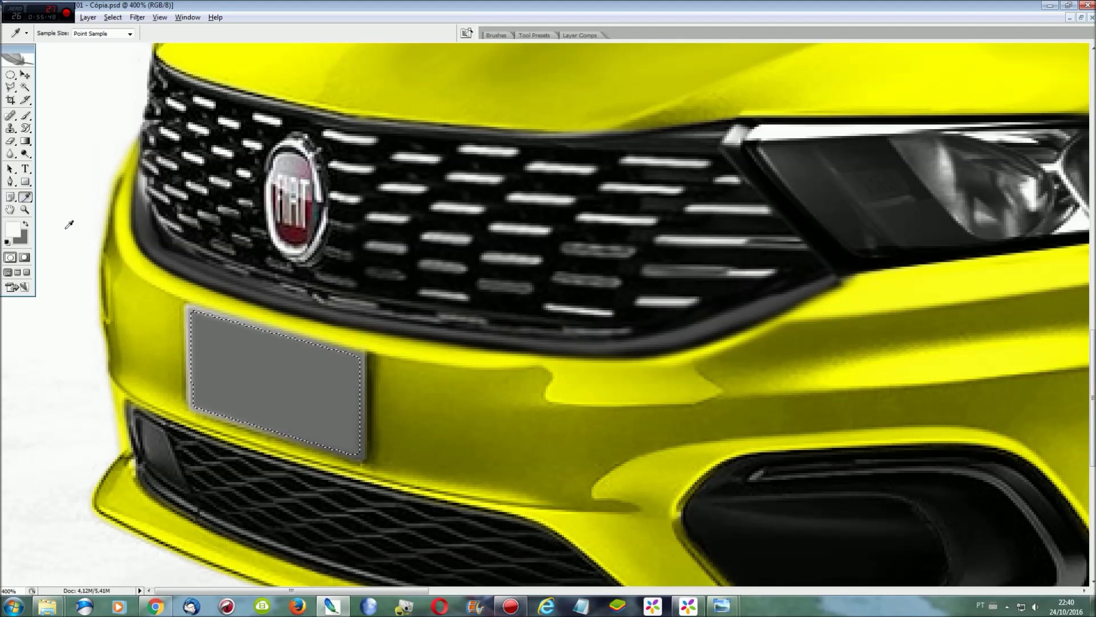
key(ctrl+d)
Step: Type the number 147 on the grey plate and commit it
key(t)
text(147)
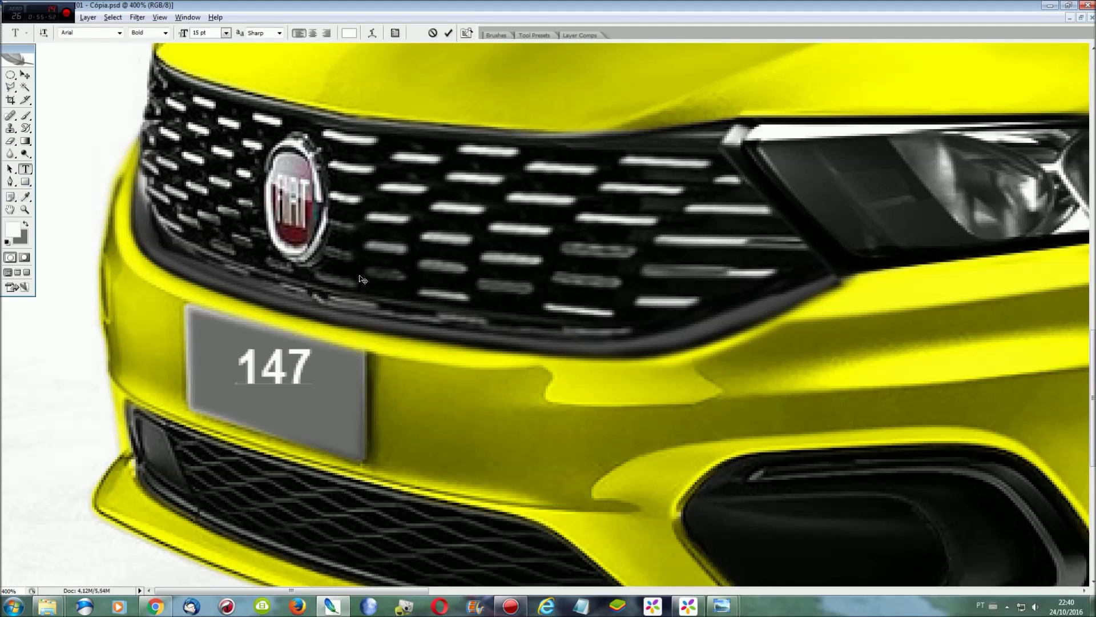
click(23, 79)
Step: Rotate and enlarge the 147 to about 209% so it spans the plate
key(ctrl+t)
mouse_move(328, 342)
mouse_down()
mouse_move(320, 379)
mouse_move(282, 410)
mouse_up()
drag(307, 362, 362, 314)
drag(344, 418, 335, 422)
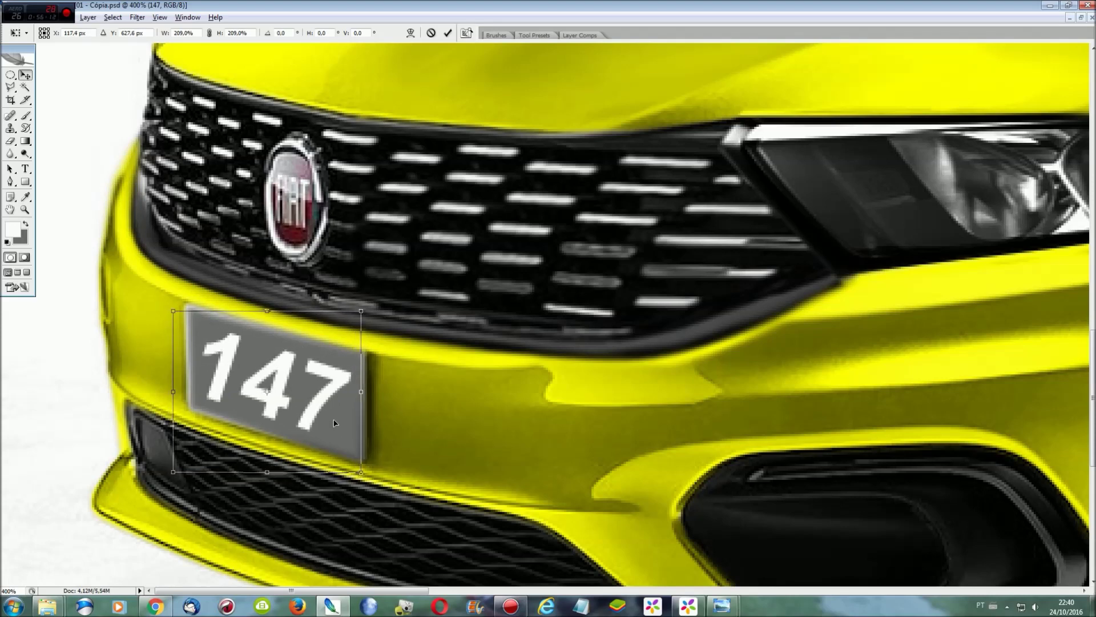
key(Return)
scroll(334, 420, down, 2)
scroll(334, 420, down, 2)
Step: Blur the lower bumper, grille and air-intake edges at 50% strength
key(r)
mouse_move(129, 349)
mouse_down()
mouse_move(216, 490)
mouse_move(417, 542)
mouse_up()
scroll(400, 514, down, 3)
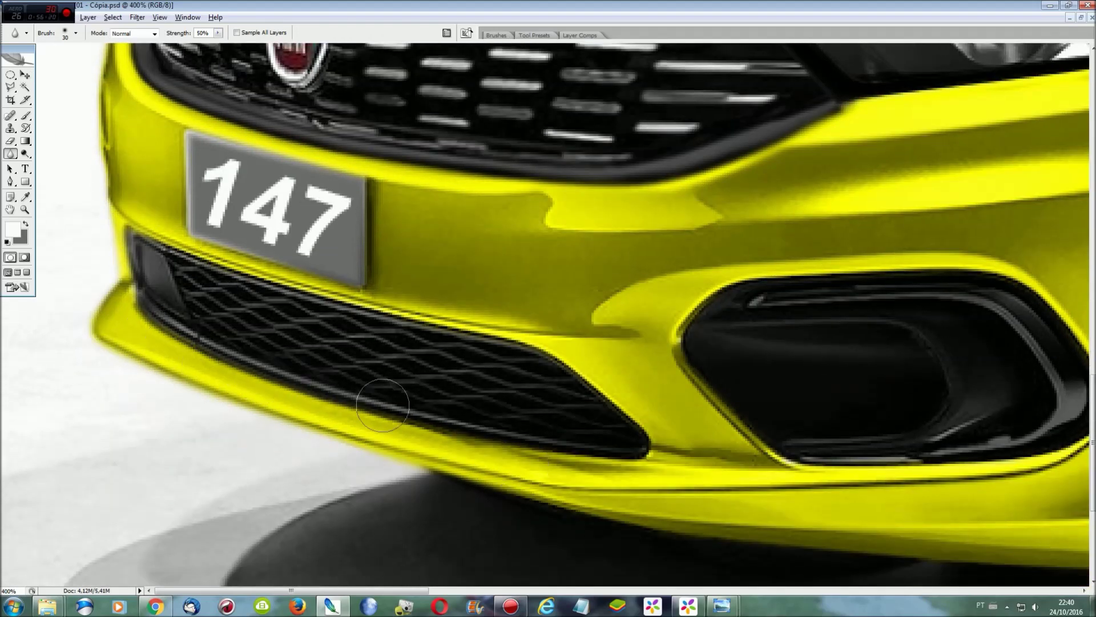
drag(382, 405, 211, 234)
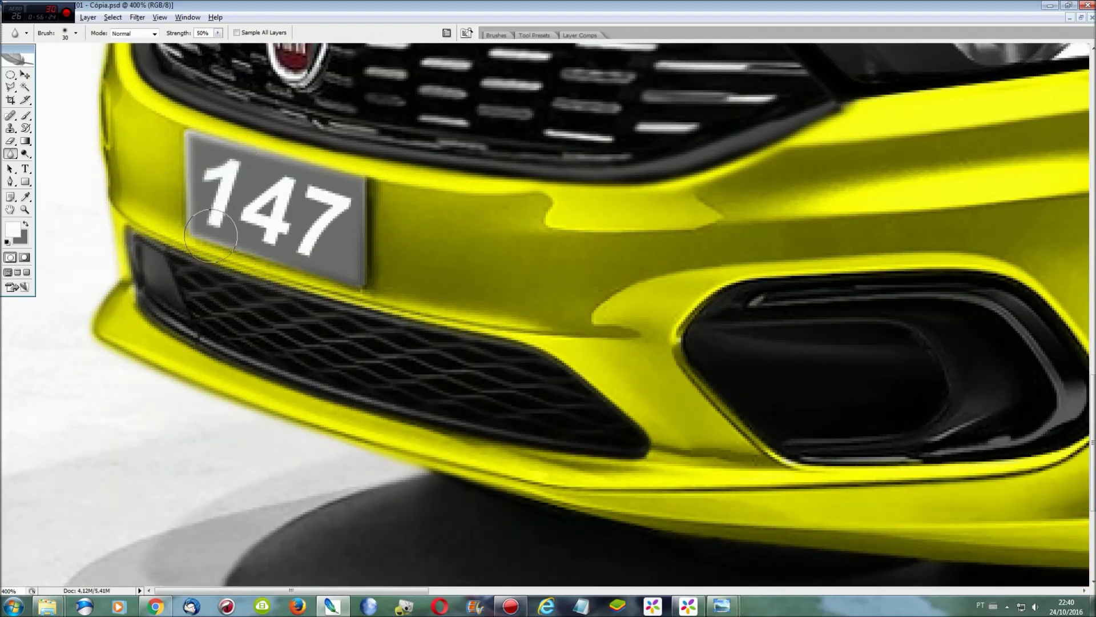
scroll(211, 234, down, 2)
scroll(172, 371, right, 3)
scroll(151, 416, right, 5)
mouse_move(152, 417)
mouse_down()
mouse_move(634, 501)
mouse_move(975, 410)
mouse_up()
mouse_move(824, 357)
mouse_down()
mouse_move(552, 215)
mouse_move(445, 371)
mouse_move(814, 377)
mouse_up()
Step: Blur the edge between the hood and the grille
scroll(808, 326, up, 3)
scroll(722, 306, up, 1)
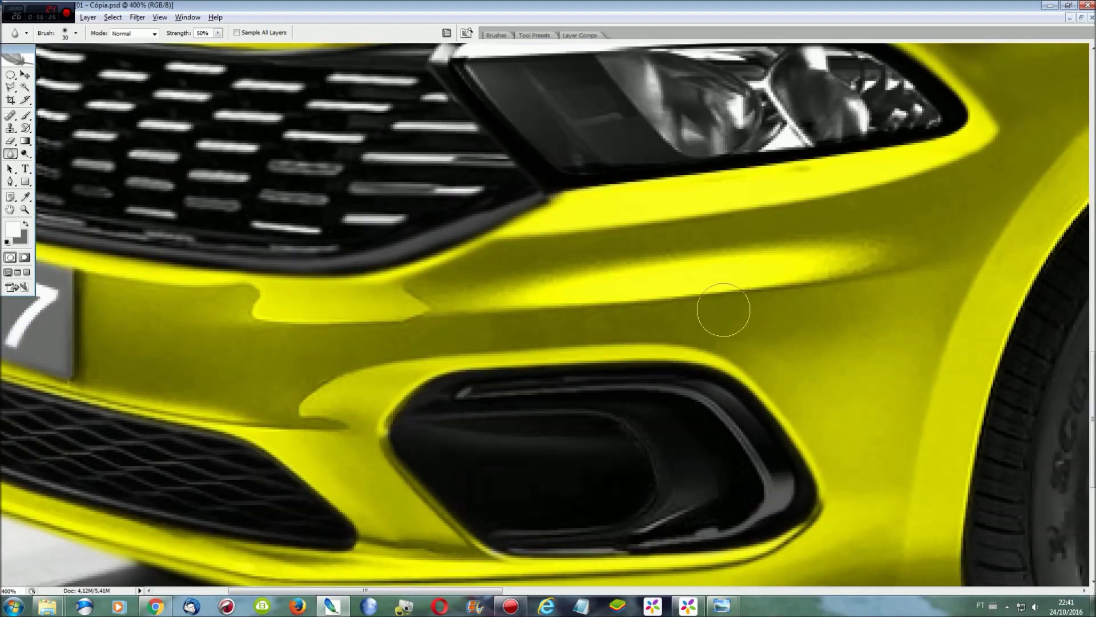
scroll(722, 306, up, 2)
scroll(721, 306, up, 1)
drag(495, 154, 132, 152)
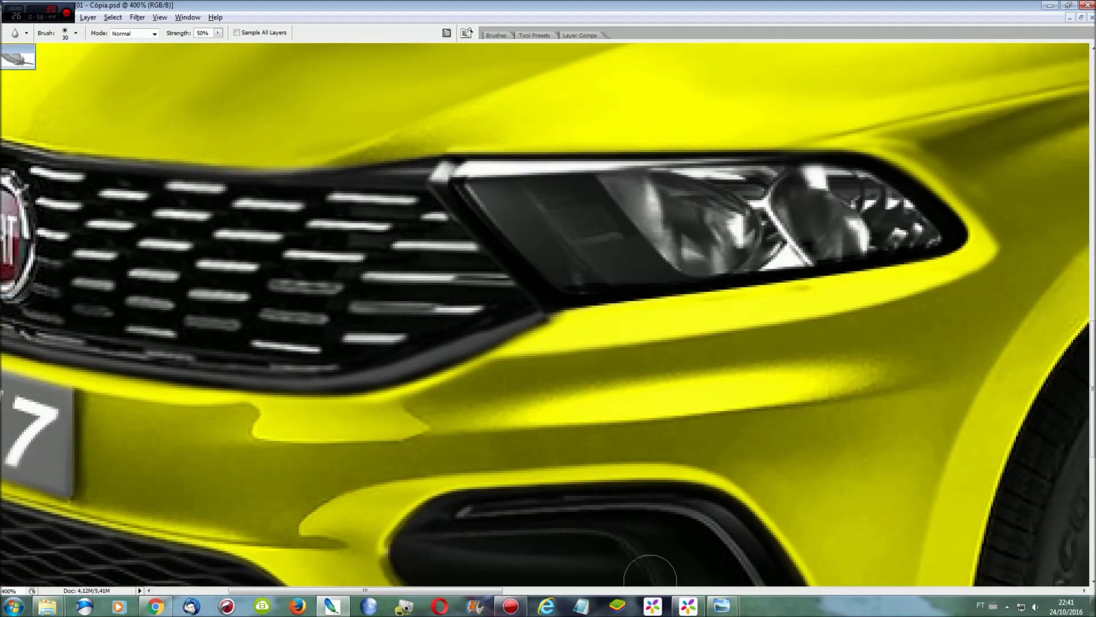
Step: Blur along the front fender, wheel-arch edge and lower sill
scroll(416, 568, left, 5)
scroll(415, 568, up, 4)
scroll(386, 355, up, 2)
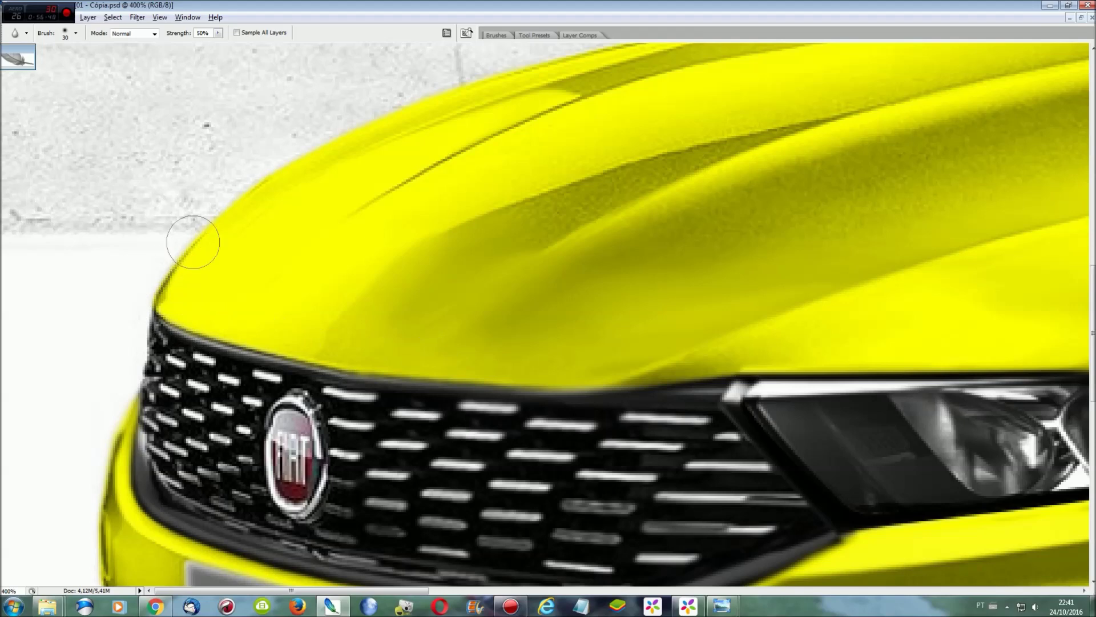
scroll(716, 405, up, 3)
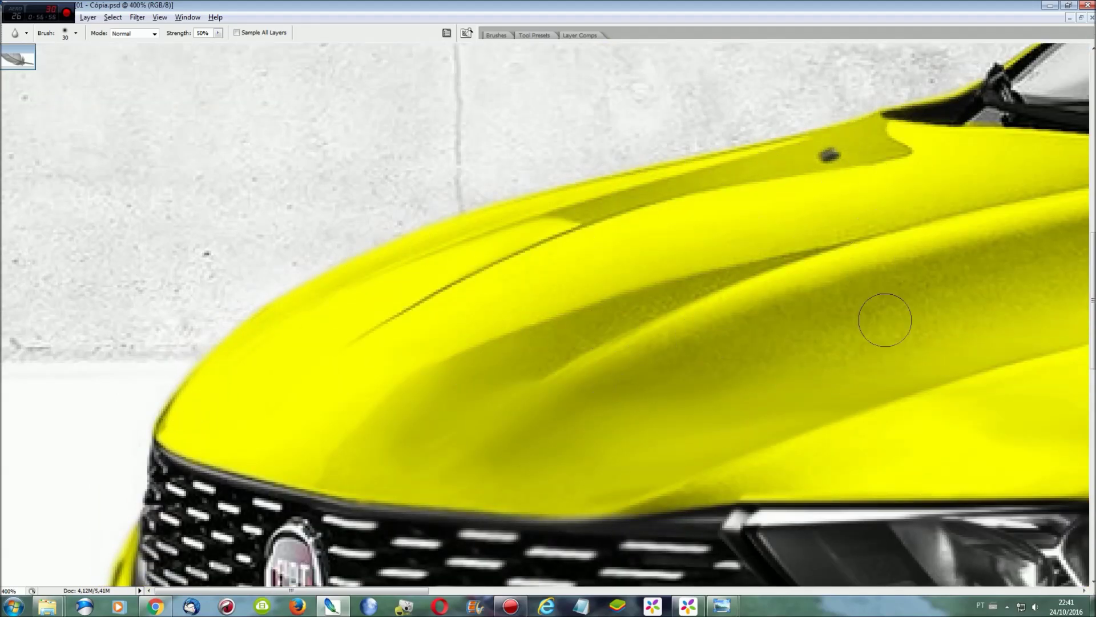
scroll(628, 514, right, 10)
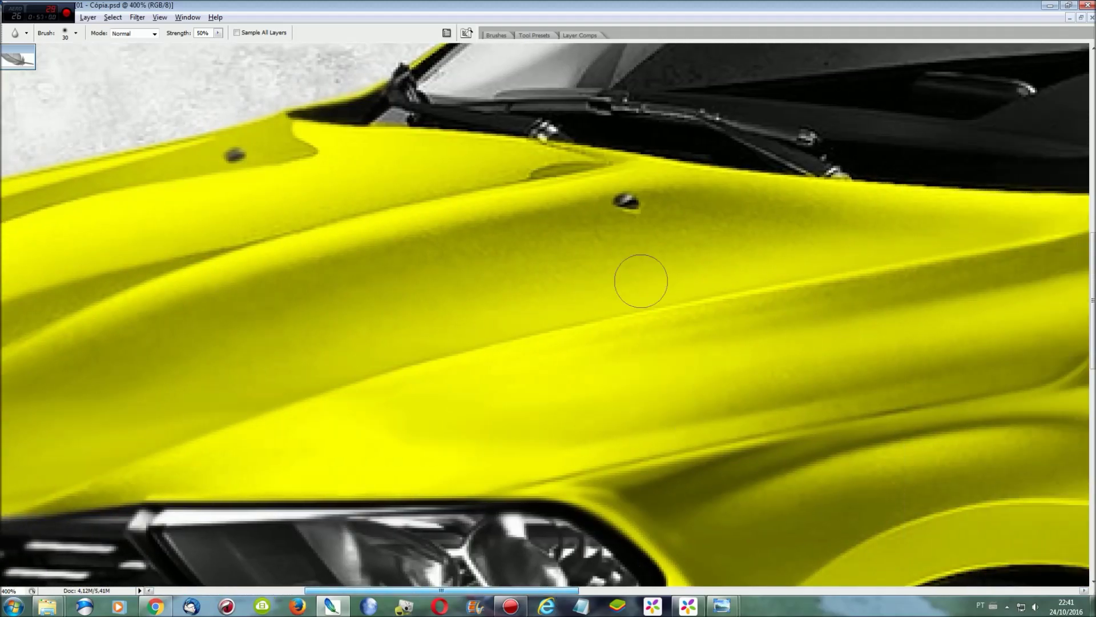
scroll(663, 565, down, 1)
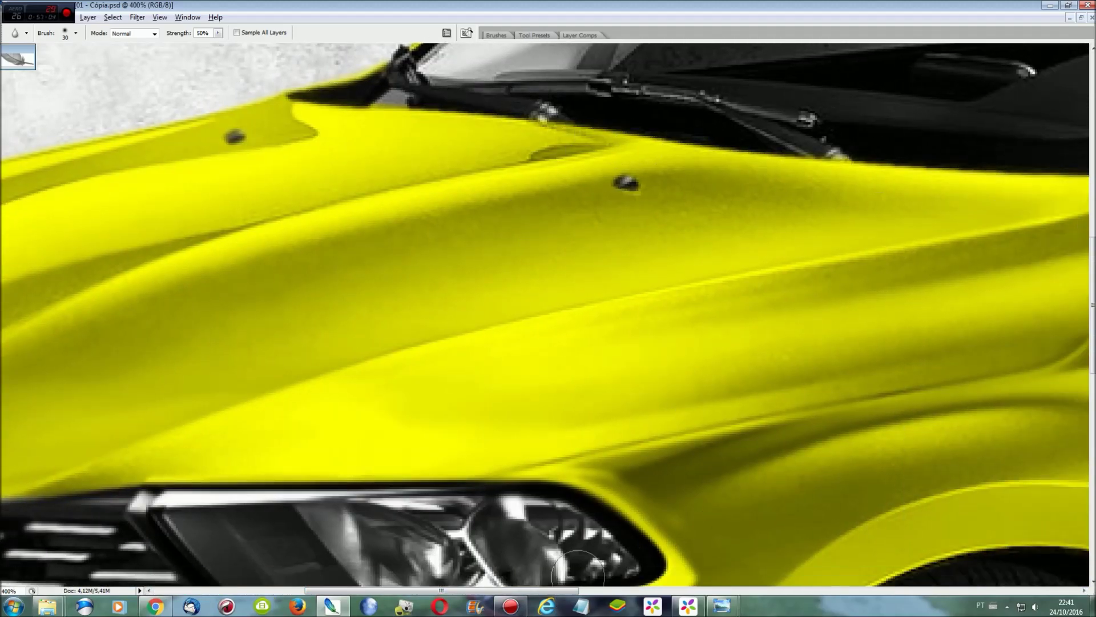
scroll(531, 571, right, 8)
scroll(771, 343, down, 1)
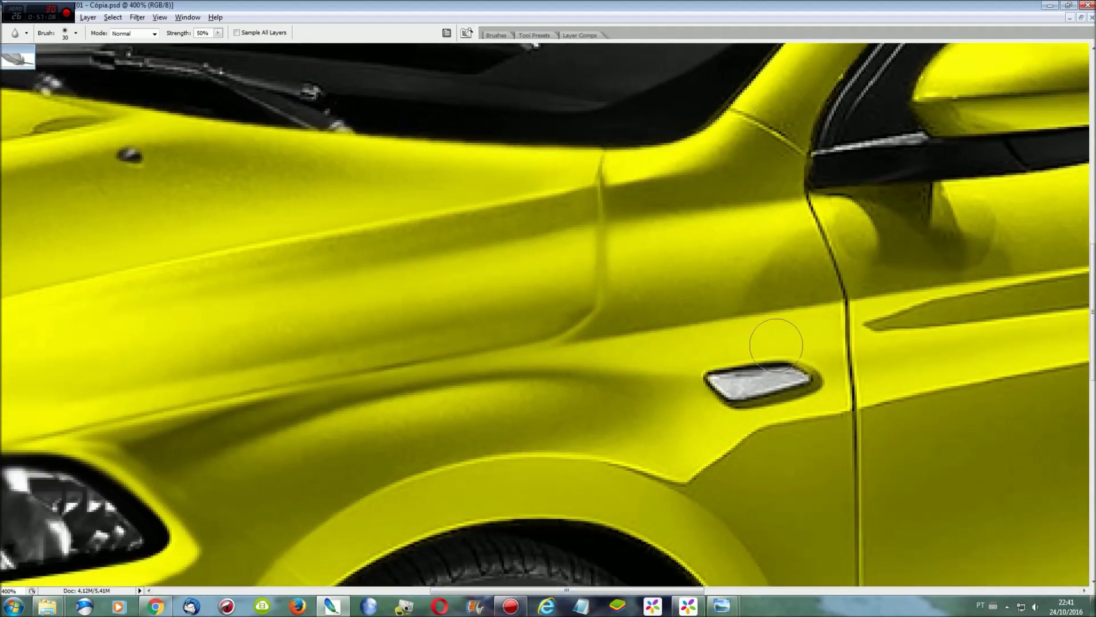
scroll(765, 331, down, 6)
scroll(763, 311, down, 7)
scroll(514, 400, down, 3)
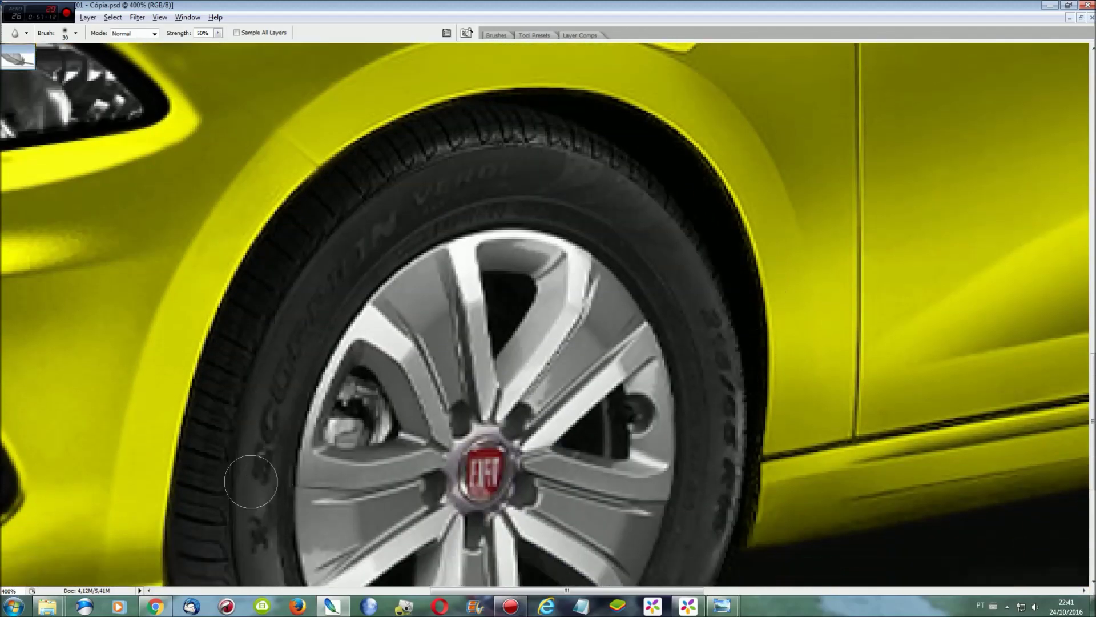
drag(244, 279, 742, 514)
scroll(729, 318, down, 1)
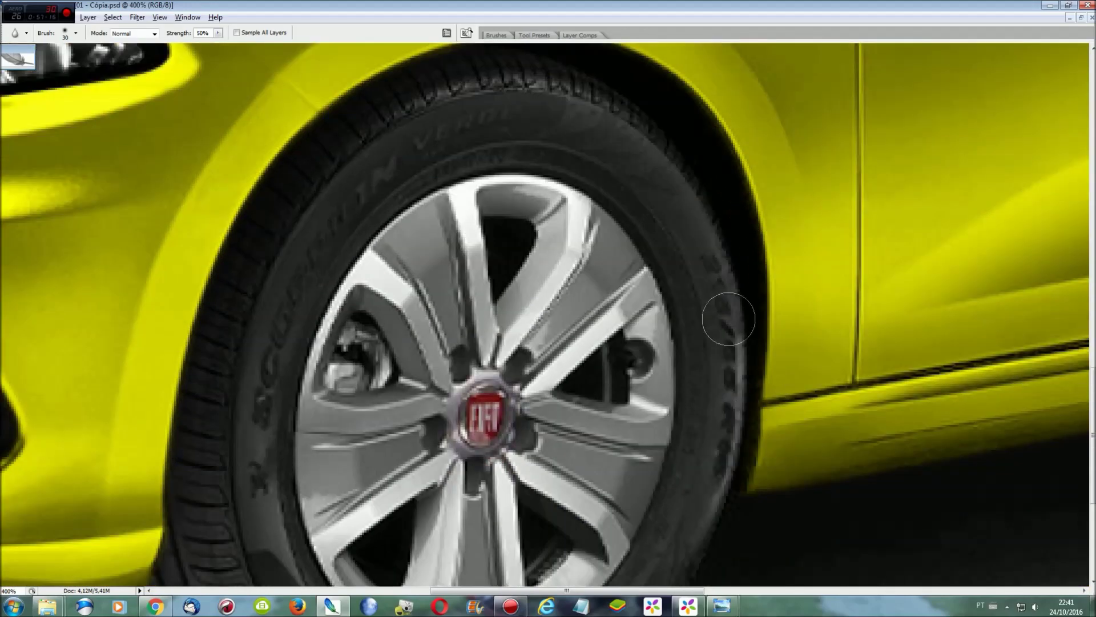
scroll(719, 383, down, 1)
scroll(705, 398, down, 2)
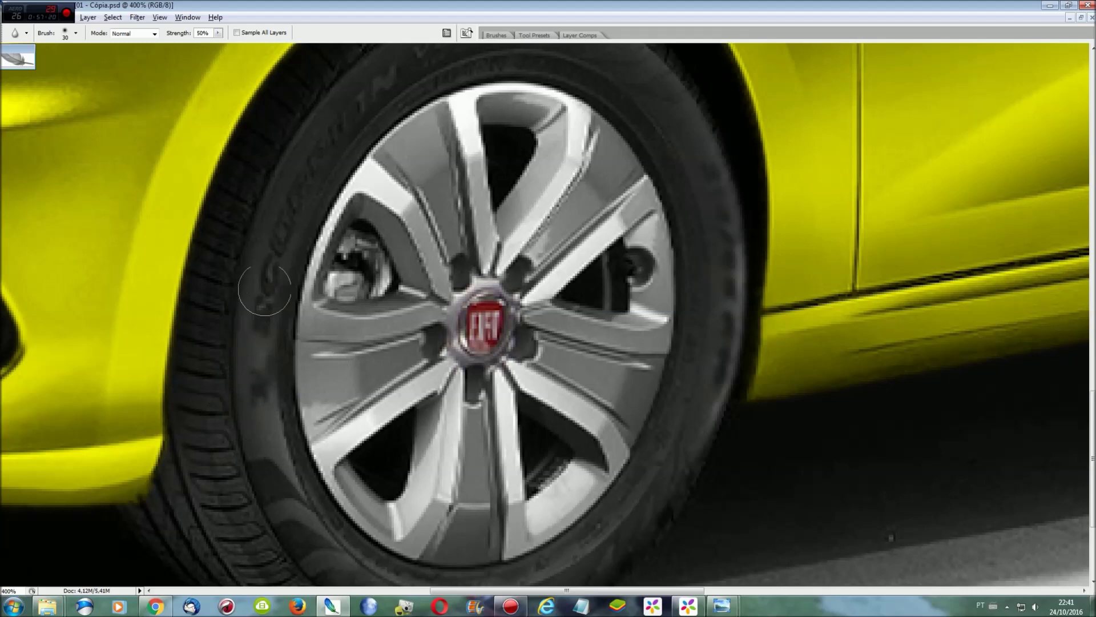
scroll(300, 191, up, 1)
scroll(319, 177, up, 1)
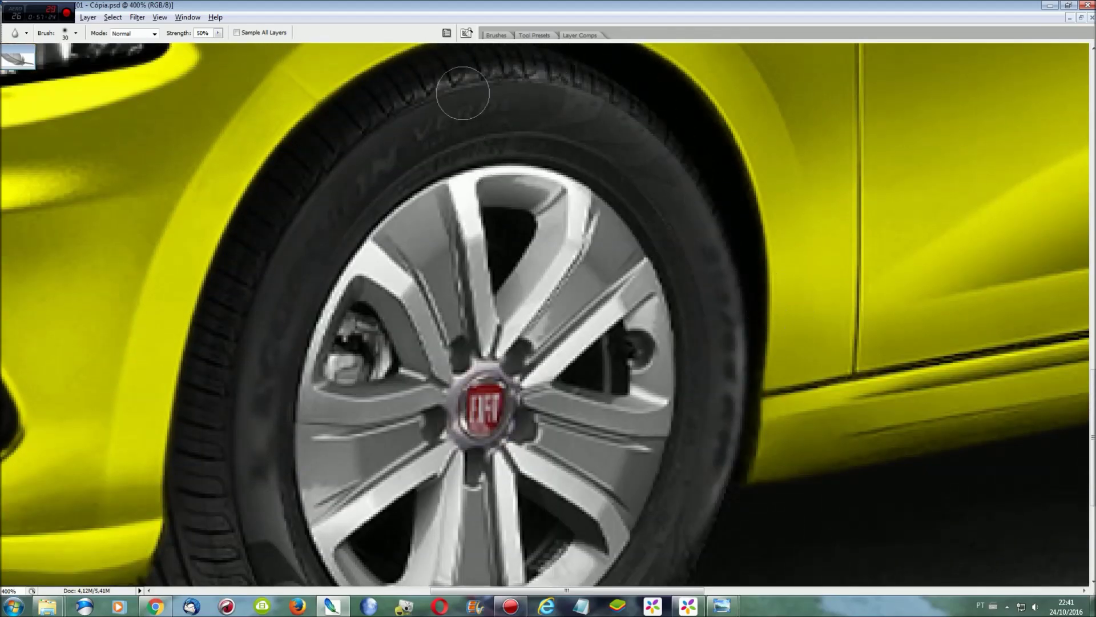
scroll(250, 306, down, 2)
scroll(260, 442, down, 1)
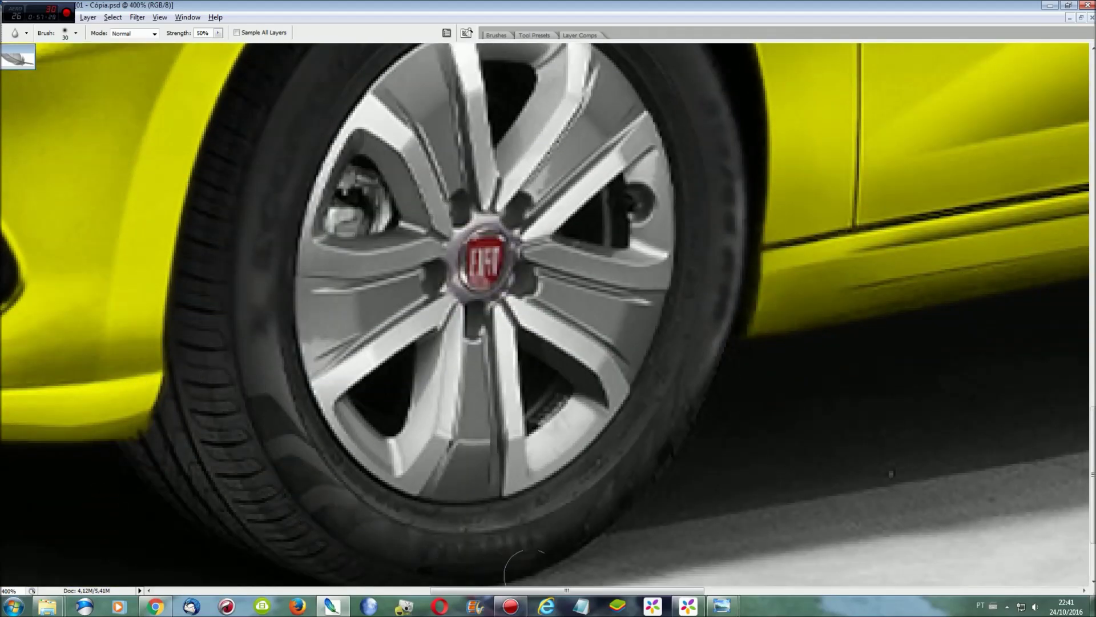
scroll(749, 231, up, 2)
scroll(800, 514, right, 5)
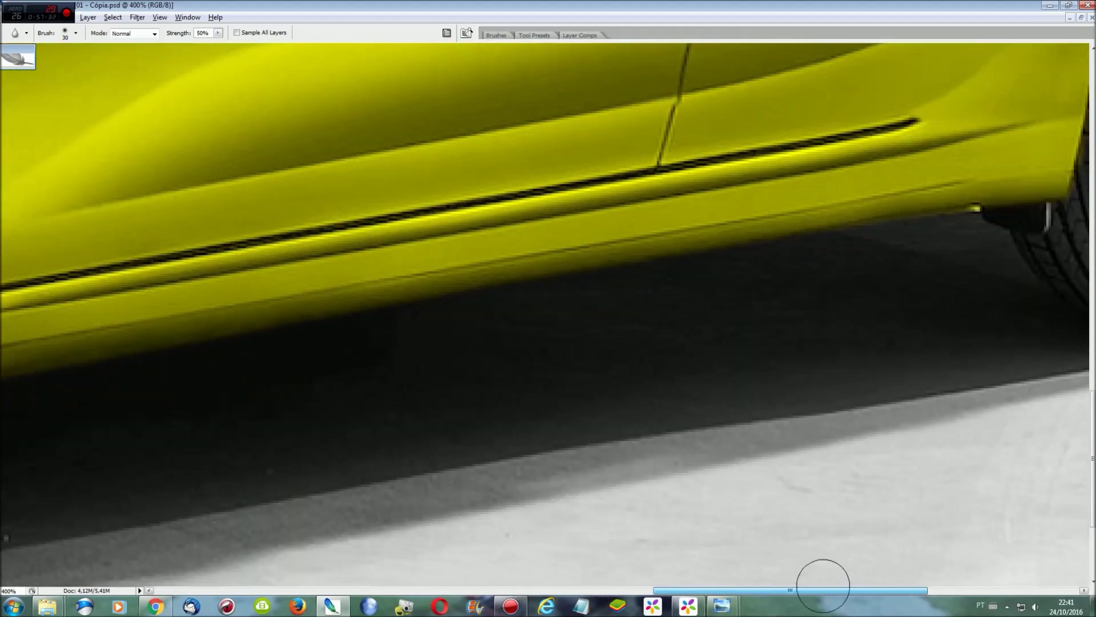
Step: Blur along the side sill edge
scroll(991, 289, up, 2)
scroll(991, 289, up, 1)
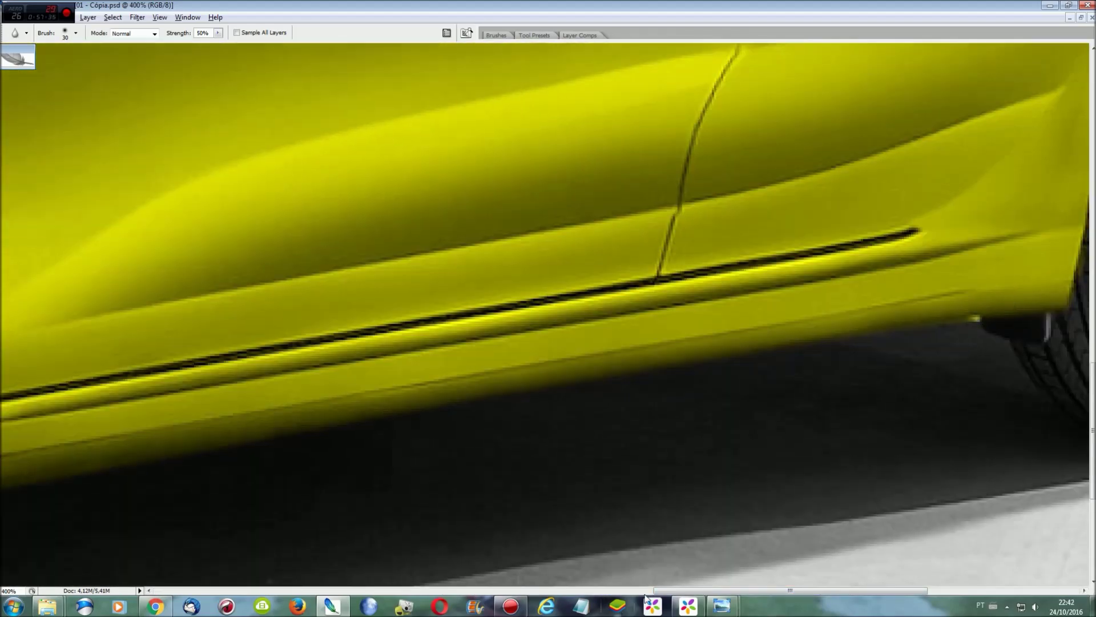
drag(669, 591, 756, 597)
scroll(625, 283, up, 2)
scroll(620, 245, up, 1)
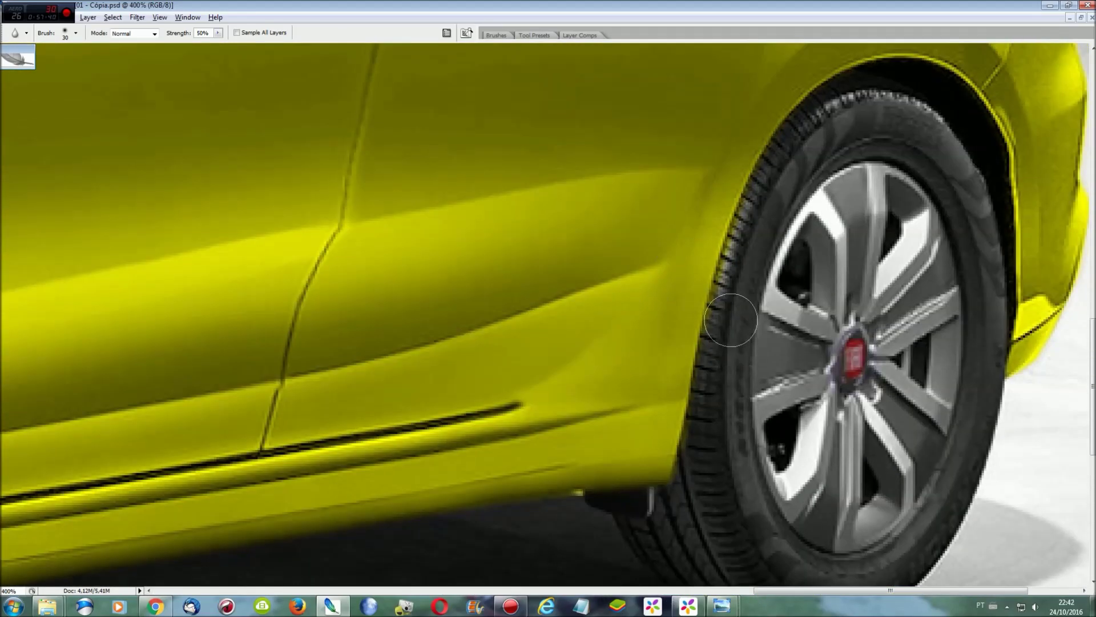
scroll(621, 244, up, 1)
Step: Blur the jagged edge of the rear window frame
scroll(1008, 286, down, 1)
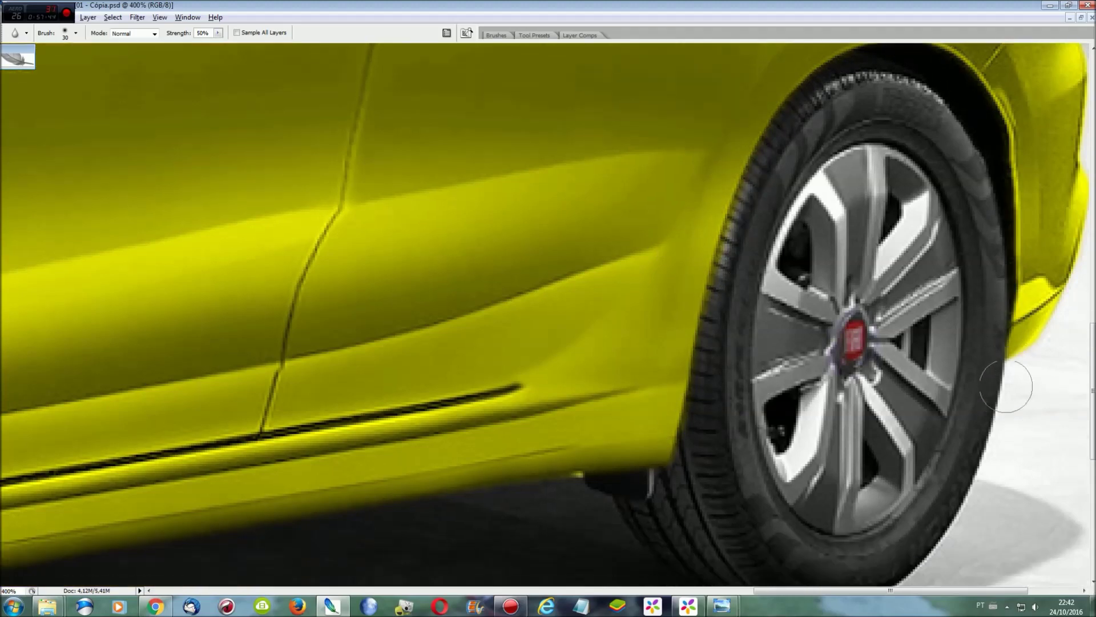
scroll(770, 515, down, 1)
scroll(1028, 282, up, 1)
scroll(1049, 342, left, 1)
scroll(1062, 326, up, 1)
scroll(1077, 321, up, 1)
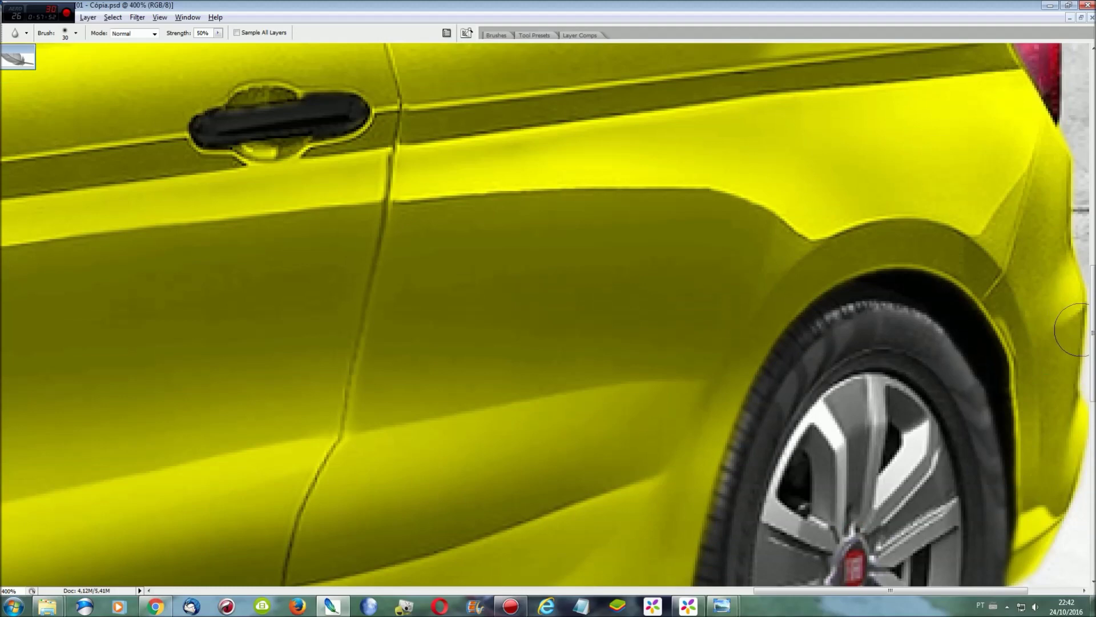
scroll(1074, 321, up, 1)
scroll(1047, 343, up, 2)
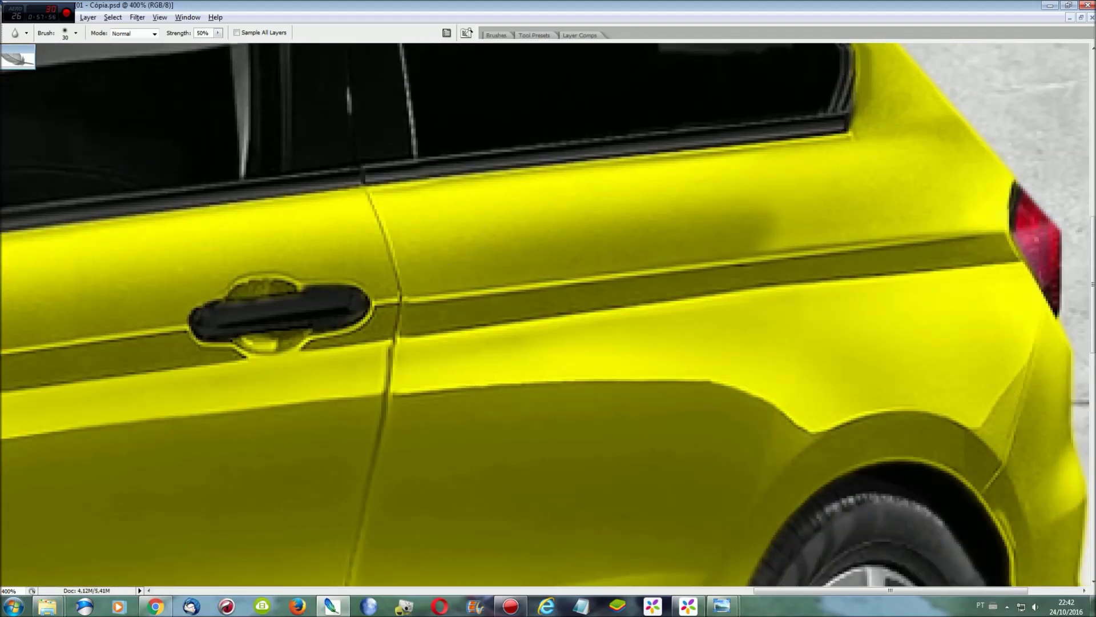
scroll(996, 204, up, 1)
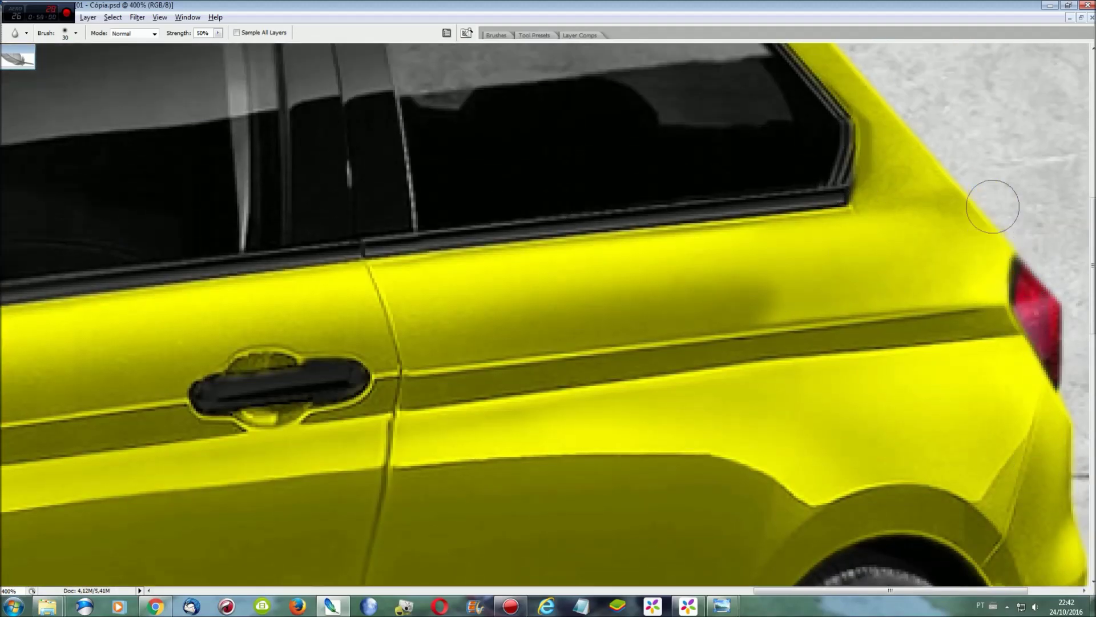
scroll(994, 204, up, 1)
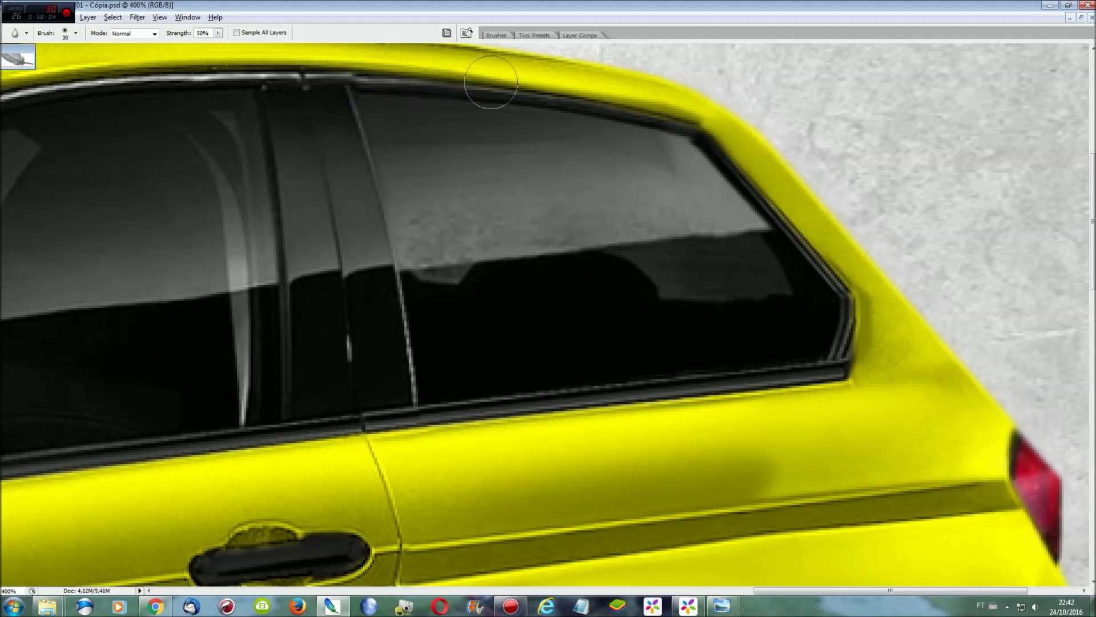
mouse_move(783, 233)
mouse_down()
mouse_move(807, 362)
mouse_move(505, 409)
mouse_up()
Step: Blur further edges along the roofline and windscreen frame
scroll(480, 359, down, 1)
drag(779, 590, 644, 590)
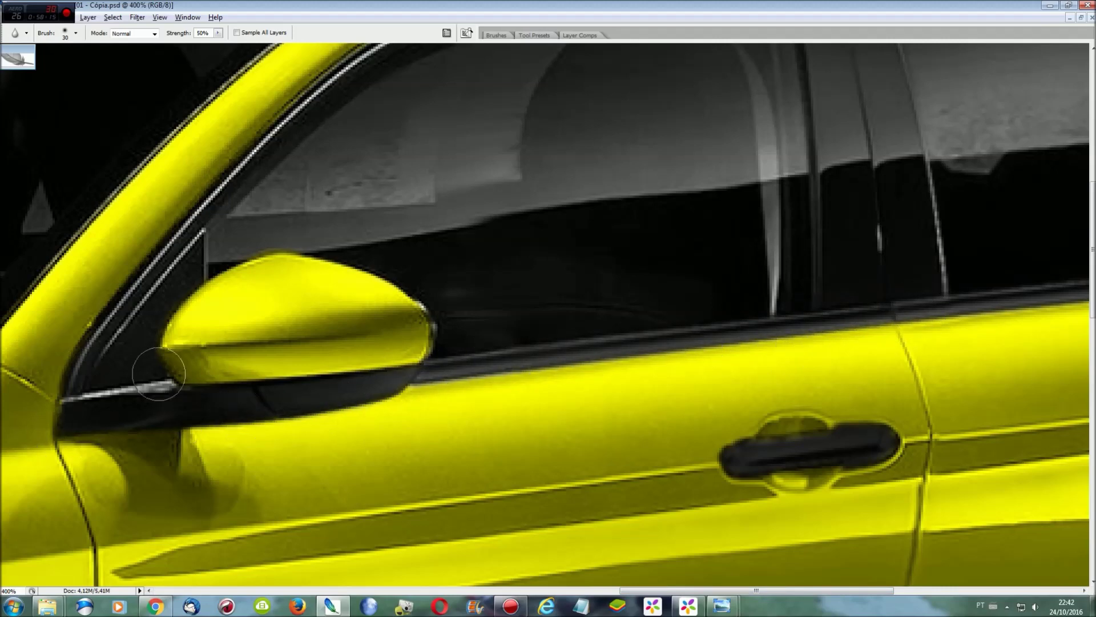
scroll(186, 389, up, 1)
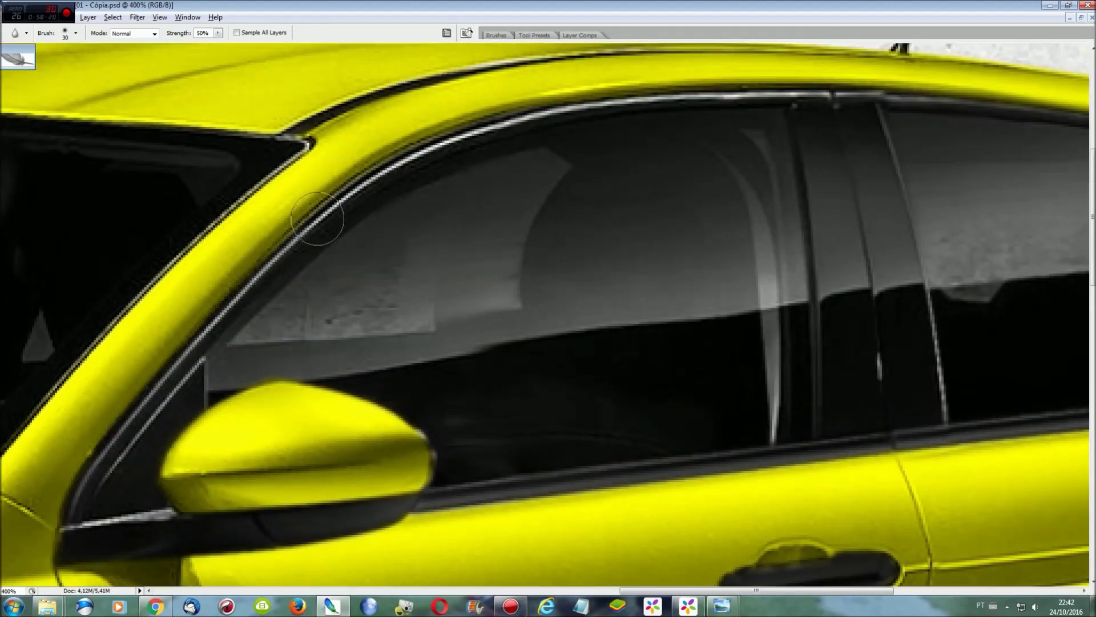
scroll(967, 184, up, 1)
scroll(960, 239, right, 1)
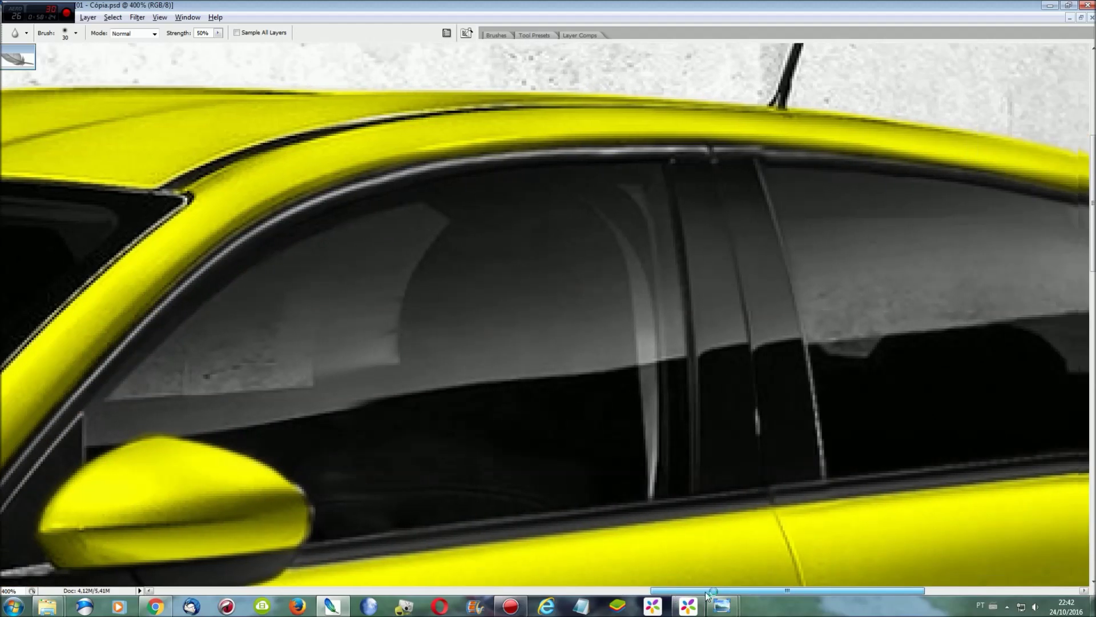
scroll(959, 240, right, 2)
scroll(959, 240, up, 1)
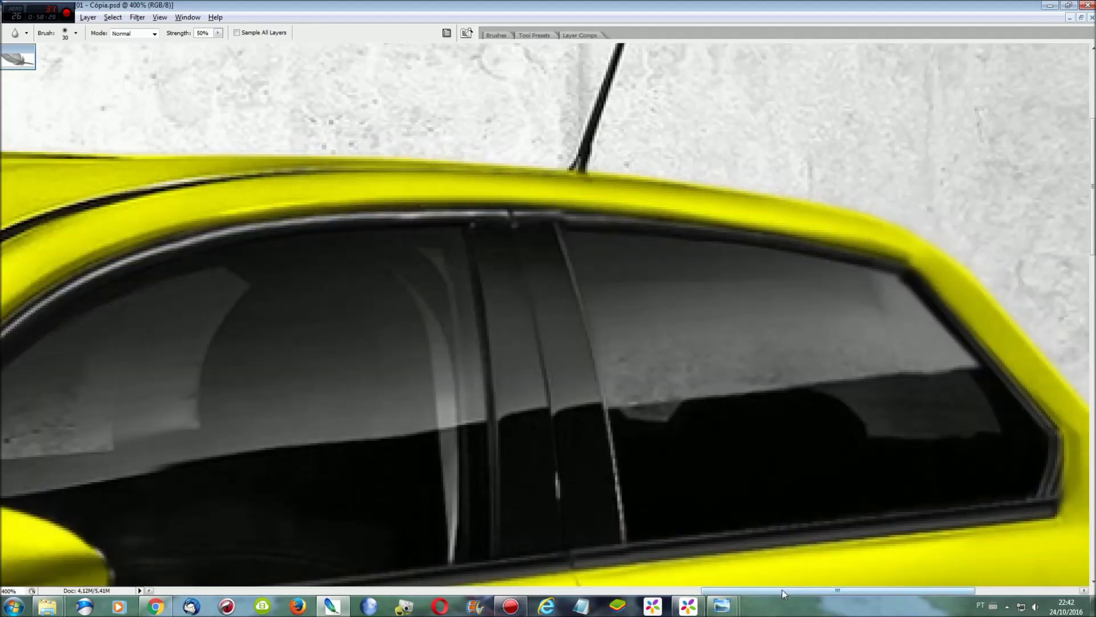
drag(783, 594, 671, 594)
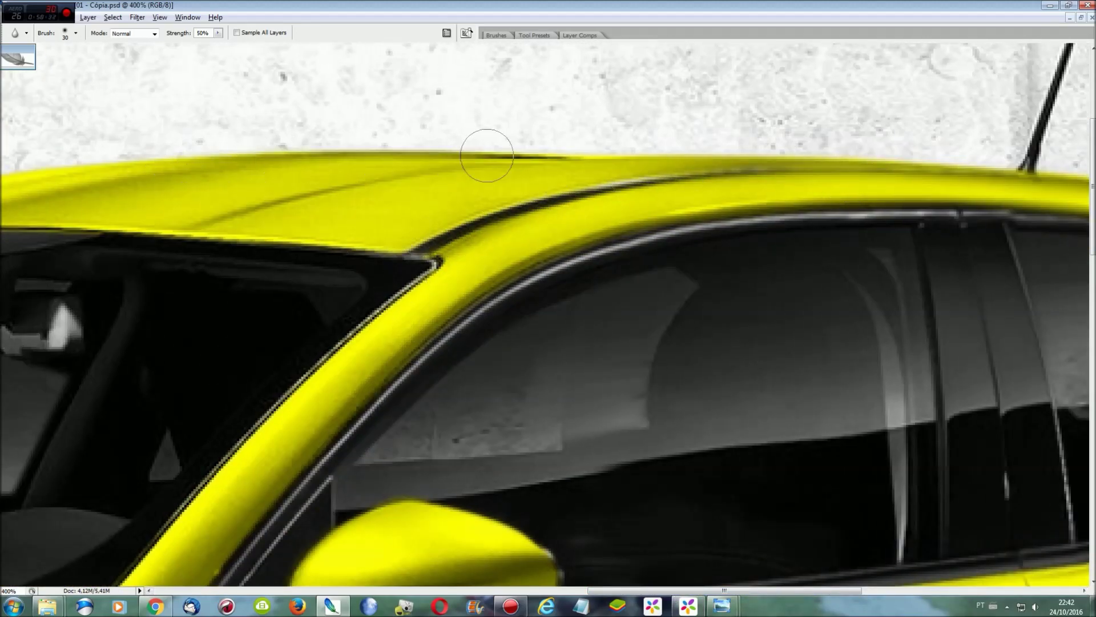
scroll(487, 155, left, 1)
scroll(632, 152, left, 4)
scroll(632, 152, left, 1)
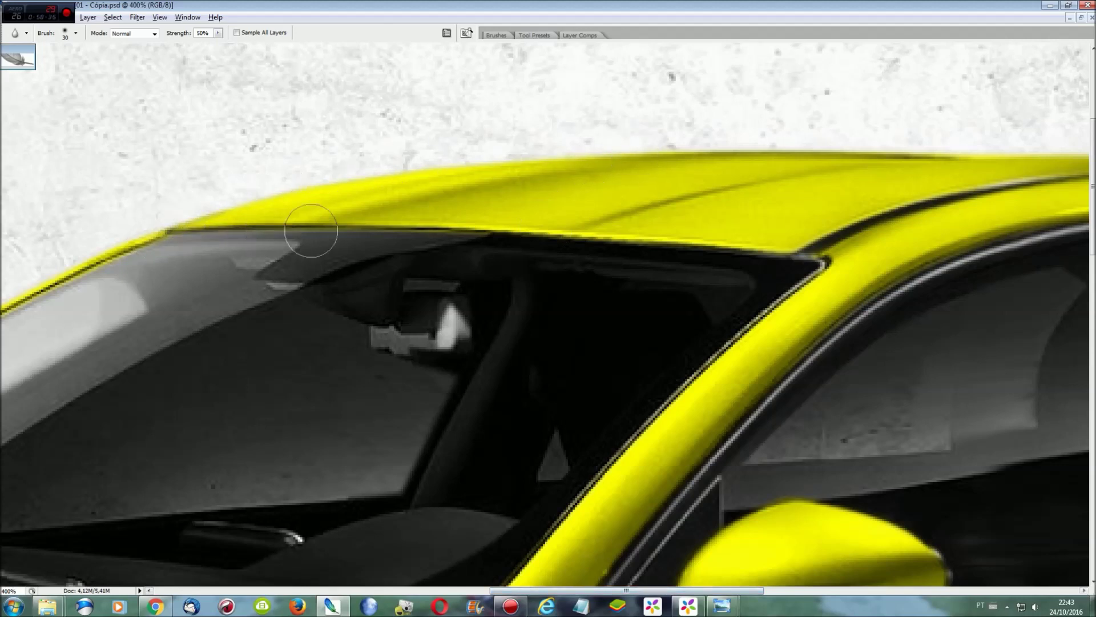
scroll(742, 297, down, 3)
scroll(691, 297, down, 1)
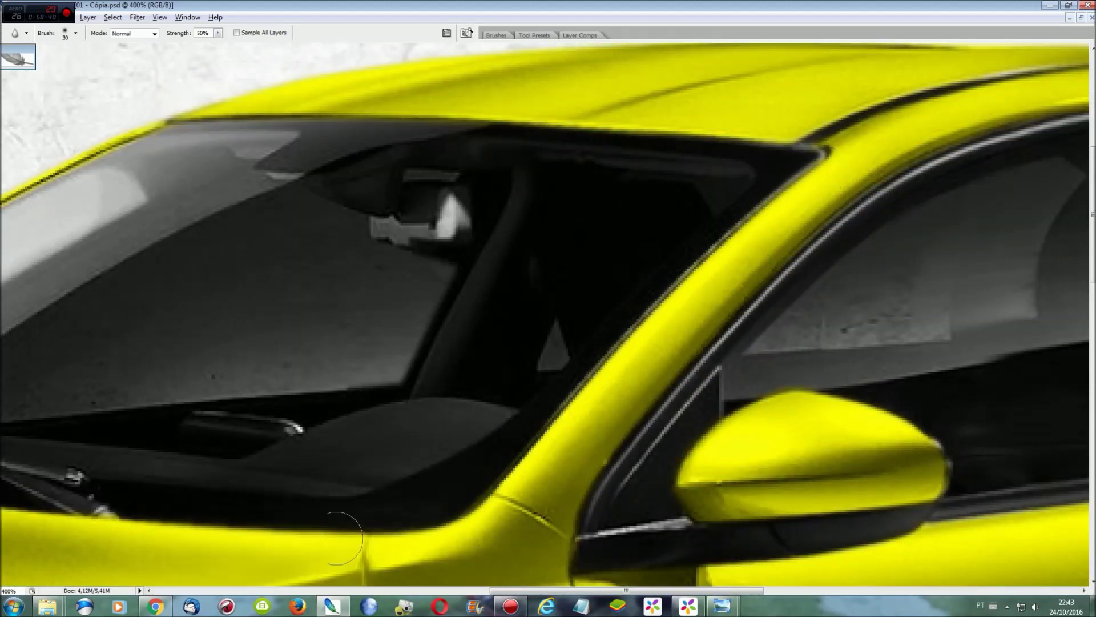
scroll(665, 103, left, 2)
scroll(665, 103, left, 3)
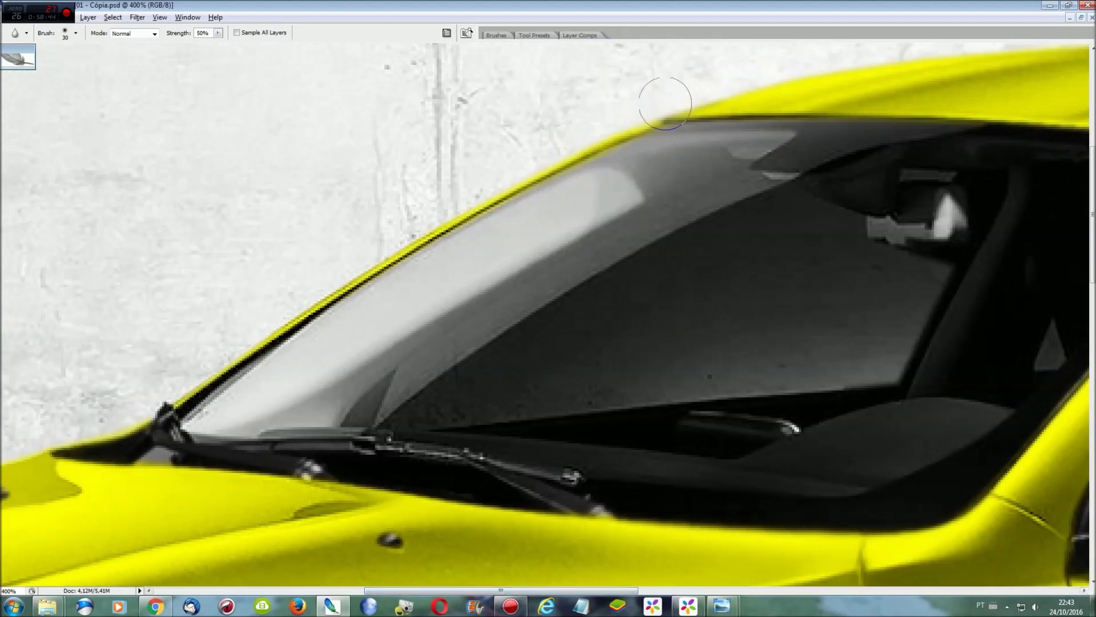
Step: Add the author's signature as text and colour it black
key(ctrl+0)
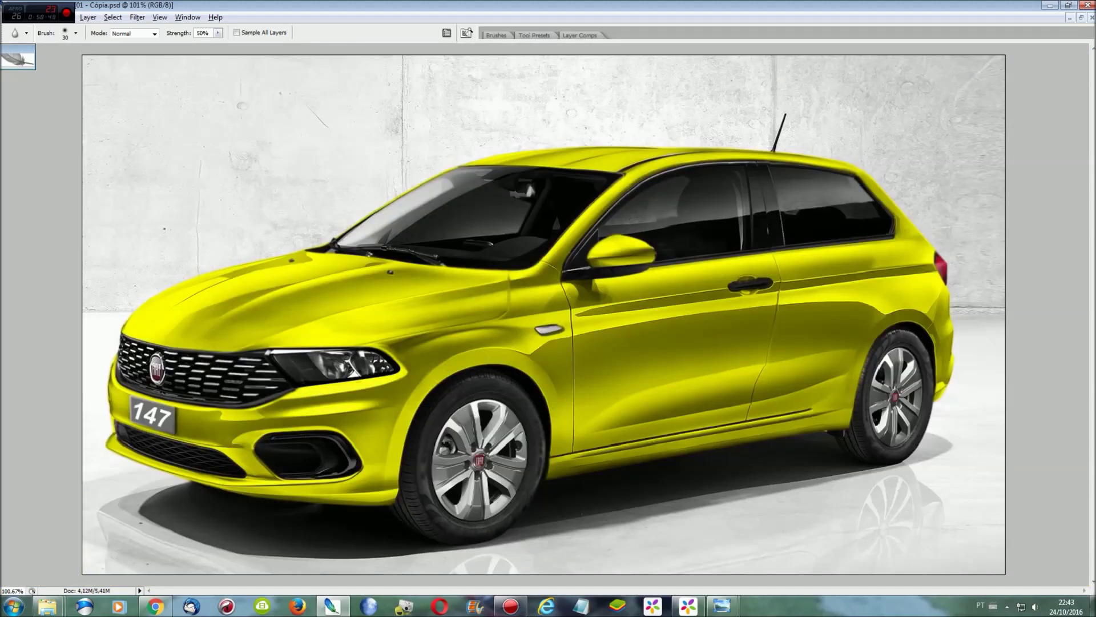
key(t)
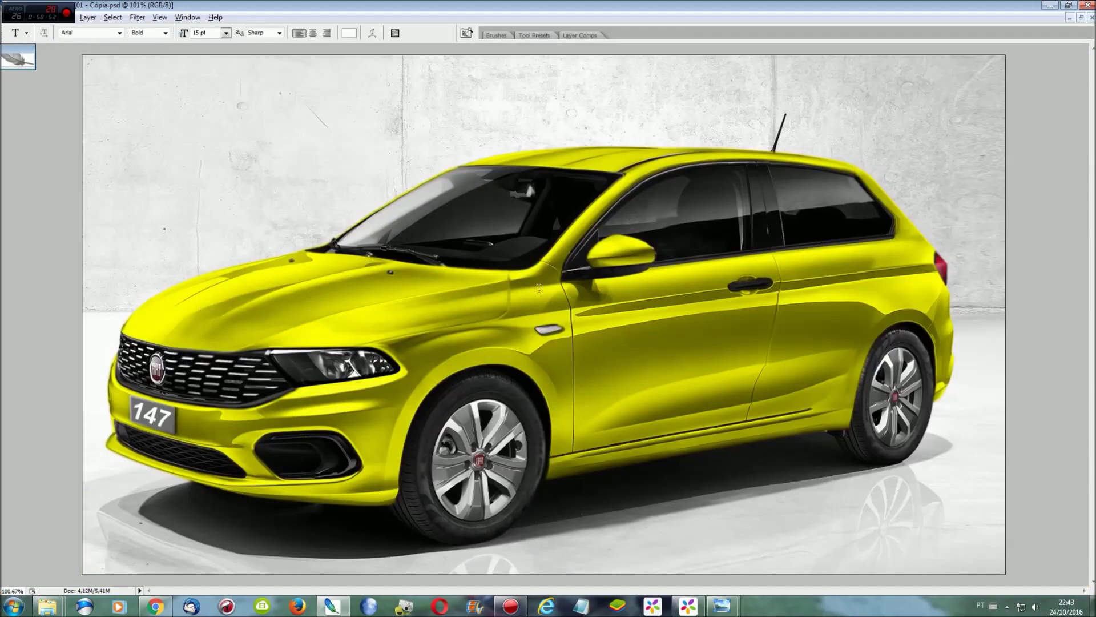
double_click(9, 53)
text(by Jonathan Machado)
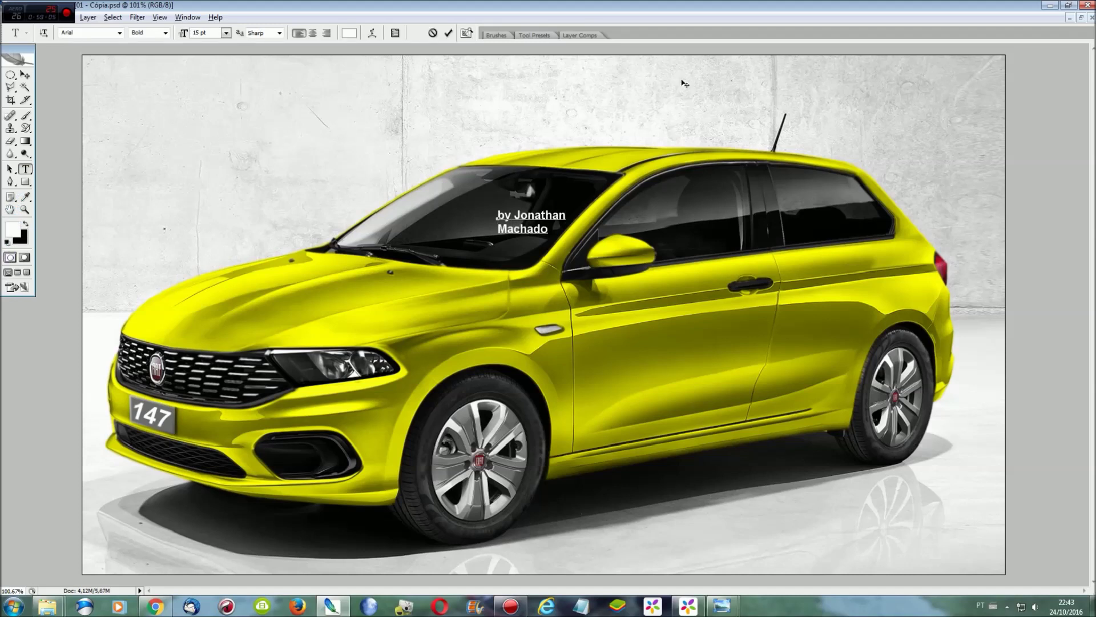
key(ctrl+a)
click(26, 225)
click(395, 33)
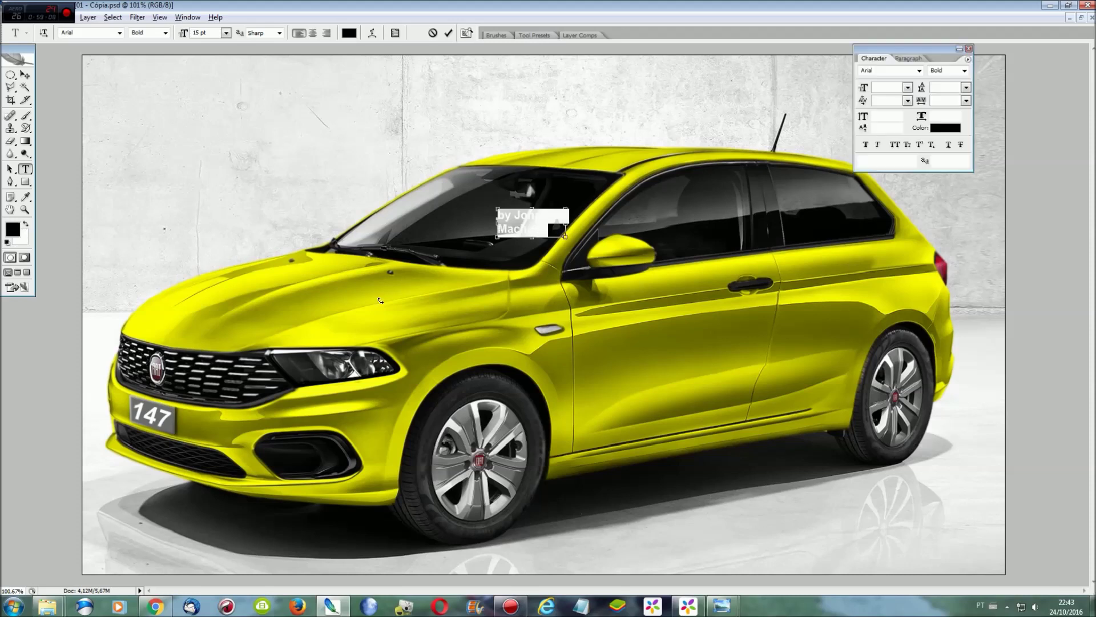
click(969, 49)
Step: Move the signature onto the lower front door and apply the transform
key(ctrl+t)
mouse_move(560, 230)
mouse_down()
mouse_move(636, 274)
mouse_move(642, 430)
mouse_up()
click(25, 74)
click(503, 225)
Step: Select the car layer and raise saturation in Hue/Saturation
key(alt+[)
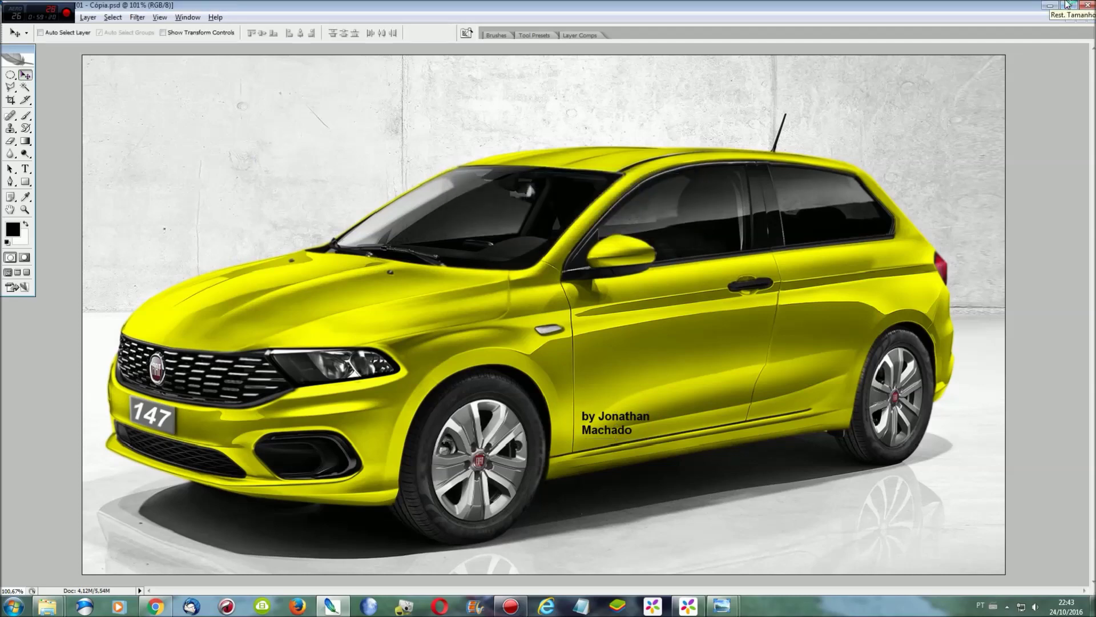
key(ctrl+u)
mouse_move(170, 140)
mouse_down()
mouse_move(213, 140)
mouse_move(180, 140)
mouse_up()
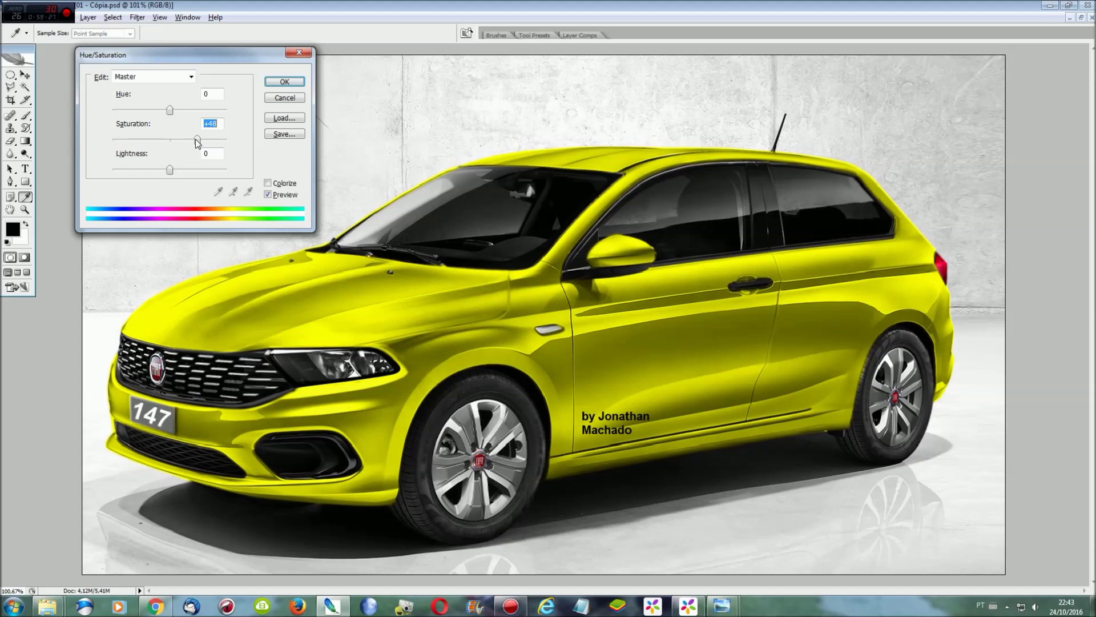
Step: Apply the +14 saturation boost and bring up the Sharpen filters
click(276, 83)
click(140, 17)
mouse_move(146, 142)
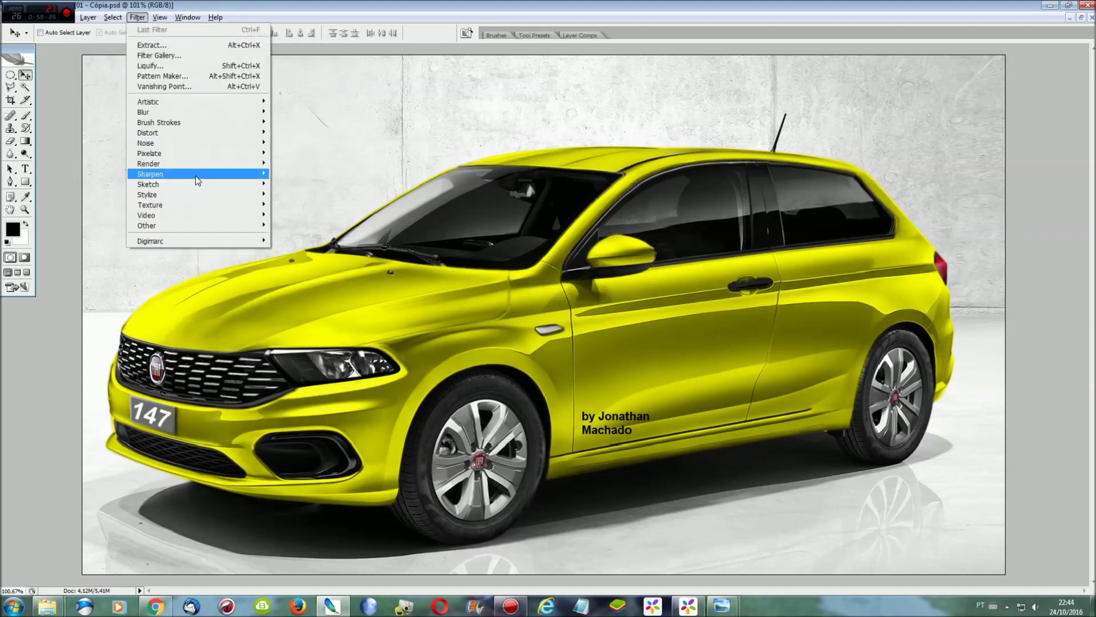